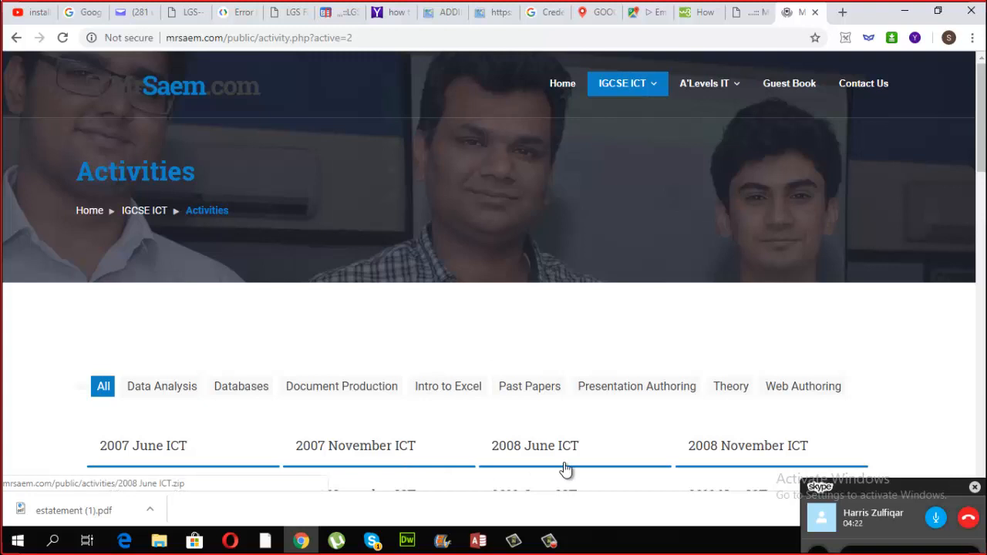
Filter the activities list to Past Papers and download the 2017 June ICT archive
scroll(677, 300, "down", 2)
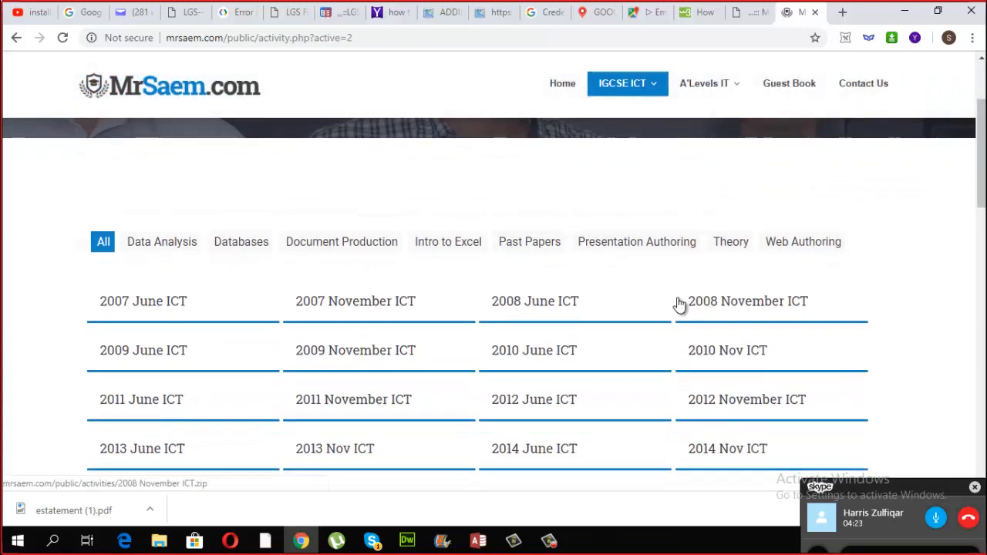
scroll(141, 324, "down", 1)
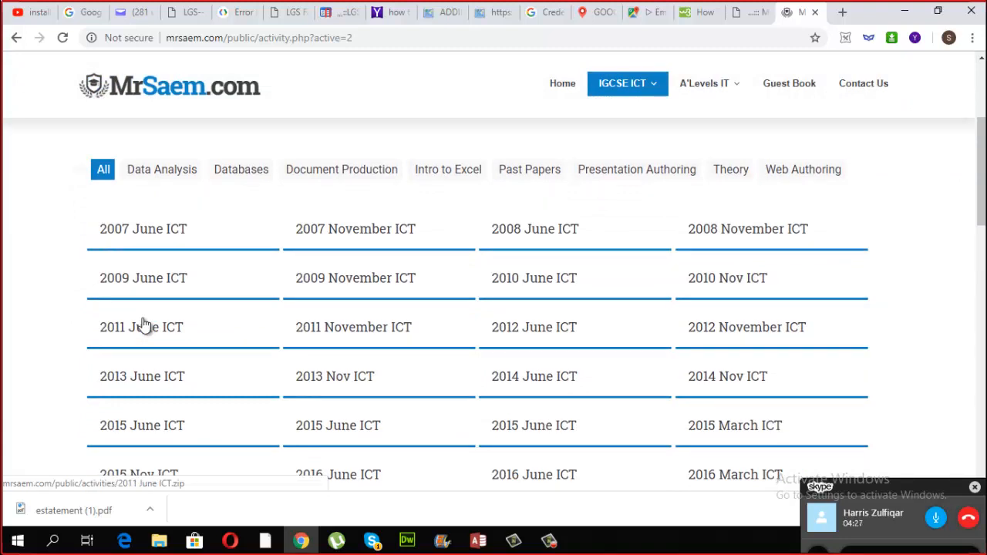
left_click(549, 541)
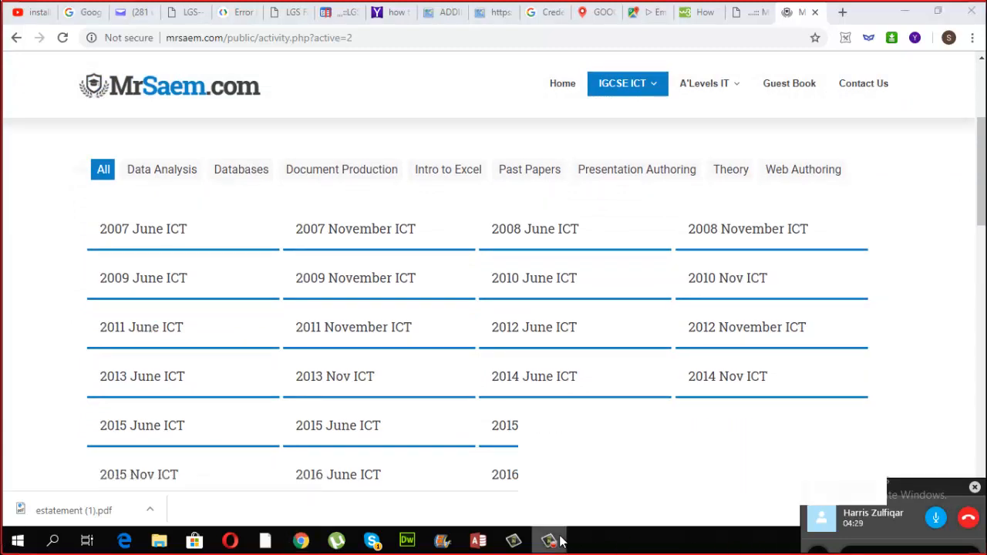
left_click(919, 502)
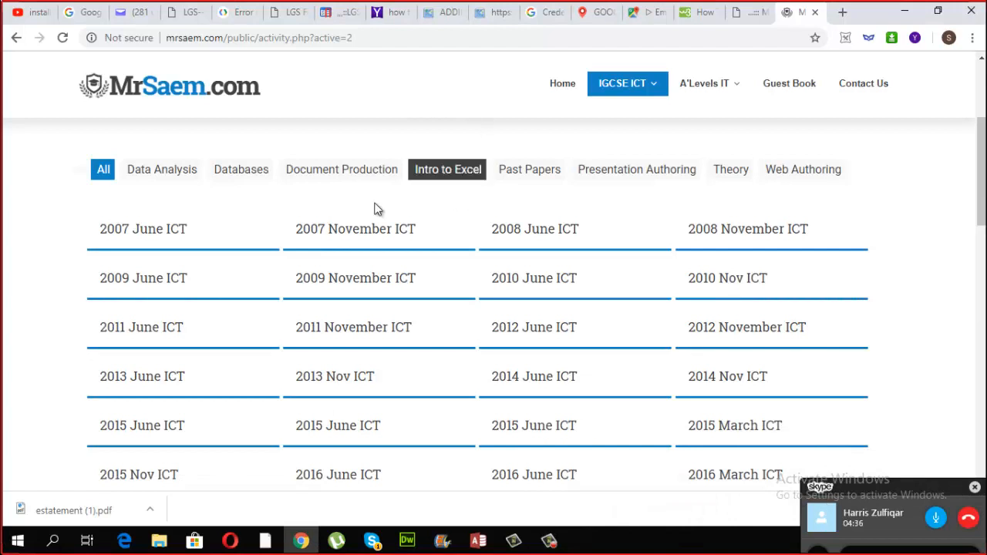
left_click(509, 177)
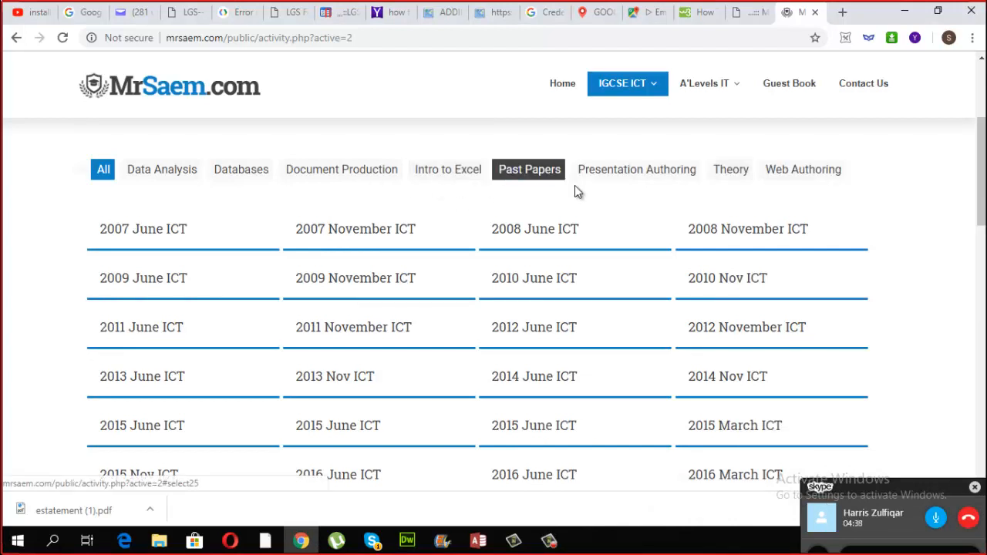
scroll(327, 266, "down", 1)
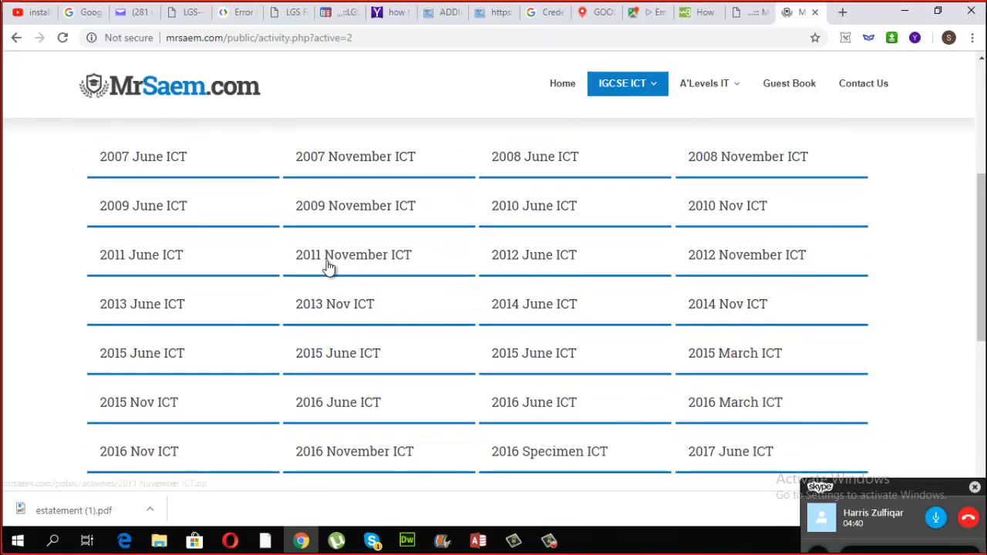
scroll(540, 351, "down", 1)
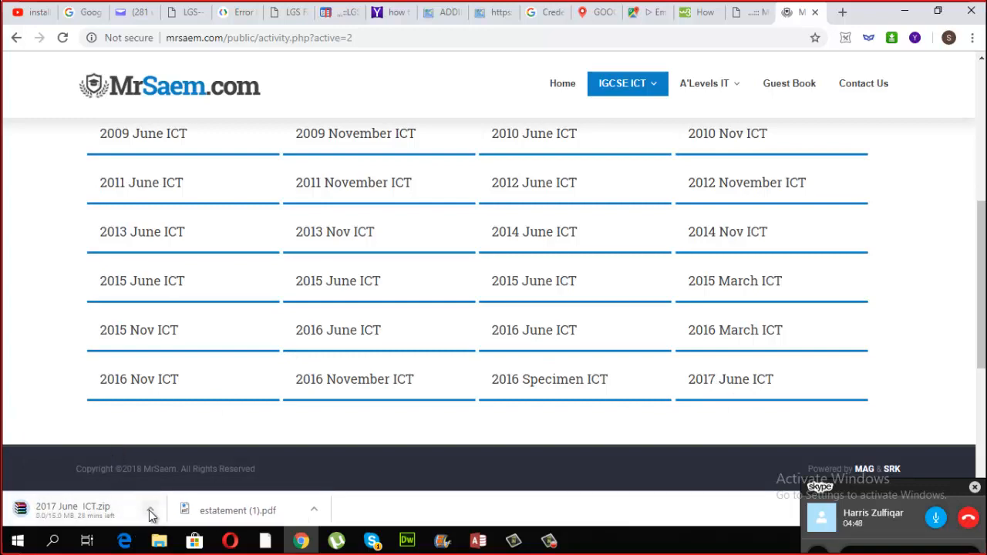
Show the 2017 June ICT.zip download in its folder
scroll(788, 287, "up", 2)
scroll(787, 286, "up", 1)
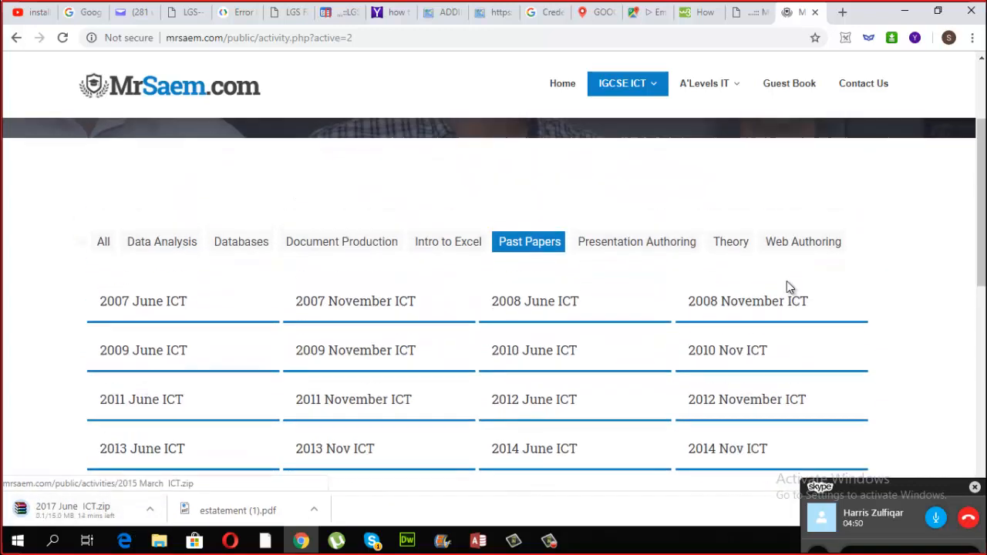
scroll(787, 286, "down", 2)
scroll(296, 406, "down", 2)
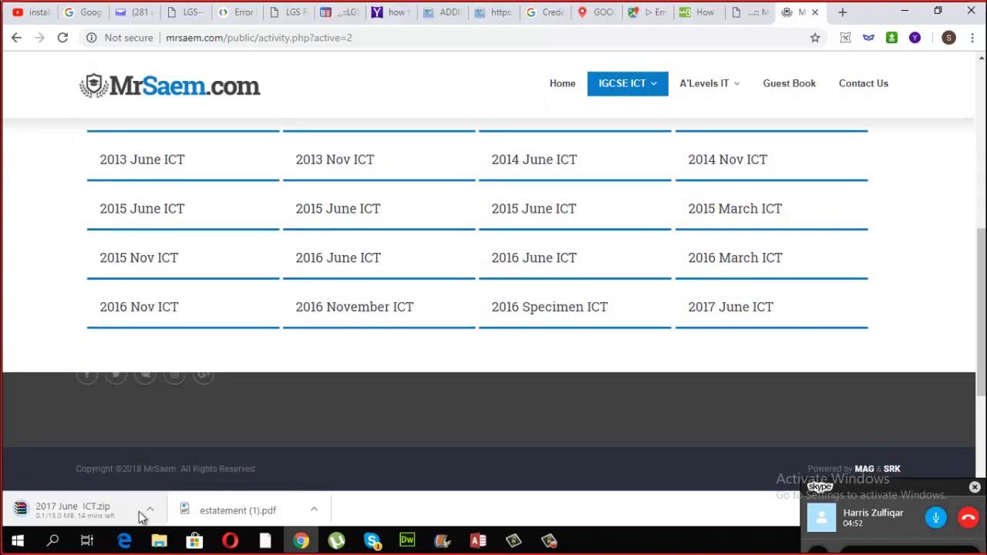
left_click(149, 509)
left_click(303, 385)
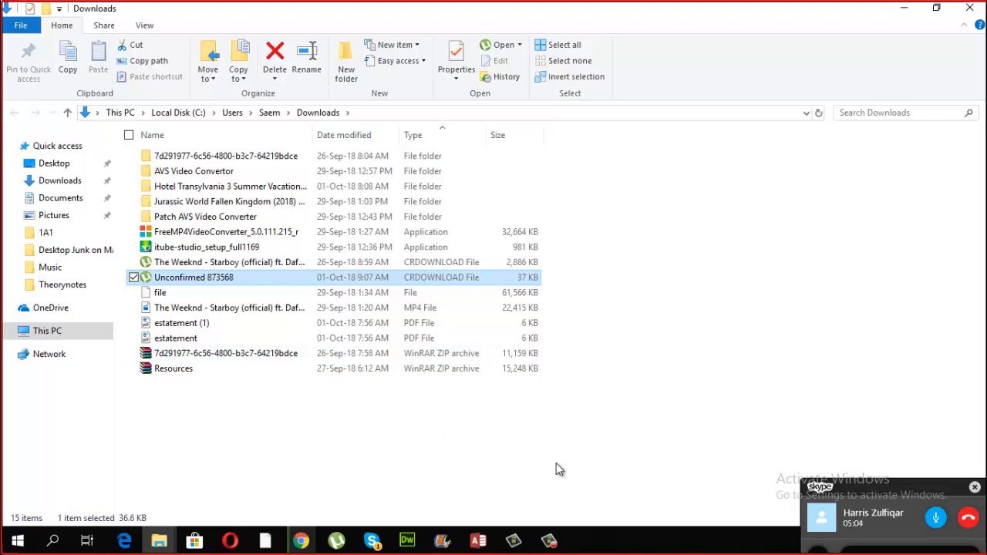
left_click(549, 541)
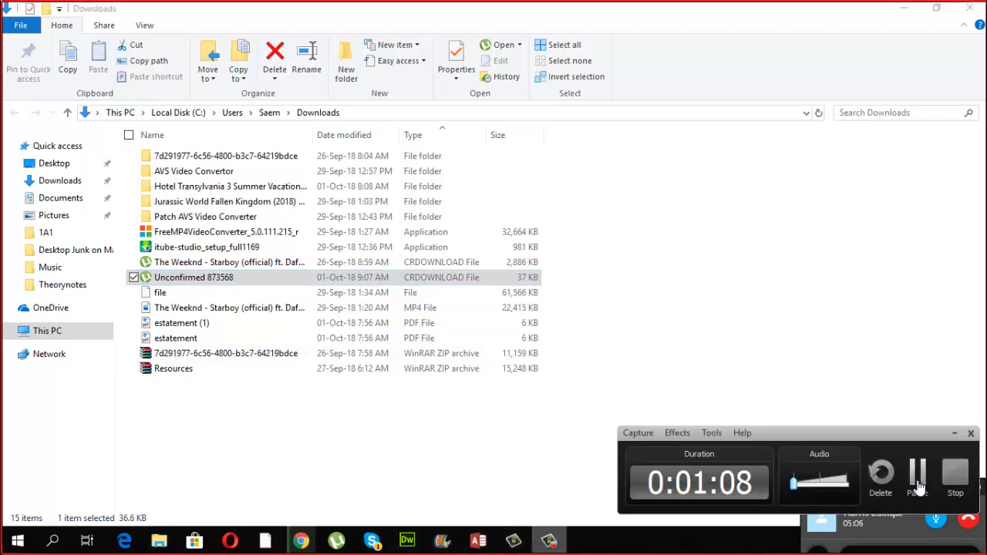
left_click(917, 474)
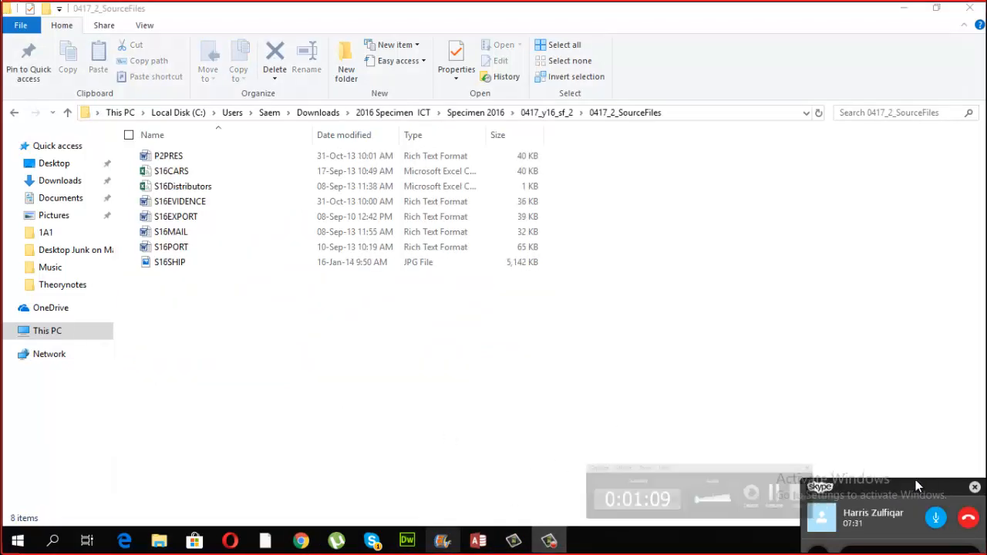
Display the 0417_2_SourceFiles folder contents as large icons and open the S16CARS file
left_click(149, 29)
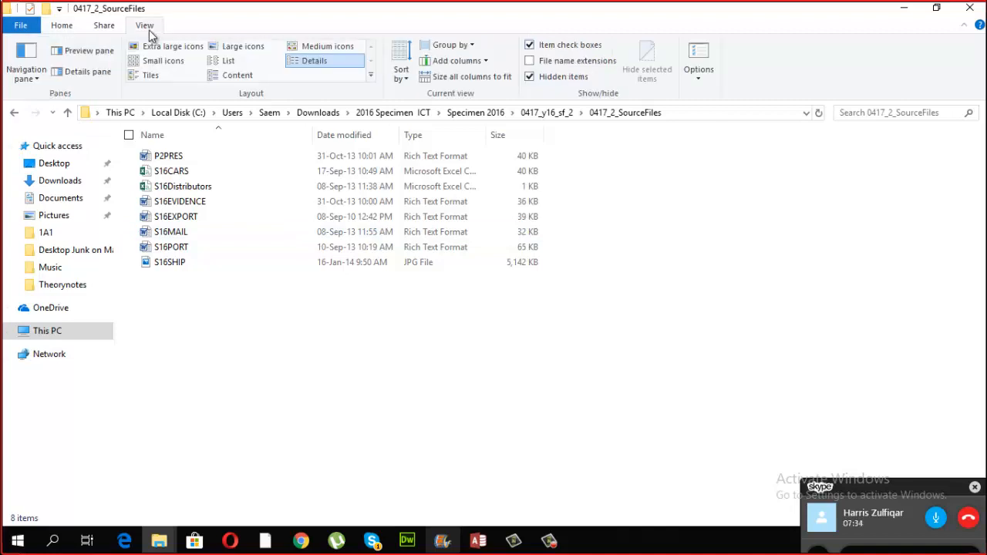
left_click(235, 46)
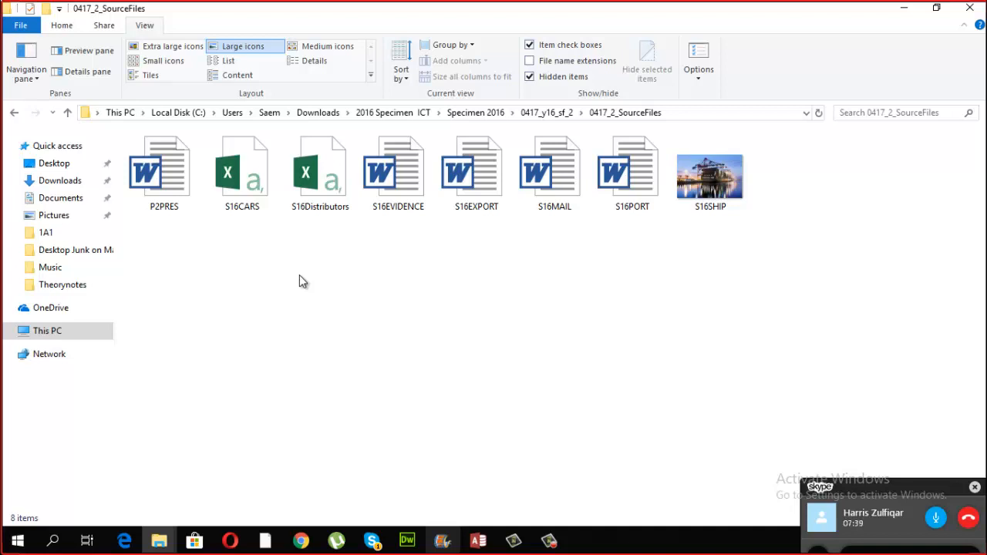
double_click(255, 194)
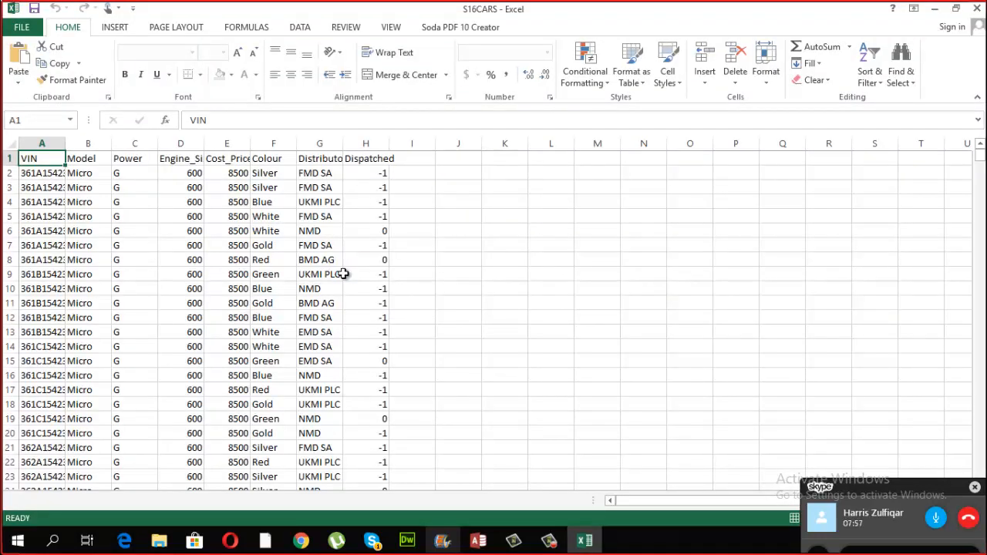
Auto-fit all columns of the S16CARS sheet so its records can be read in full
key("ctrl+a")
double_click(65, 144)
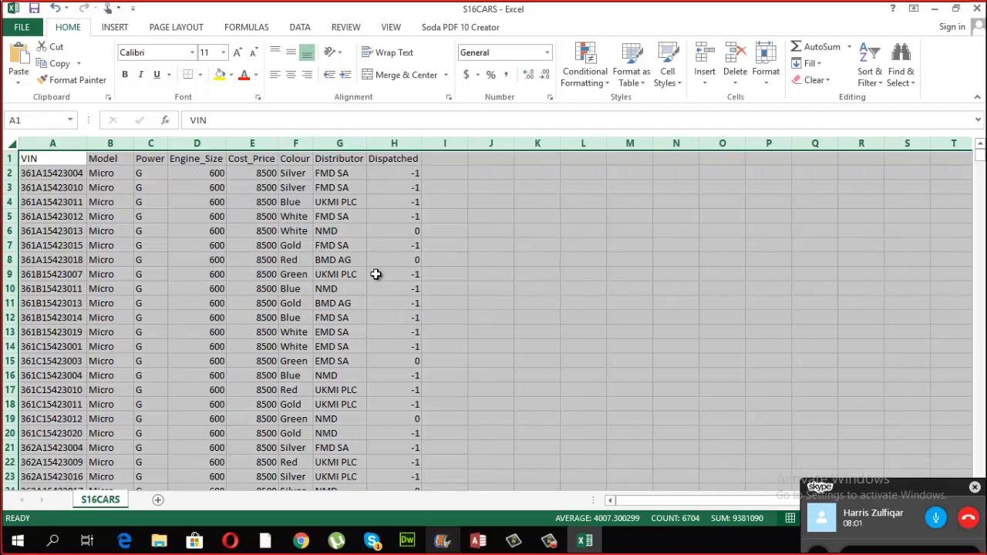
left_click(296, 303)
left_click(110, 274)
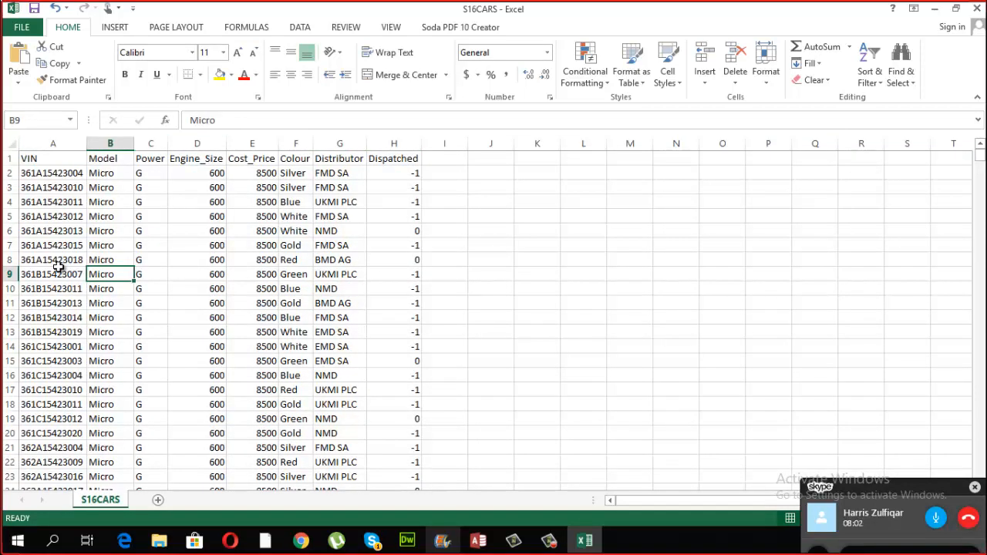
Highlight the header row of field names and close S16CARS without saving
left_click(9, 158)
left_click(308, 256)
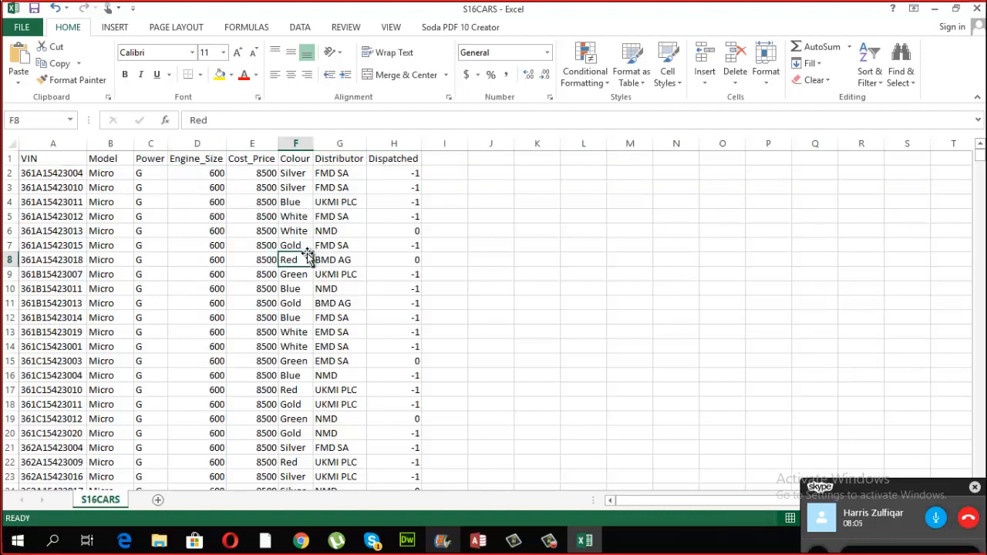
left_click(11, 158)
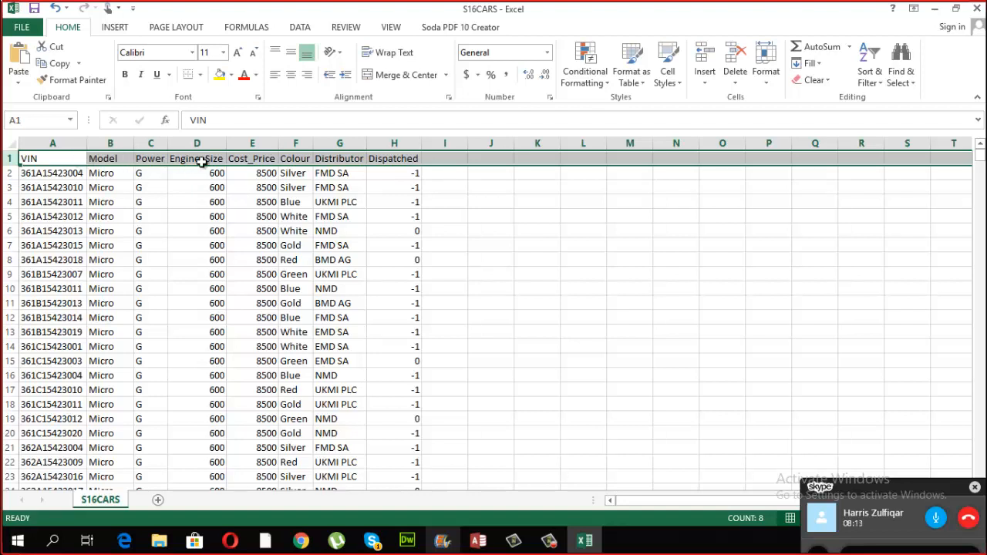
left_click(977, 9)
left_click(494, 288)
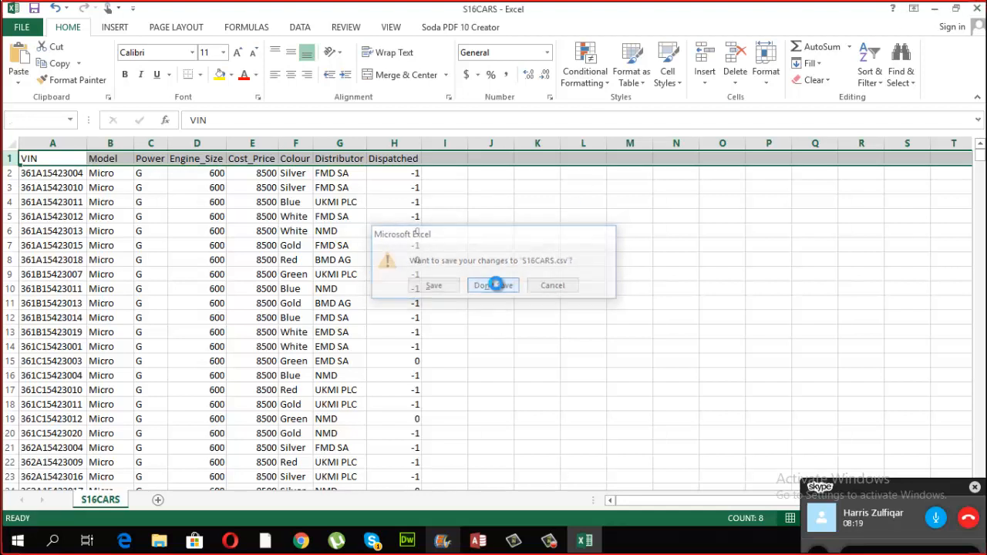
Open the S16Distributors file and auto-fit all its columns to their contents
double_click(332, 183)
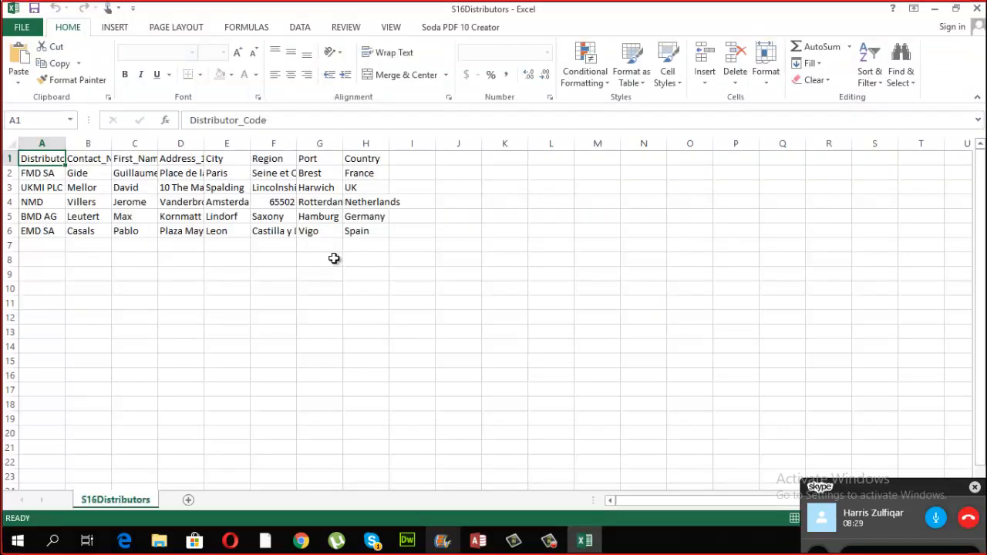
left_click(12, 144)
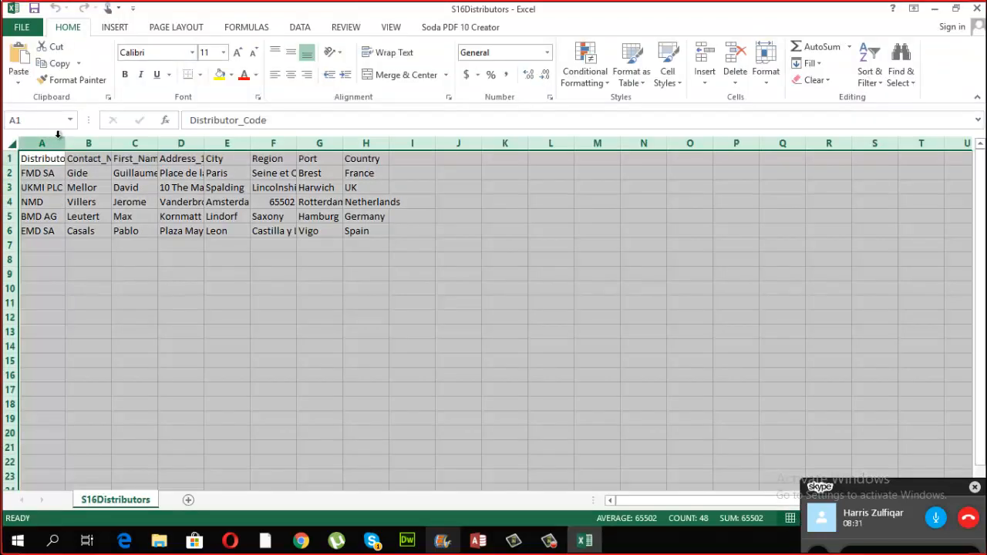
double_click(65, 142)
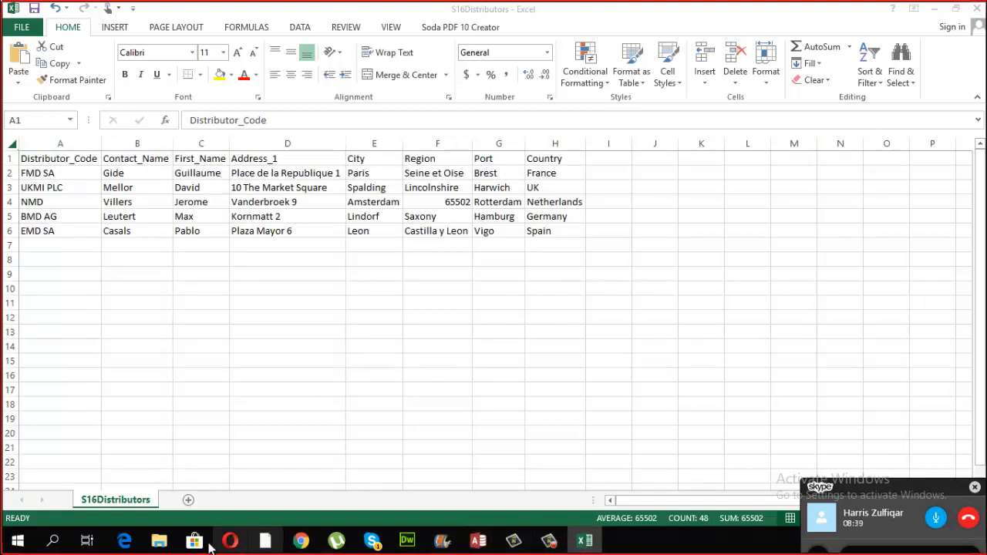
Return to the 0417_2_SourceFiles folder in File Explorer and copy its full path
mouse_move(171, 526)
left_click(259, 432)
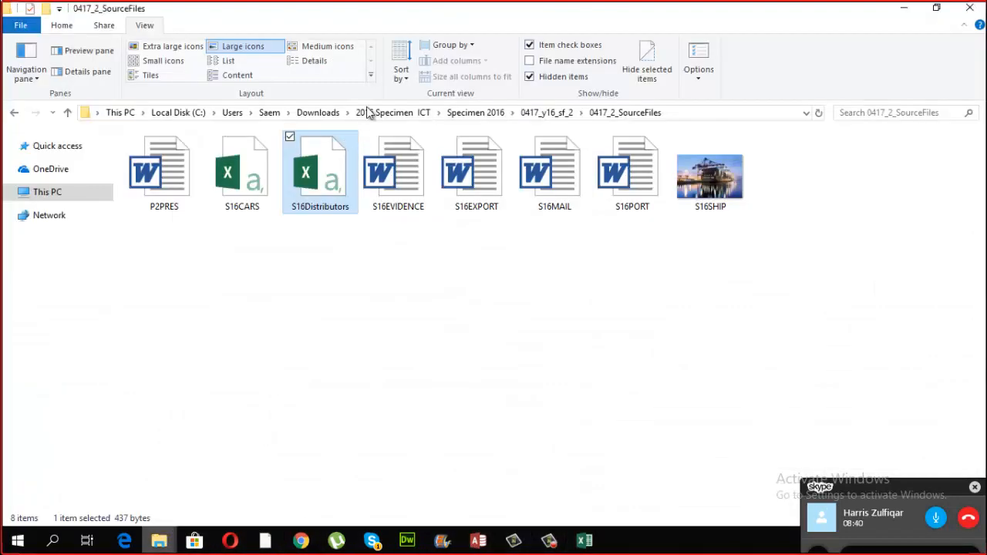
left_click(699, 113)
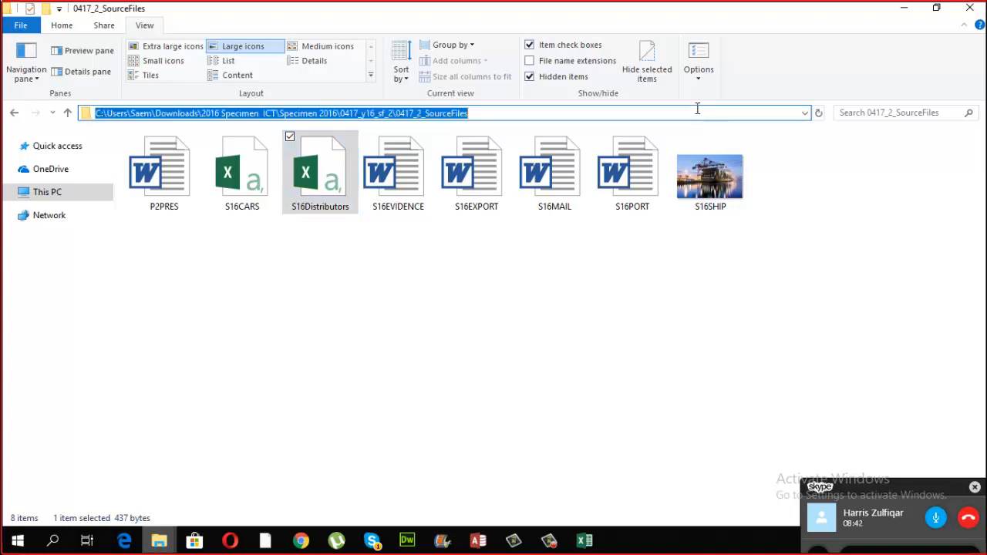
right_click(480, 113)
left_click(423, 164)
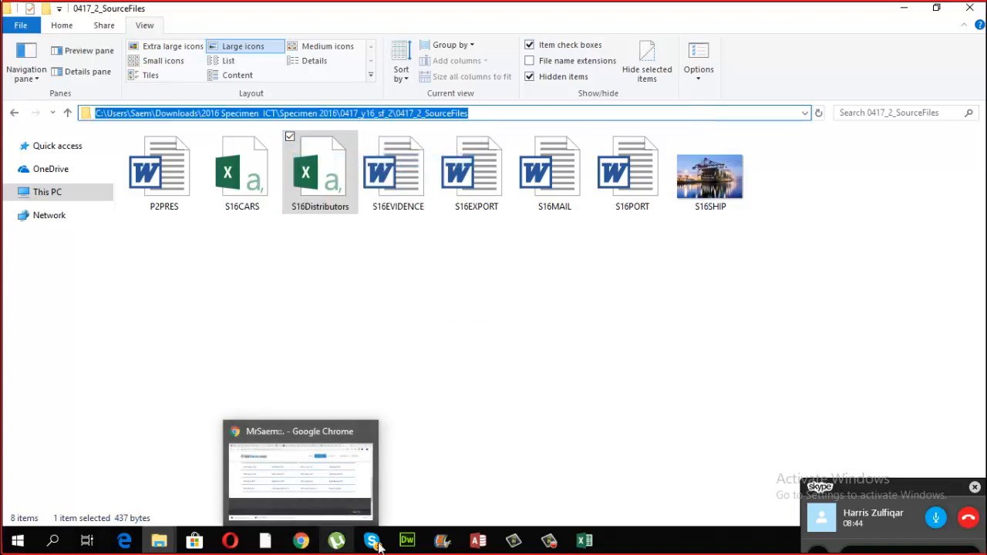
Switch to Access, create a new blank desktop database and close its empty default table
mouse_move(478, 541)
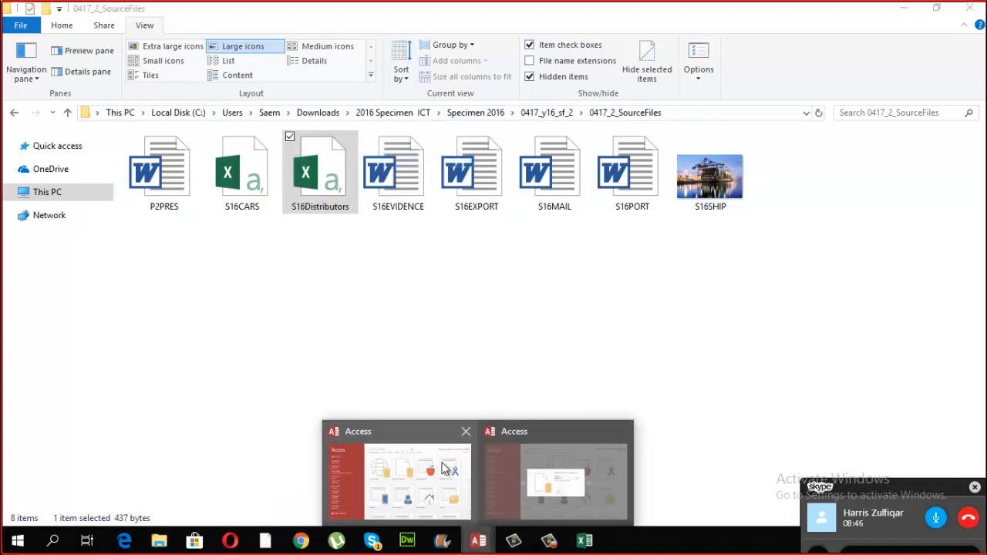
left_click(547, 500)
left_click(512, 328)
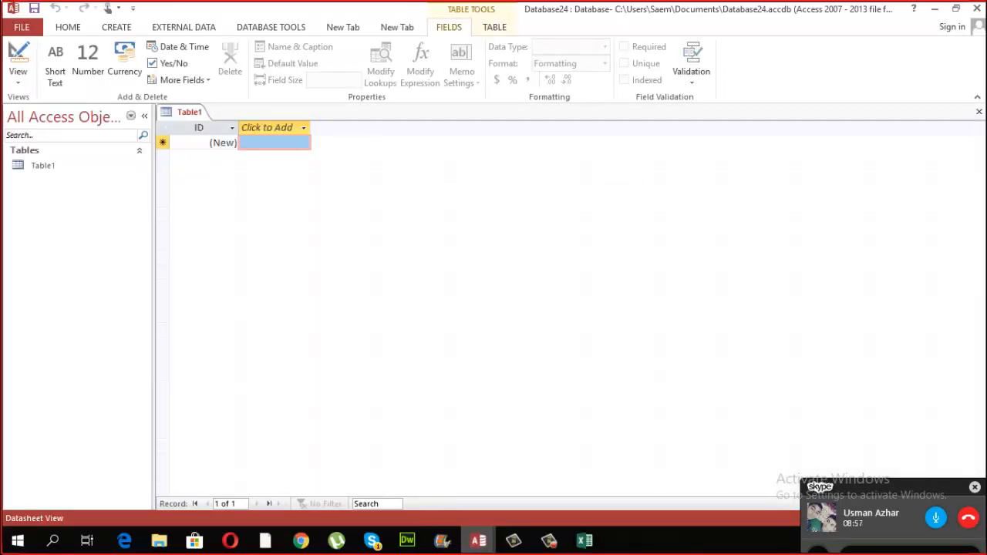
left_click(979, 112)
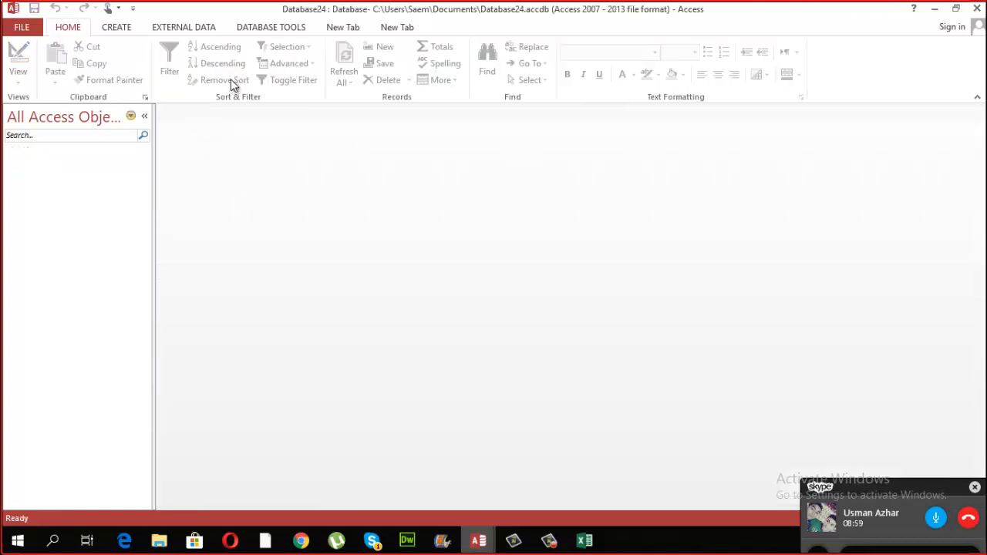
Start a text file import and replace the source path with the copied 0417_2_SourceFiles folder path
left_click(249, 27)
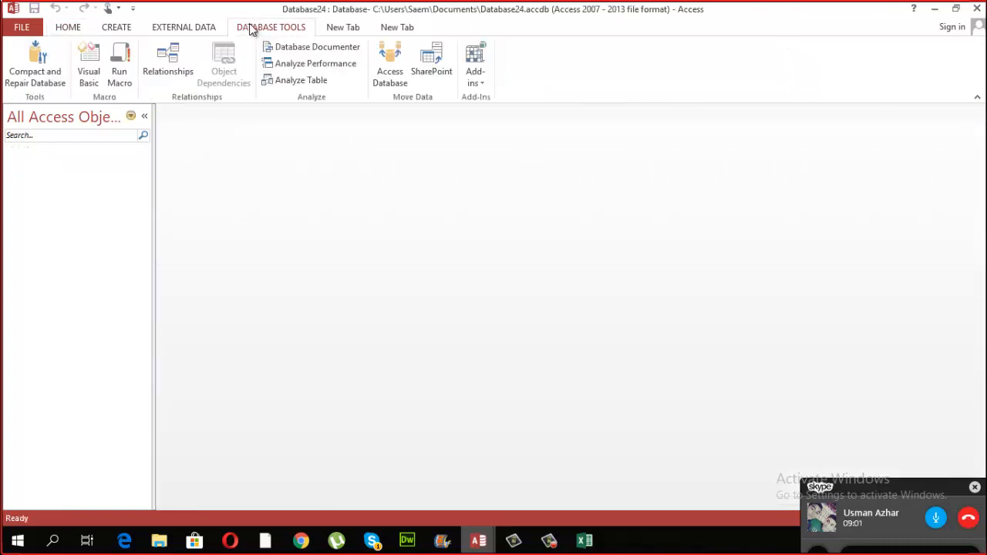
left_click(174, 28)
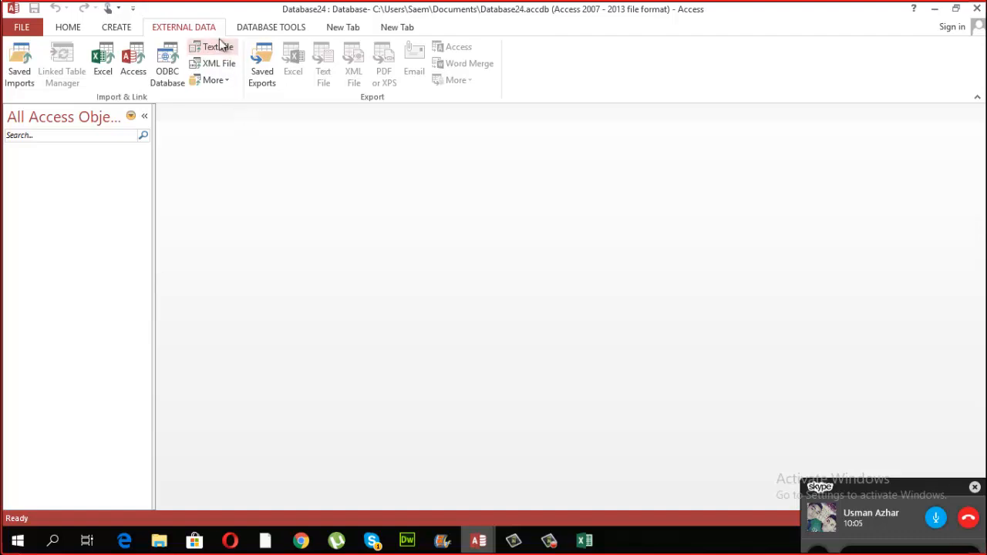
left_click(223, 48)
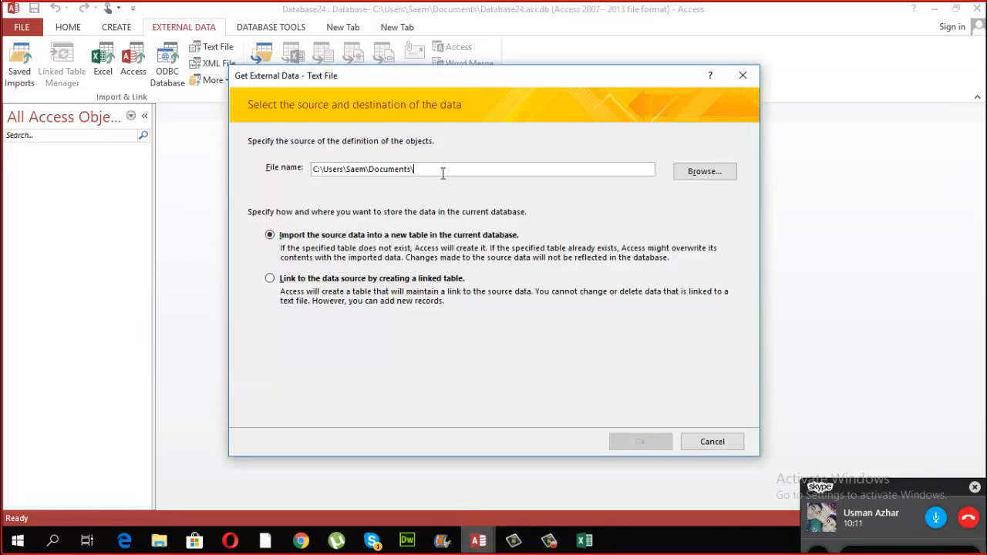
left_click_drag(443, 173, 258, 160)
key("ctrl+v")
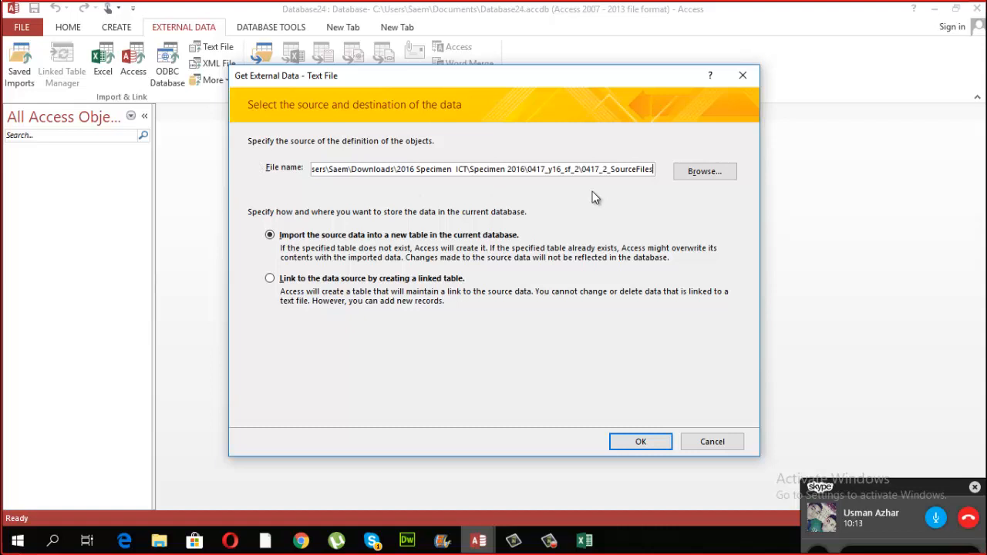
Browse the 0417_2_SourceFiles folder and choose S16CARS as the source file for the text import
left_click(679, 174)
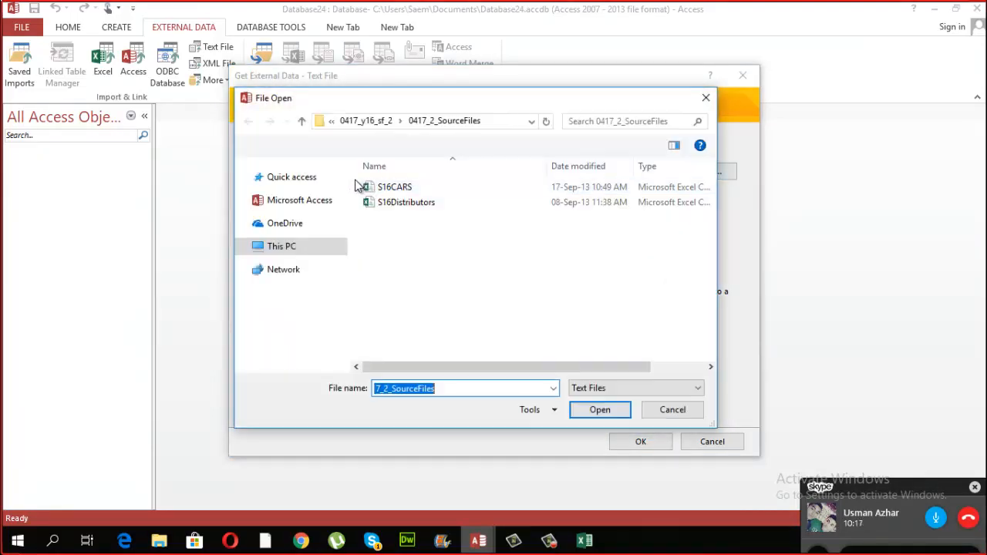
left_click(378, 188)
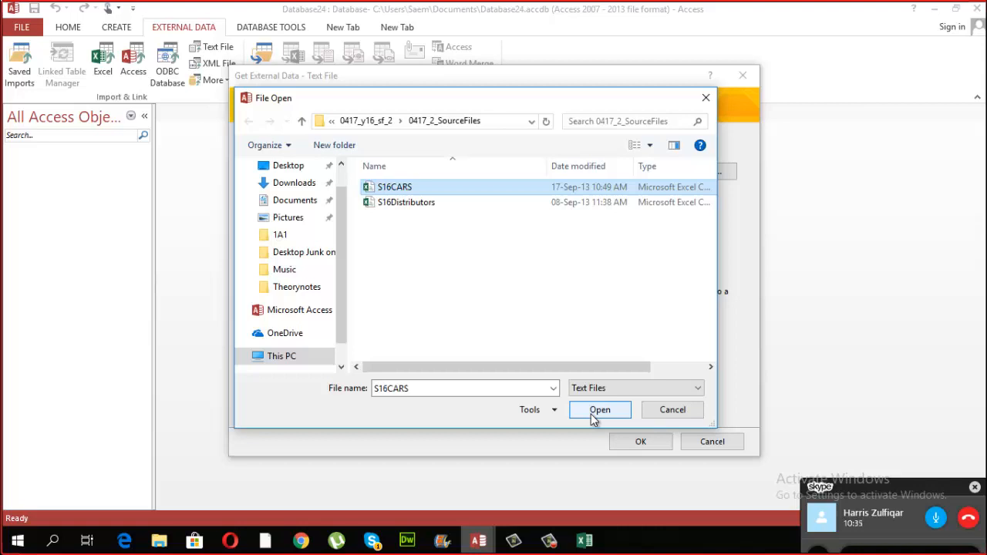
left_click(598, 410)
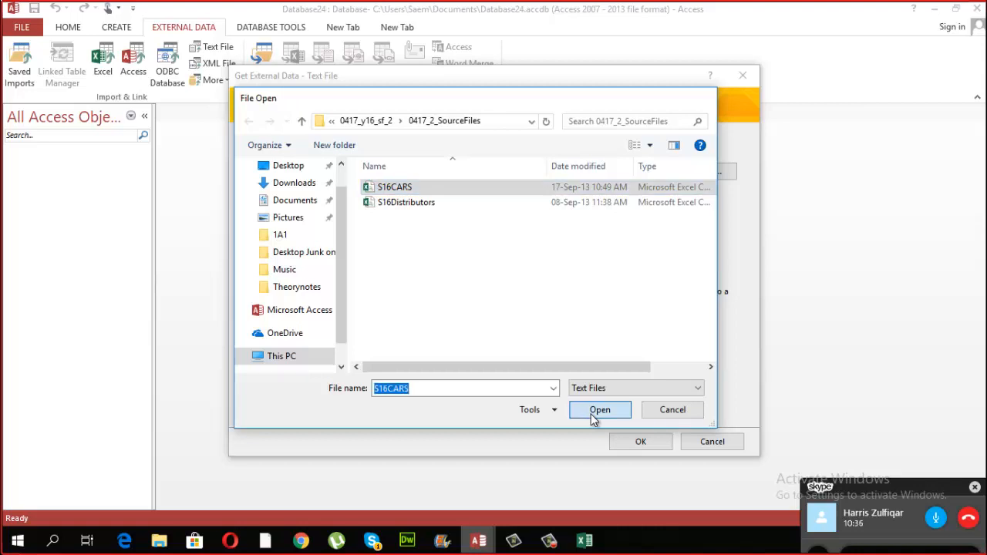
Find and open Notepad, and move its blank window up and over the import dialog
left_click(31, 542)
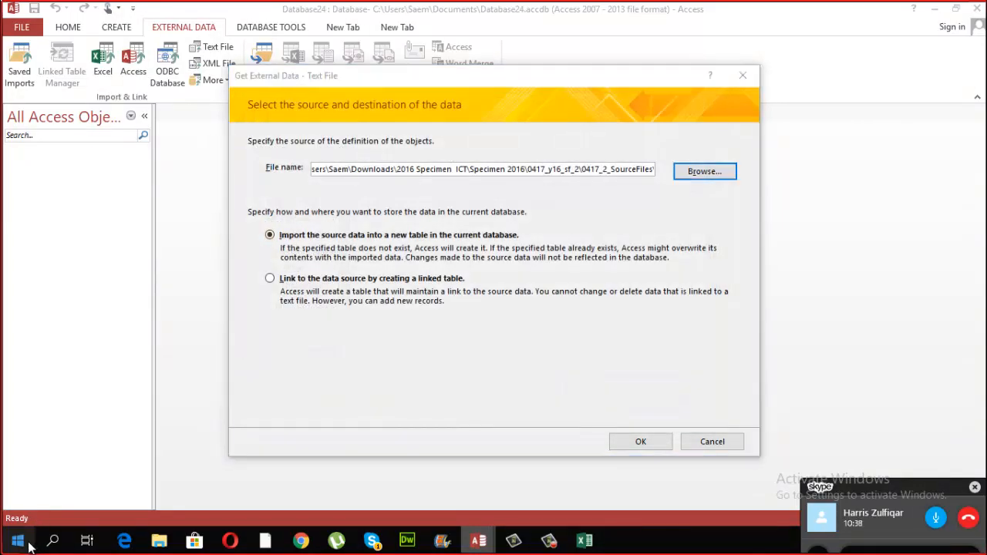
type("ote")
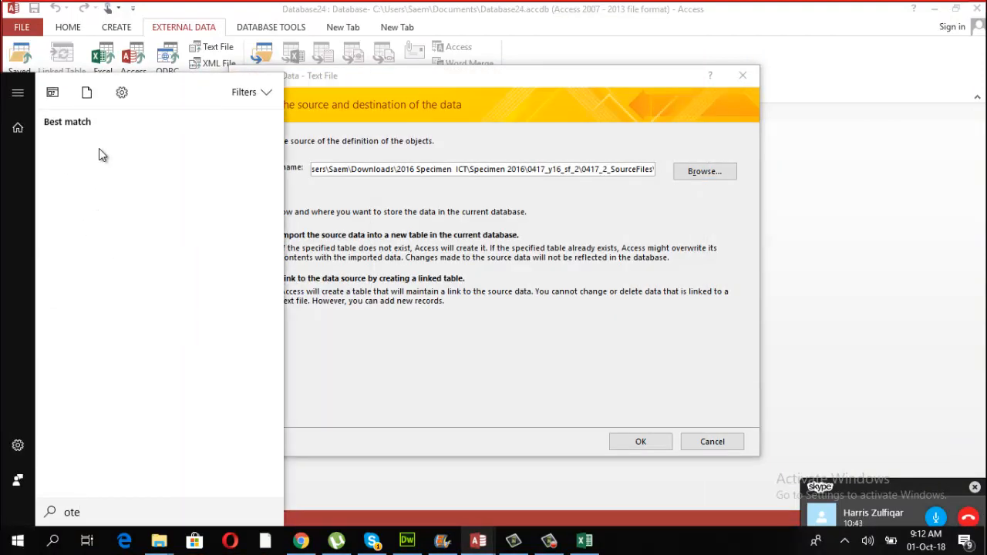
key("BackSpace")
key("BackSpace")
key("BackSpace")
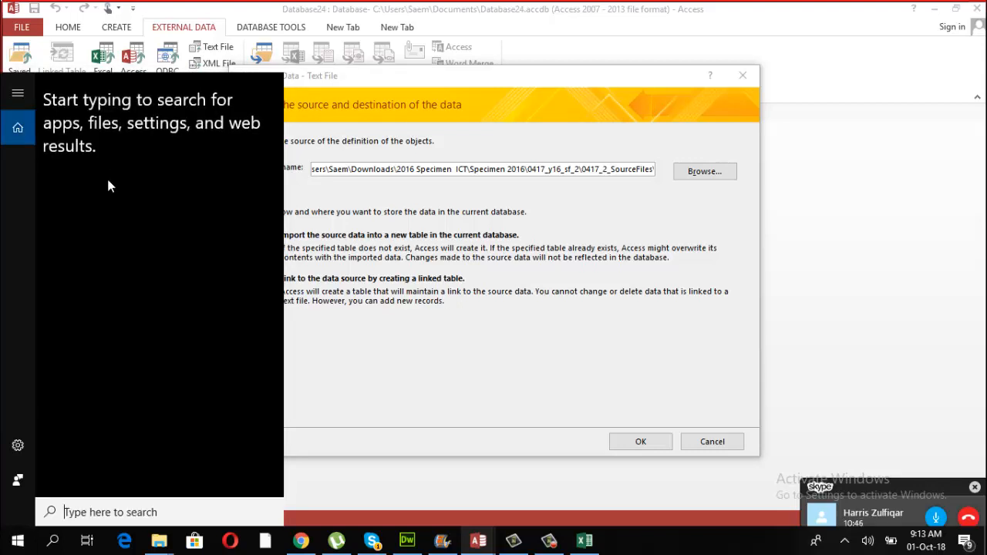
type("note")
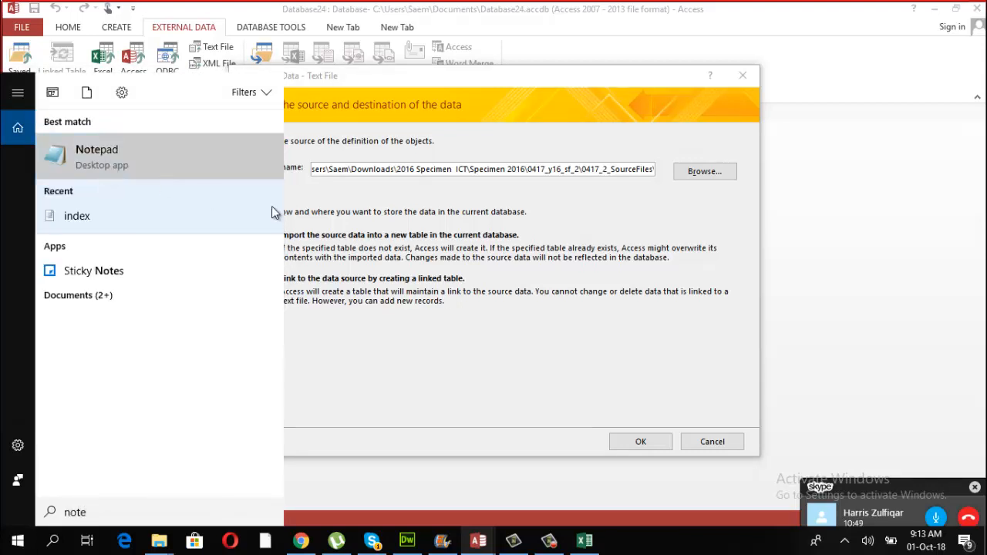
left_click(344, 235)
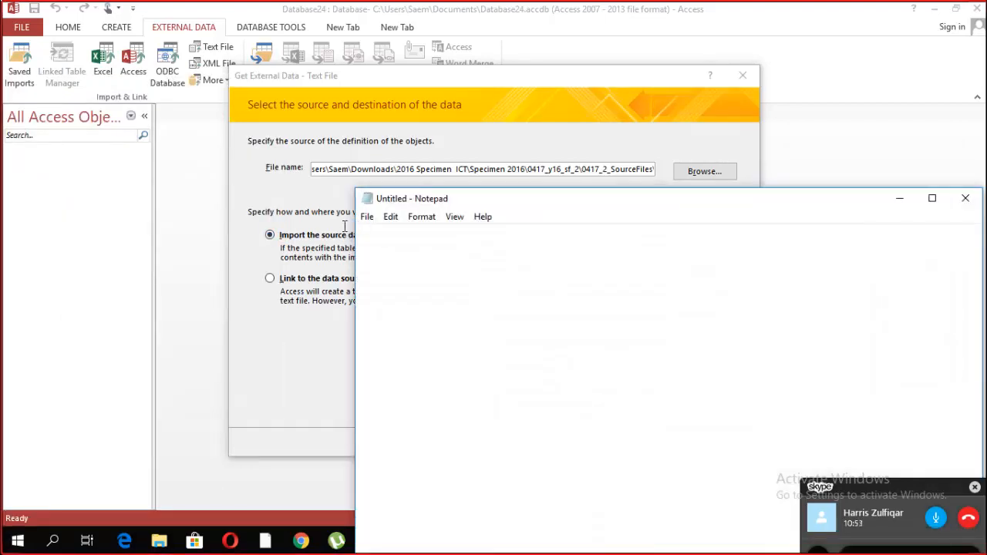
left_click_drag(480, 199, 431, 171)
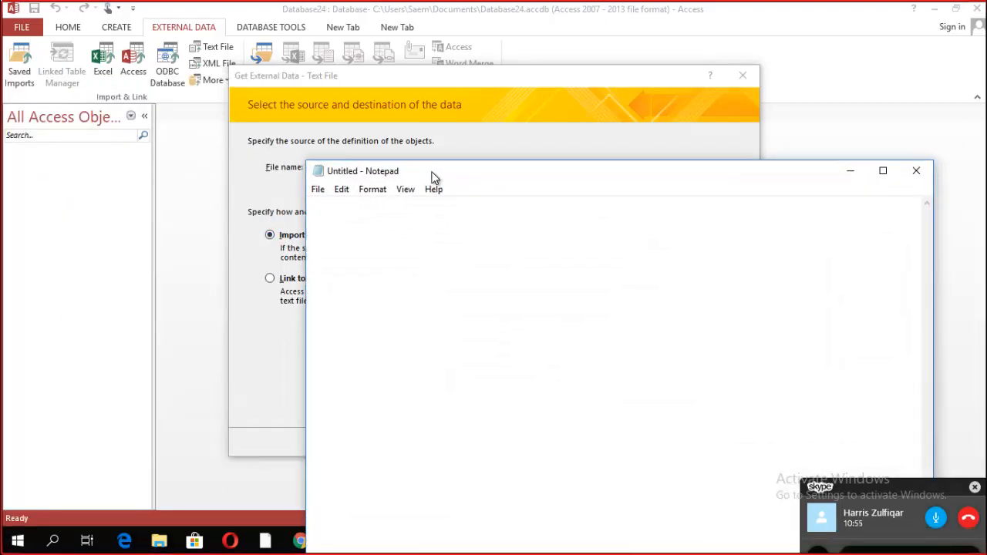
Write "DBMS [DATABASE MANAGEMENT SYSTEM]-->CSV FILE EXCEL" as the first line of the note
type("DBMS")
type(" [DATA]")
key("Left")
type("DATABA")
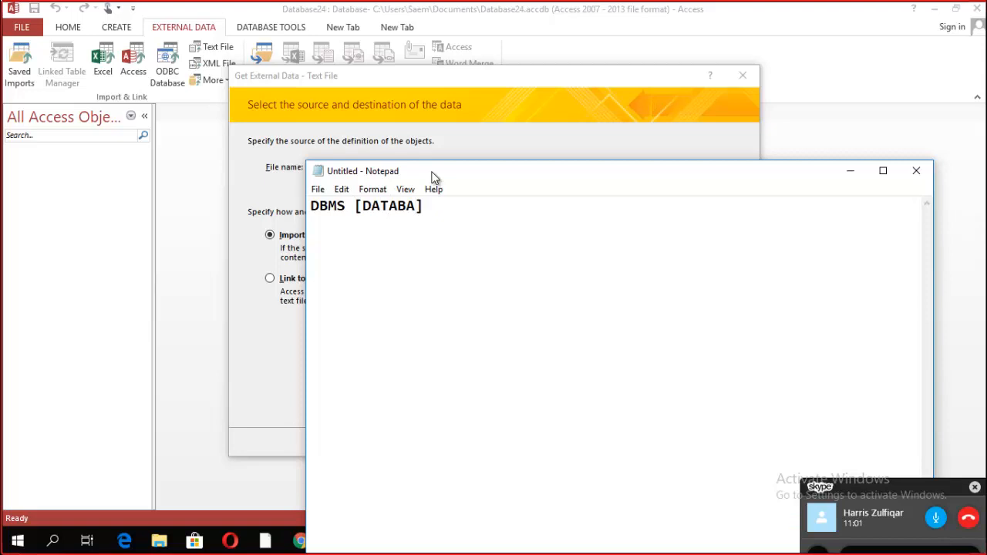
type("SE MANAGEME")
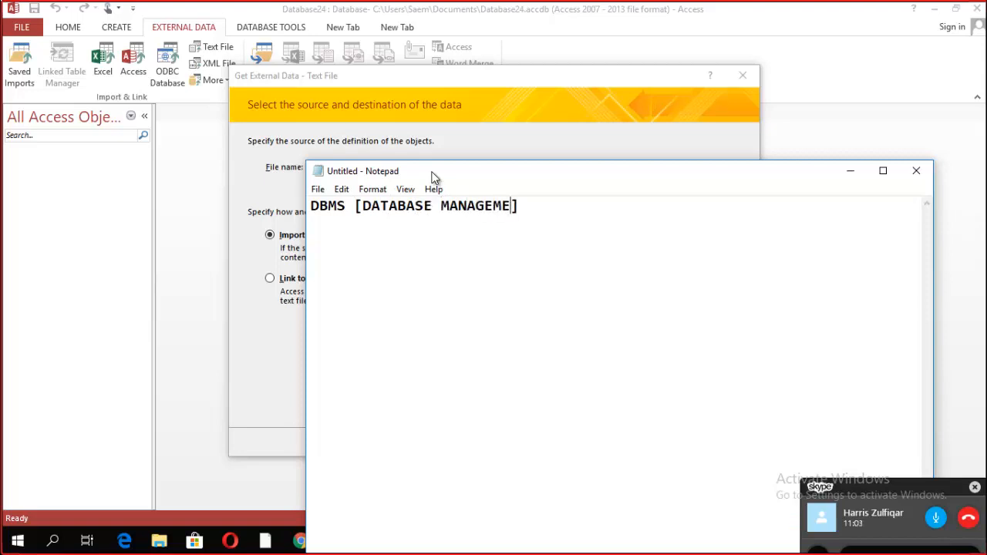
type("NT SYSTEM]")
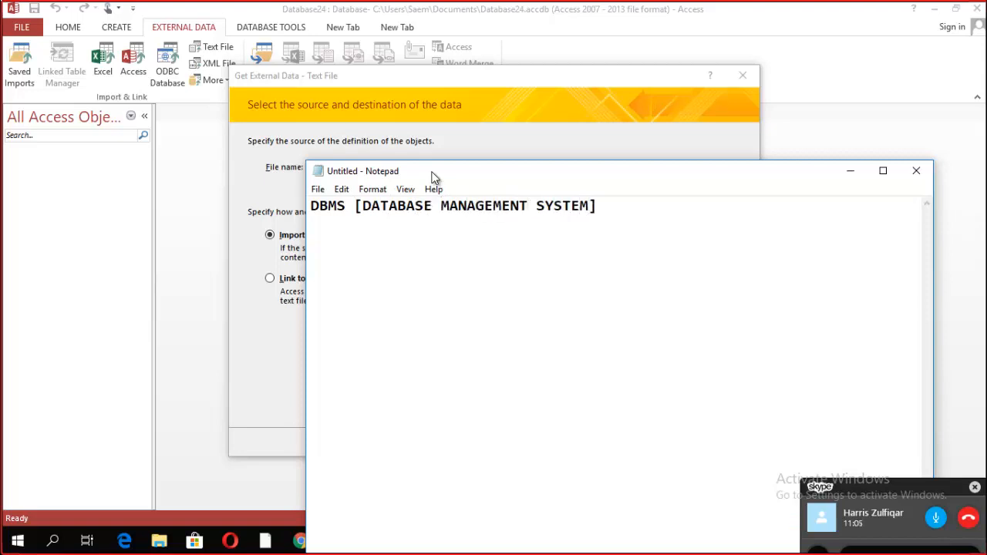
type("--?")
key("BackSpace")
type(">CSV FILE")
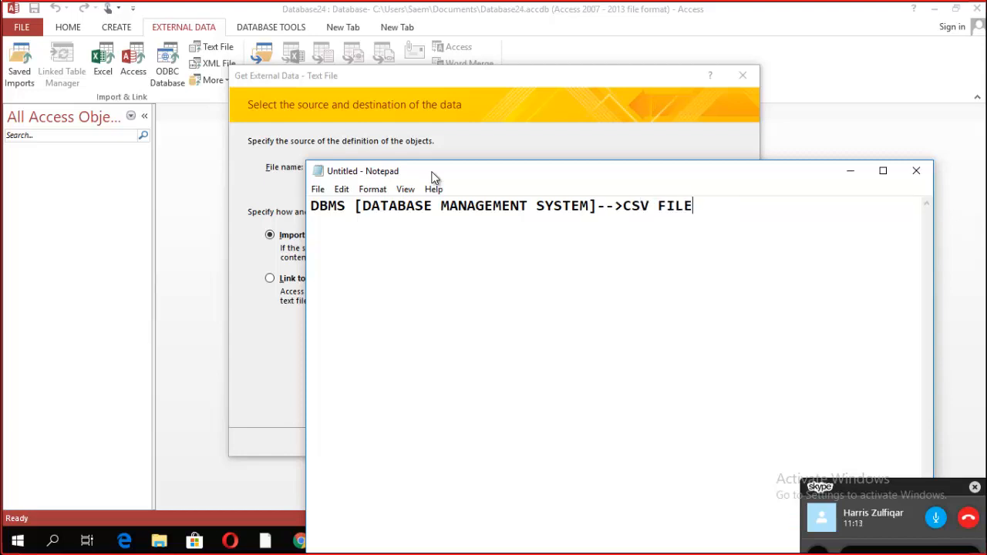
type(" EXCEL")
Add the line "RDBMS [RELATIONAL DATABASE MANAGEMENT SYSTEM]--> ACCESS" and separate it from the DBMS line with a blank line
type("R")
type("D")
type("BMS []")
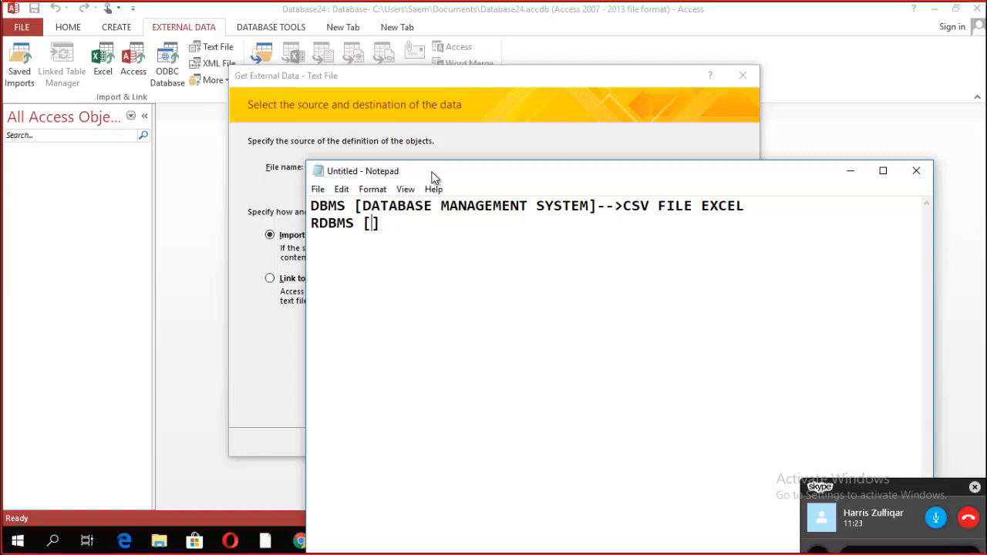
type("RELATIONAL ")
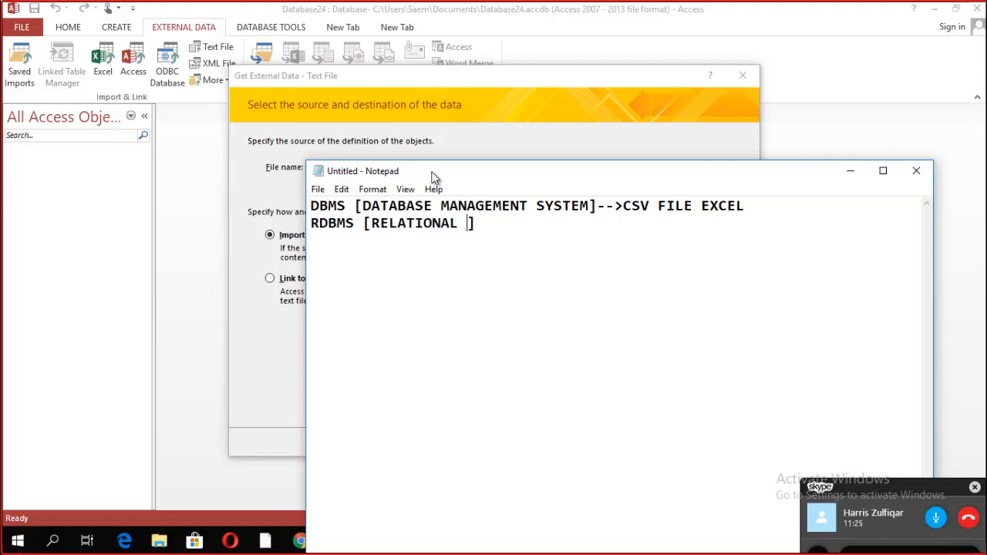
type("DATABASE ")
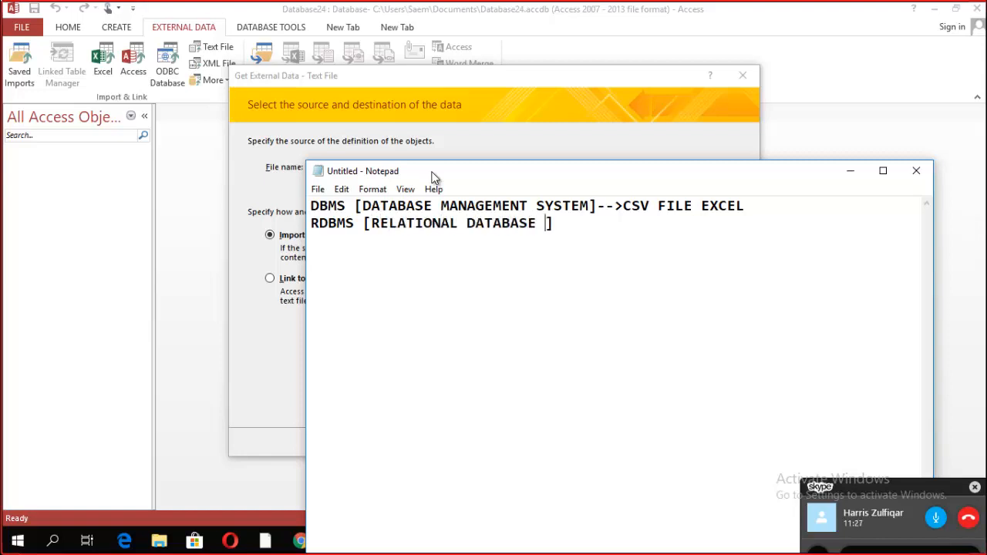
type("MANAGEMENT")
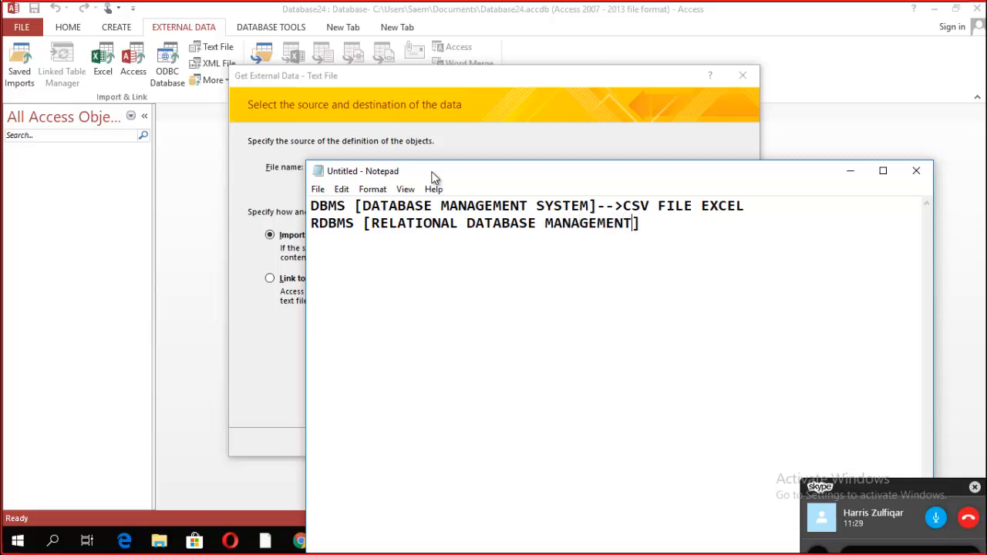
type(" SYSTEM")
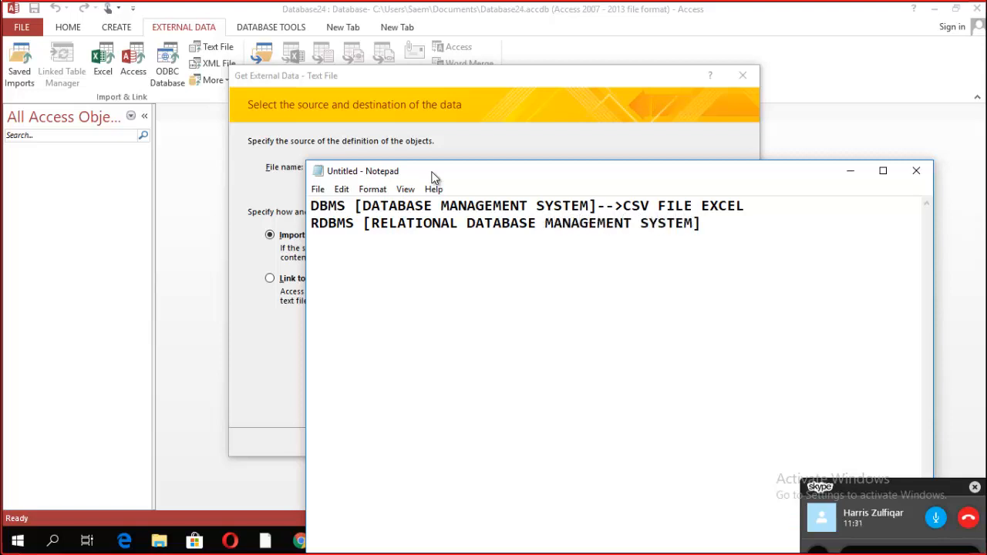
key("End")
type("--> ACCESS")
left_click(771, 209)
key("Return")
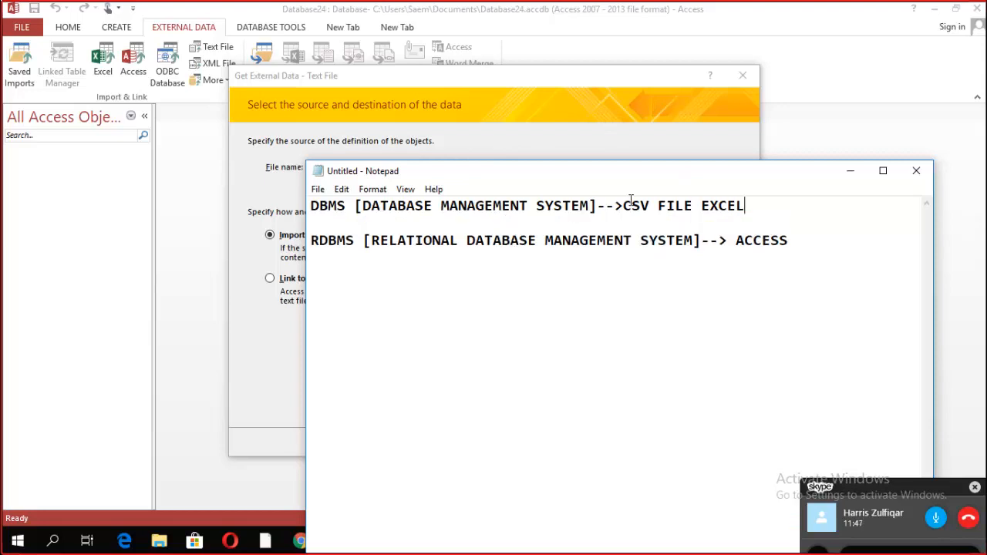
left_click_drag(746, 206, 157, 169)
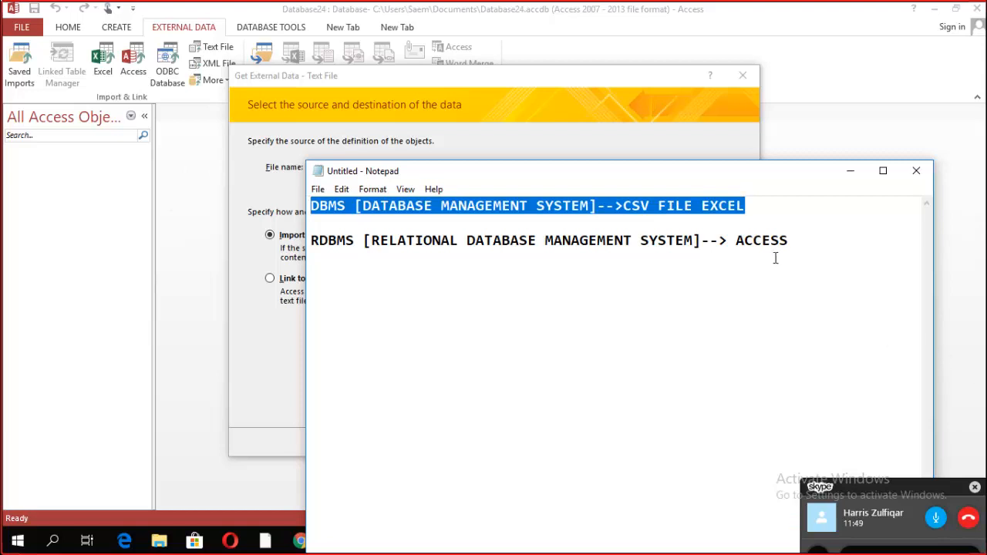
left_click(797, 238)
left_click_drag(310, 258, 310, 240)
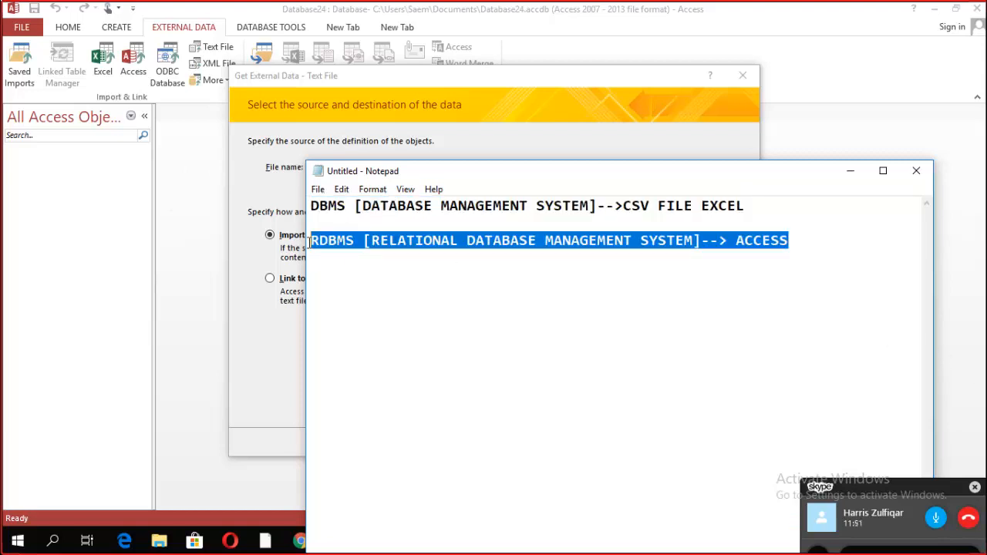
left_click(452, 267)
Leave a blank line below the RDBMS entry and list RELATIONS, REPORTS and COMPLEX QUERIES on separate lines
left_click(798, 243)
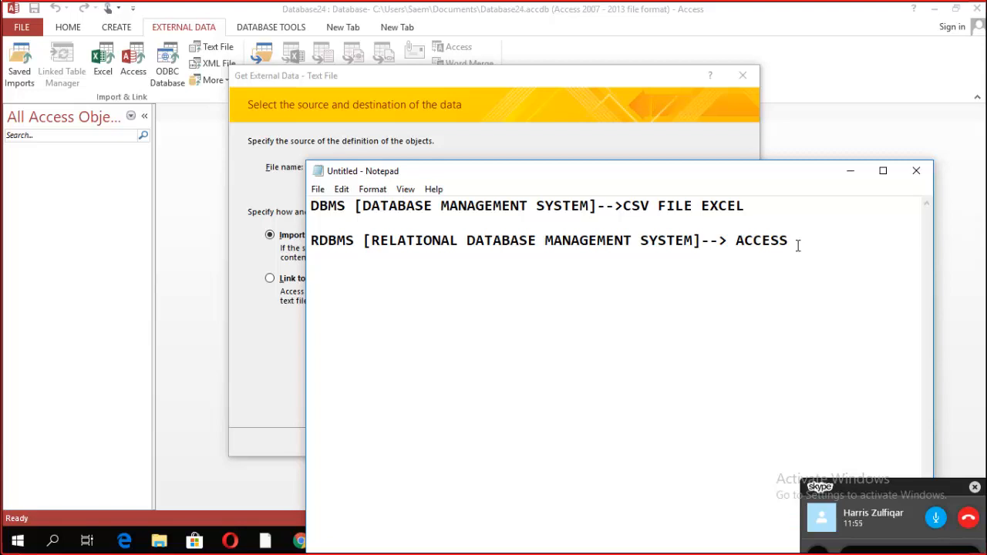
key("Return")
key("Return")
type("RELATIONS")
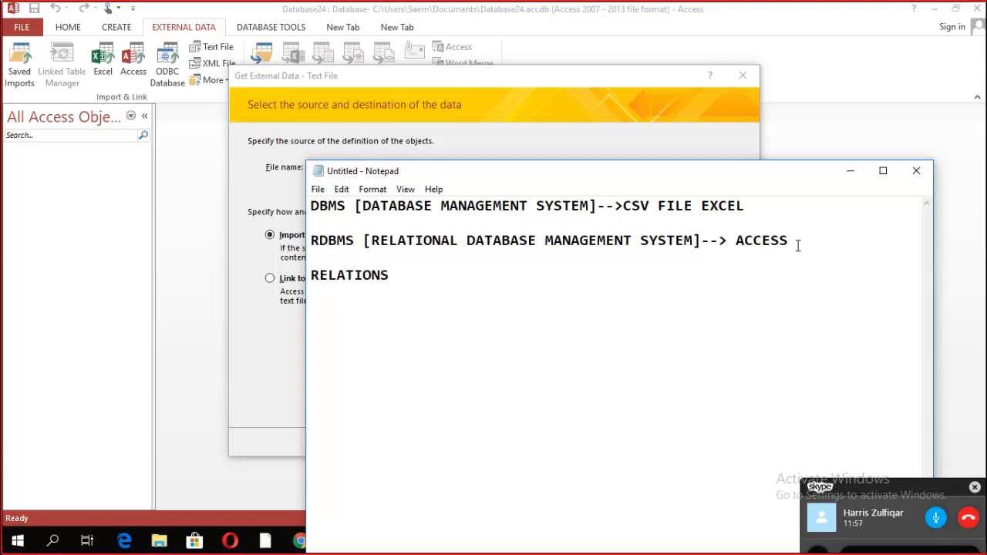
key("Return")
type("REPORTDS")
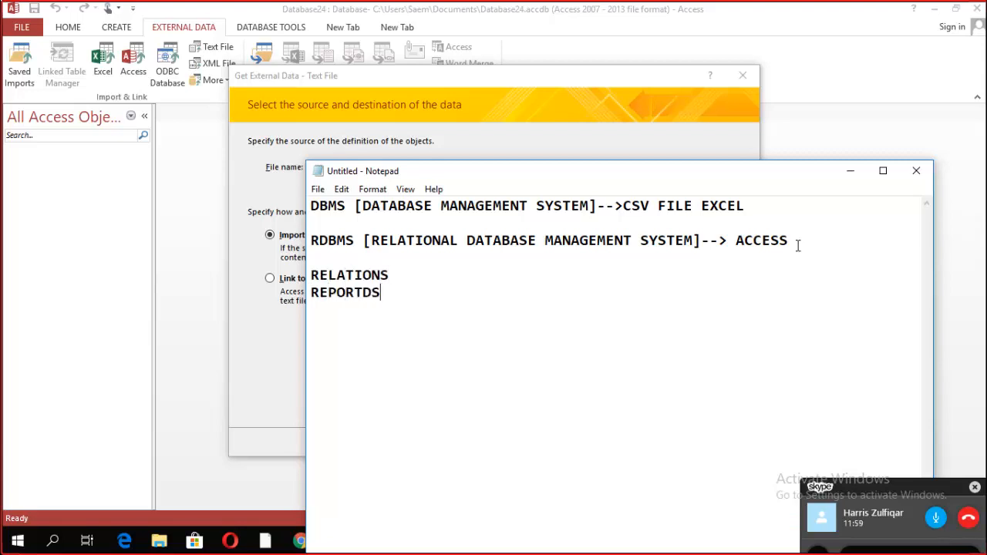
key("Return")
key("BackSpace")
key("BackSpace")
key("BackSpace")
key("BackSpace")
type("TS COMLEC")
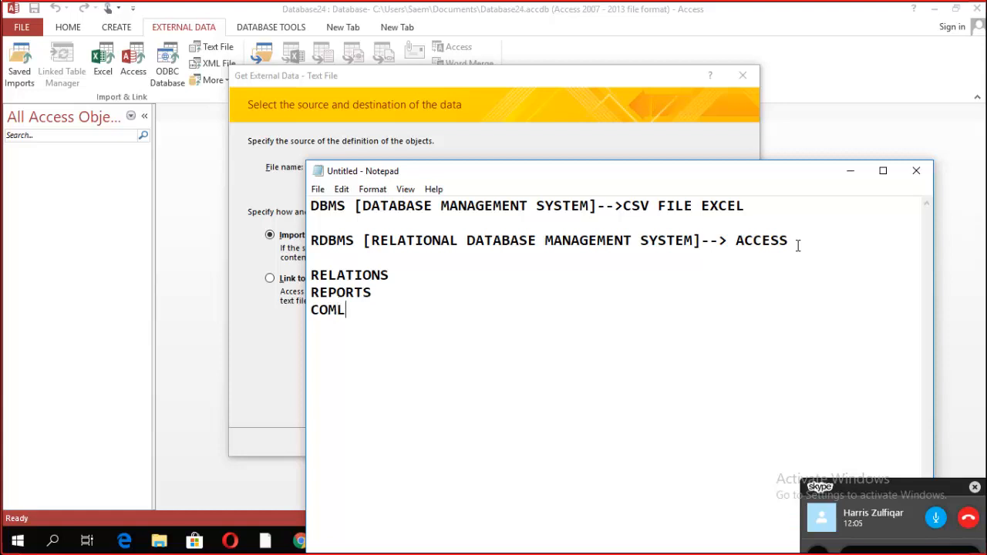
key("BackSpace")
key("BackSpace")
key("BackSpace")
type("PLEX QUERIES")
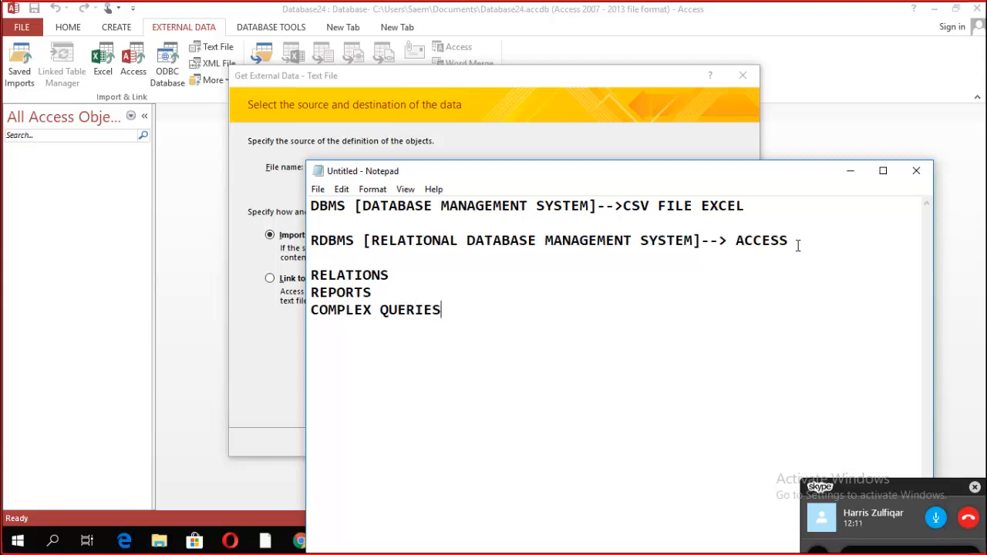
Add "GET RID OF REDUNDENT DATA REPEATED" as the fourth item under the RDBMS entry
key("Return")
type("GET RID OF RED")
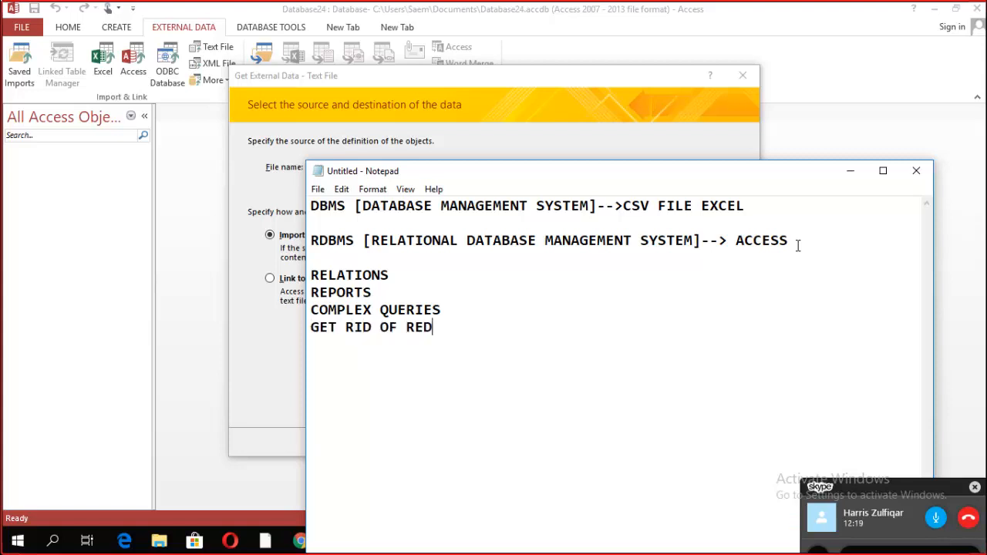
type("UNDENT DATA")
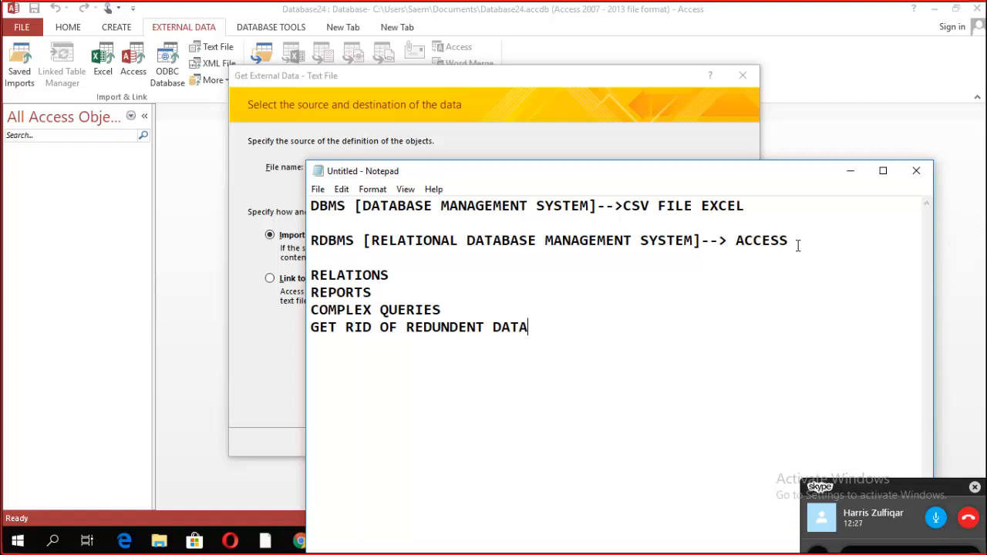
type("REPEATED")
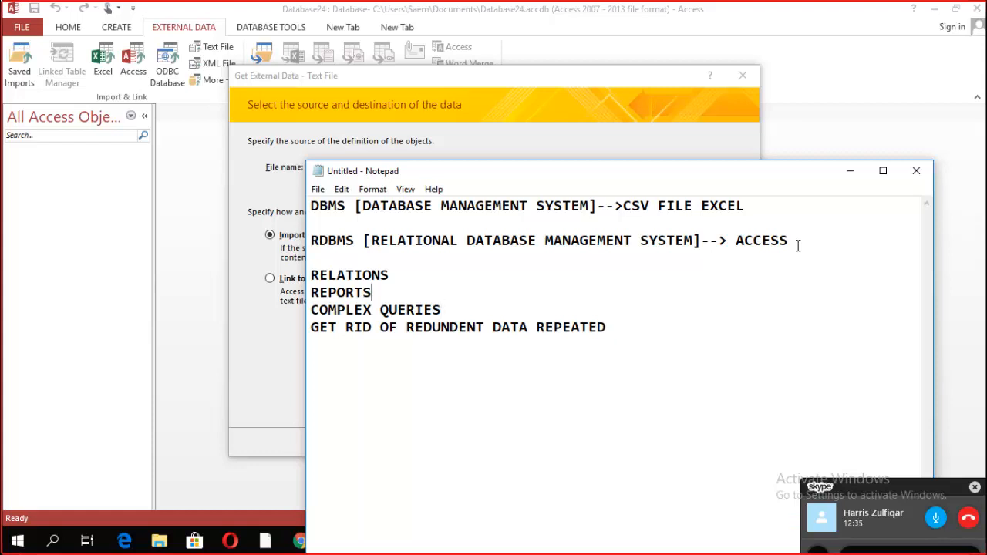
Insert three more blank lines between the DBMS and RDBMS entries and write COMPLEX CALCULATIONS directly under the DBMS line
key("Up")
key("Up")
key("Up")
key("Return")
key("Return")
key("Return")
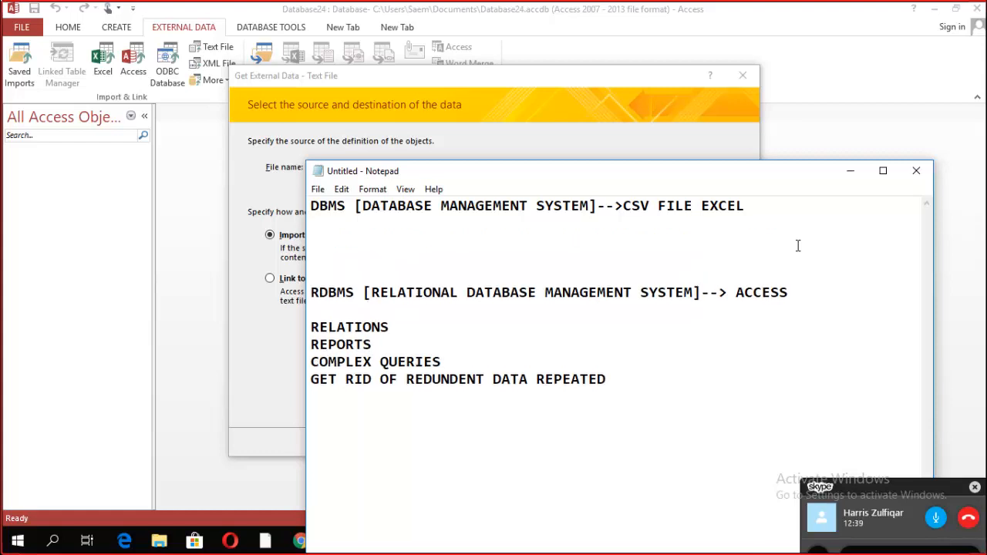
type("COMPLEX CAL")
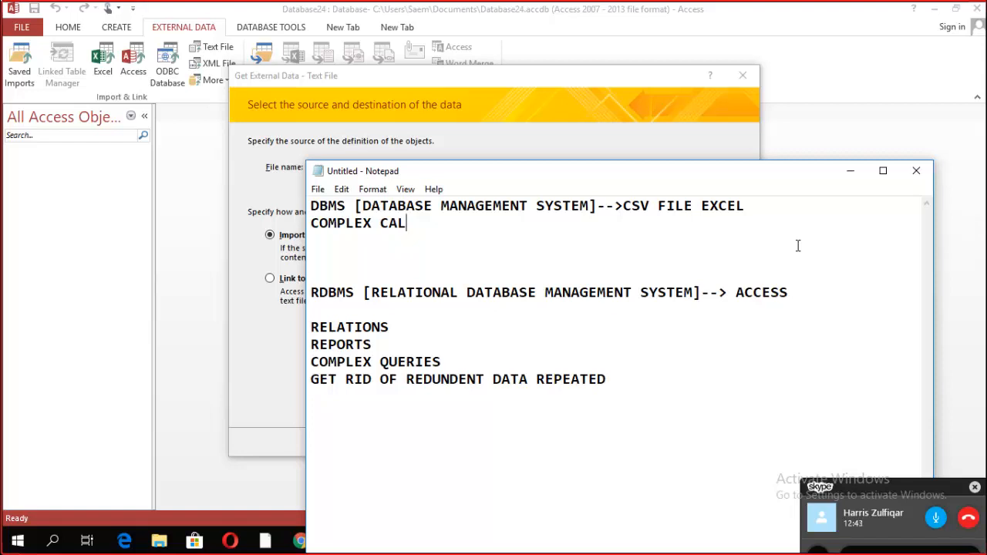
type("CULATIONS")
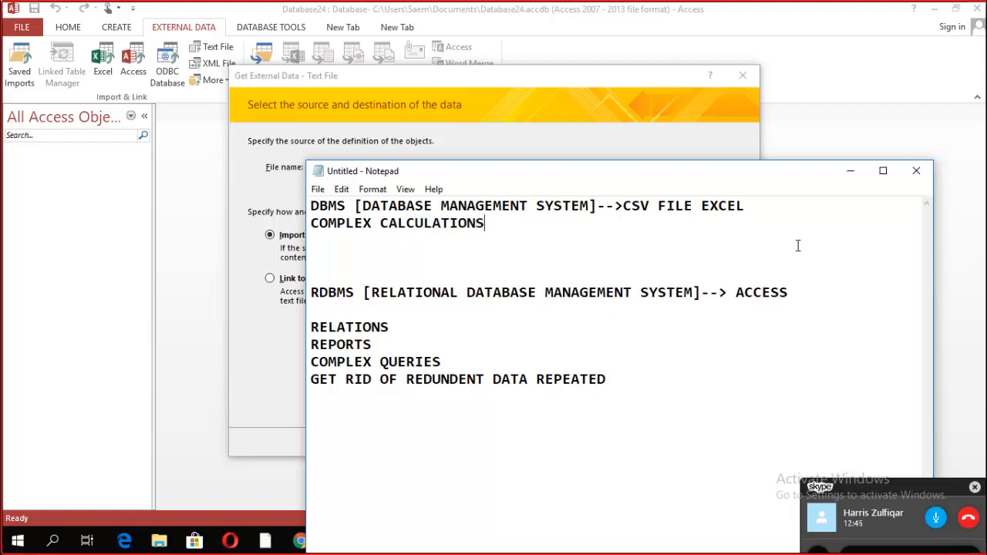
Append [FUNCTIONS] to the COMPLEX CALCULATIONS line in the DBMS notes
type(" P[")
key("BackSpace")
key("BackSpace")
type("[]")
key("Left")
type("FUCN")
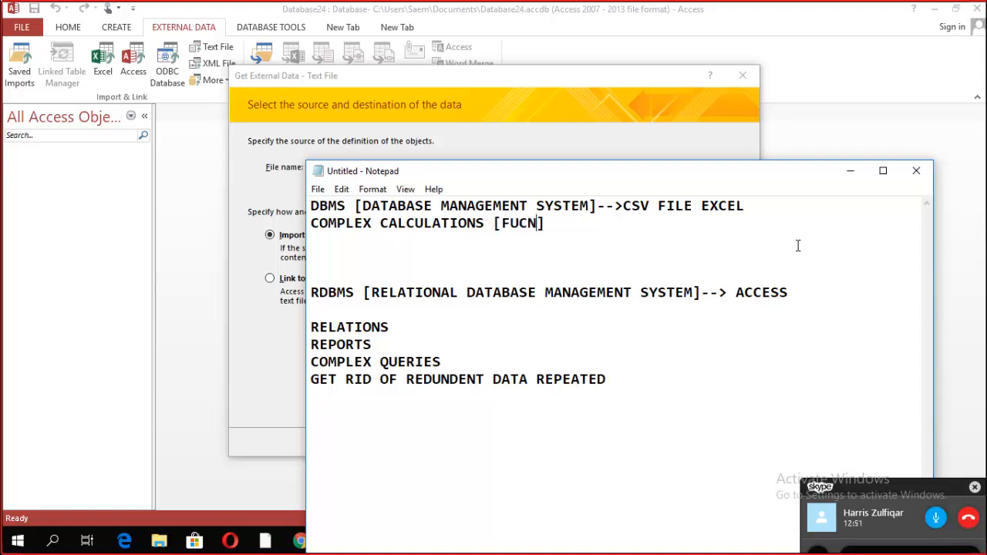
type("TIONS")
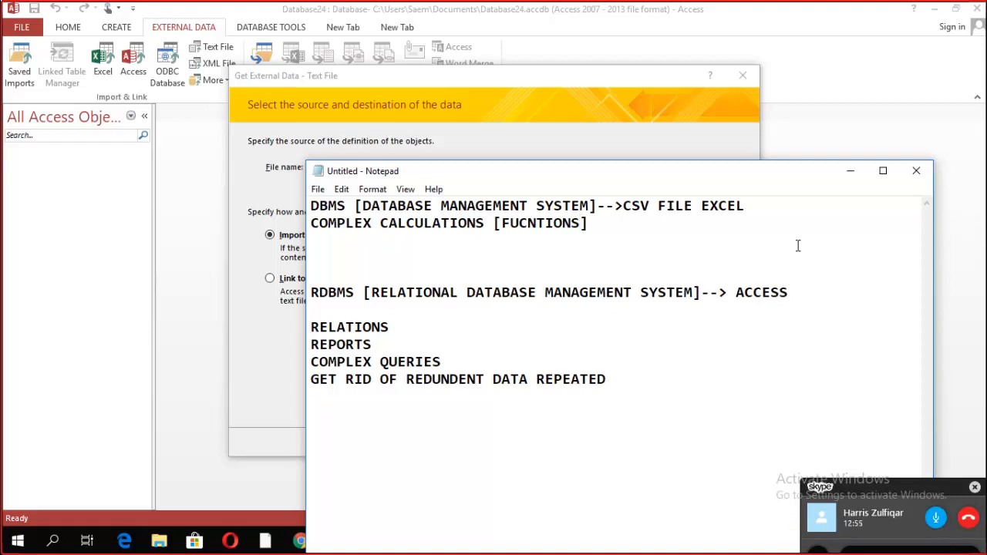
key("Left")
key("Left")
key("BackSpace")
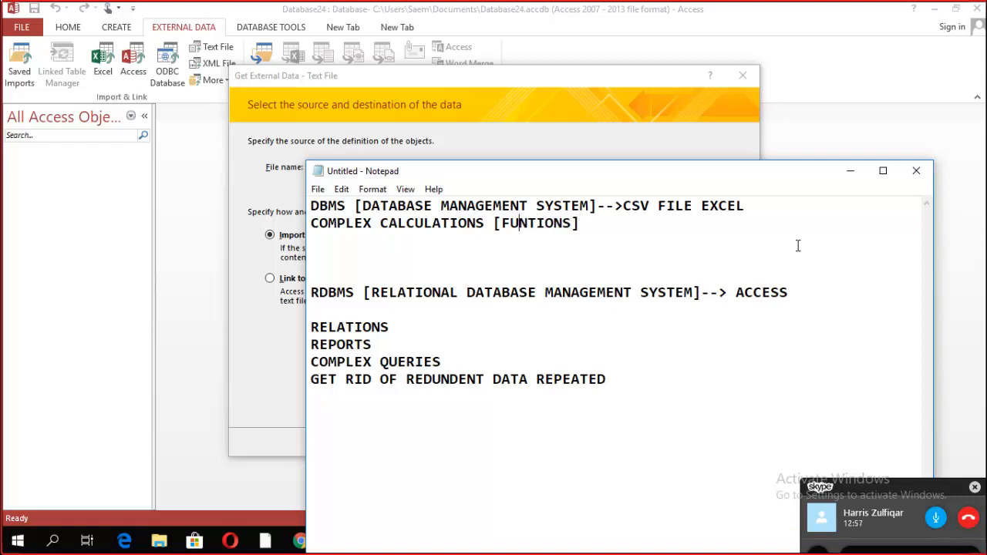
type("C")
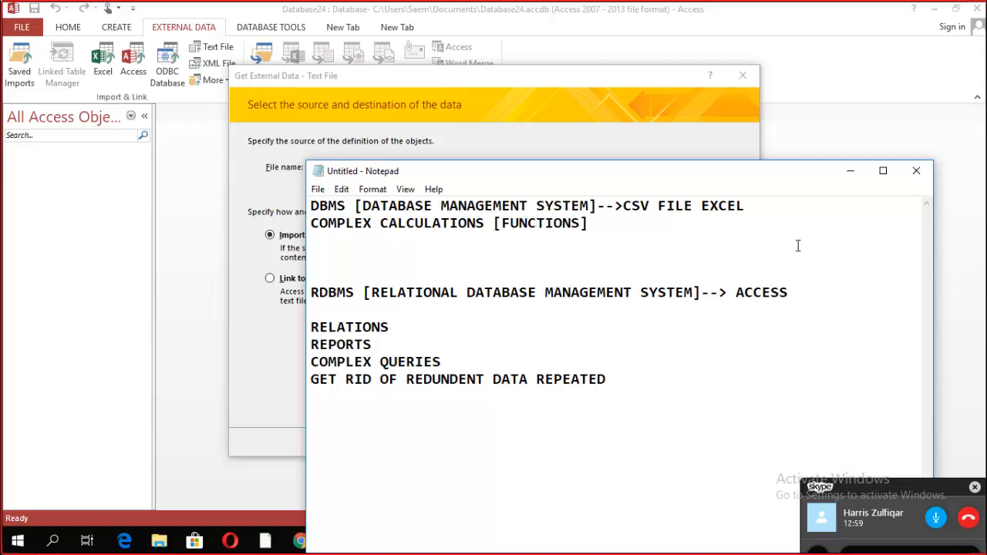
key("Right")
key("Right")
key("Right")
key("Right")
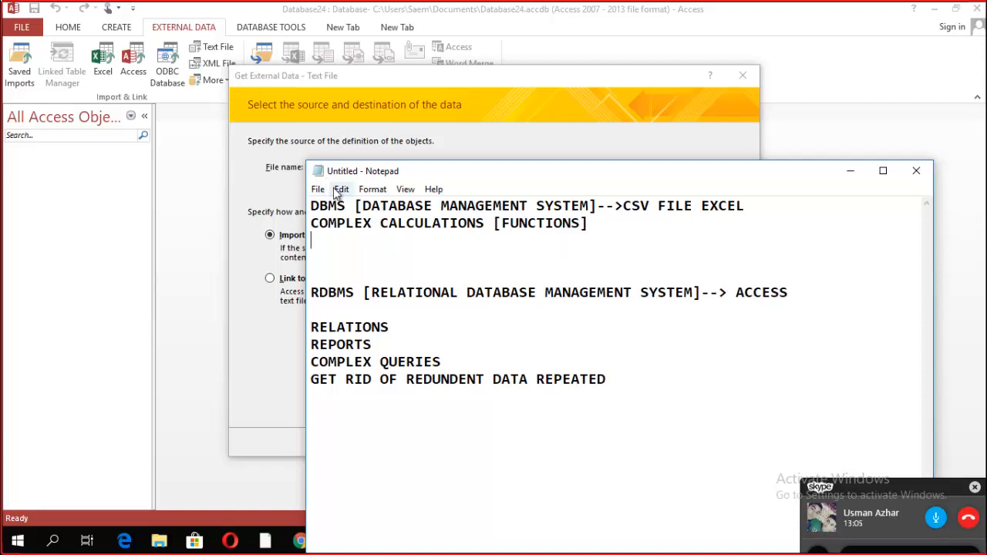
Change RELATIONS to RELATIONSHIPS in the RDBMS list and return to the text file import dialog in Access
left_click(459, 375)
left_click(393, 327)
type("HIPS")
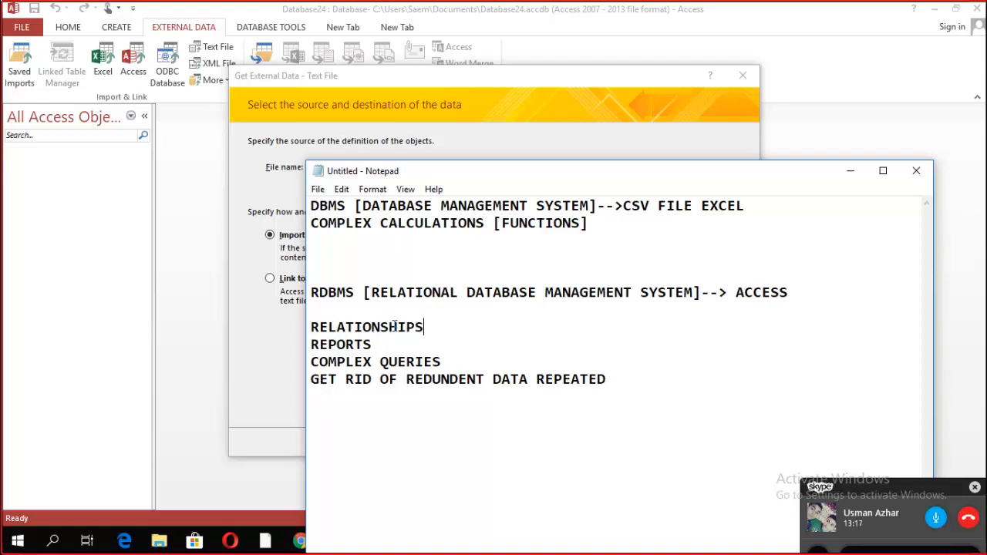
double_click(376, 344)
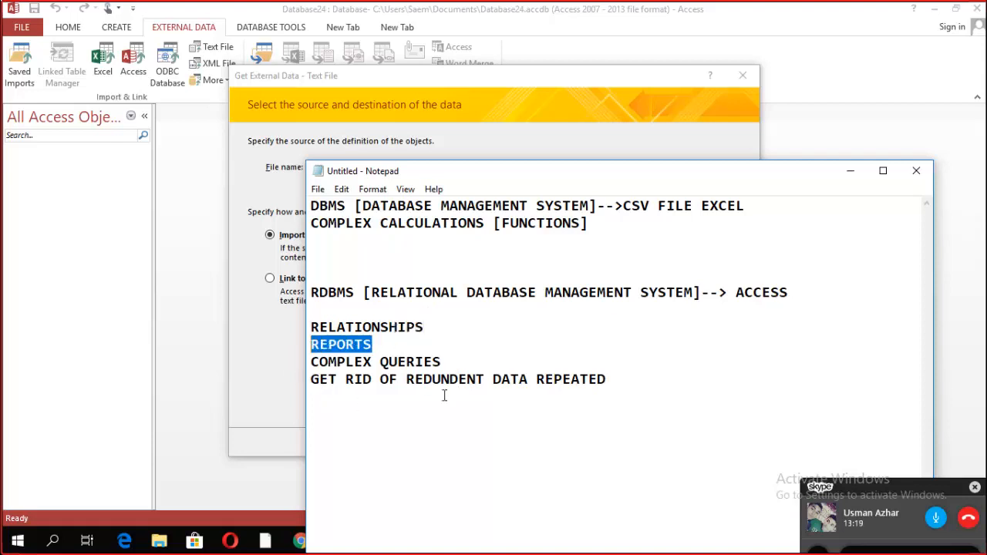
left_click_drag(445, 362, 293, 379)
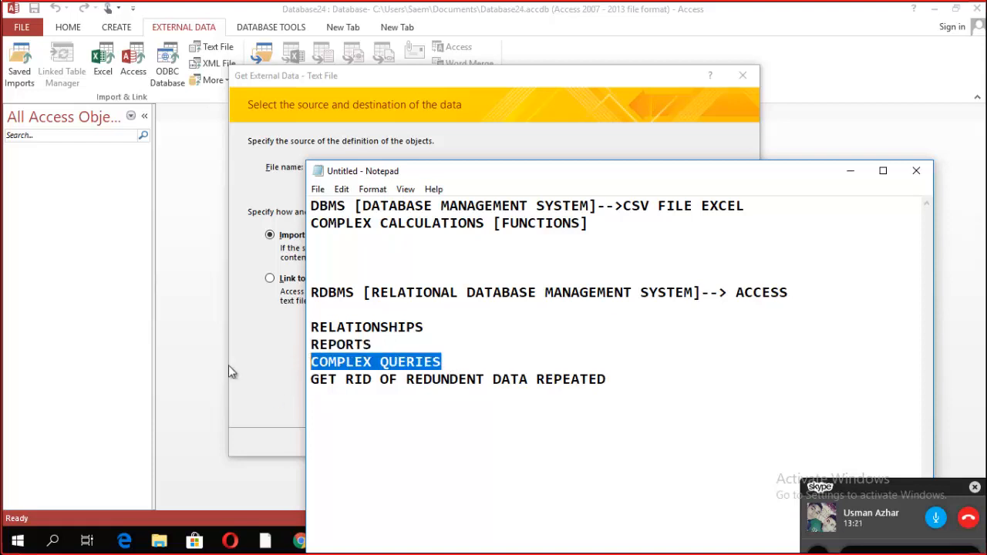
left_click(277, 360)
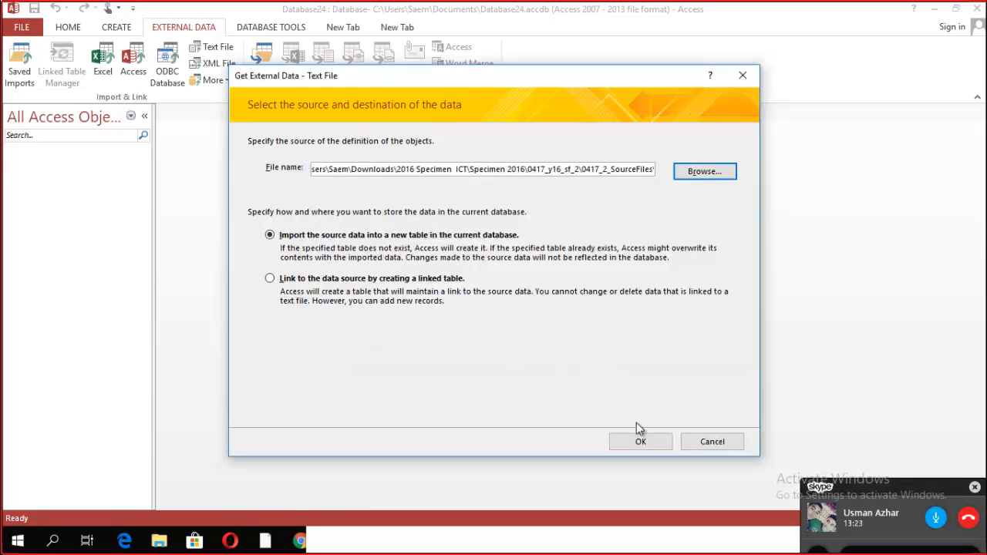
Start the S16CARS import as delimited text with comma separators and the first row as field names
left_click(640, 443)
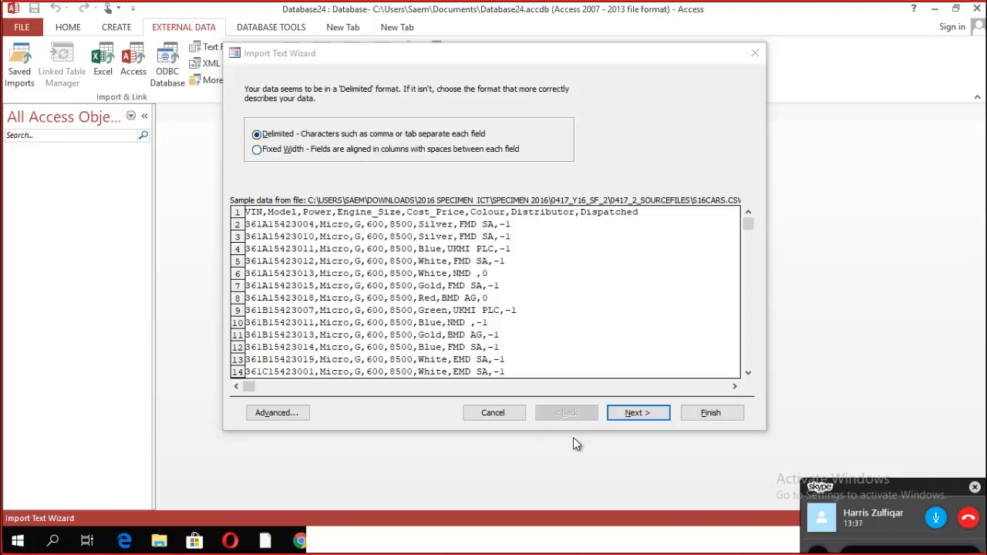
left_click(621, 417)
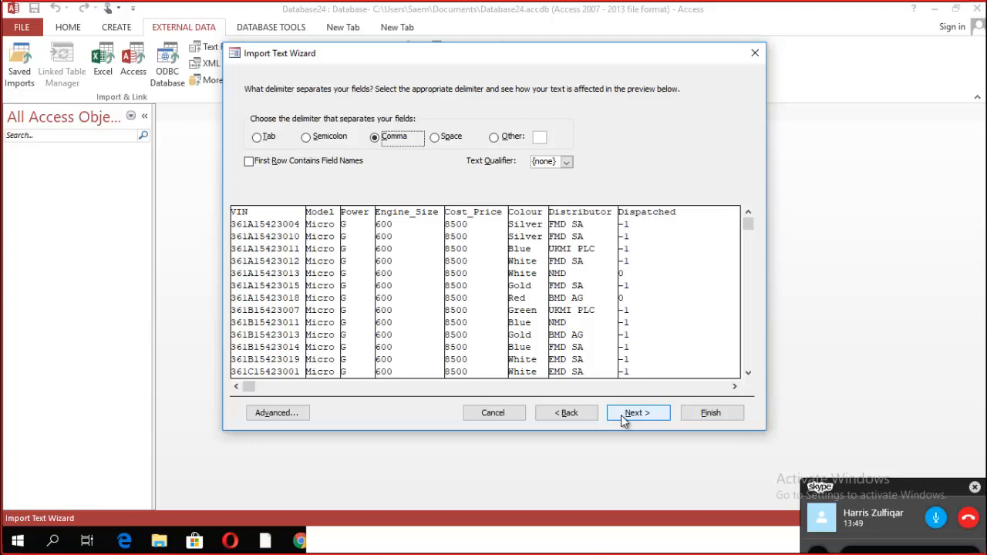
left_click(282, 167)
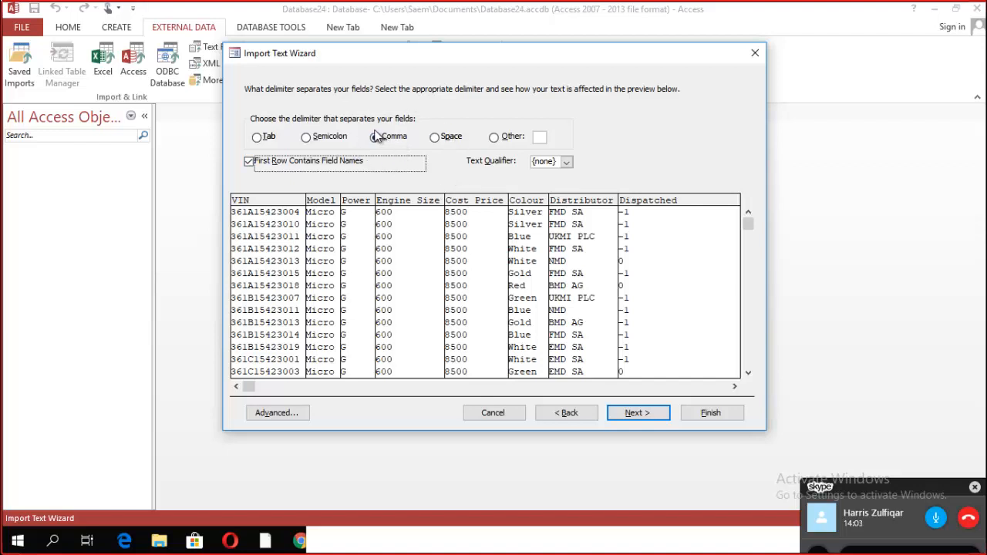
left_click(623, 411)
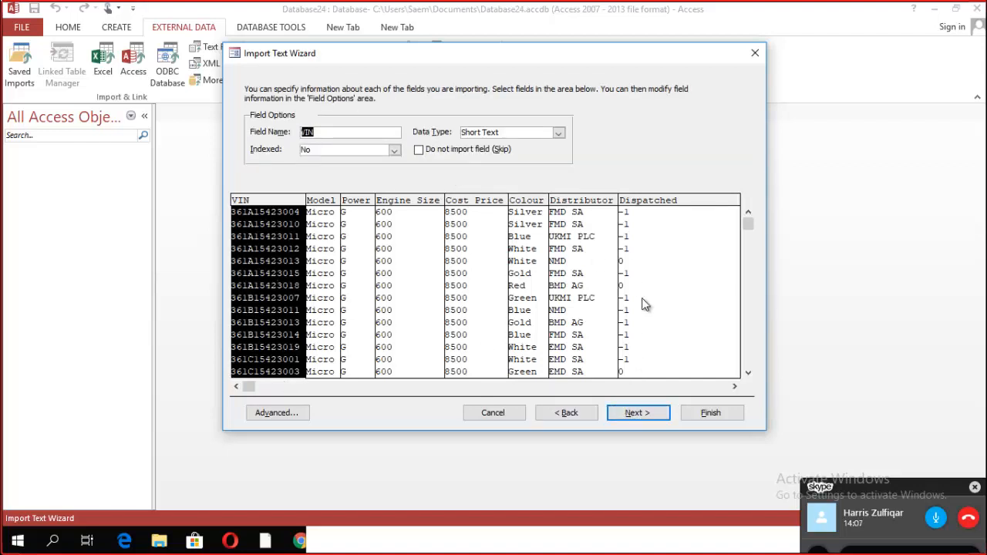
Set the Dispatched field's data type to Yes/No in the S16CARS import specification
left_click(271, 417)
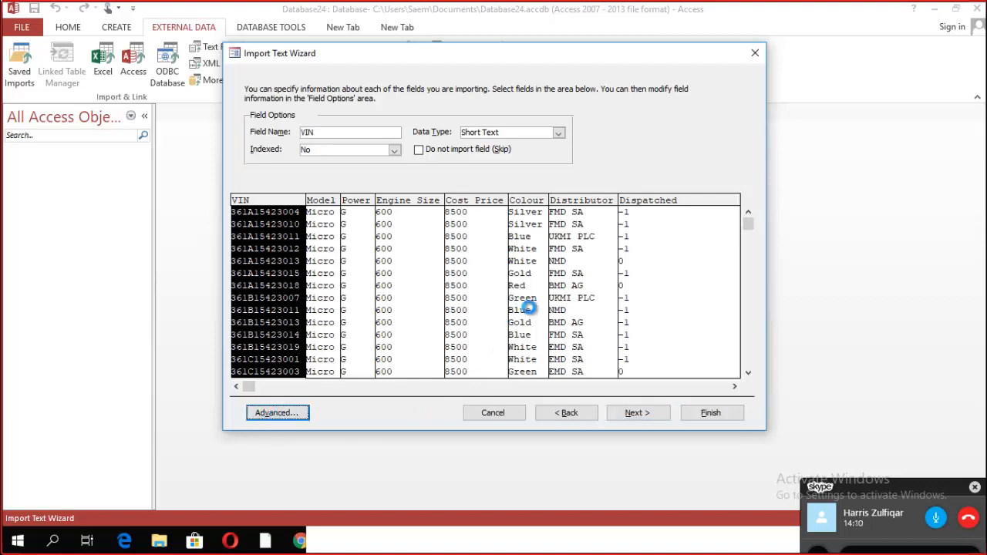
left_click_drag(530, 67, 861, 25)
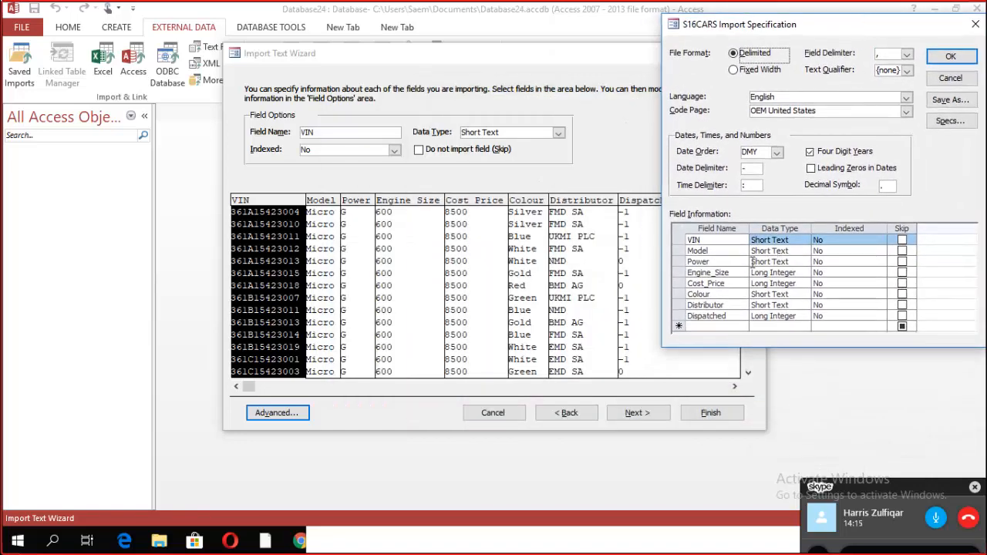
left_click(804, 241)
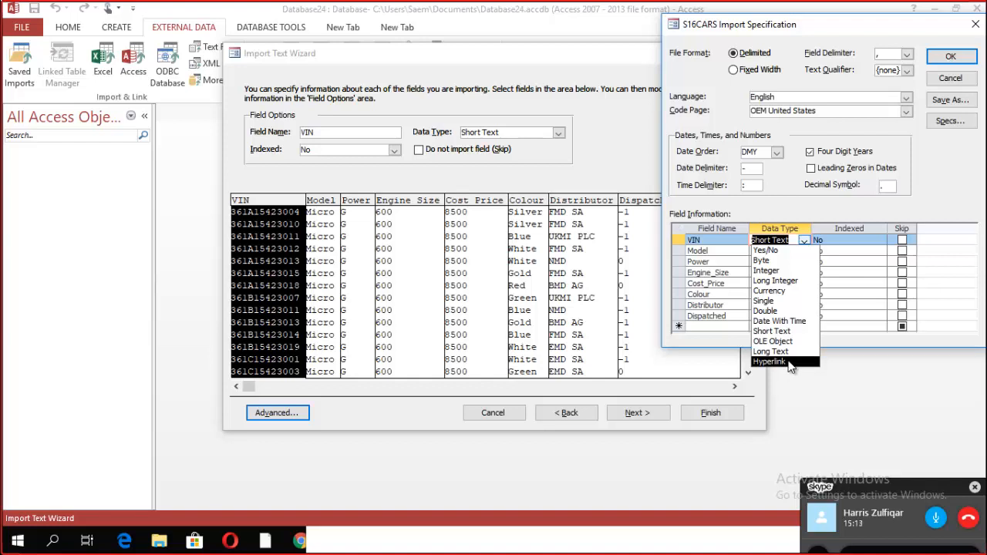
left_click(785, 215)
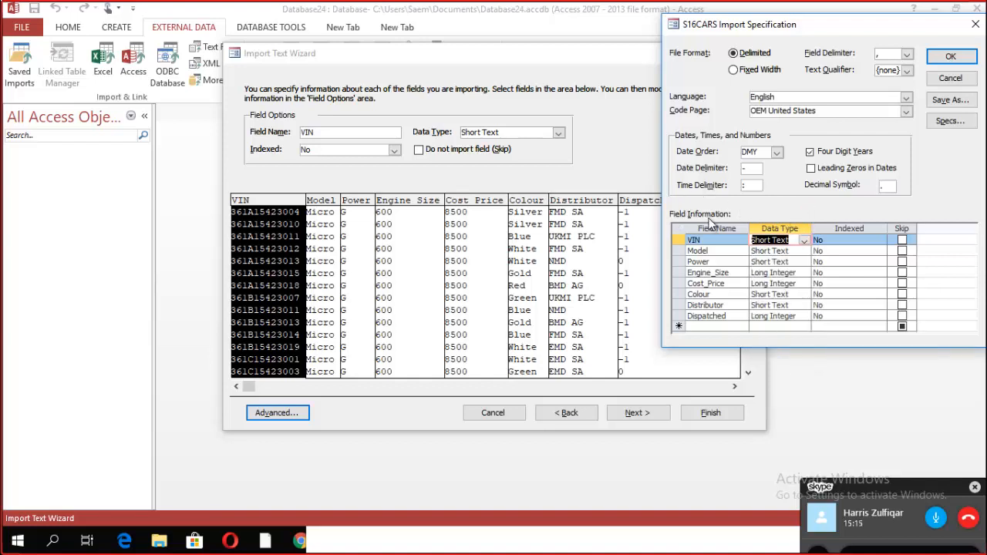
left_click_drag(739, 26, 757, 27)
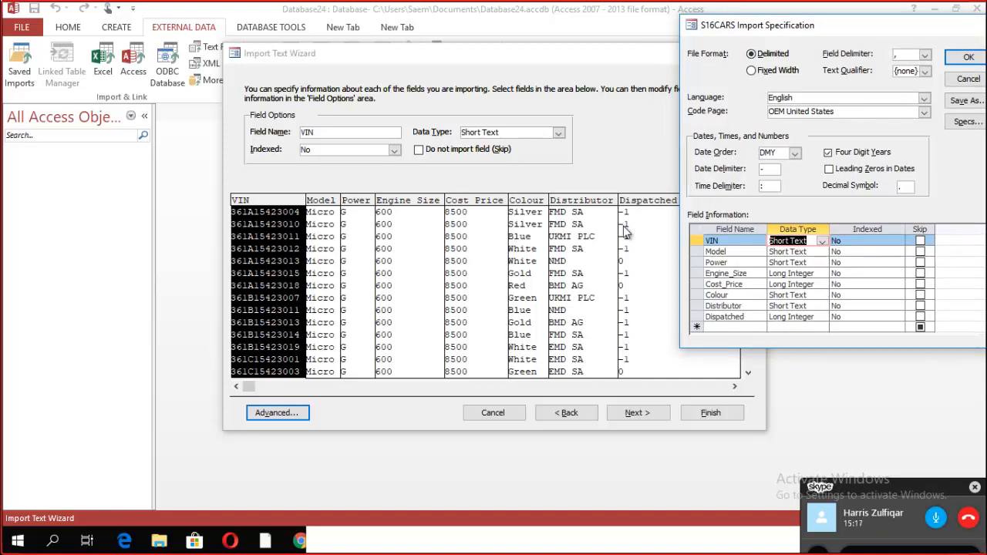
left_click(820, 317)
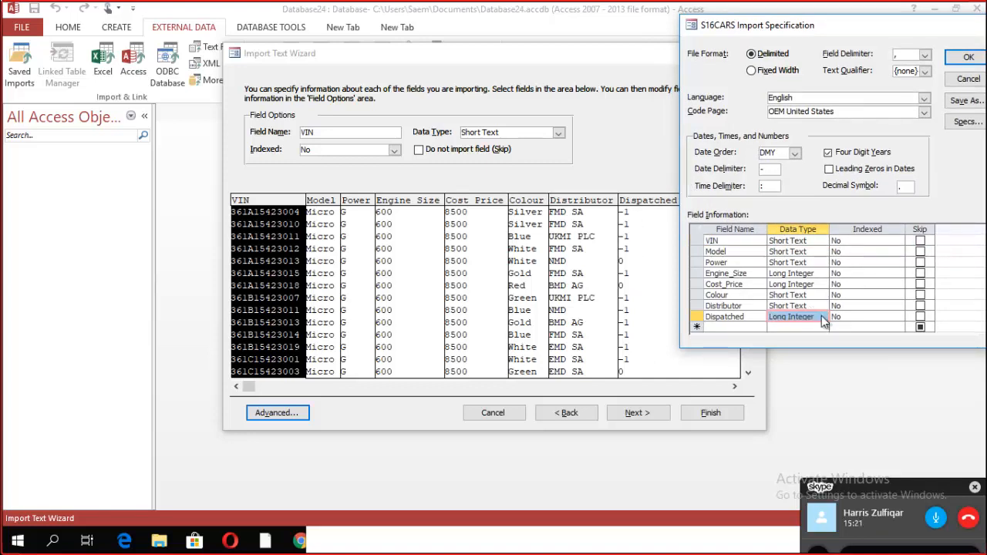
left_click(823, 318)
left_click(809, 328)
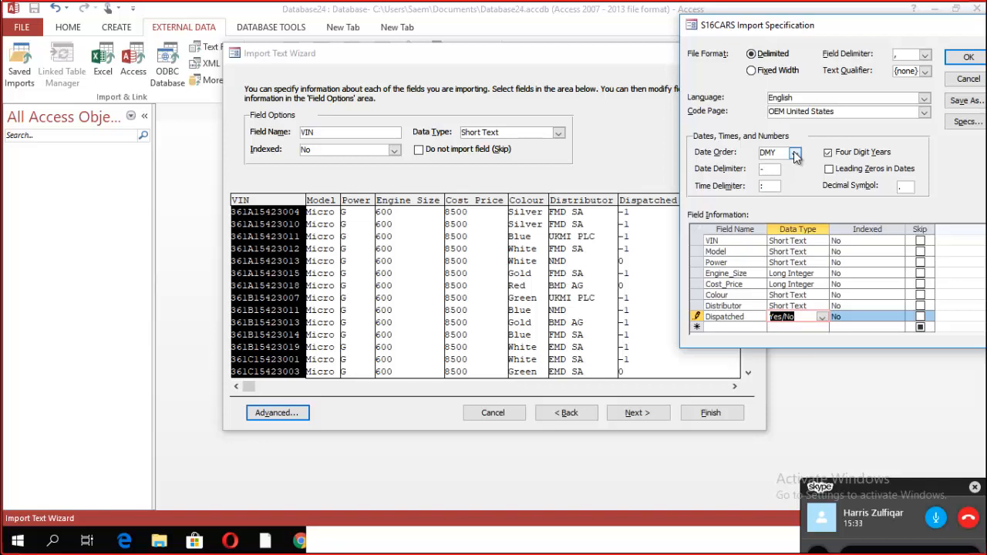
left_click(961, 53)
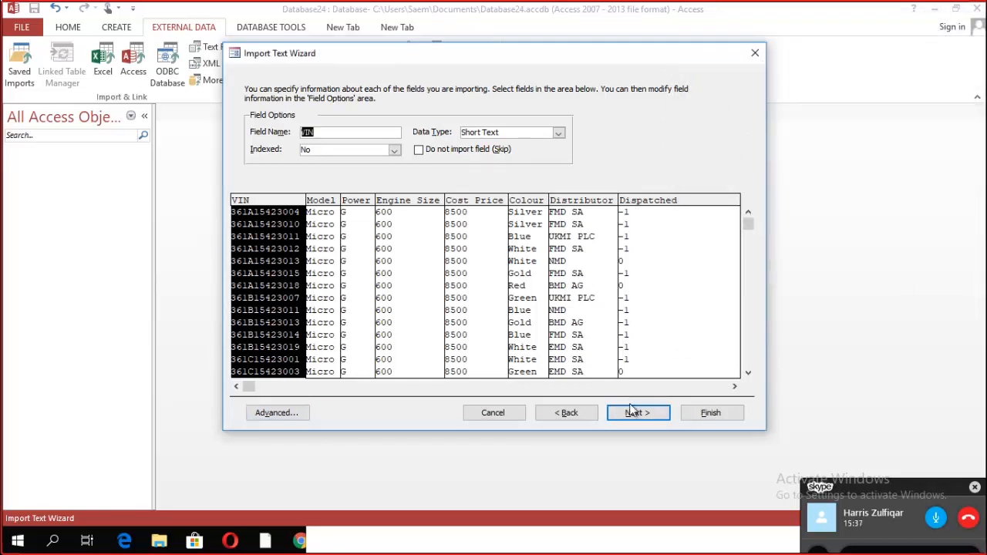
Choose VIN as the primary key and finish importing the S16CARS table without saving the import steps
left_click(631, 415)
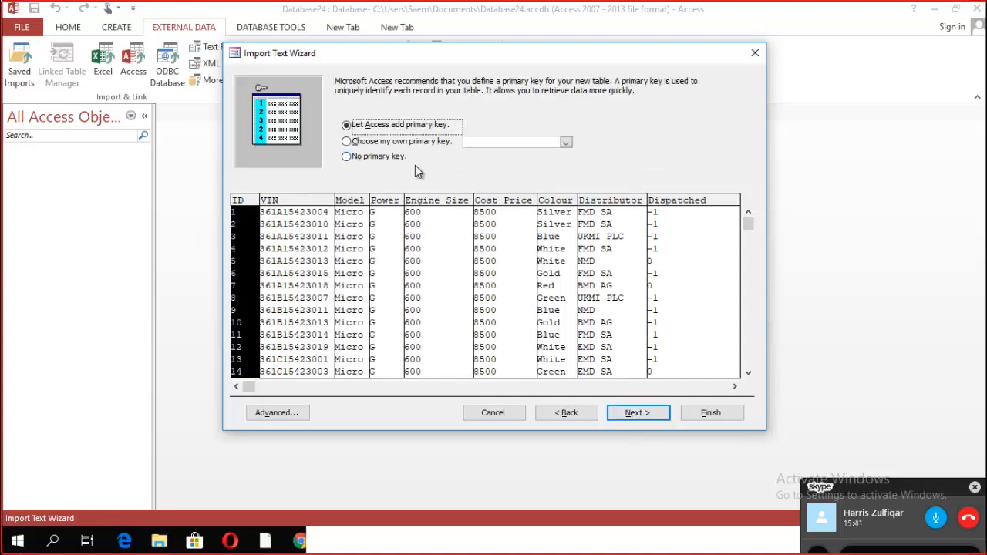
left_click(411, 145)
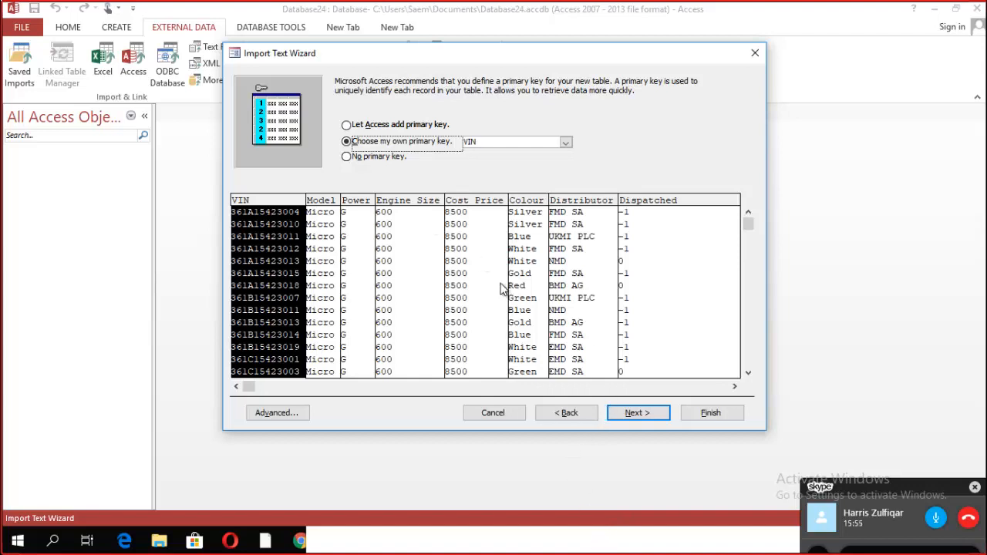
left_click(640, 415)
left_click(698, 414)
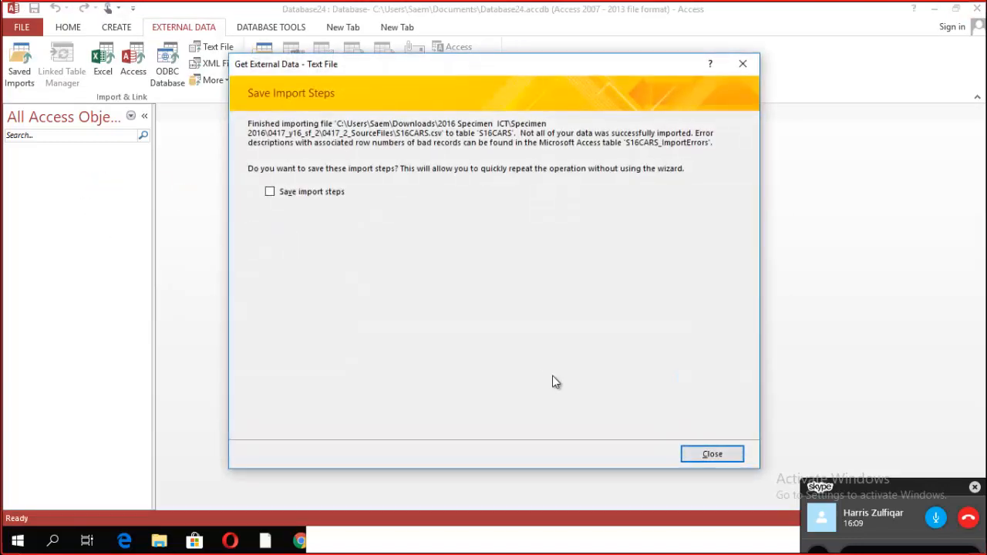
left_click(700, 454)
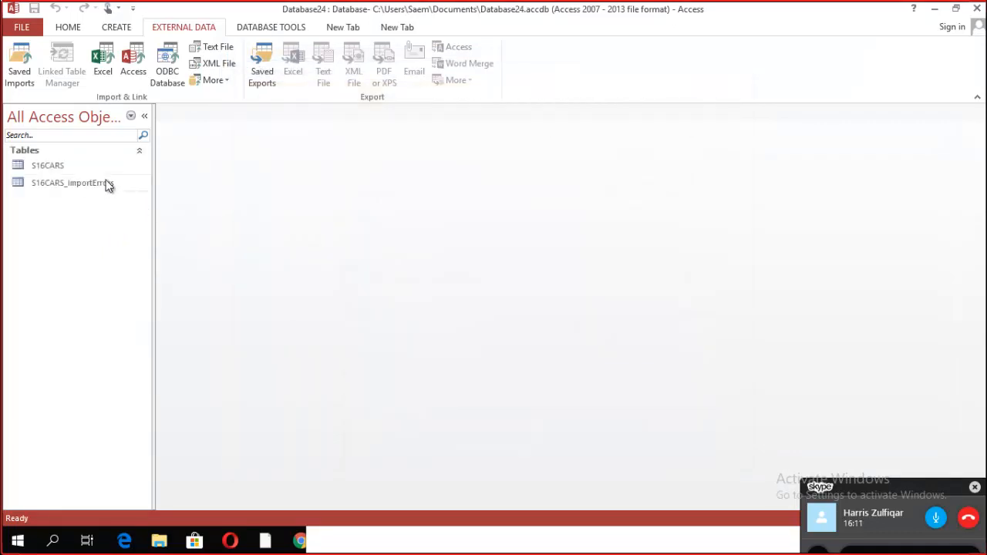
Review the S16CARS_ImportErrors table and delete both it and the S16CARS table from the database
double_click(108, 186)
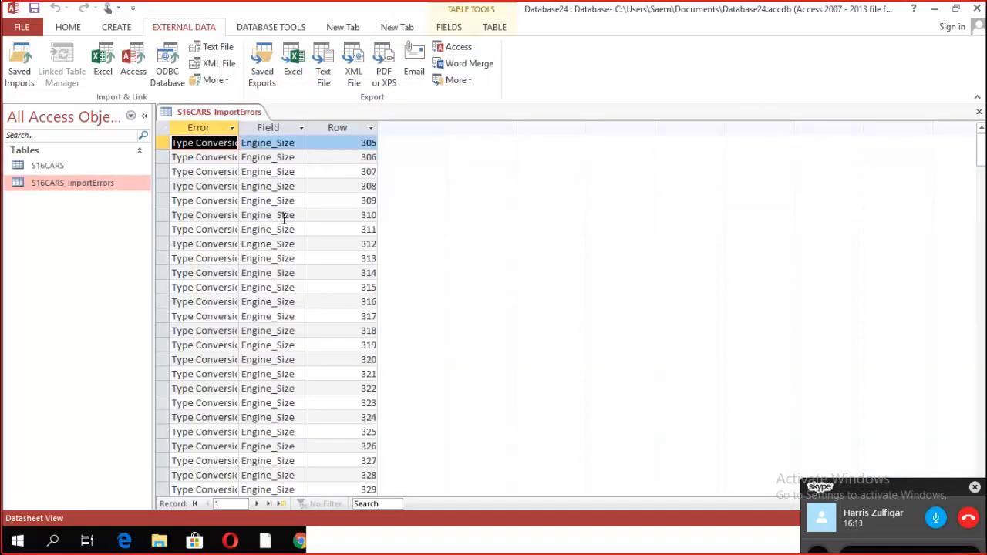
left_click(979, 111)
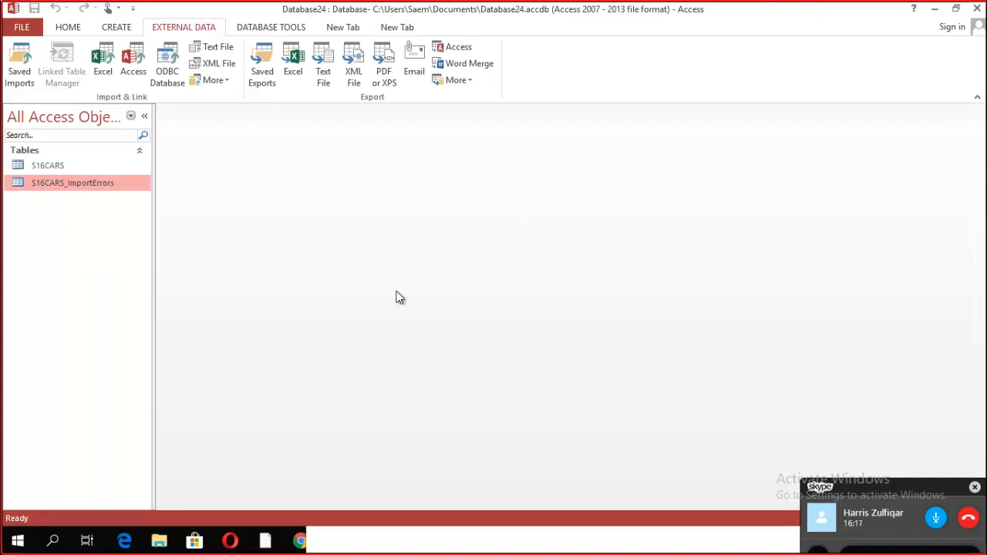
key("Delete")
left_click(450, 318)
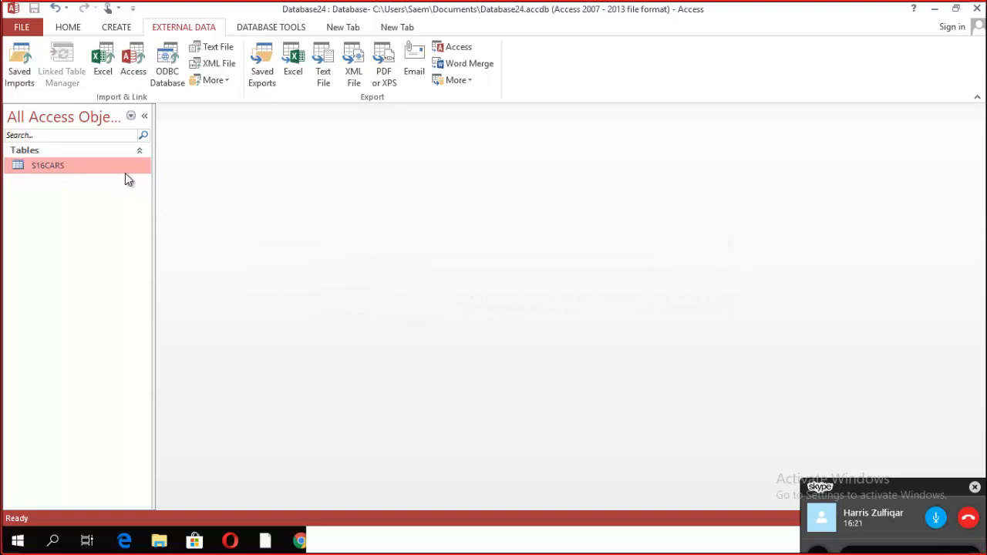
key("Delete")
left_click(440, 315)
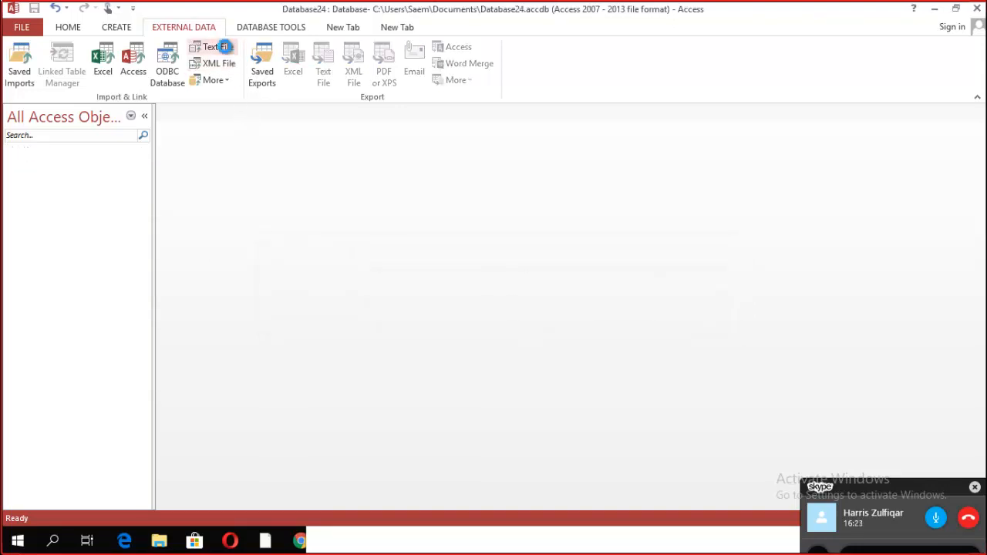
Start a new text file import of S16CARS from the 0417_2_SourceFiles folder into a new table
left_click(216, 46)
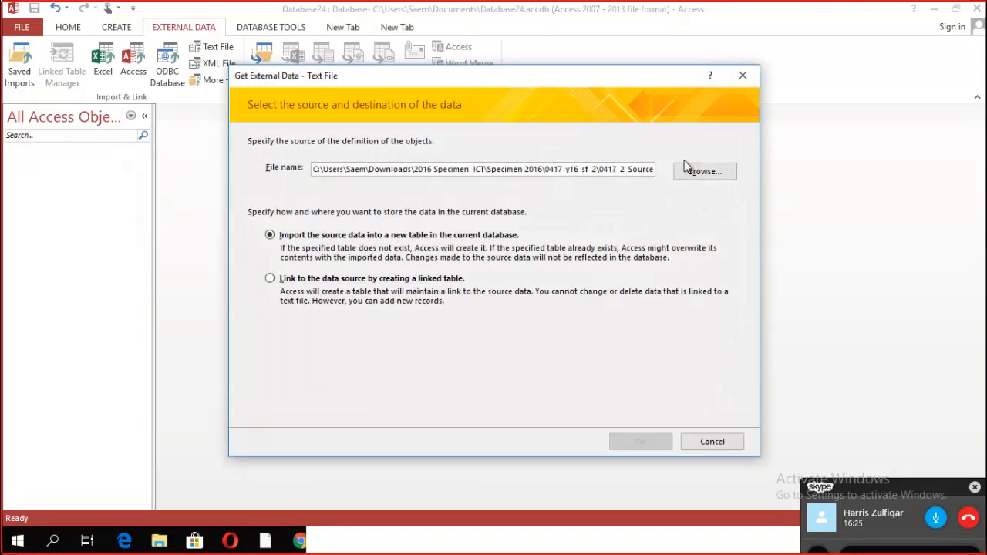
left_click(702, 170)
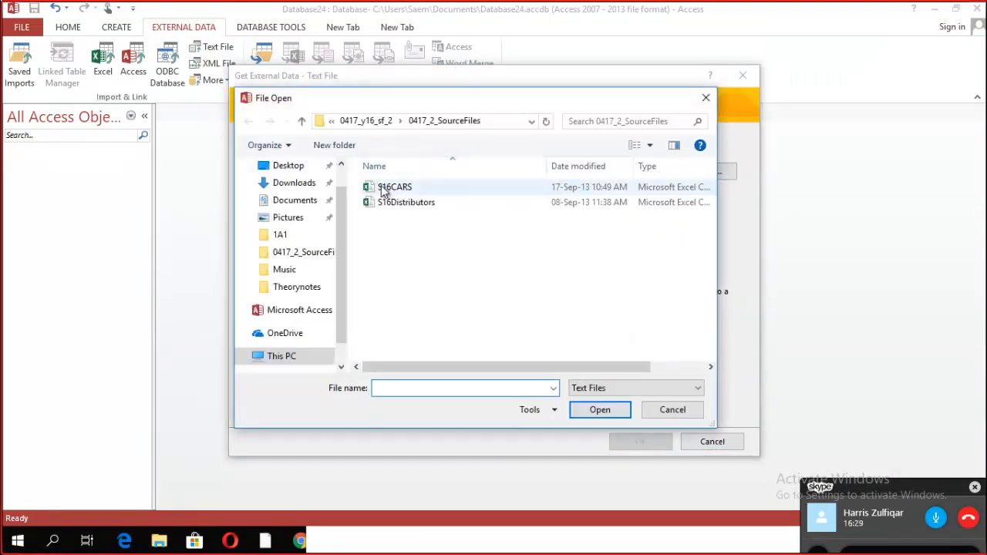
double_click(381, 194)
left_click(641, 442)
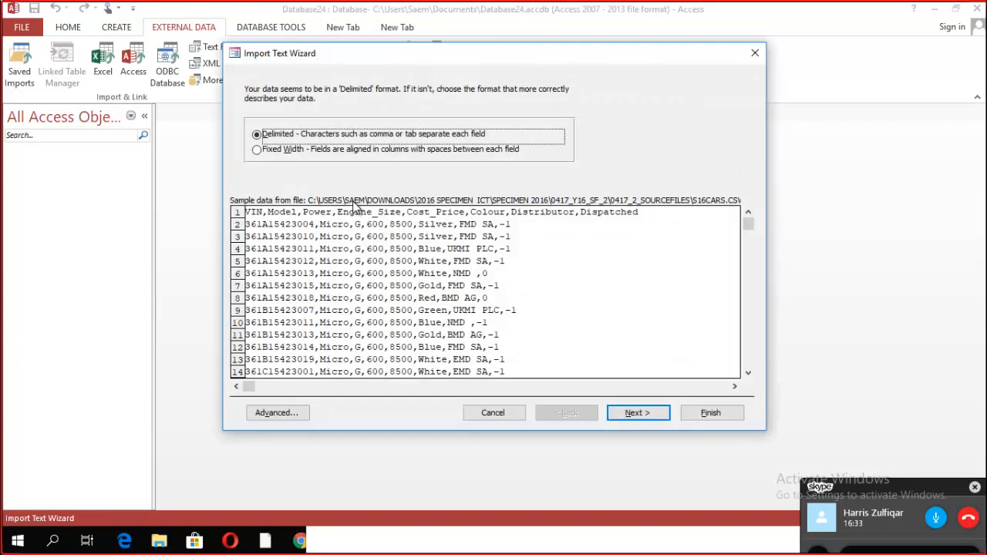
Keep the comma-delimited format, treat the first row as field names, and continue to the field options
left_click(637, 413)
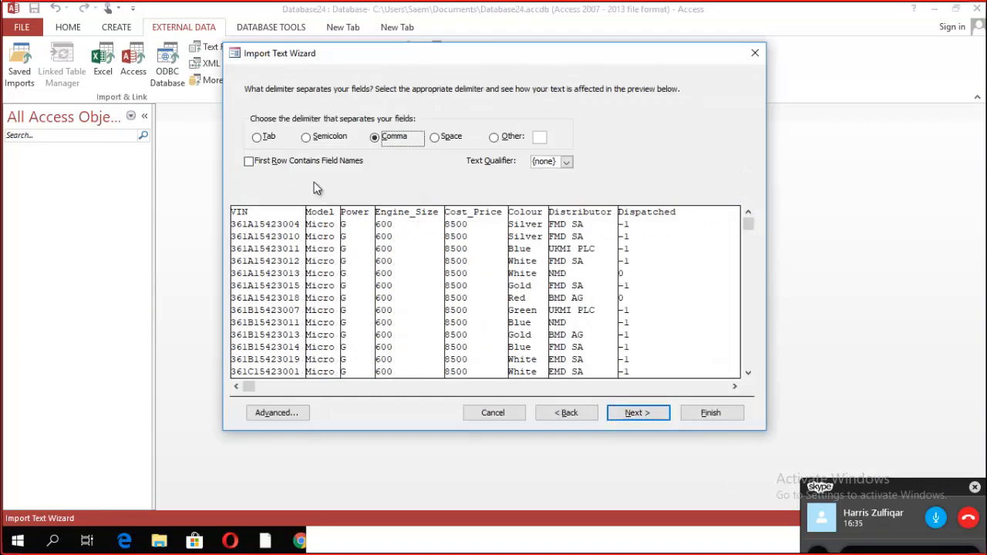
left_click(249, 161)
left_click(631, 411)
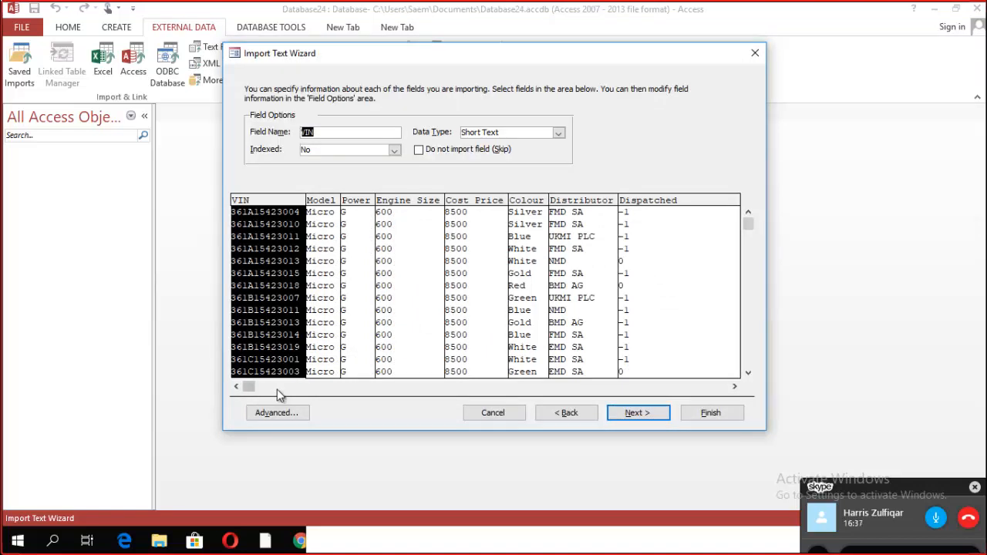
Set the Engine_Size field's data type to Short Text in the advanced S16CARS import specification
left_click(280, 411)
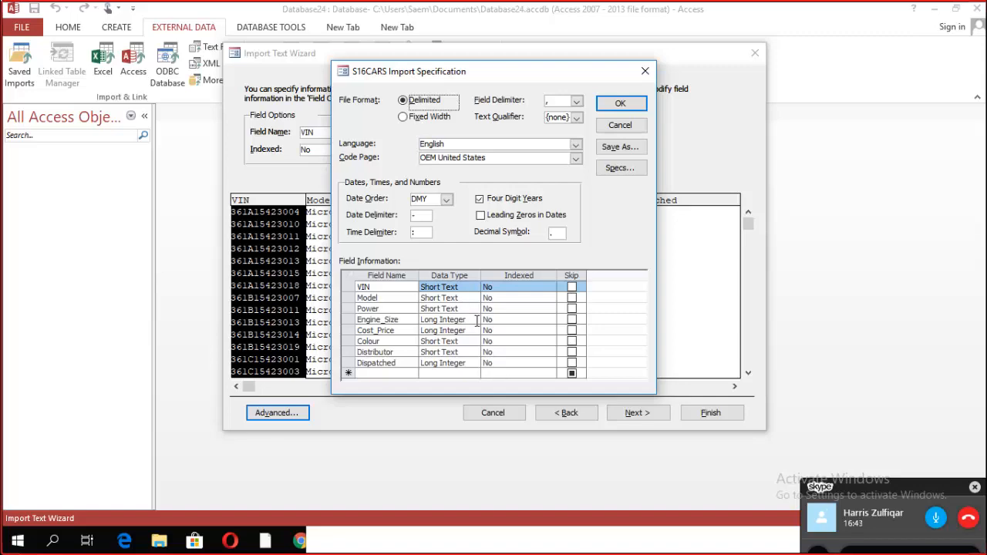
left_click_drag(500, 76, 560, 74)
left_click_drag(765, 96, 588, 26)
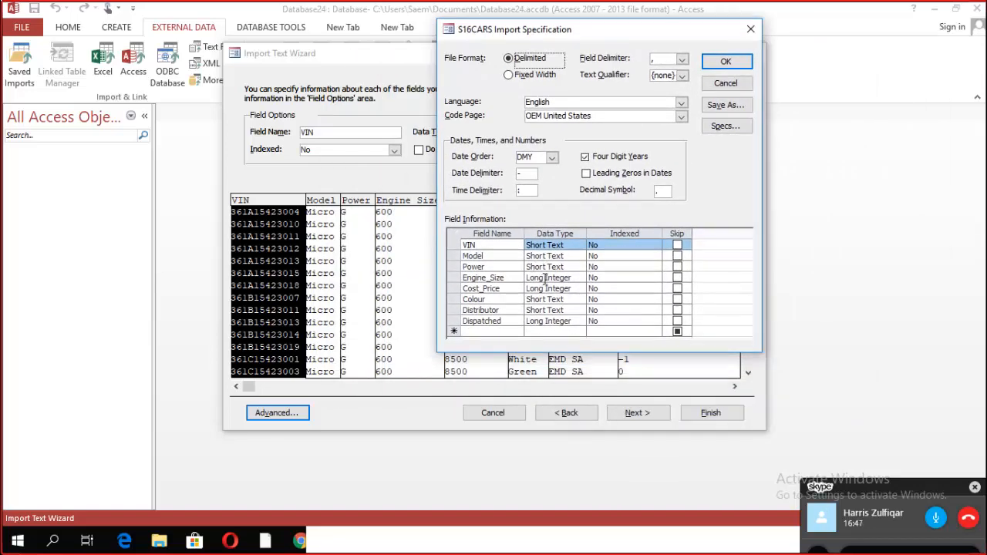
left_click(580, 279)
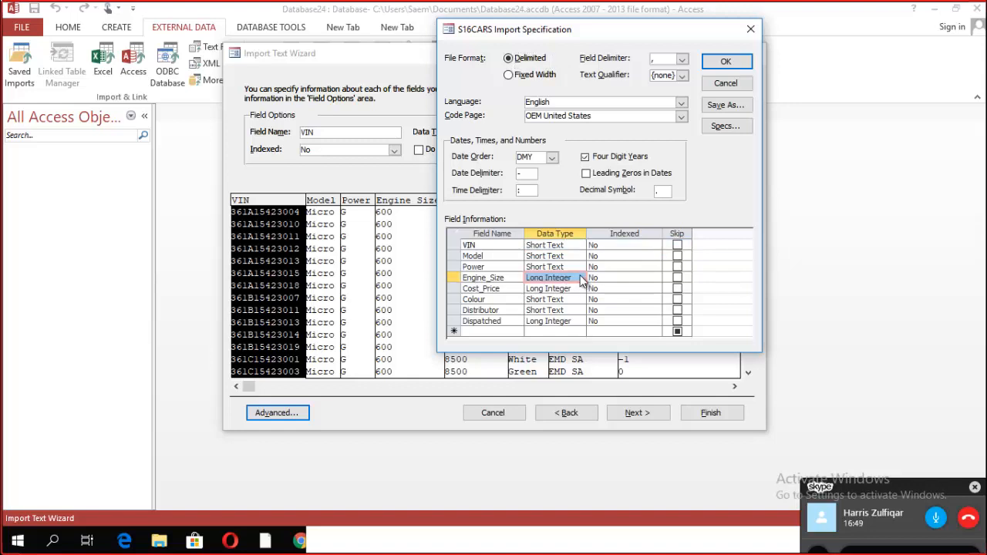
left_click(580, 278)
left_click(579, 278)
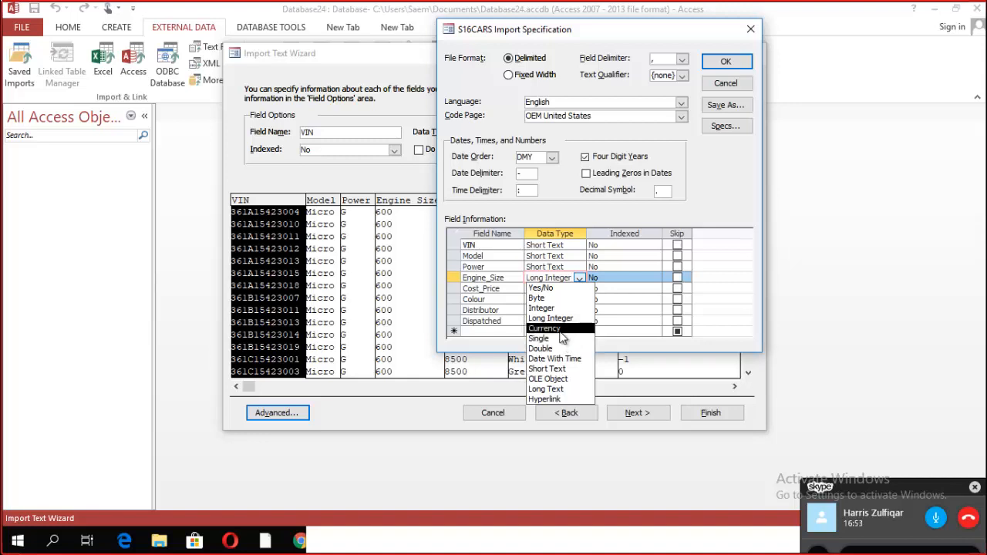
left_click(557, 369)
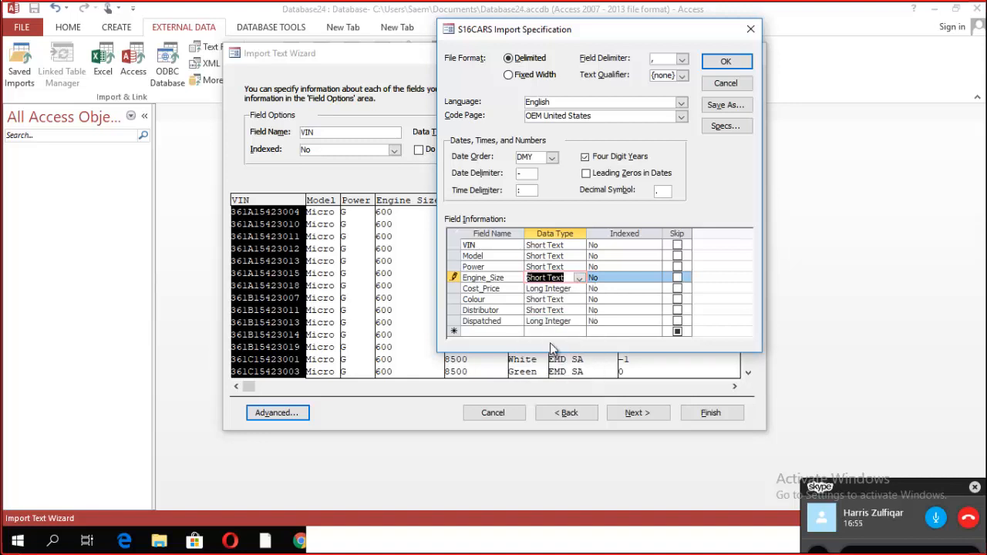
Set the Dispatched field's data type to Yes/No and accept the import specification
left_click(580, 321)
left_click(579, 321)
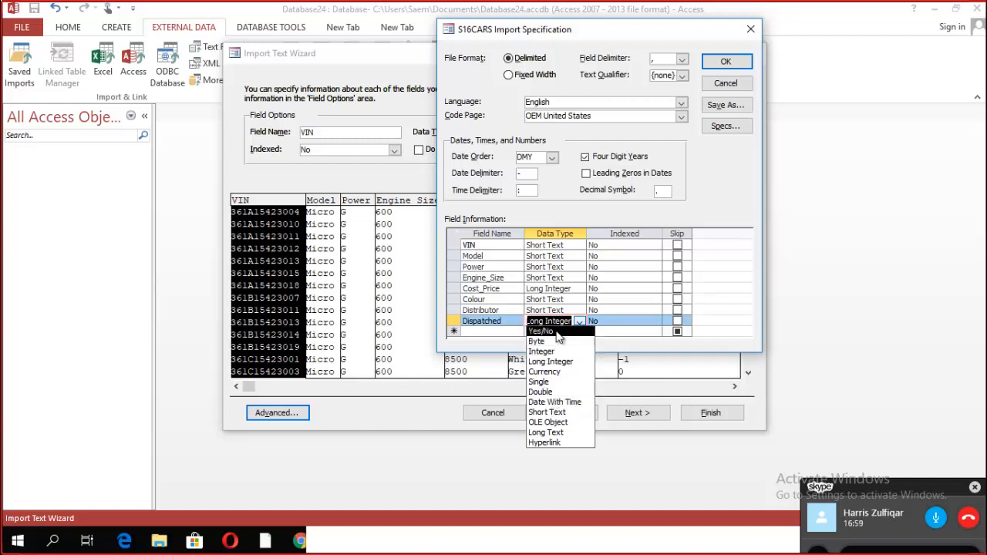
left_click(557, 332)
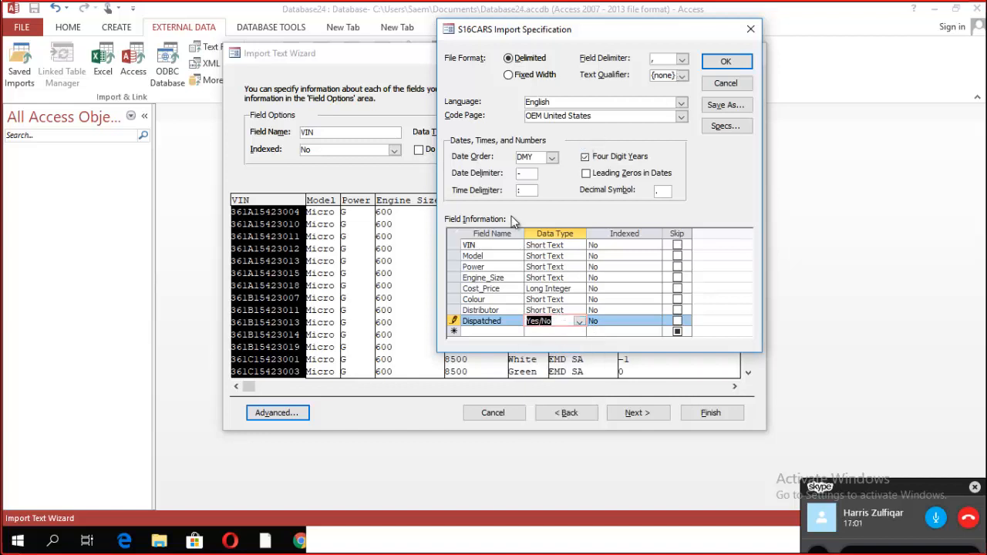
left_click(723, 61)
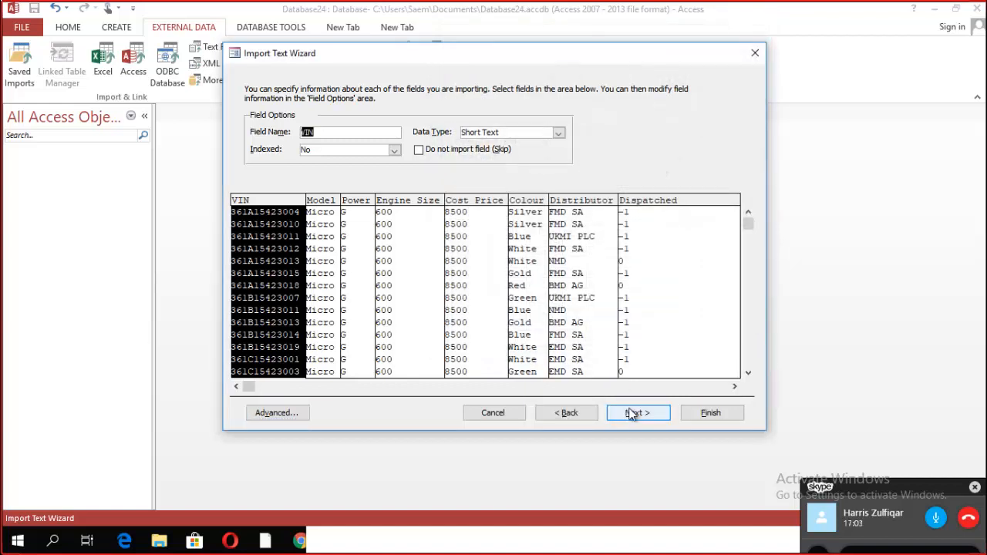
Choose VIN as the table's own primary key and complete the S16CARS import without saving the import steps
left_click(632, 413)
left_click(391, 143)
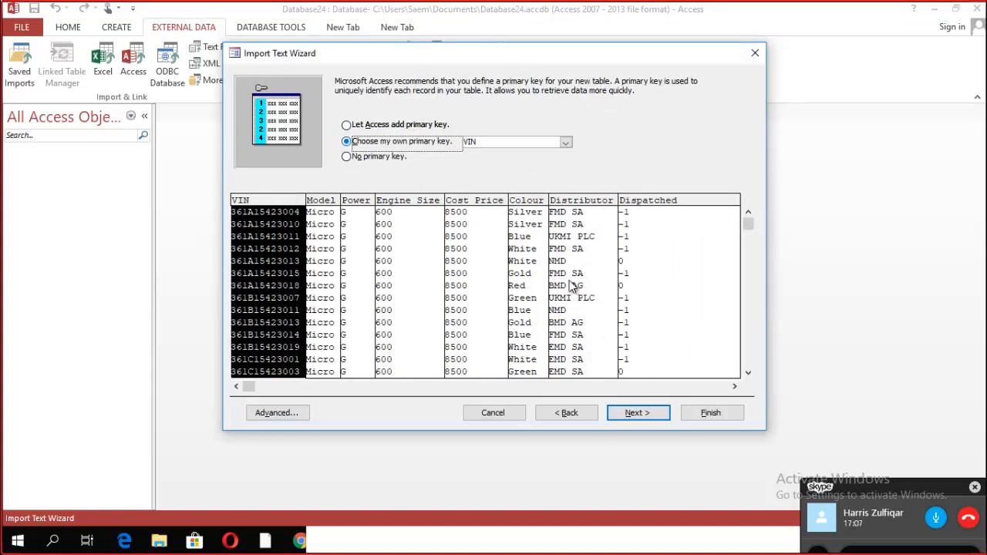
left_click(636, 413)
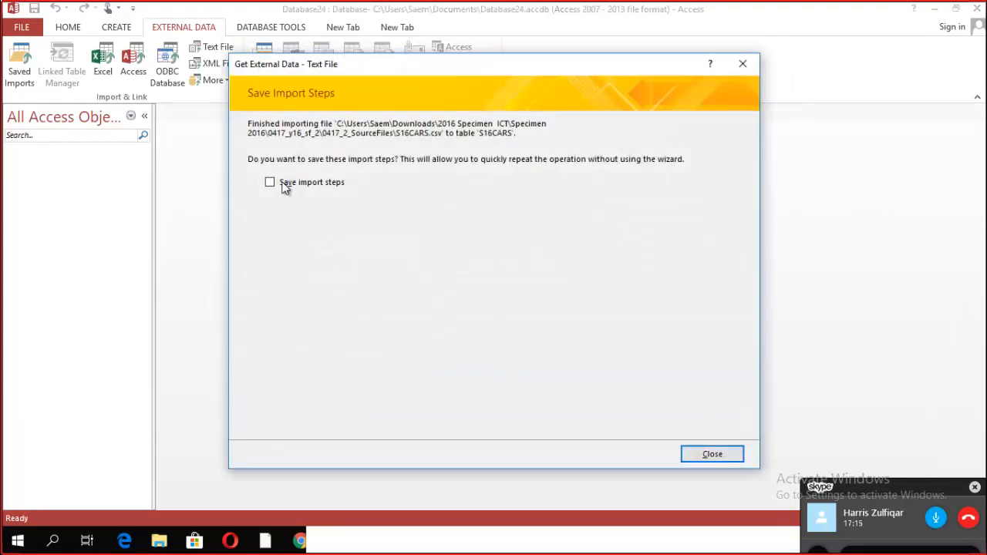
left_click(698, 455)
Open the imported S16CARS table and set the Dispatched field's display format to Yes/No
double_click(75, 168)
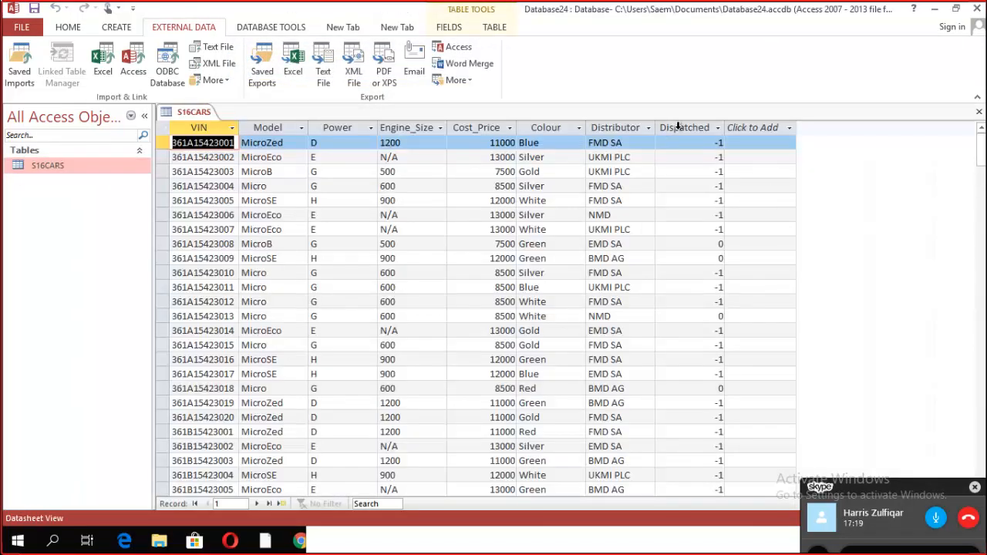
left_click(678, 127)
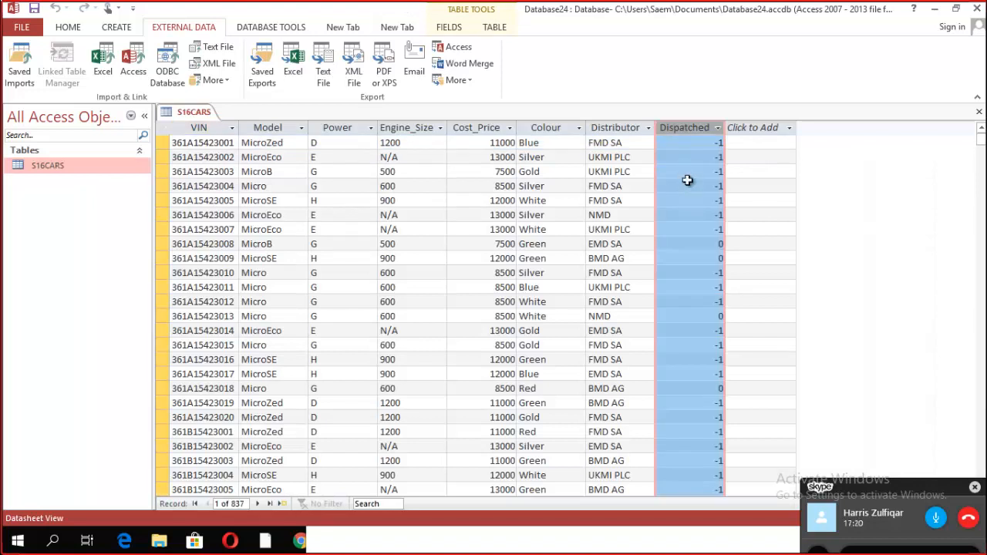
left_click(476, 13)
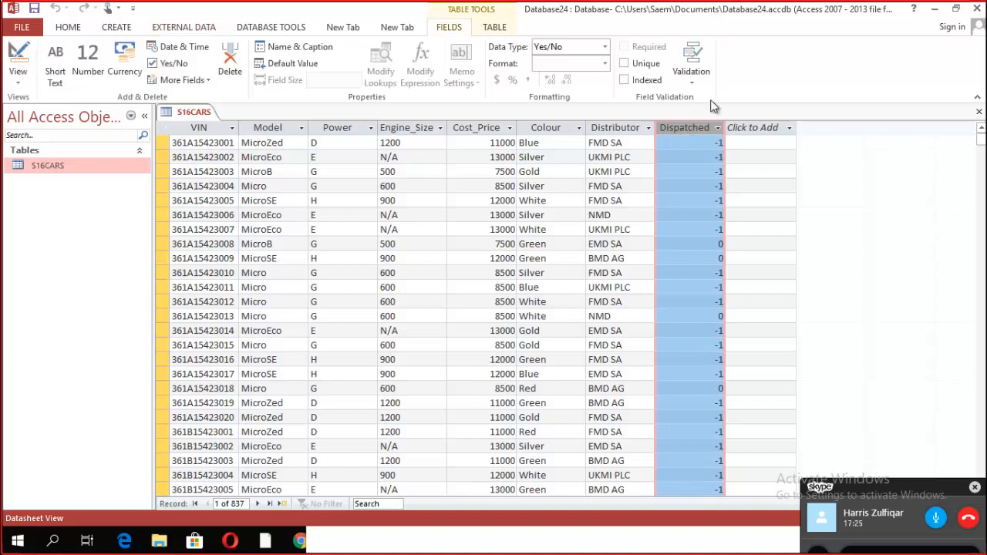
left_click(587, 89)
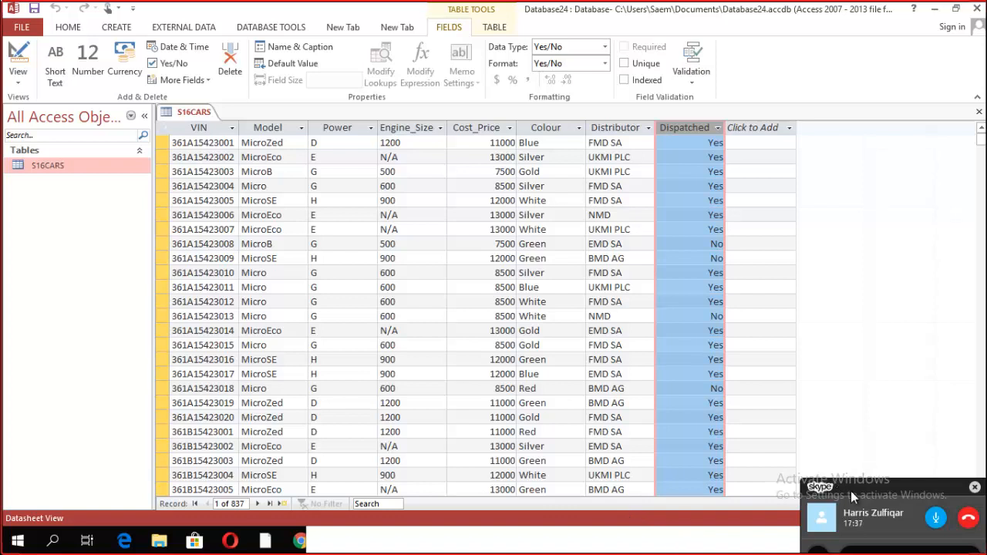
left_click_drag(850, 491, 809, 391)
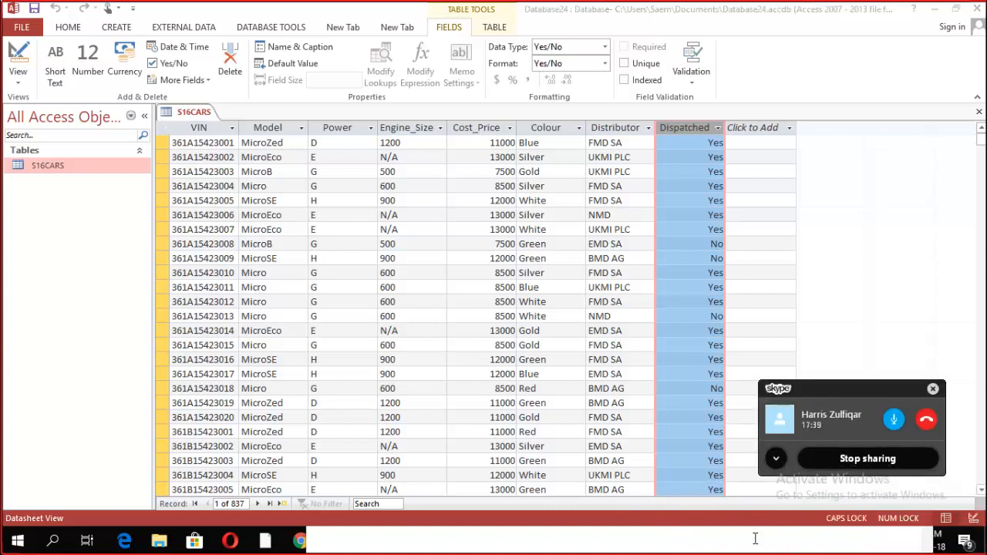
left_click(755, 538)
key("BackSpace")
key("BackSpace")
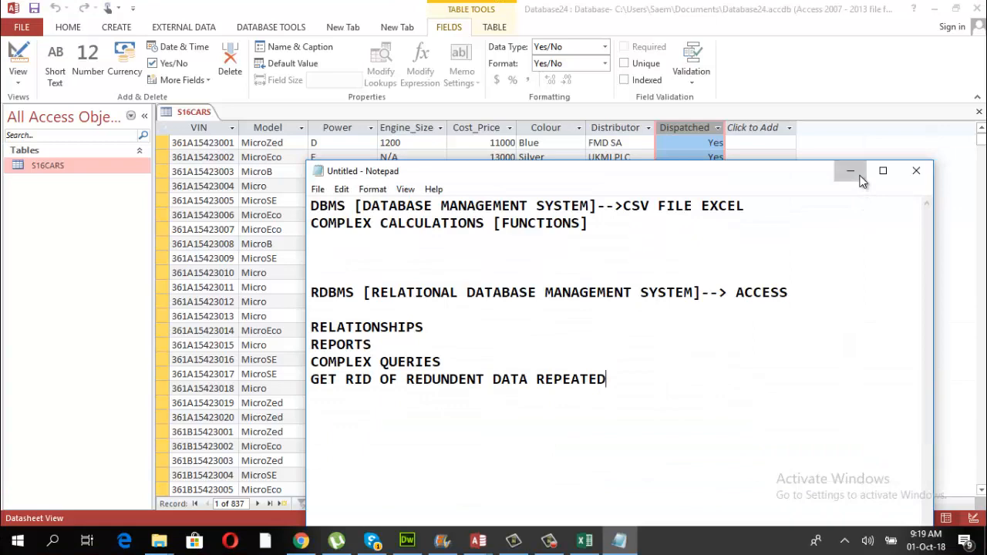
left_click(851, 171)
Switch to Skype and check the status of the computer's Wi-Fi connection
left_click(373, 540)
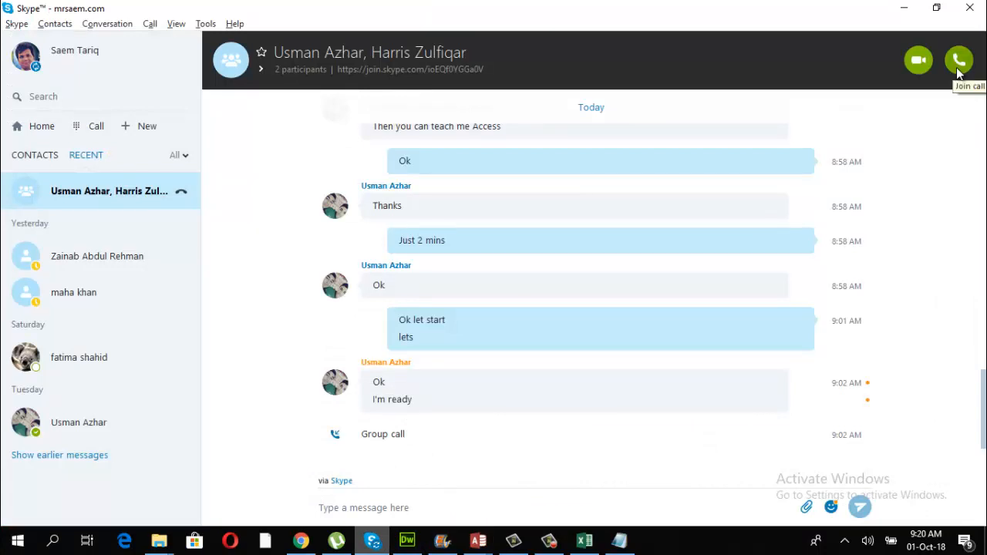
left_click(846, 542)
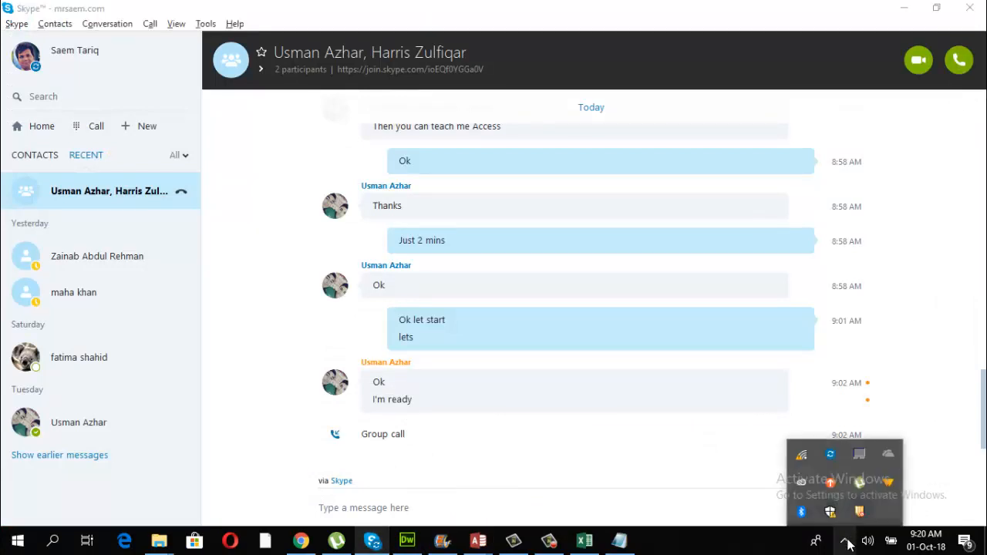
left_click(826, 457)
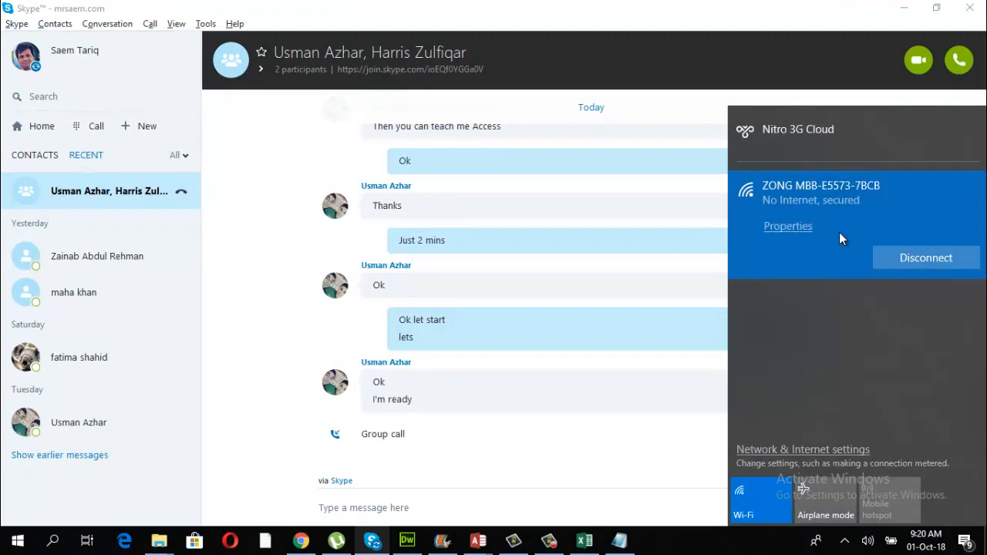
left_click(653, 427)
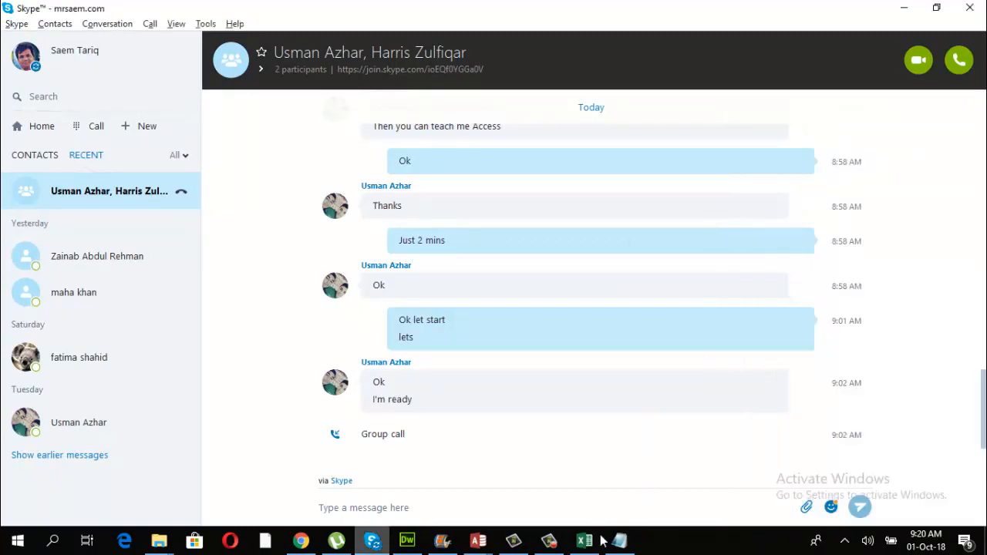
left_click(549, 541)
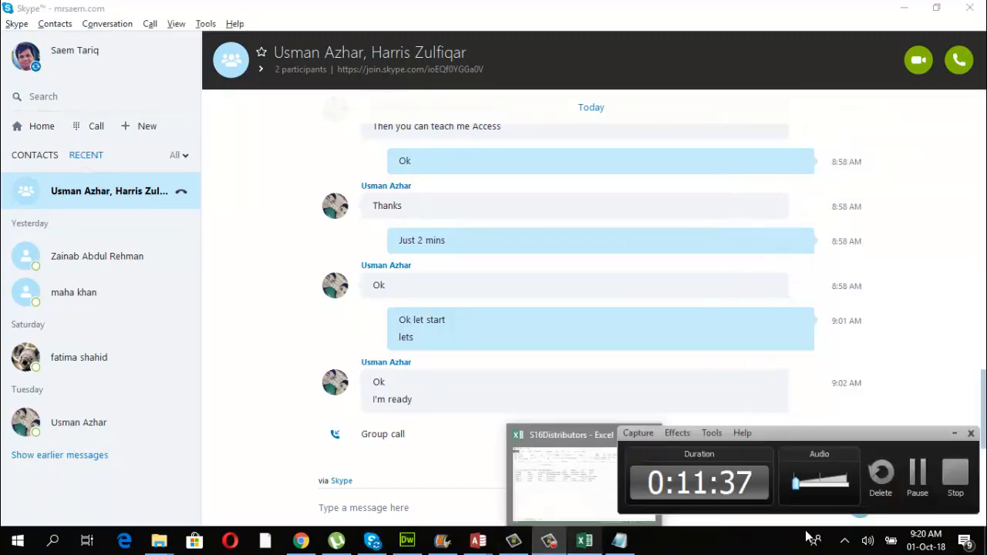
left_click(918, 477)
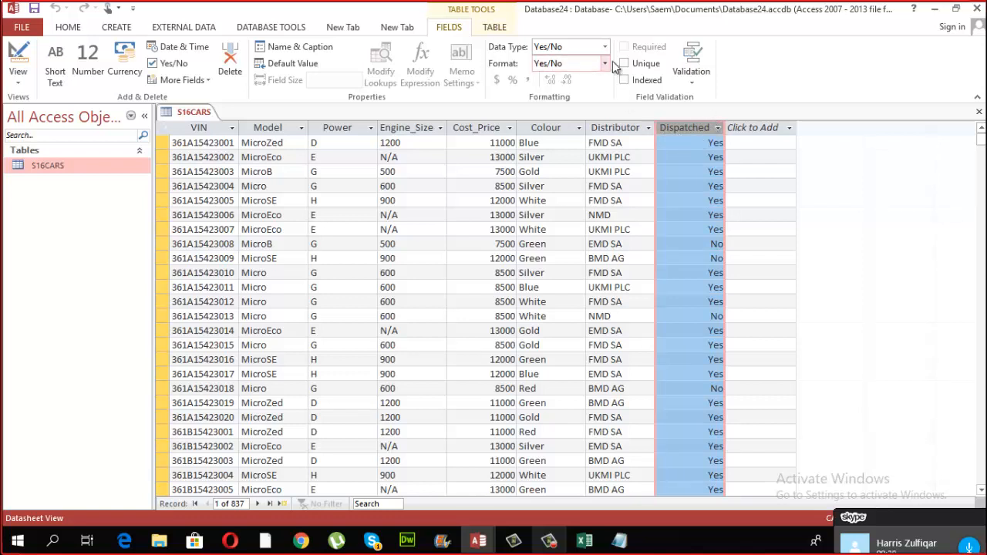
Show the S16CARS table in Design View
left_click(694, 171)
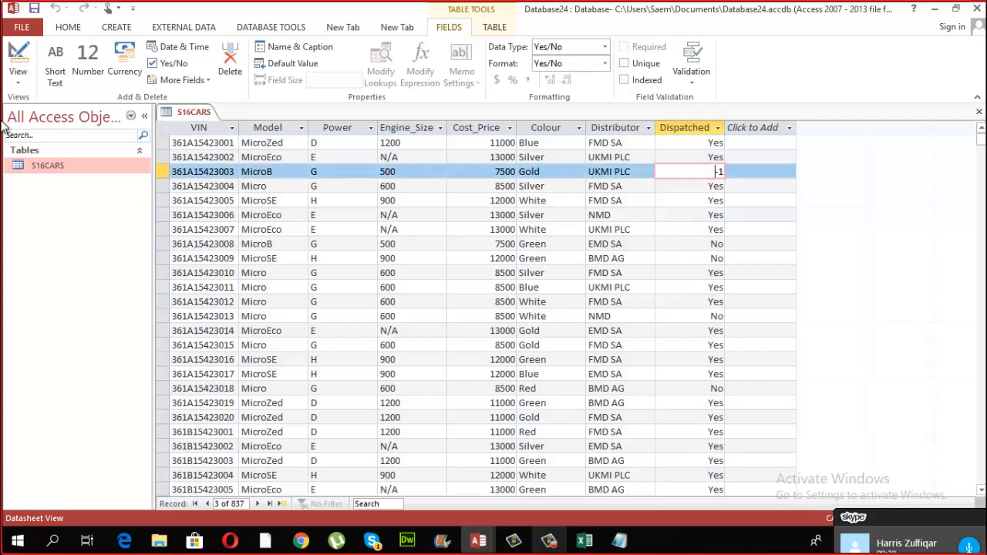
left_click(19, 76)
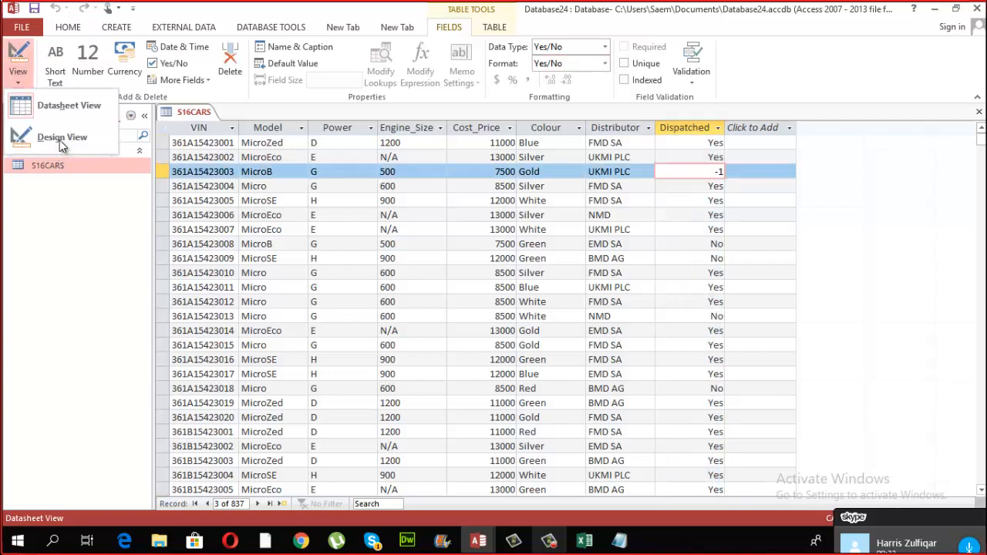
left_click(62, 139)
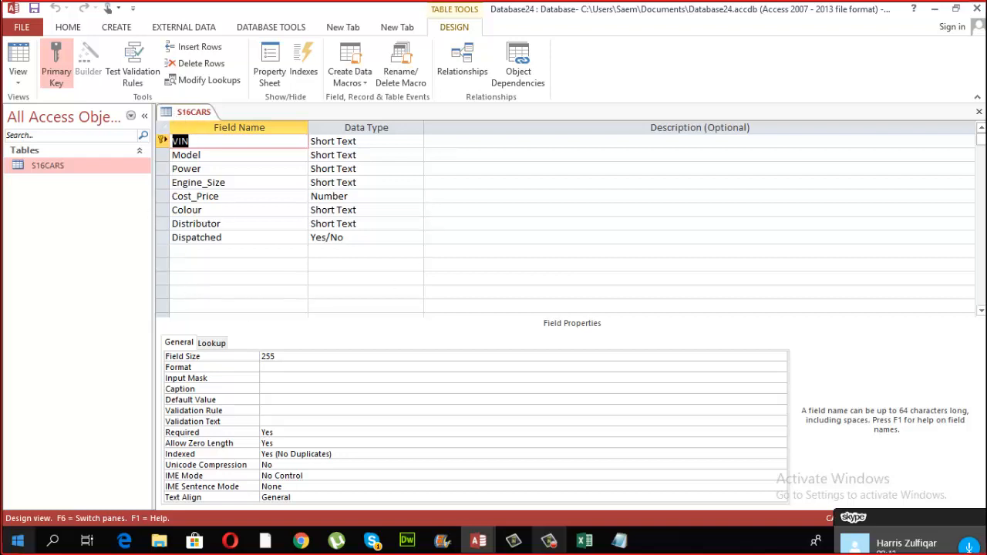
Capture the S16CARS field names, data types and field properties with Snipping Tool, copy the snip, and minimize the tool
left_click(9, 547)
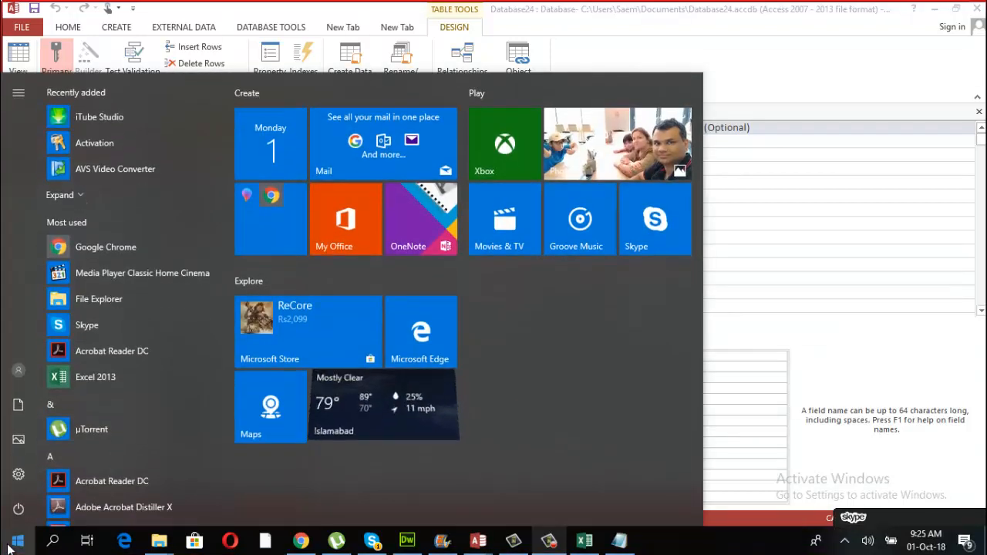
left_click(10, 547)
type("SNIP")
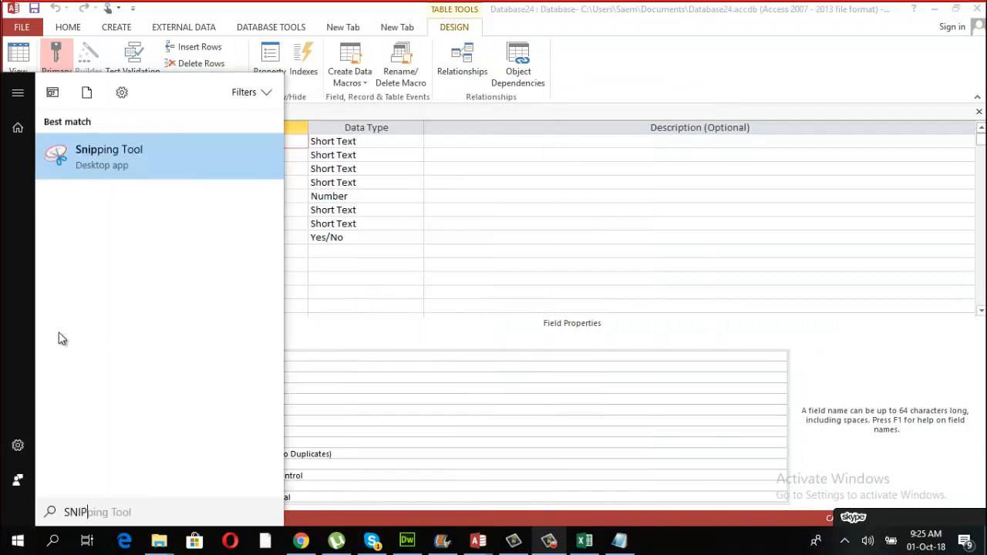
left_click(128, 165)
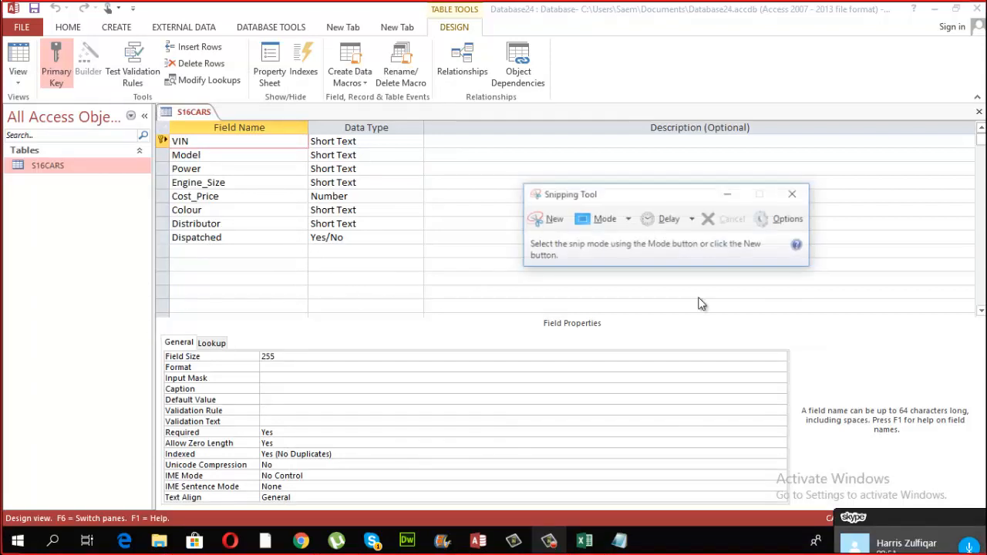
left_click(543, 218)
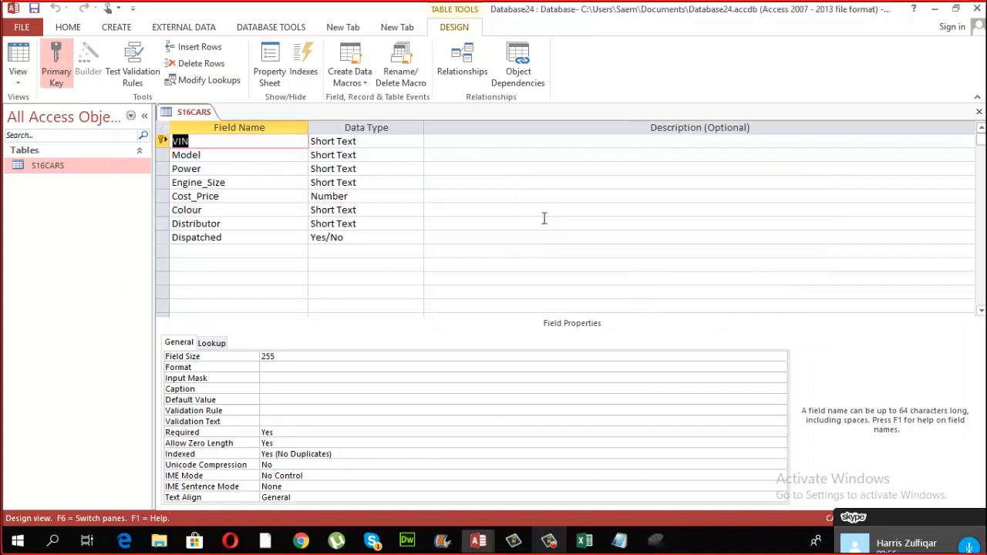
left_click_drag(157, 104, 495, 515)
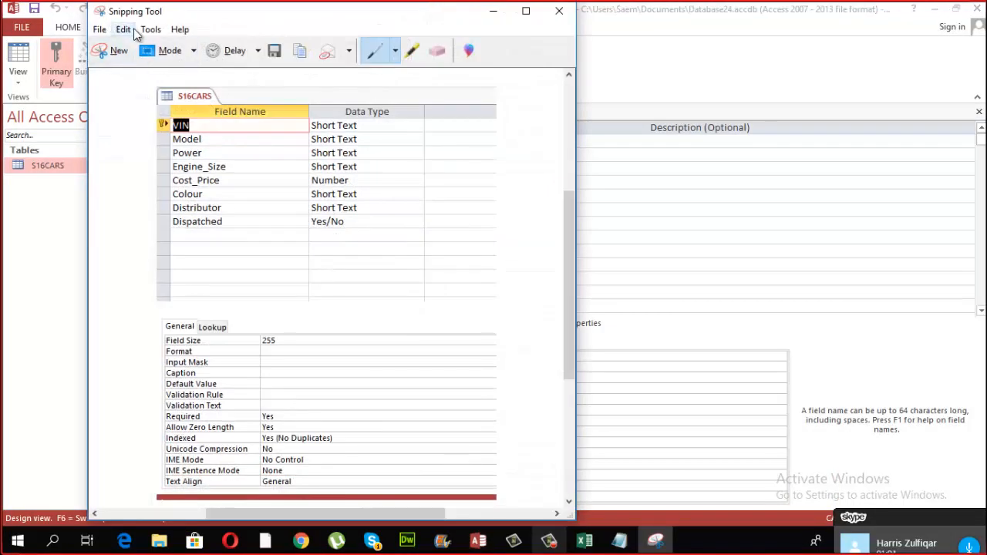
left_click(134, 31)
left_click(140, 45)
left_click(493, 14)
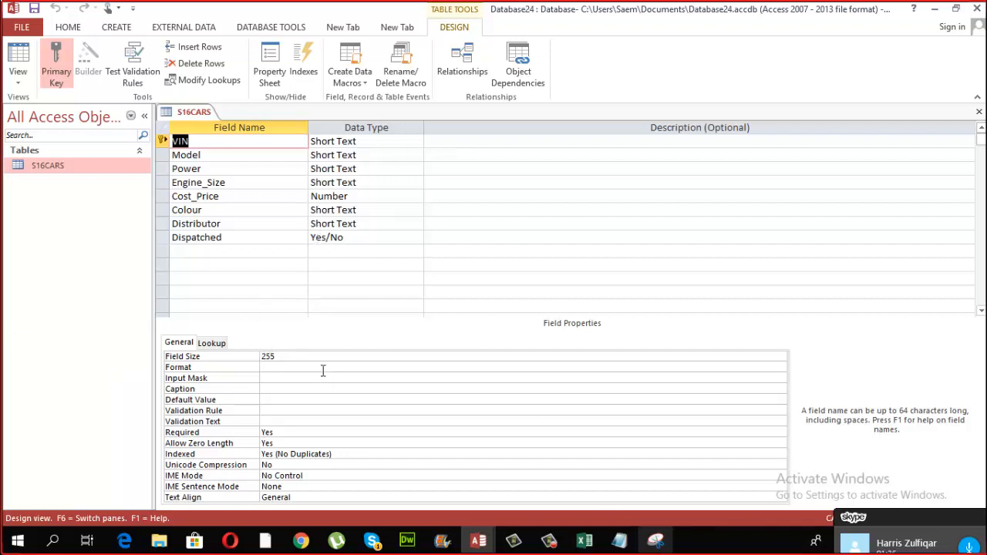
Return the S16CARS table to Datasheet View
left_click(269, 412)
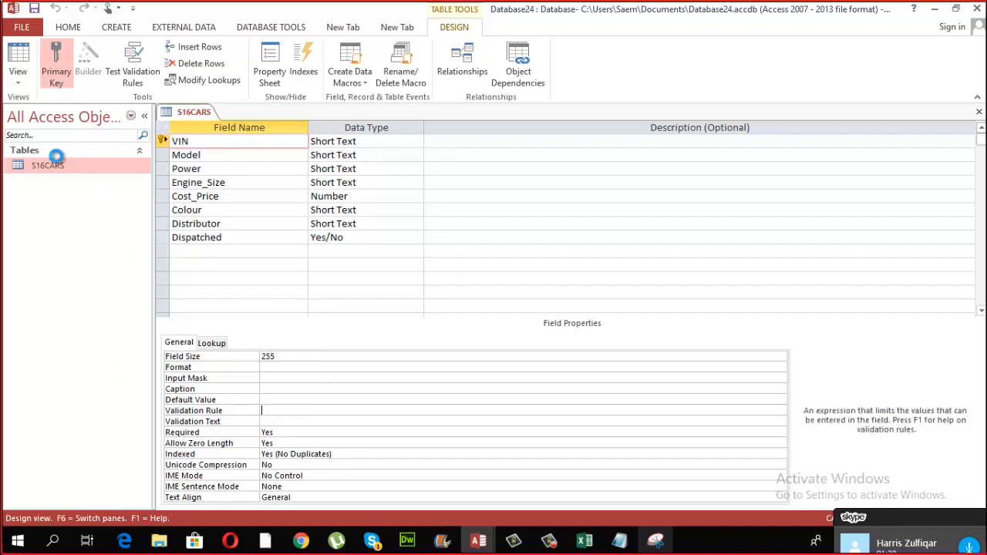
left_click(18, 75)
left_click(39, 106)
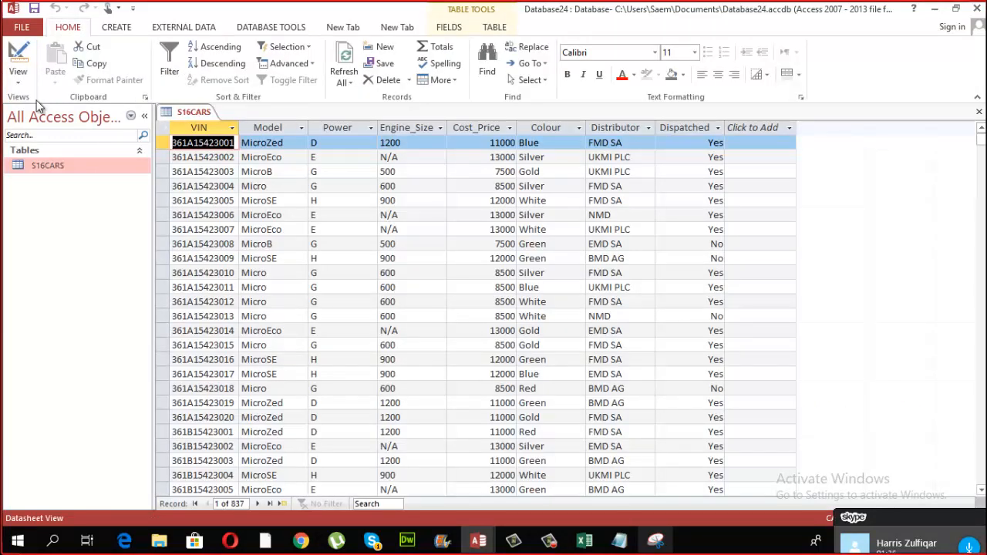
Switch to Snipping Tool, review the captured S16CARS table structure, and minimize the tool
left_click(17, 543)
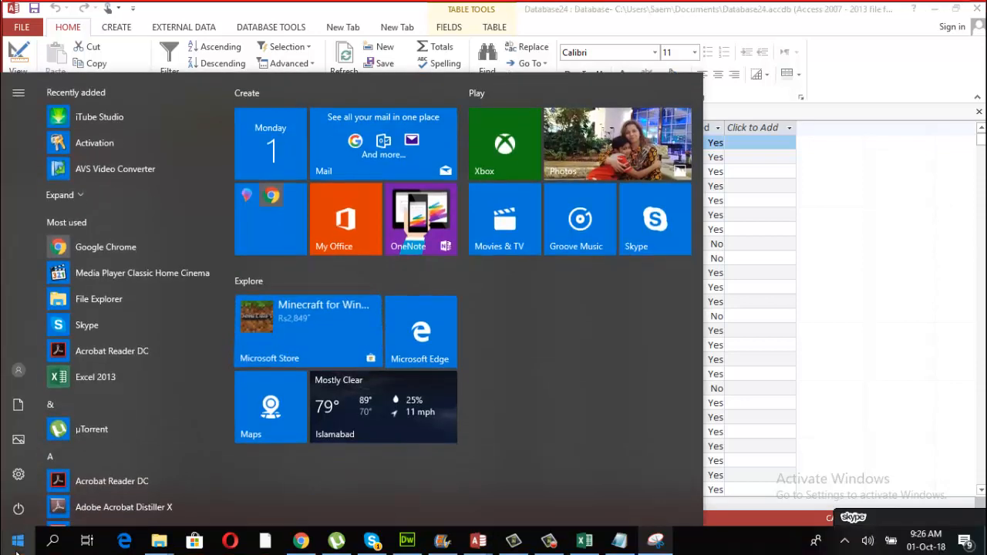
type("SNI")
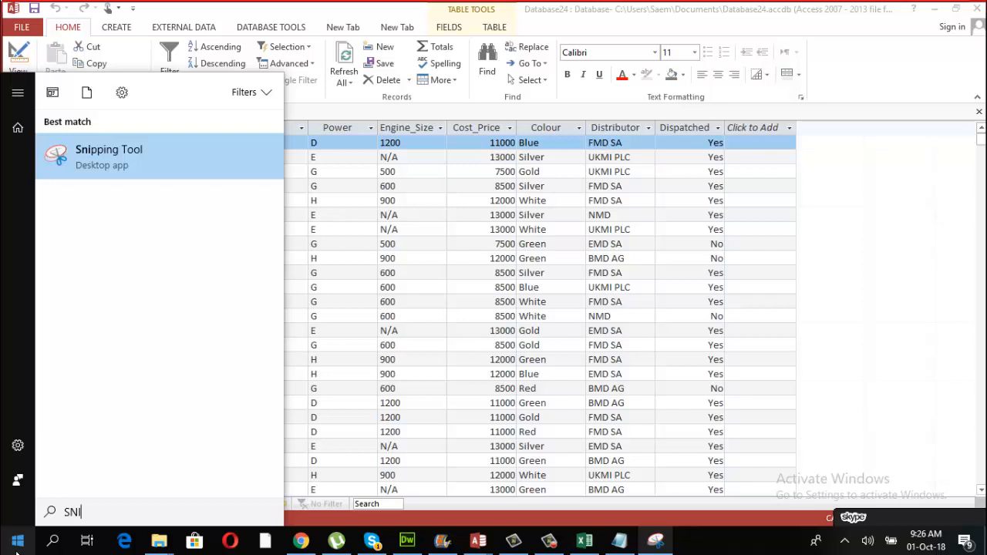
left_click(206, 164)
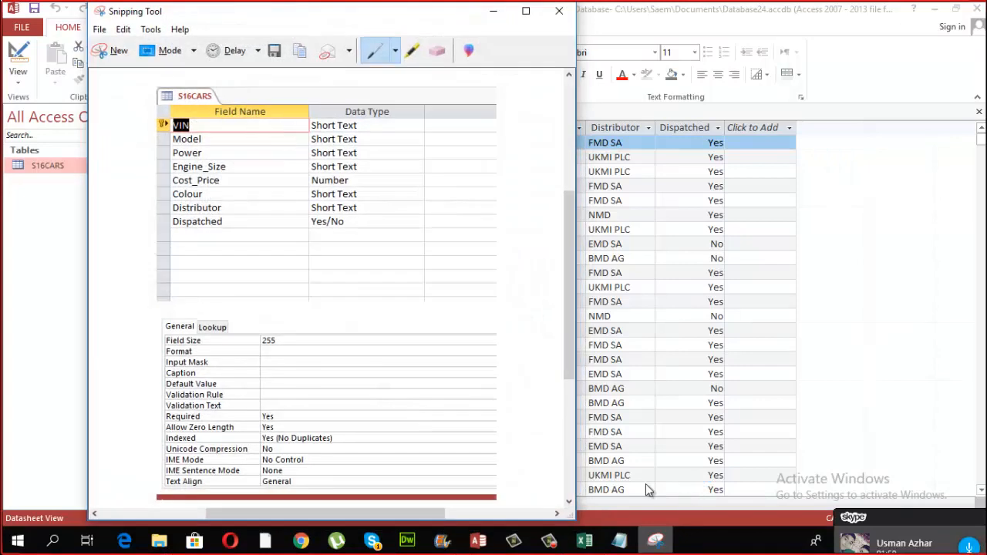
left_click(495, 11)
Check the S16CARS field names and data types in Design View, and return to Datasheet View
left_click(18, 77)
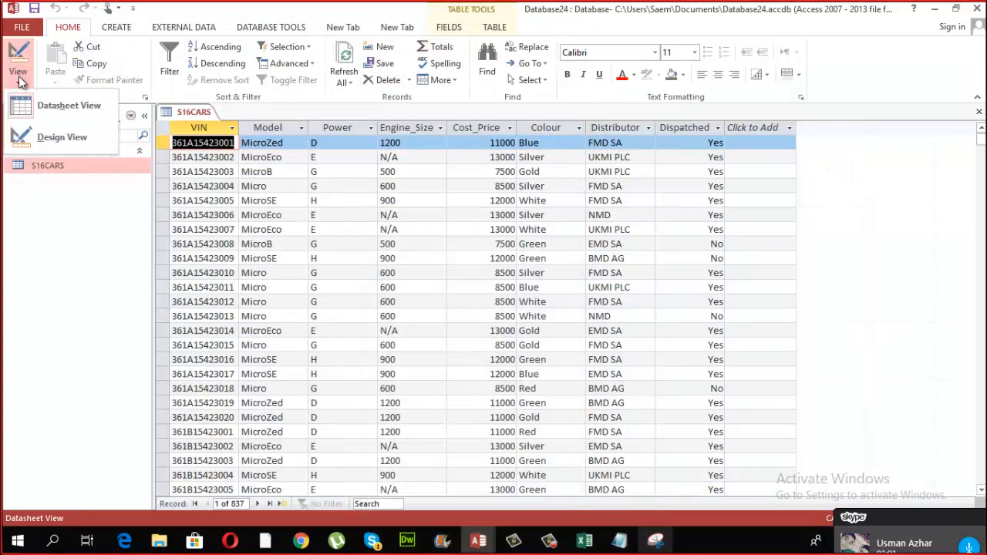
left_click(75, 137)
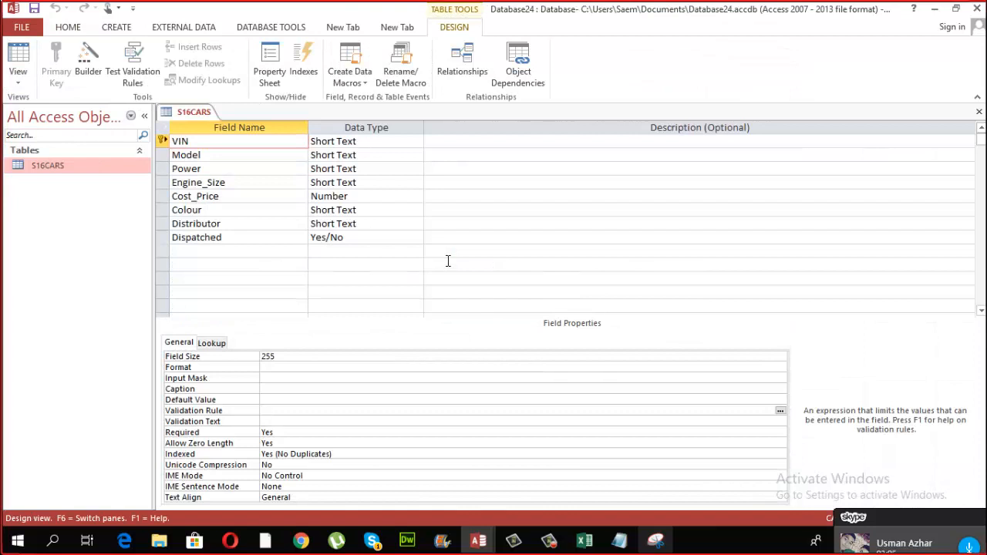
left_click(18, 78)
left_click(41, 102)
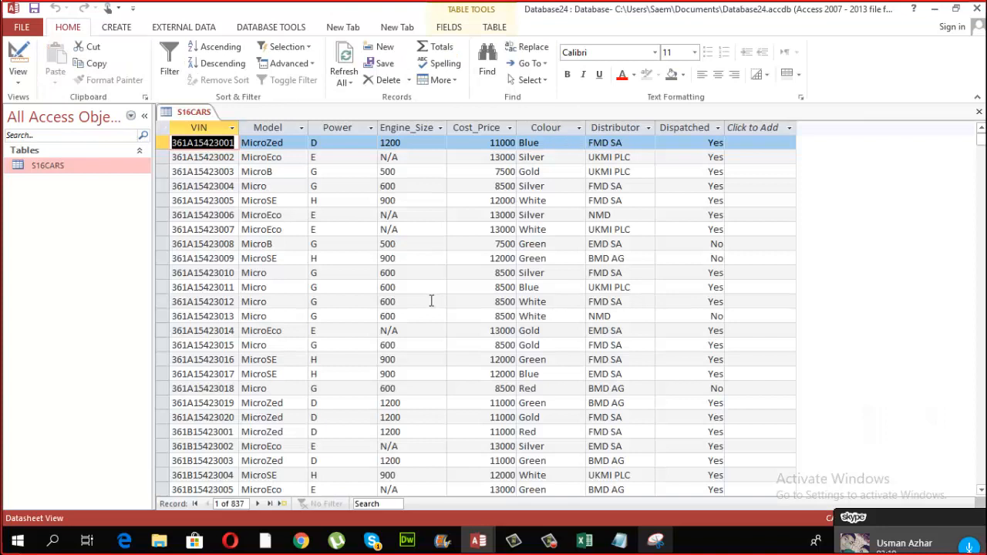
In Design View, set the Colour field's validation rule to "Blue" Or "Silver" Or "Gold" Or "White"
left_click(429, 302)
left_click(557, 188)
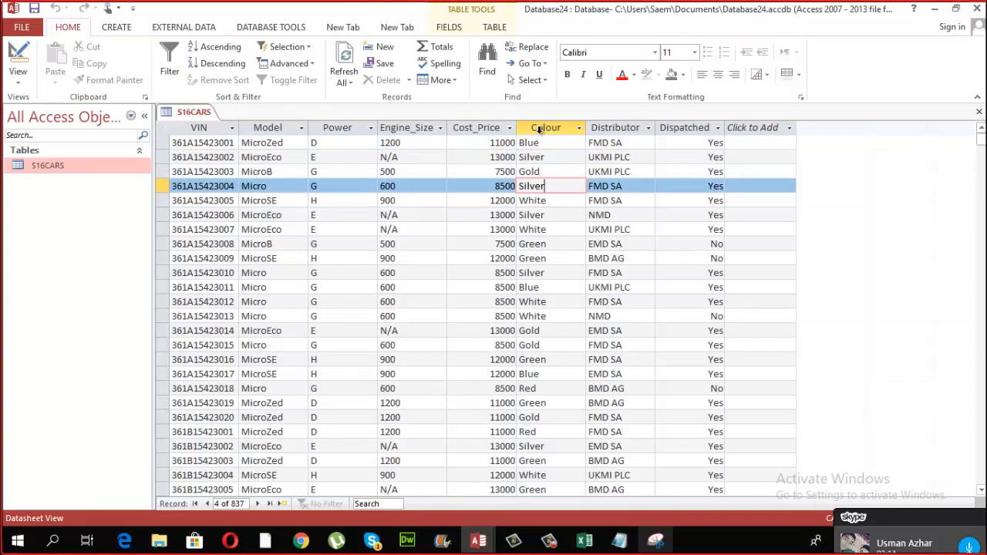
left_click(17, 85)
left_click(35, 139)
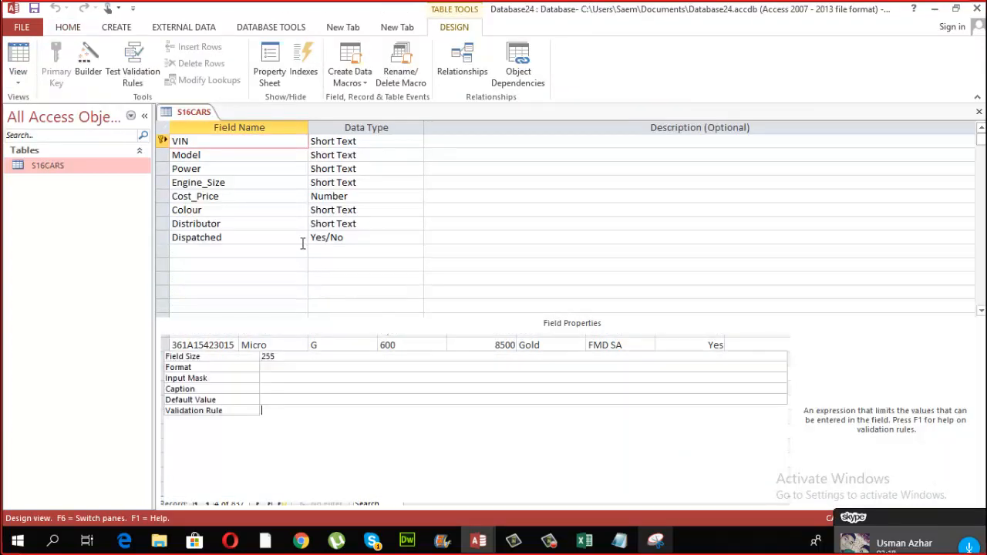
left_click(356, 210)
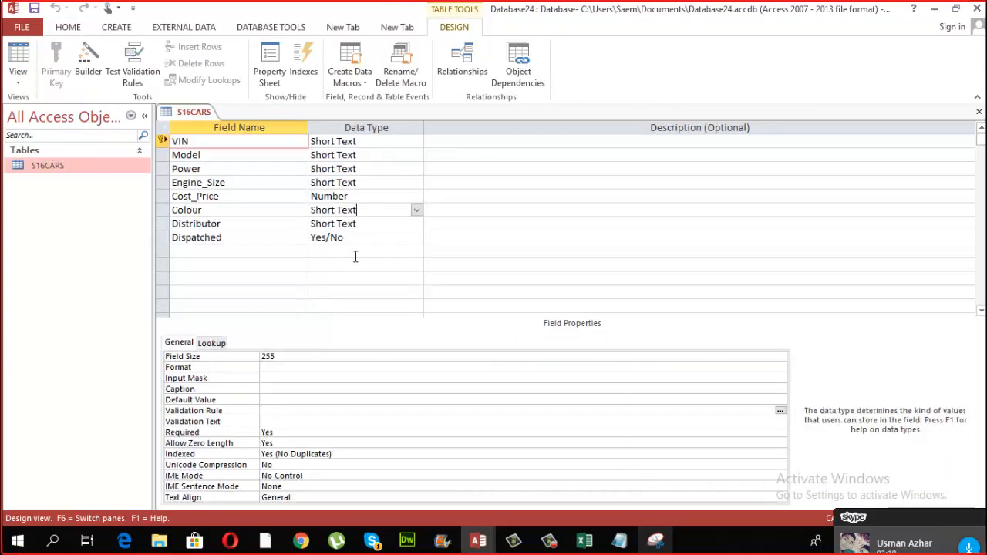
left_click(273, 413)
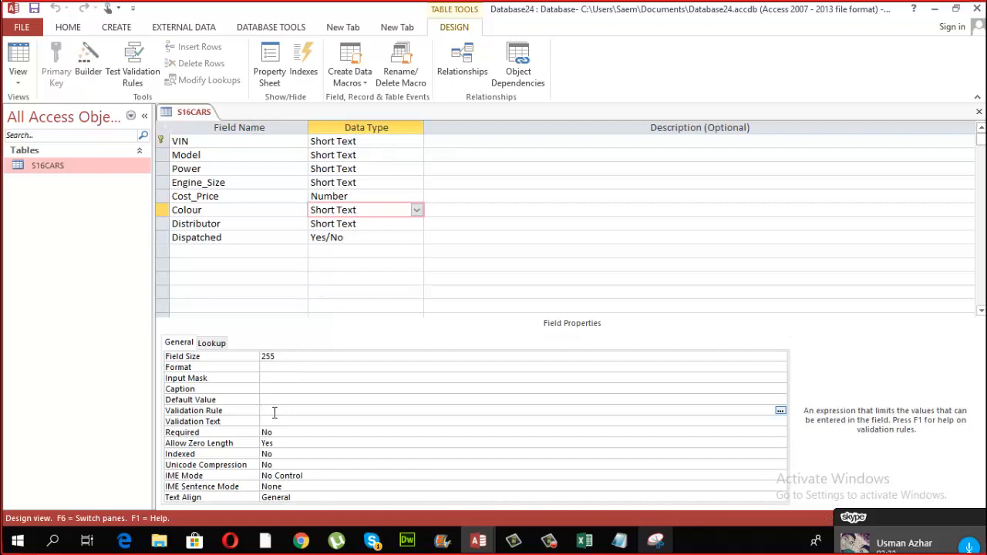
type("Blue")
type("or Silver orGold or White")
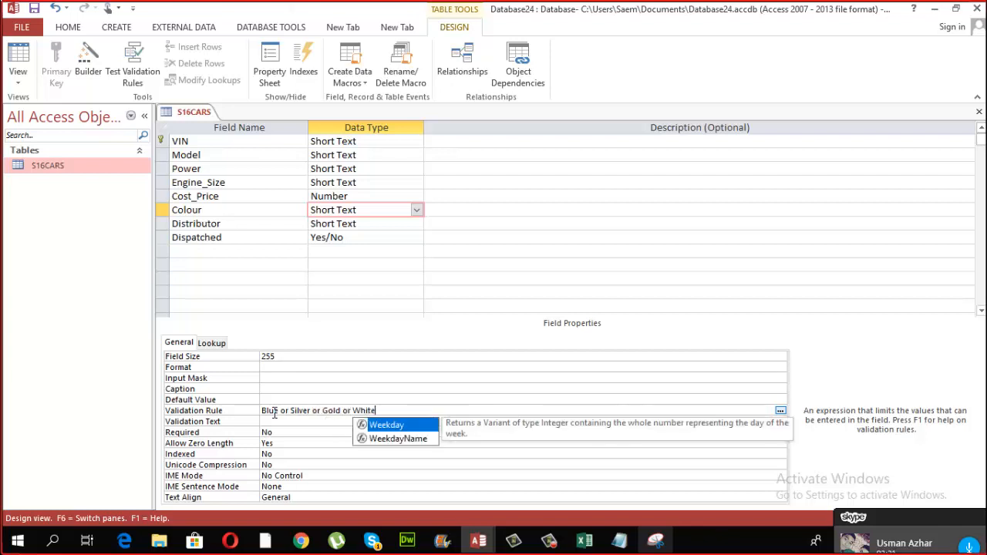
key("Return")
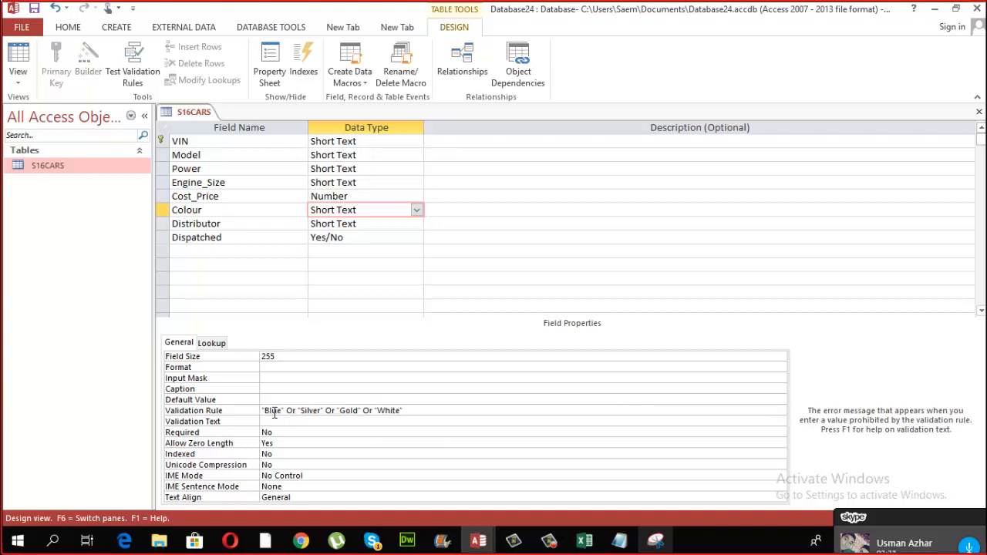
Set the Colour field's validation text to "You can only enter Gold white silver or Blue"
type("You can only enter Gold w")
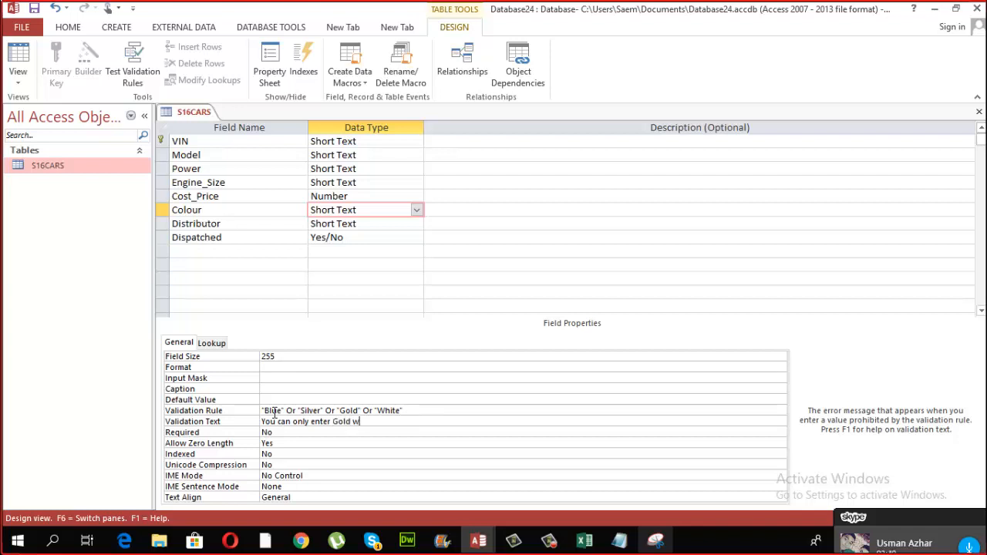
type("hite silver or Blue")
left_click(317, 412)
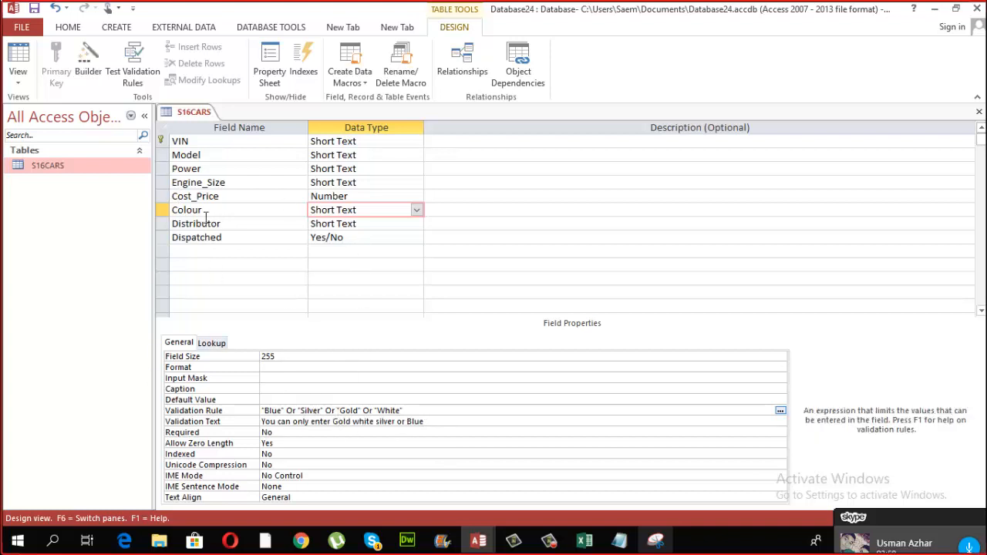
Save the table while switching to Datasheet View, testing existing data and keeping the new Colour validation rule
left_click(18, 78)
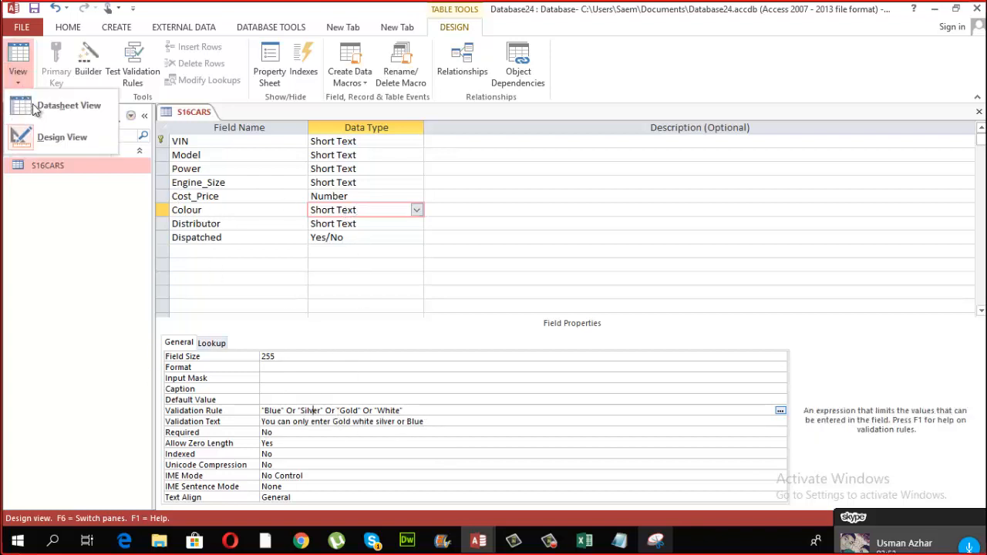
left_click(21, 101)
left_click(452, 318)
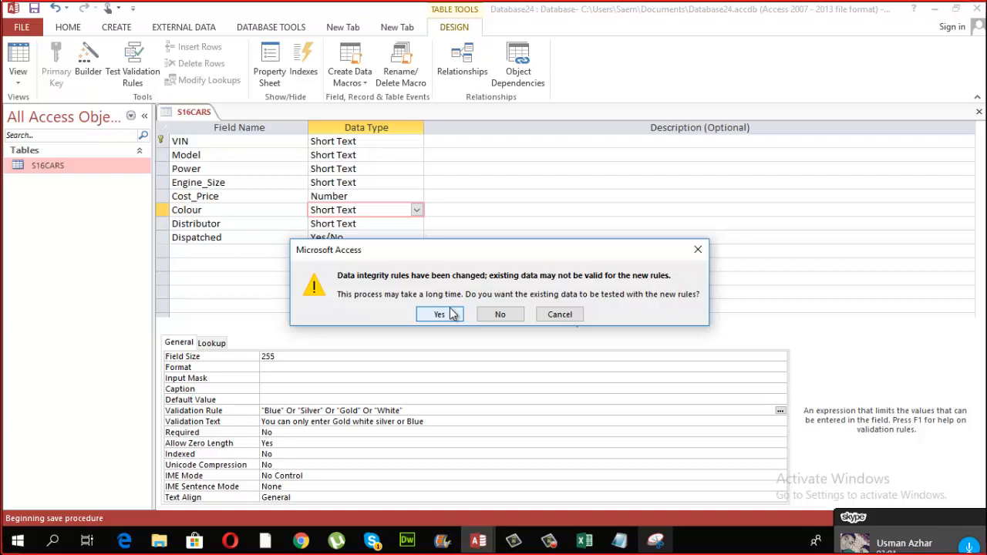
left_click(452, 314)
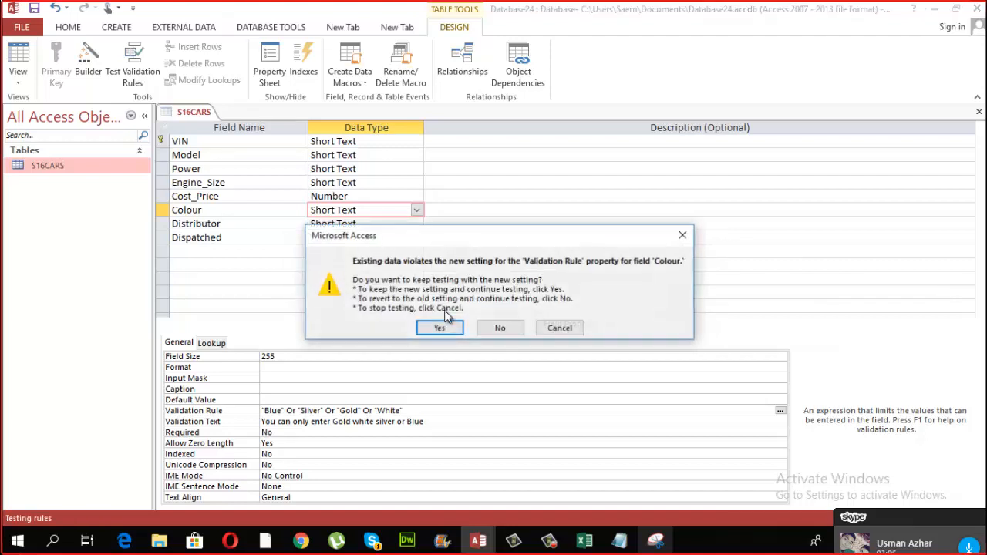
left_click(442, 328)
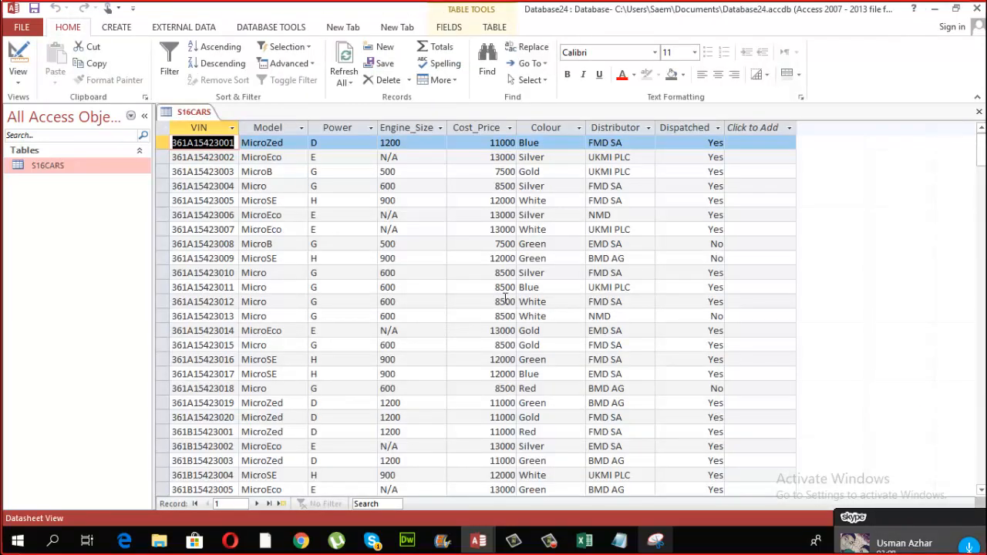
Test the validation rule by entering Green as the Colour of the fifth record
left_click(559, 200)
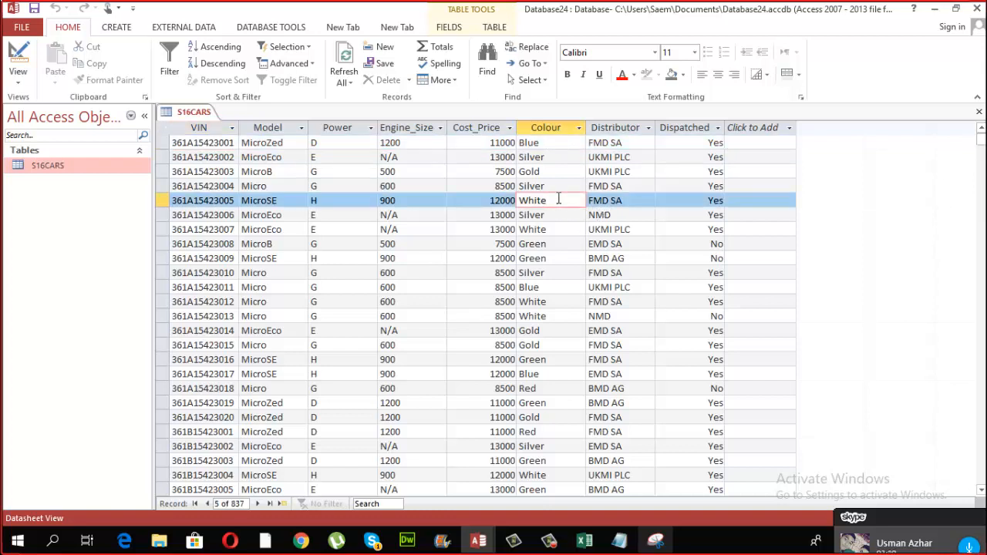
key("BackSpace")
key("BackSpace")
key("BackSpace")
key("BackSpace")
key("BackSpace")
type("Green")
key("Return")
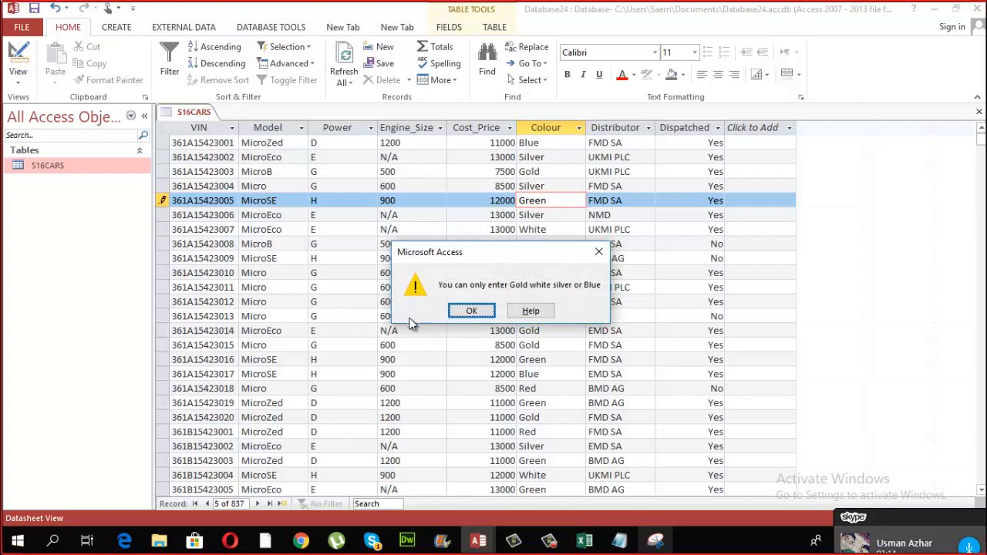
left_click(473, 310)
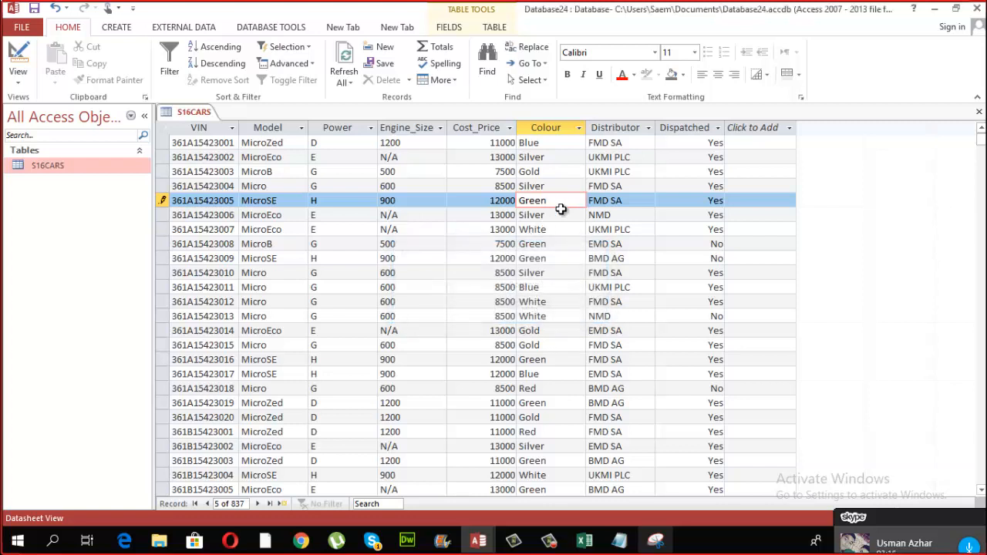
Try Yellow as the Colour of the fifth record to test the validation rule again
left_click_drag(559, 205, 461, 199)
type("Yellow")
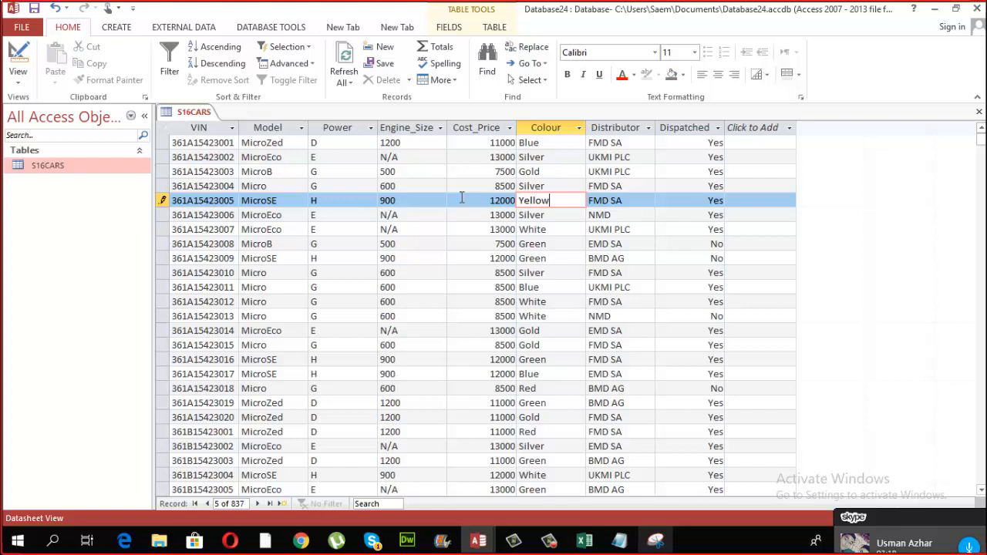
key("Return")
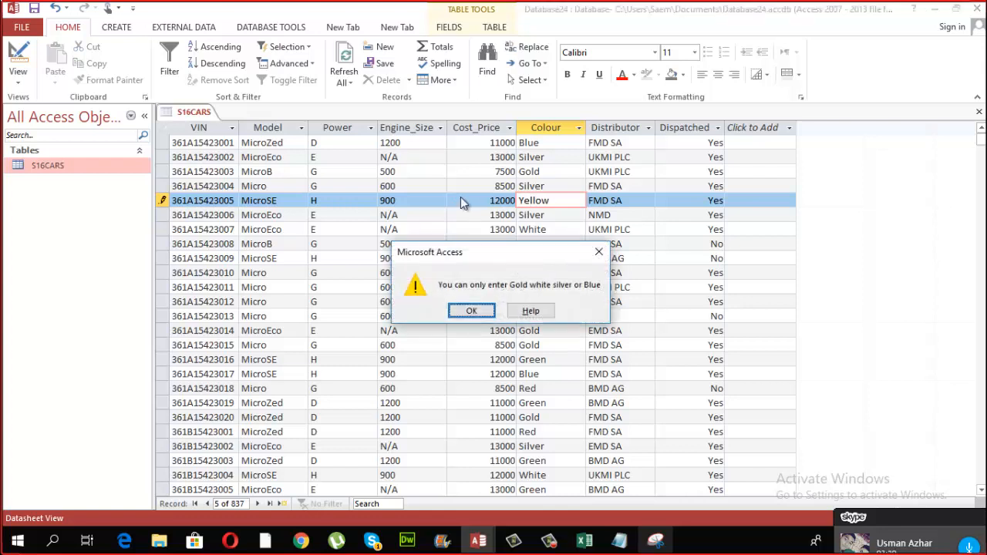
key("Return")
Replace the Colour of the fifth record with Gold
key("BackSpace")
key("BackSpace")
key("BackSpace")
key("BackSpace")
key("BackSpace")
key("BackSpace")
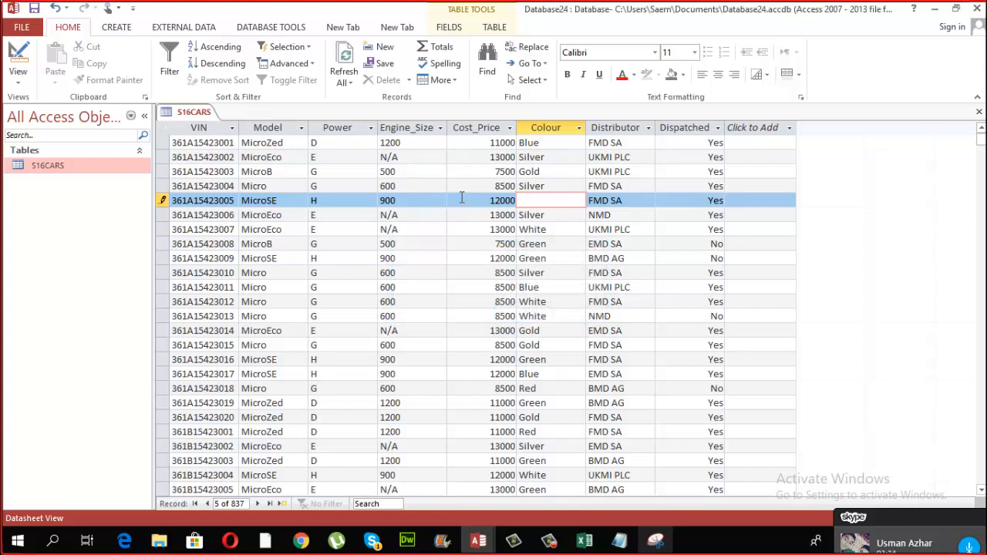
type("Gold")
key("Tab")
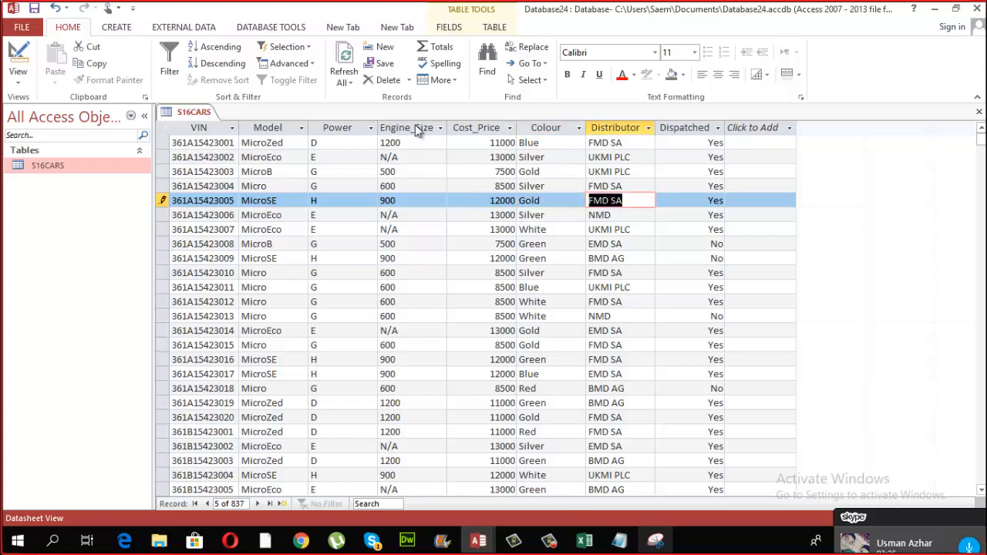
In Design View, clear the Colour field's validation rule and validation text
left_click(18, 71)
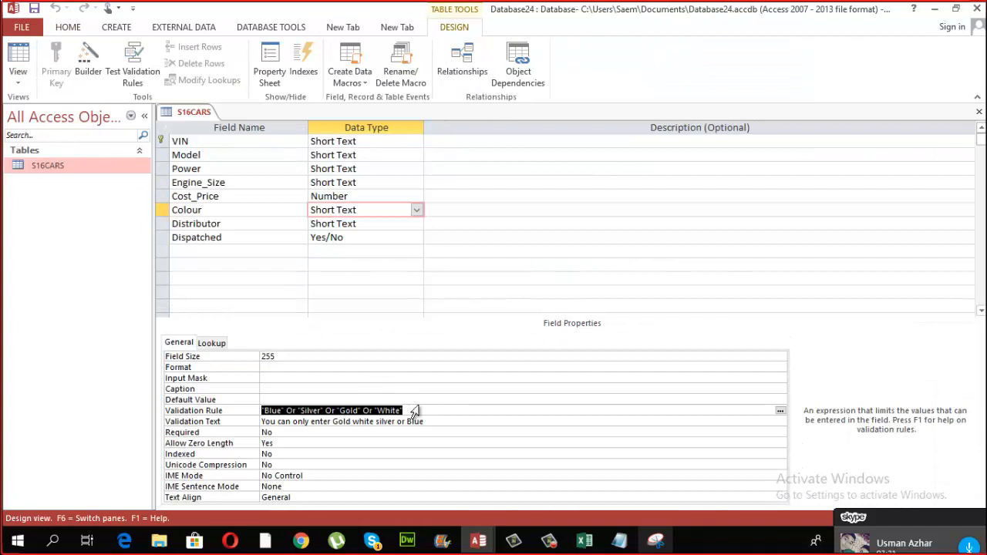
left_click(421, 410)
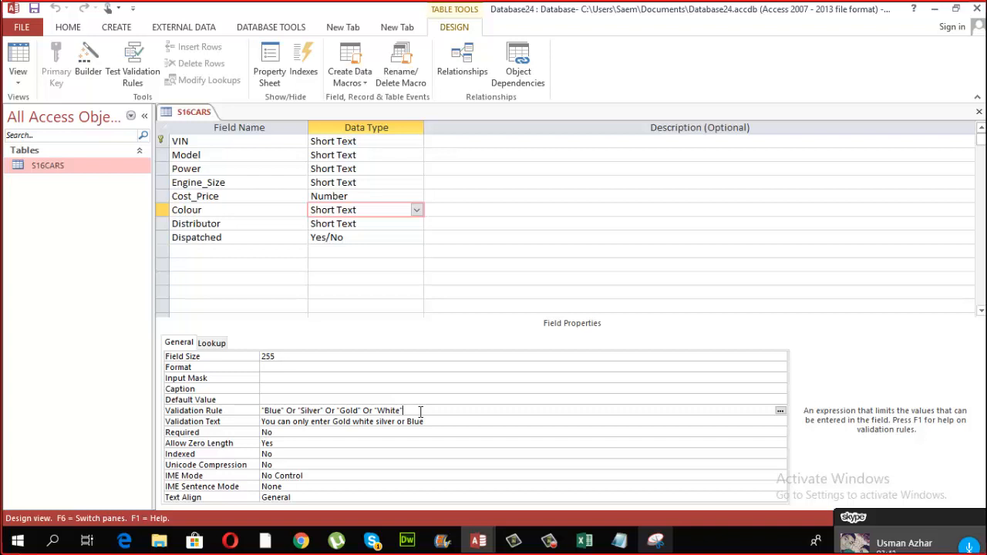
key("BackSpace")
key("BackSpace")
key("BackSpace")
key("BackSpace")
key("BackSpace")
key("BackSpace")
key("BackSpace")
key("BackSpace")
key("BackSpace")
key("BackSpace")
key("BackSpace")
key("BackSpace")
key("BackSpace")
key("BackSpace")
key("BackSpace")
key("BackSpace")
key("BackSpace")
key("BackSpace")
key("BackSpace")
key("BackSpace")
key("BackSpace")
key("BackSpace")
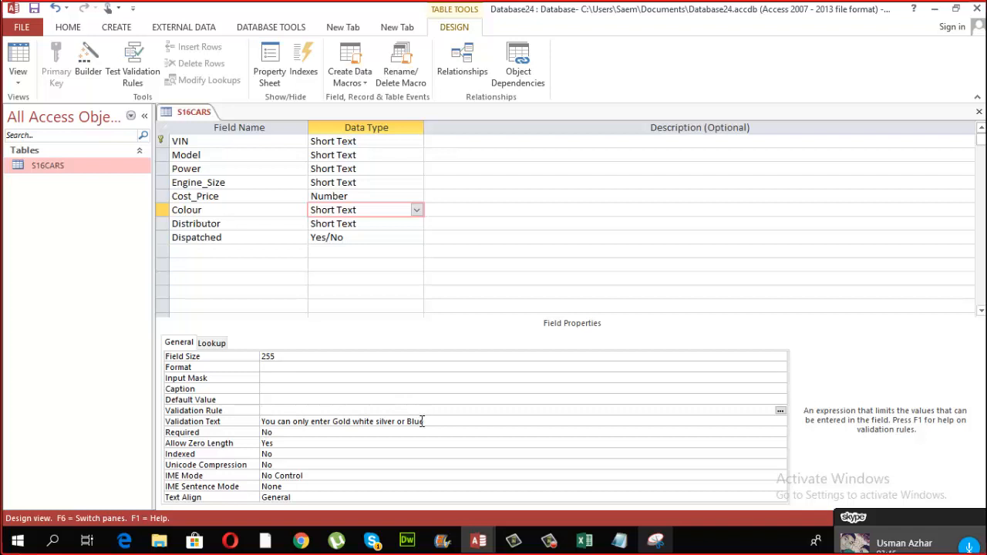
left_click(403, 421)
left_click_drag(424, 421, 170, 404)
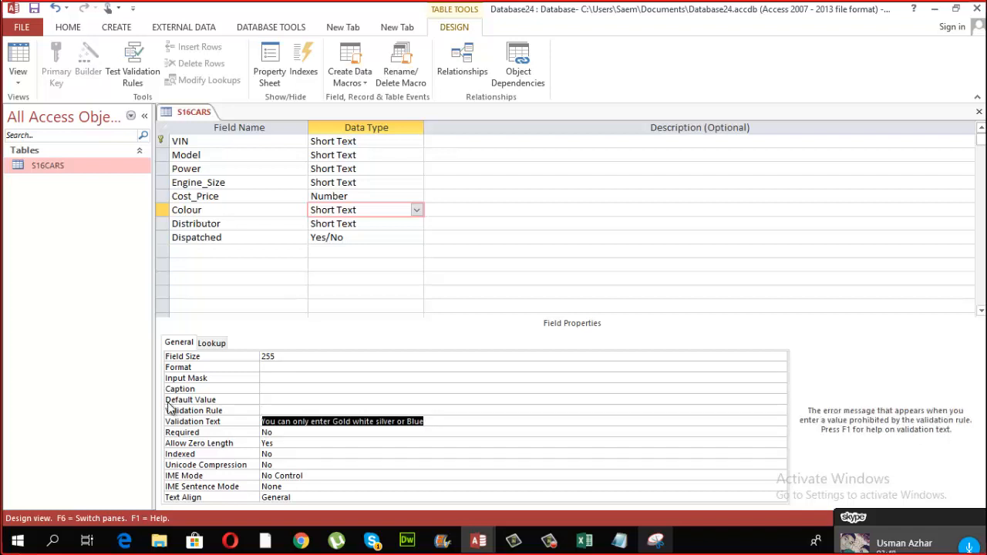
key("BackSpace")
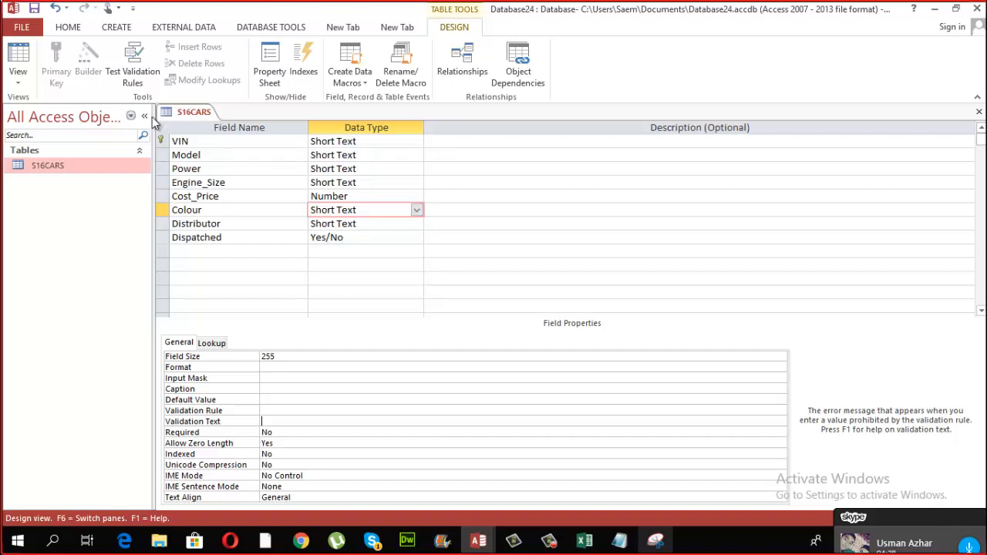
Return S16CARS to Datasheet View and save the table changes
left_click(14, 77)
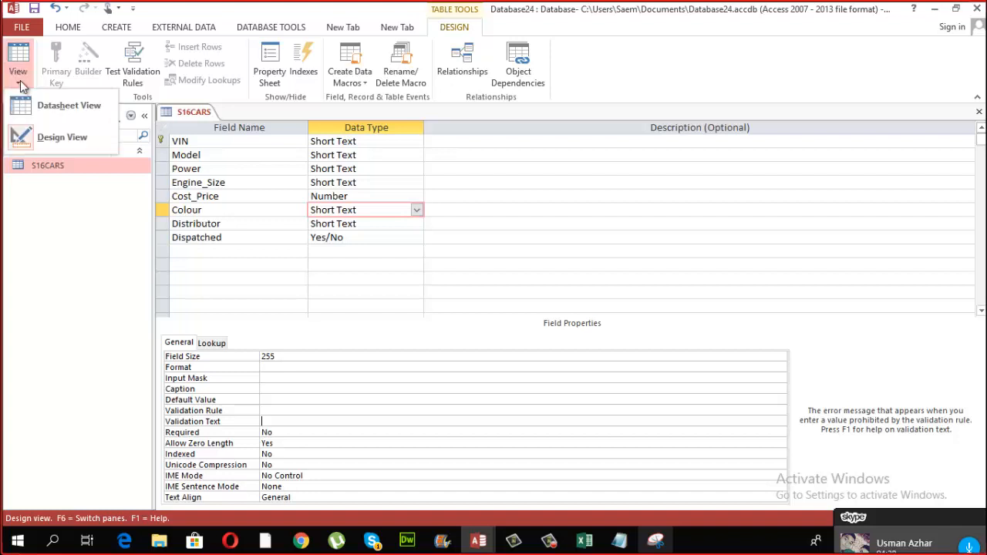
left_click(70, 104)
left_click(467, 312)
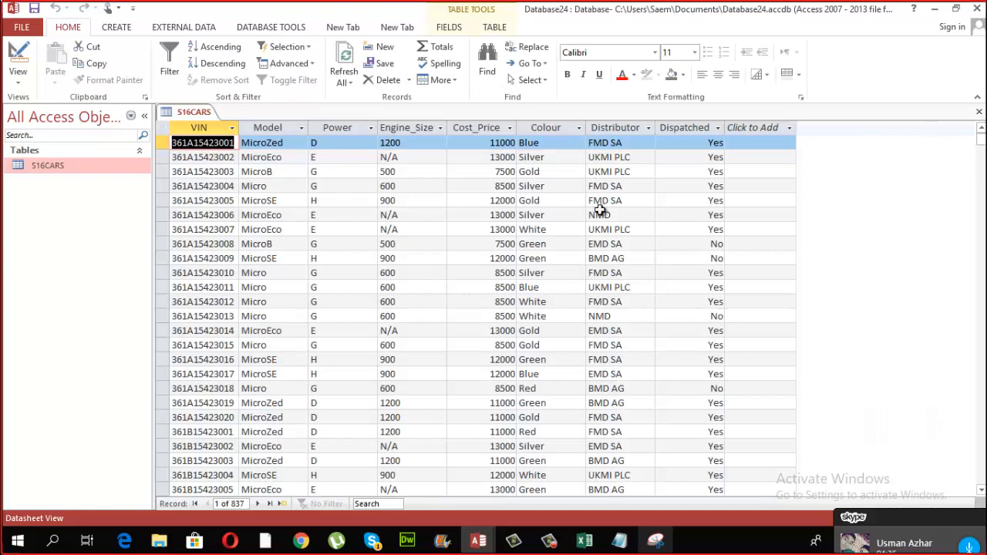
left_click(487, 131)
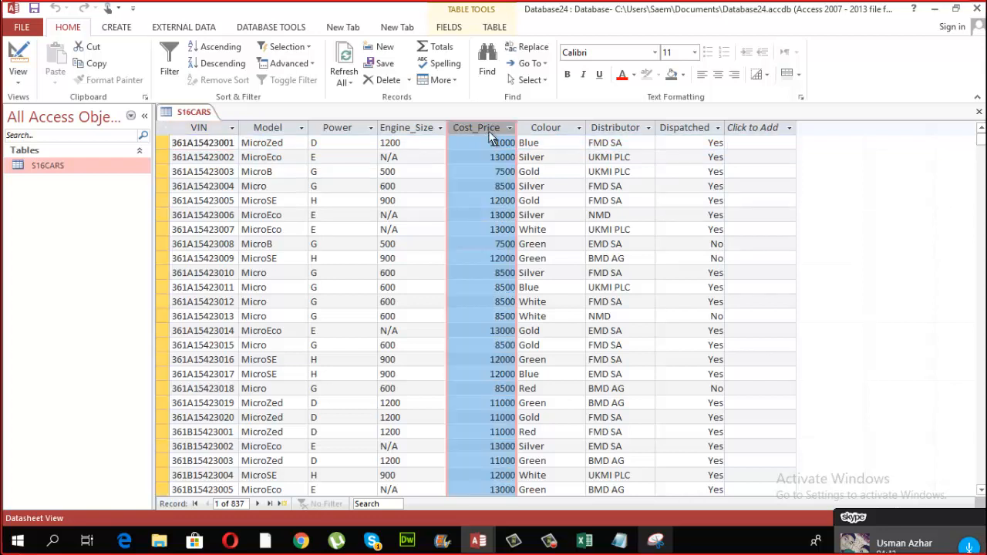
left_click(355, 130)
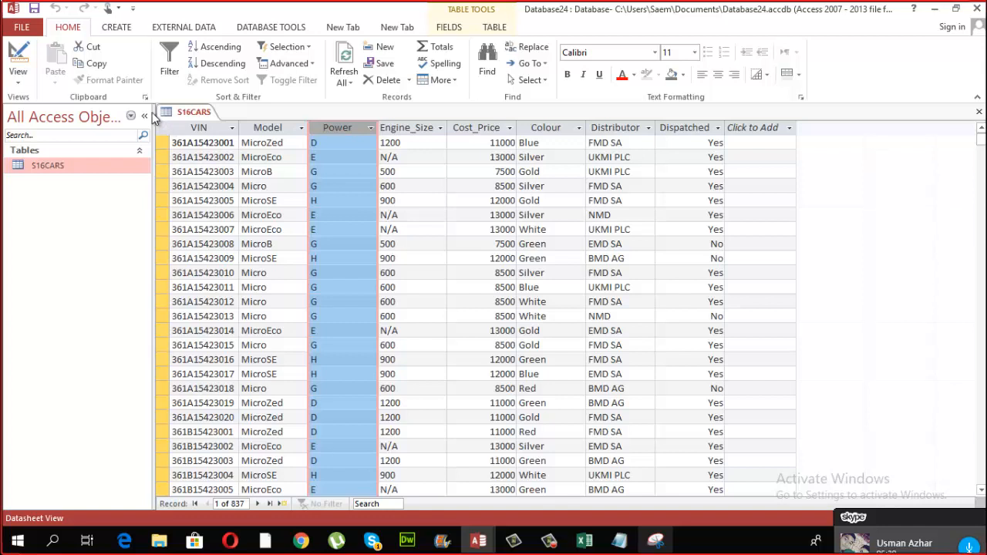
double_click(529, 172)
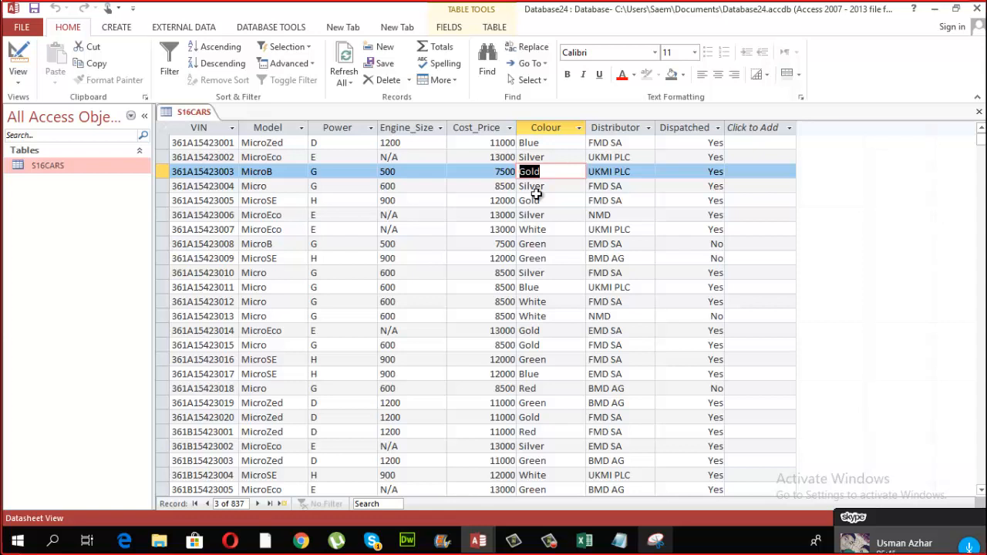
Try to import the S16Distributors text file into a new table in the current database
left_click(122, 31)
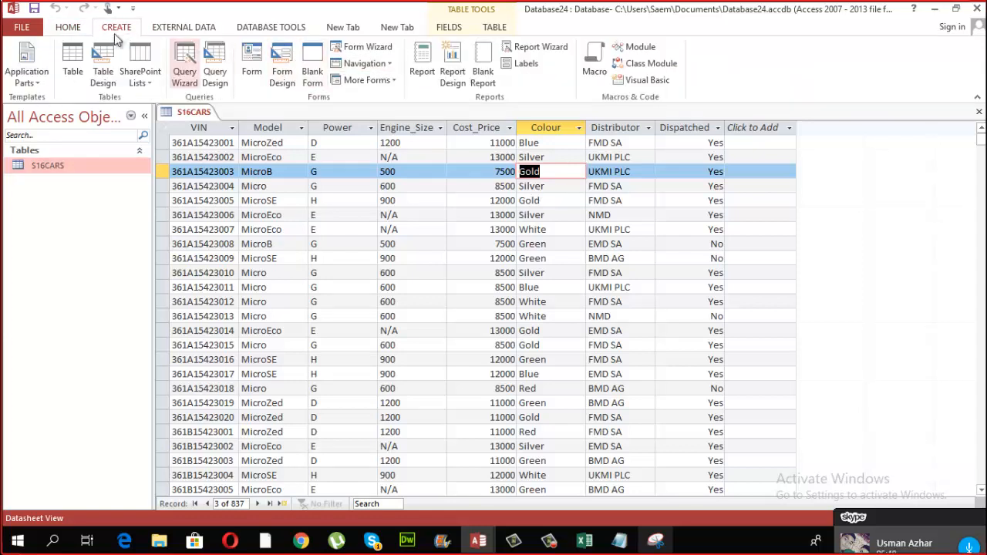
left_click(182, 28)
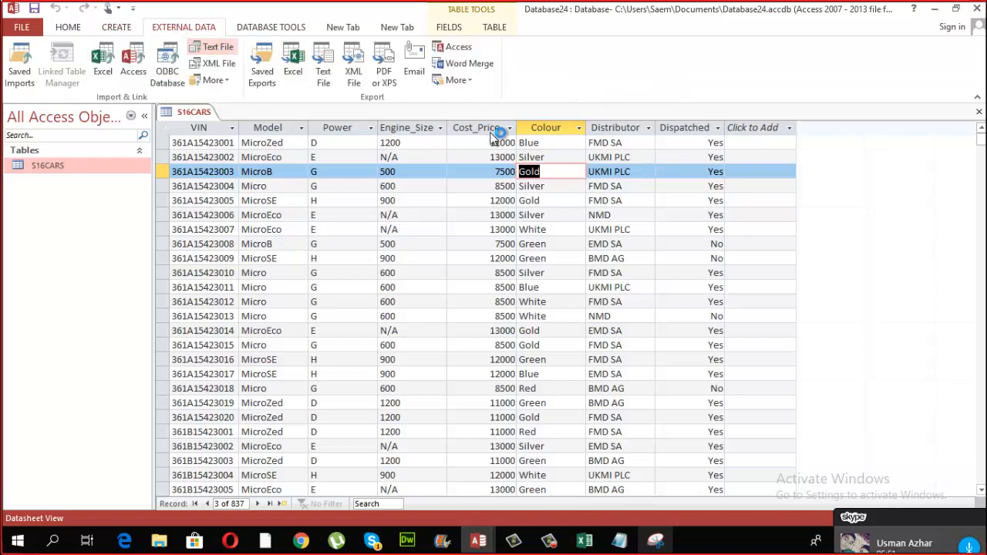
left_click(704, 171)
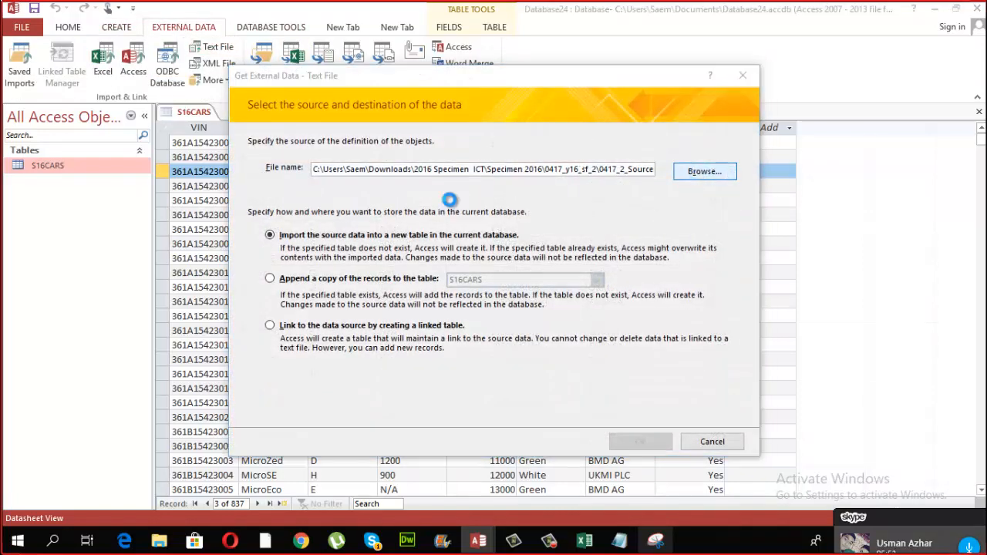
double_click(397, 202)
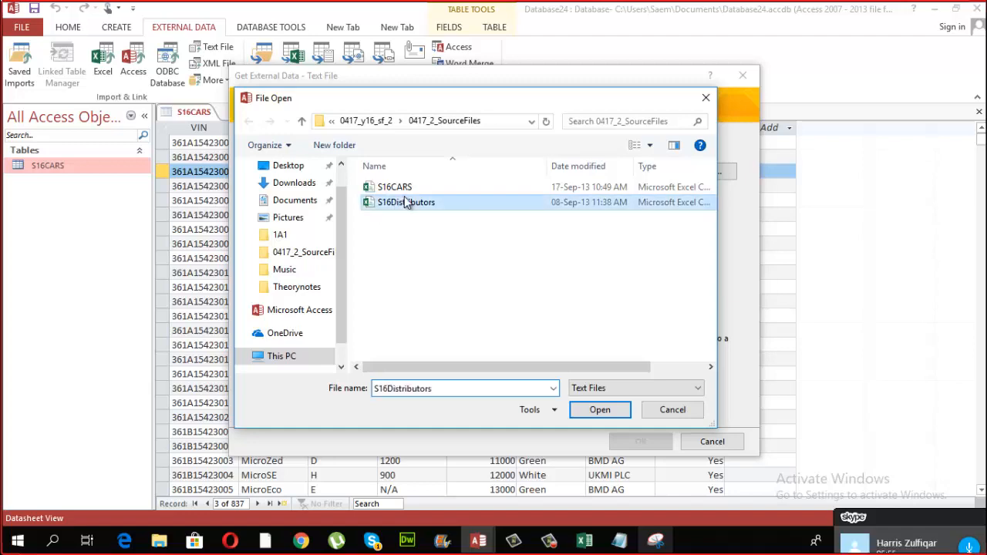
left_click(640, 442)
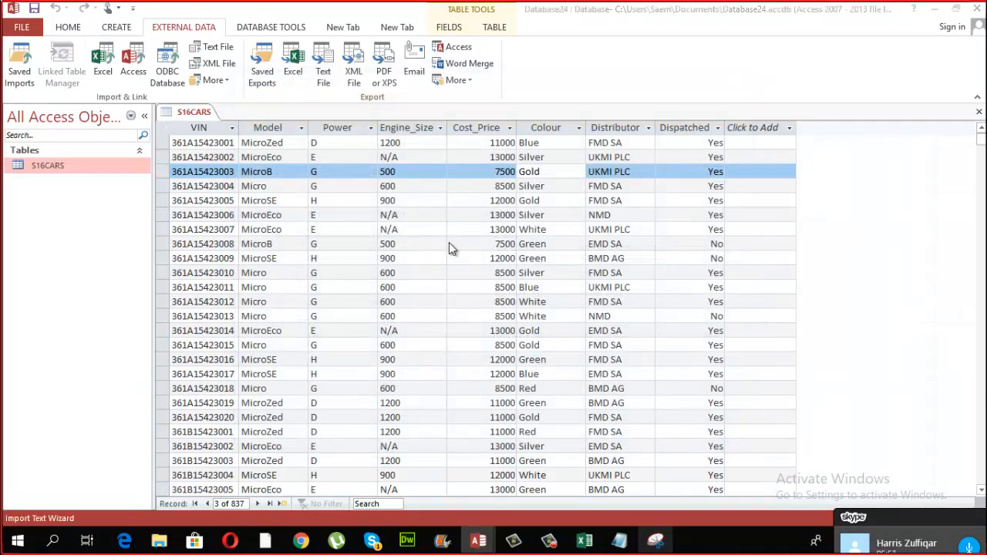
left_click(500, 310)
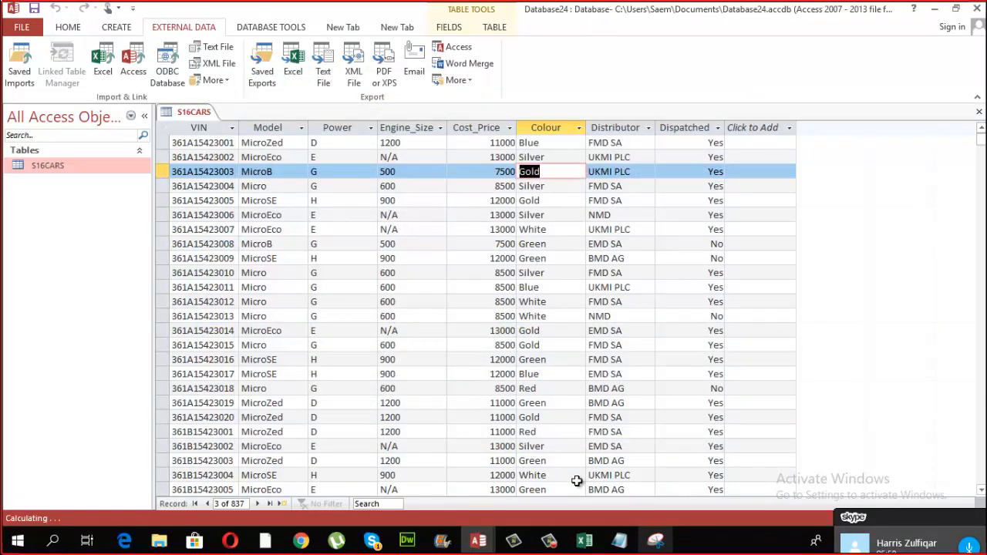
Switch to Excel, close the S16Distributors workbook, and return to the Access database
left_click(585, 540)
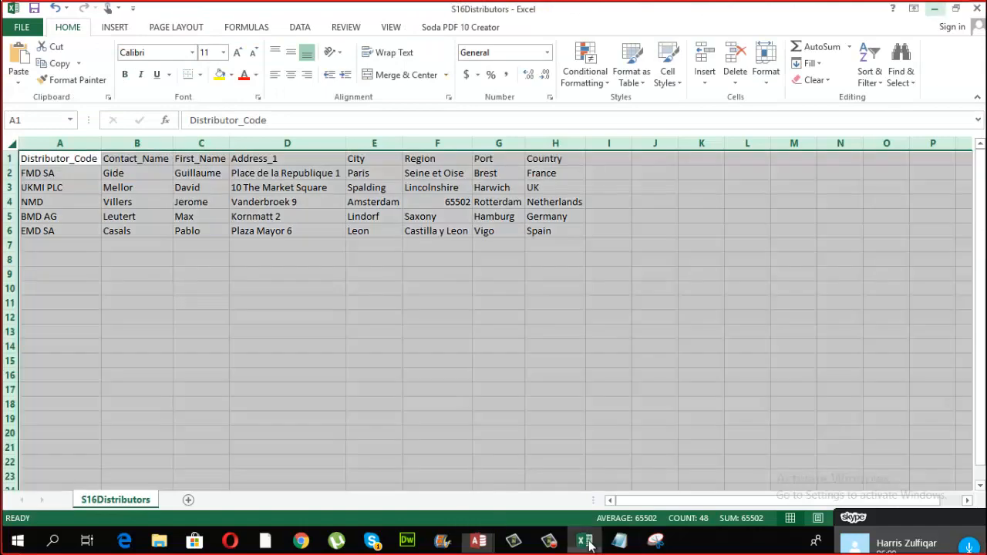
left_click(978, 9)
left_click(494, 299)
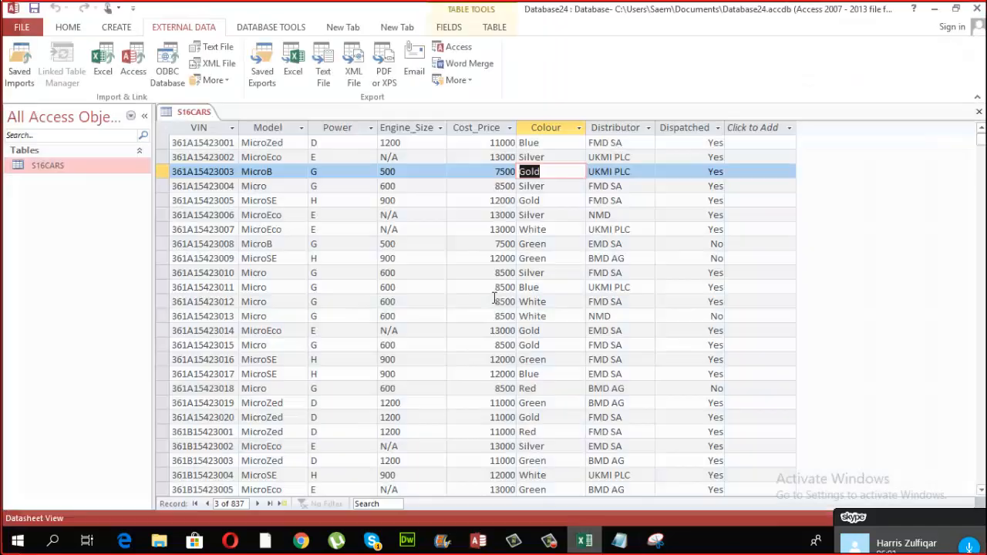
Start a text file import of S16Distributors from the 0417_2_SourceFiles folder into a new table
left_click(219, 48)
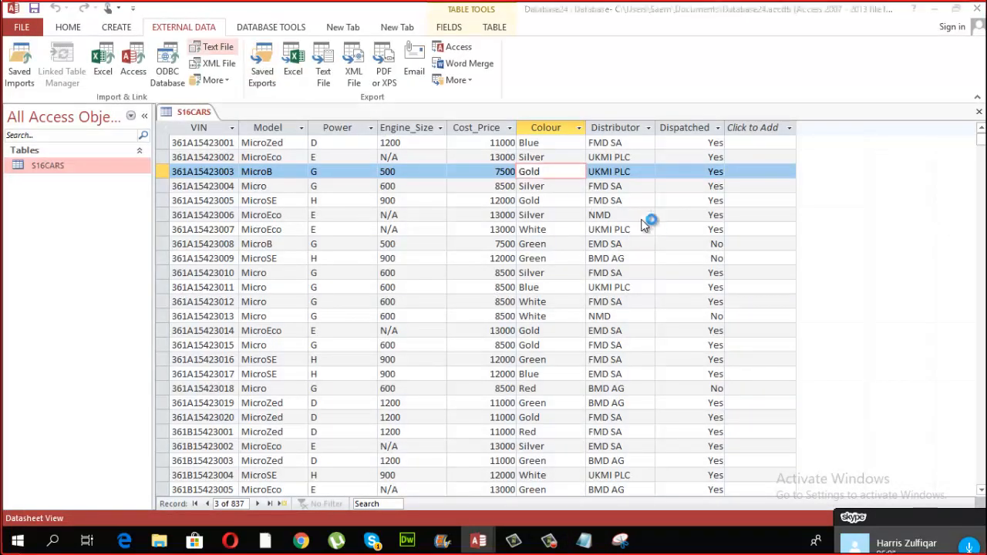
left_click(702, 172)
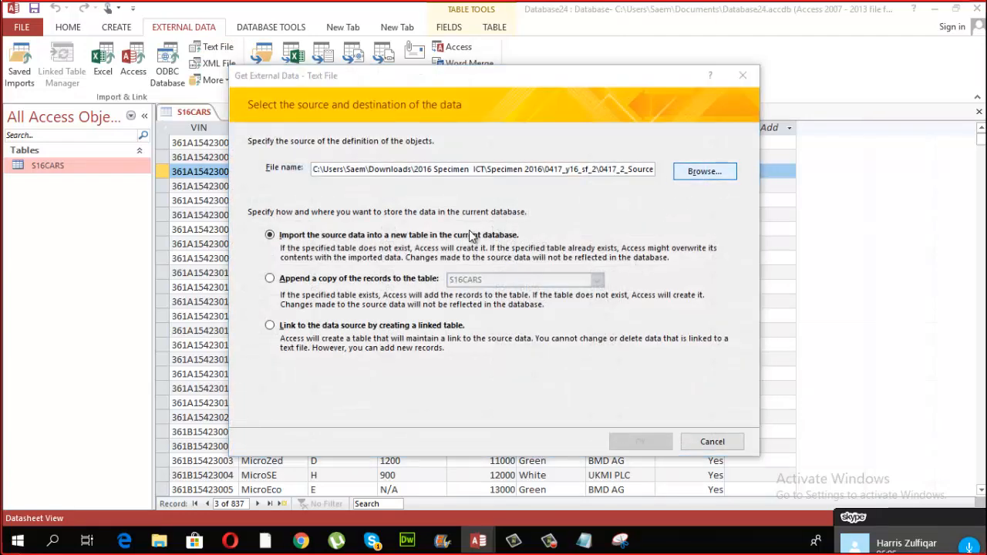
double_click(388, 204)
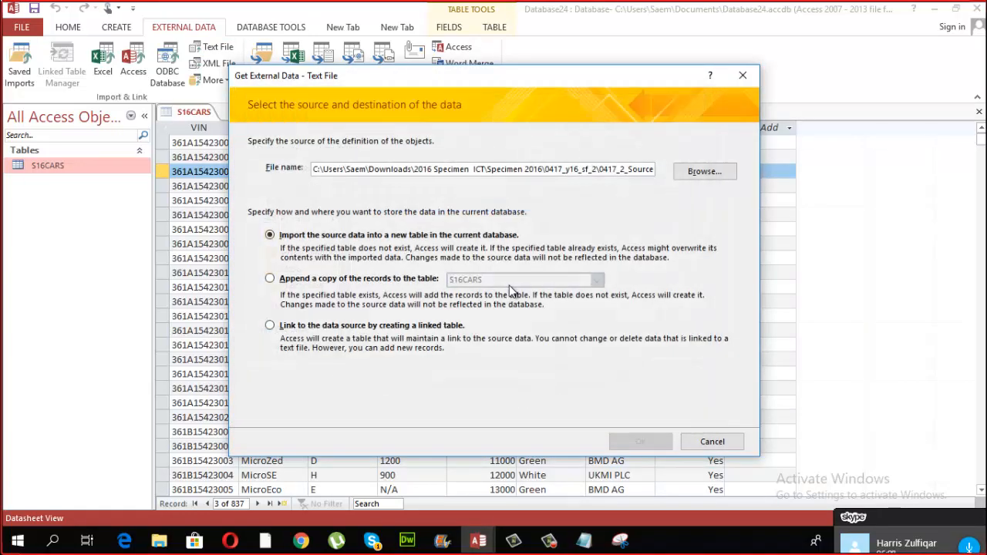
left_click(638, 443)
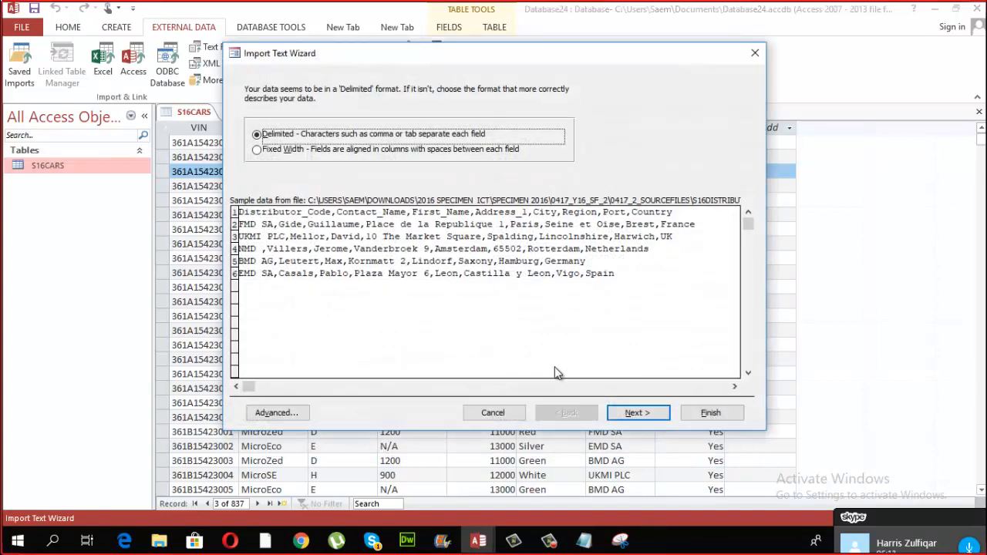
Import the data as comma-delimited and use the first row as the field names
left_click(639, 413)
left_click(274, 162)
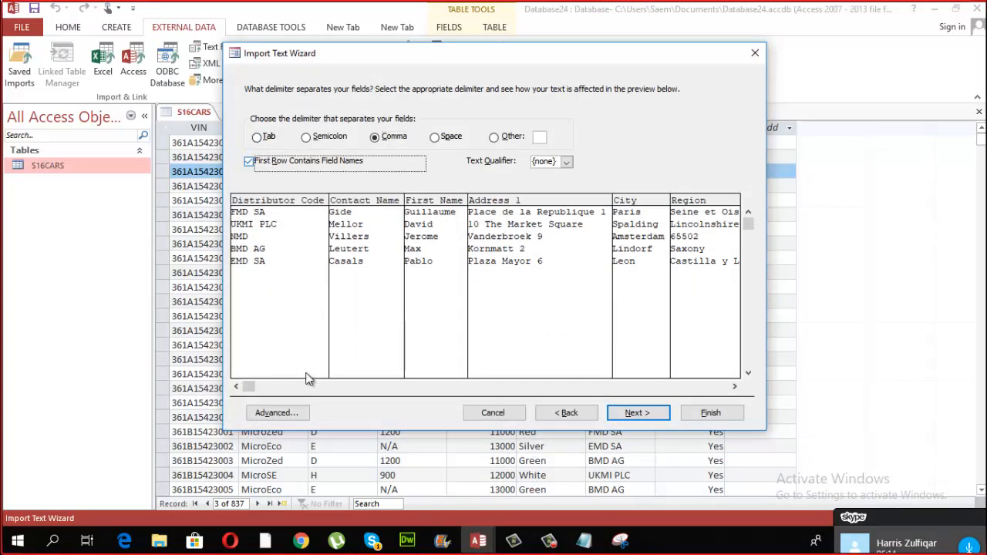
left_click_drag(249, 388, 688, 374)
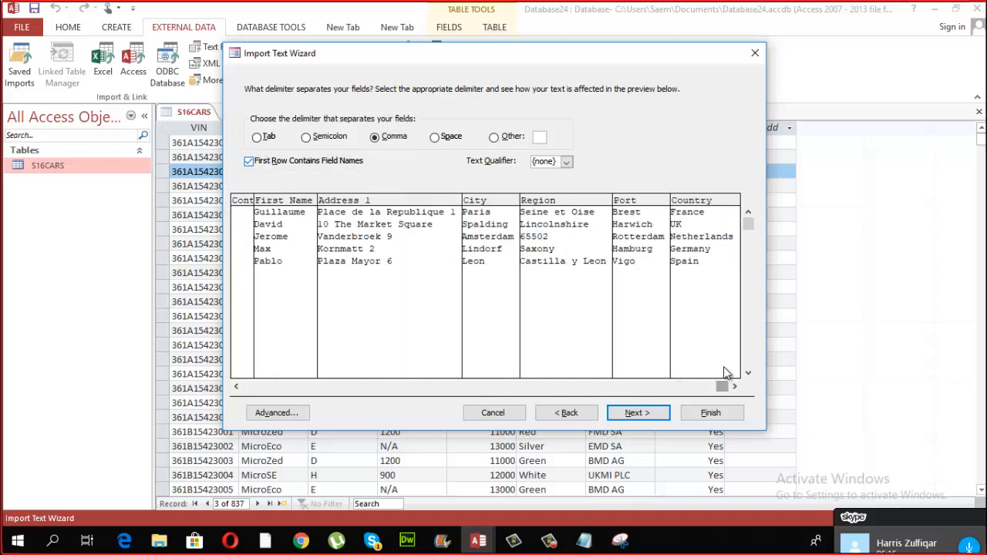
left_click(645, 417)
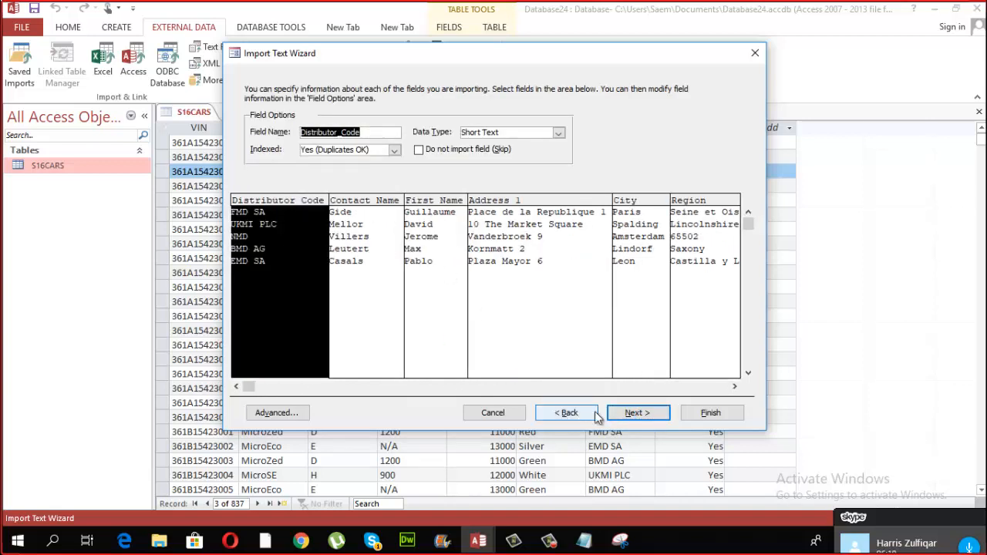
Choose Distributor_Code as the primary key and finish importing S16Distributors without saving the import steps
left_click(634, 413)
left_click(347, 142)
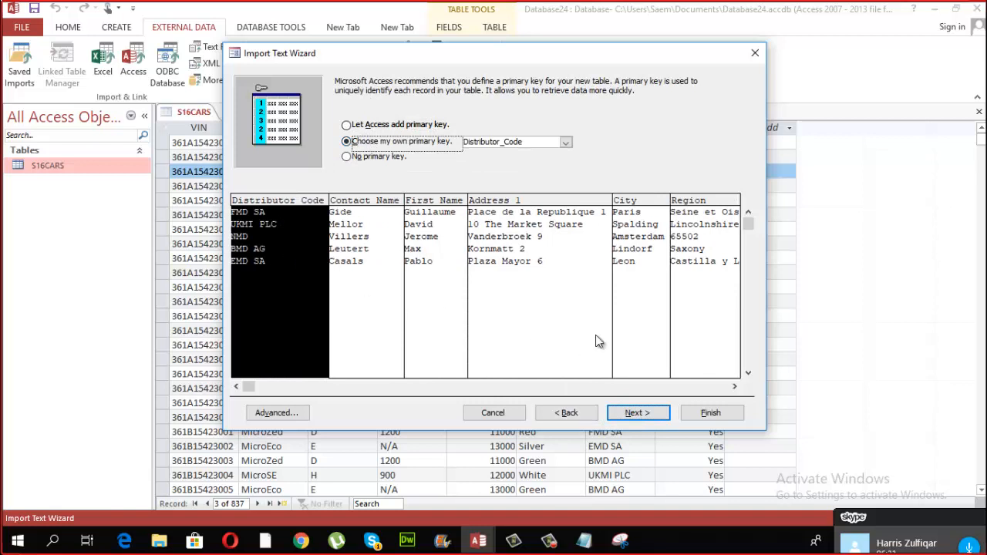
left_click(634, 412)
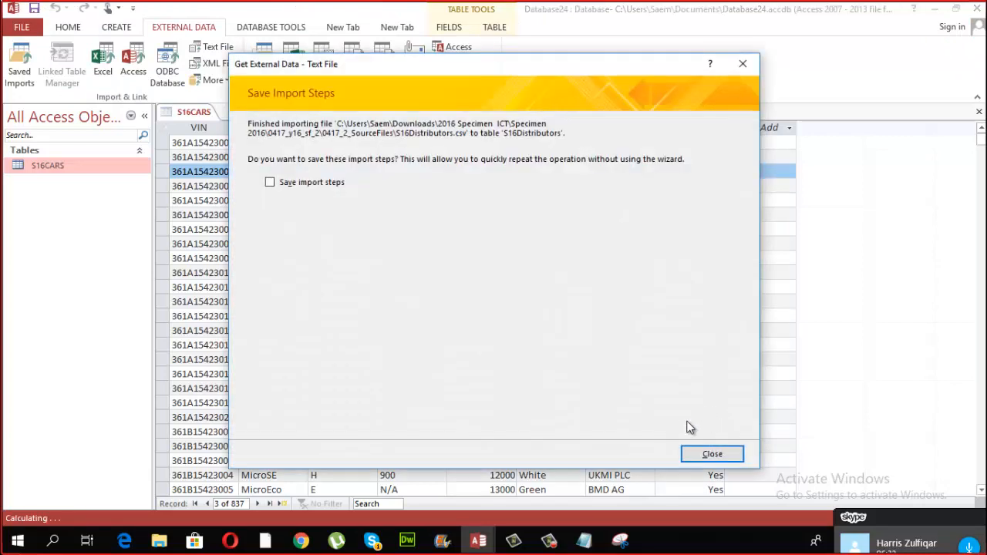
left_click(710, 455)
Open S16Distributors and compare its Distributor_Code column with the Distributor column in S16CARS
double_click(104, 182)
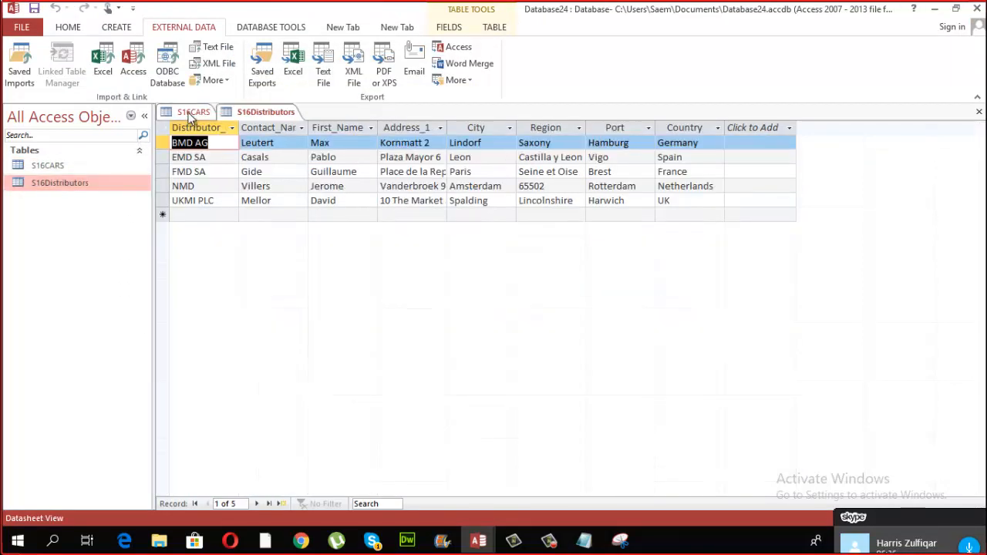
left_click(192, 113)
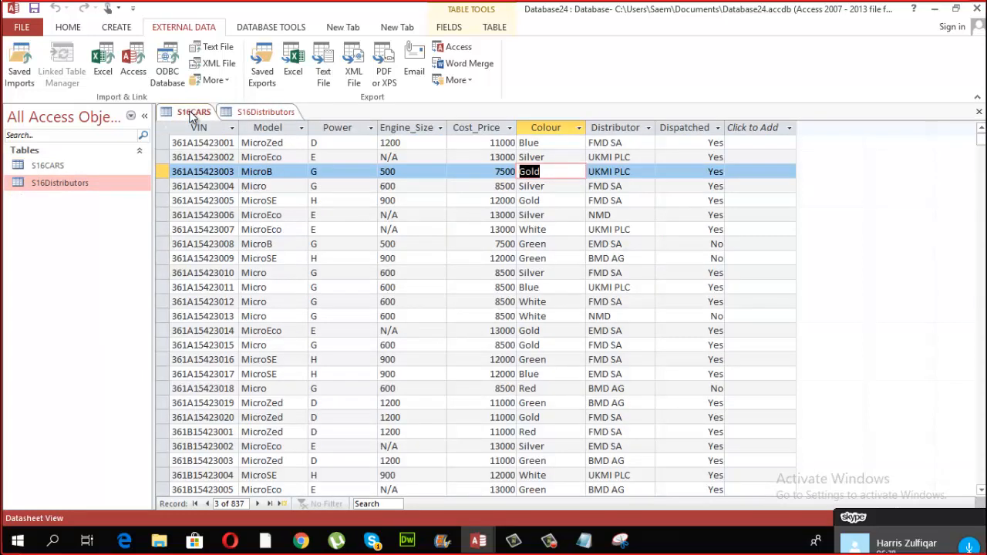
left_click(239, 113)
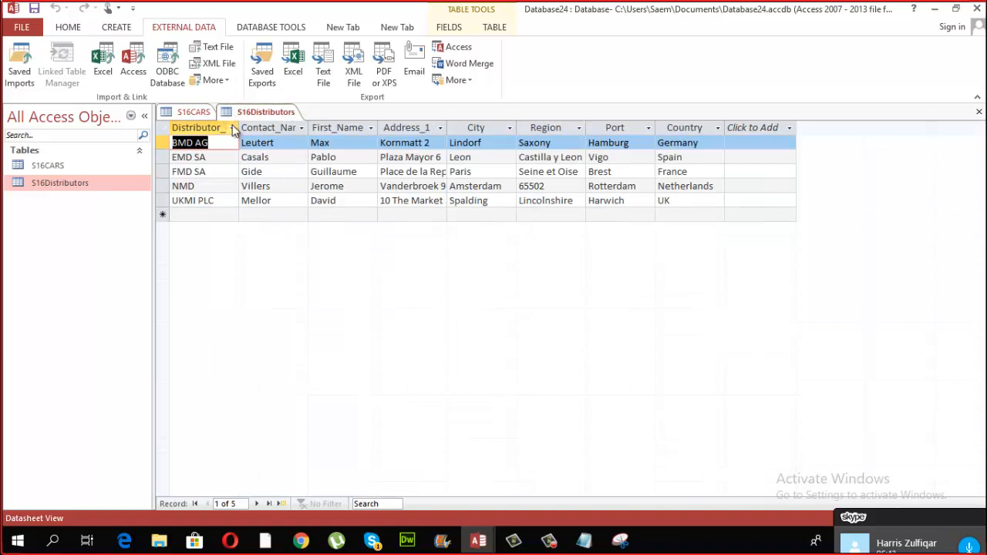
left_click(246, 128)
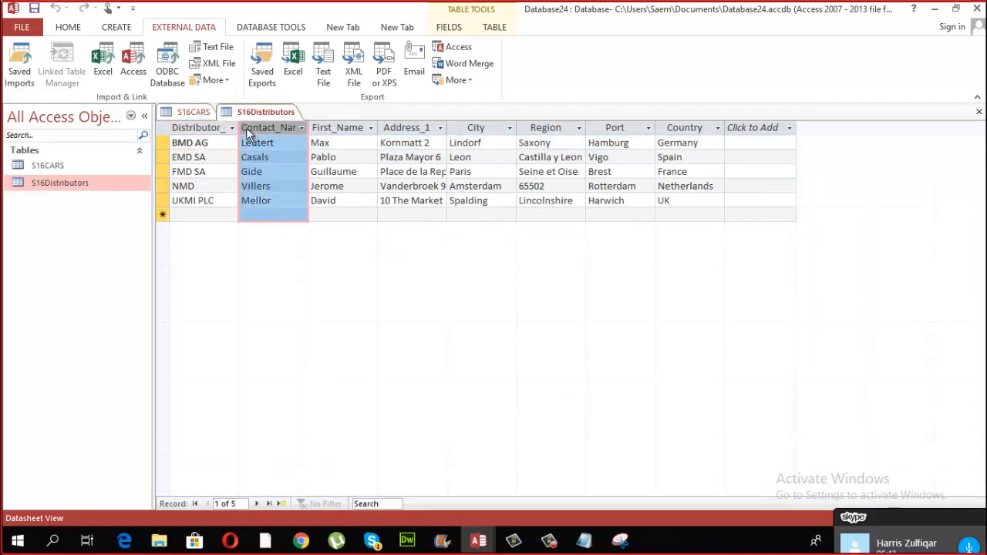
left_click(199, 128)
left_click(194, 112)
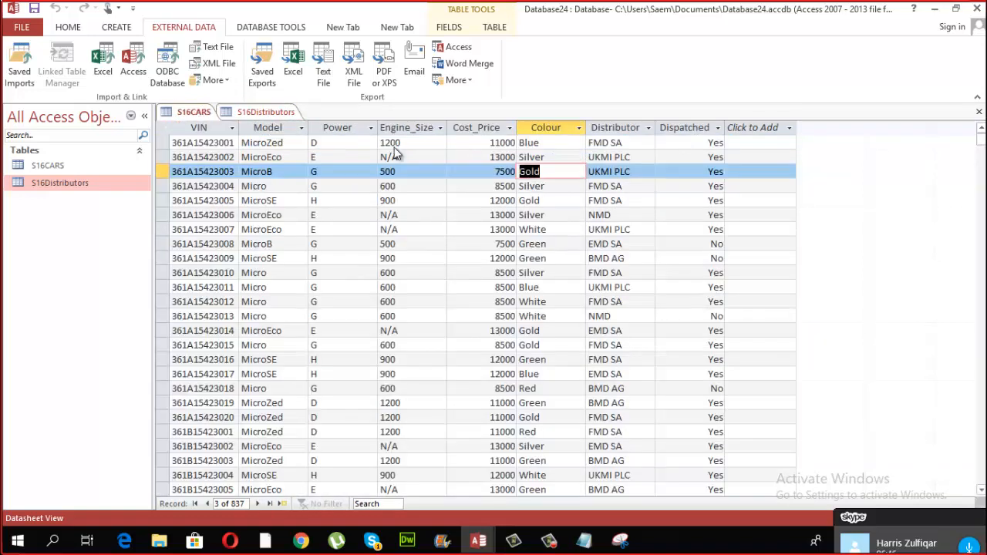
left_click(619, 128)
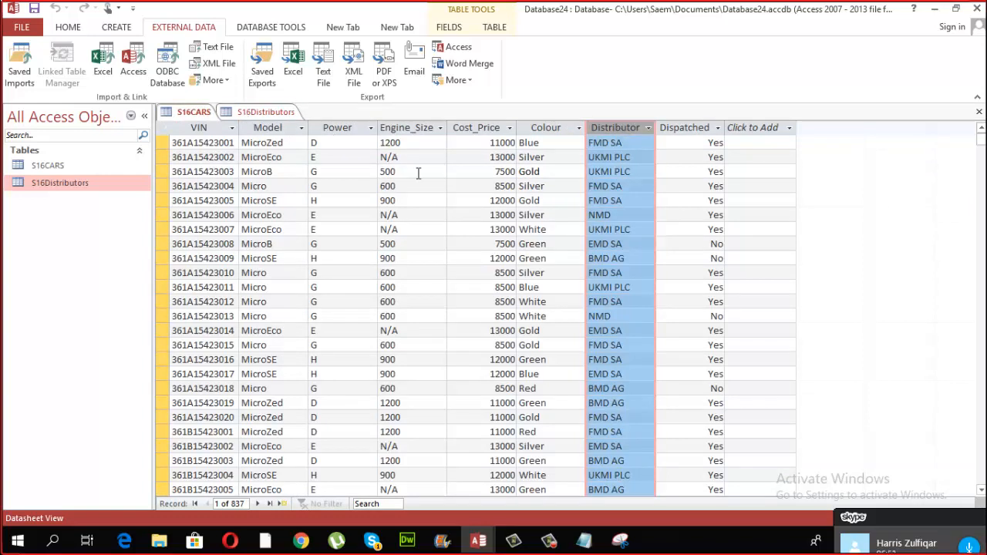
left_click(908, 512)
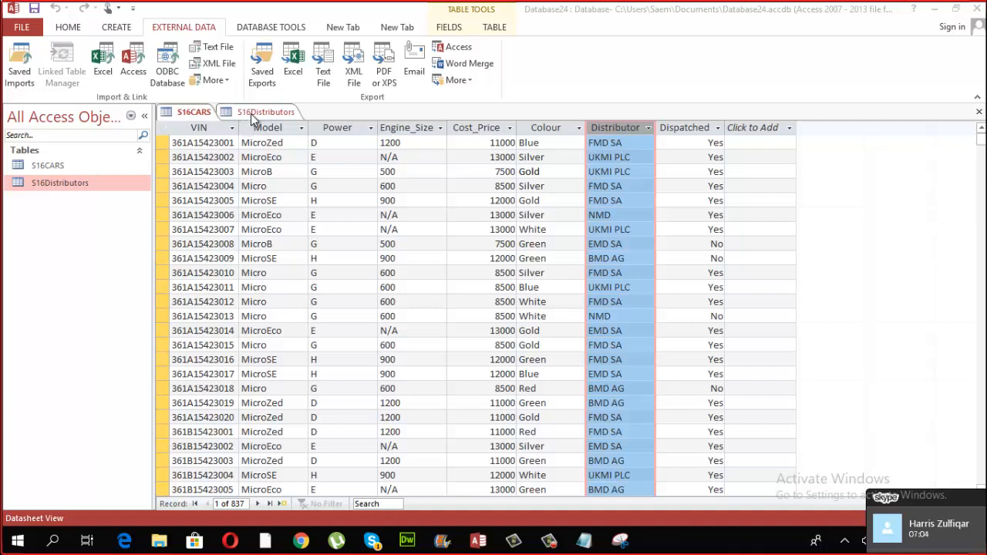
Widen the first column of S16Distributors to fit its Distributor_Code heading
left_click(255, 113)
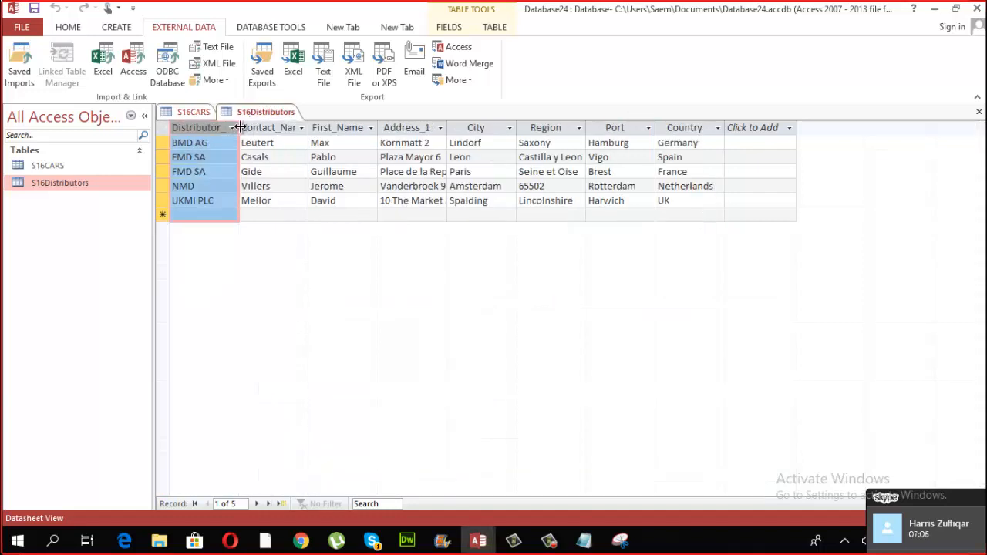
double_click(239, 127)
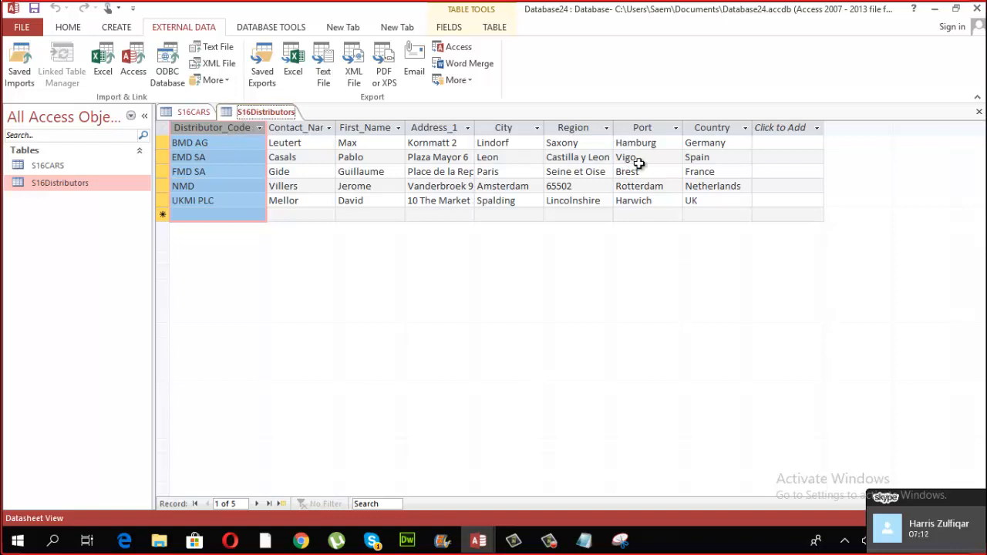
Sort the S16CARS records by Distributor in ascending order
left_click(192, 115)
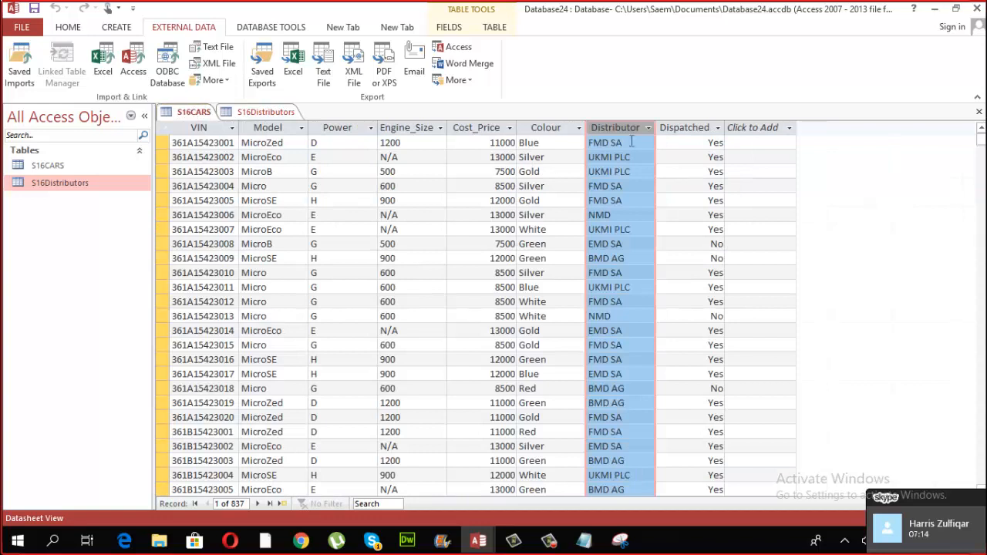
left_click(74, 27)
left_click(216, 50)
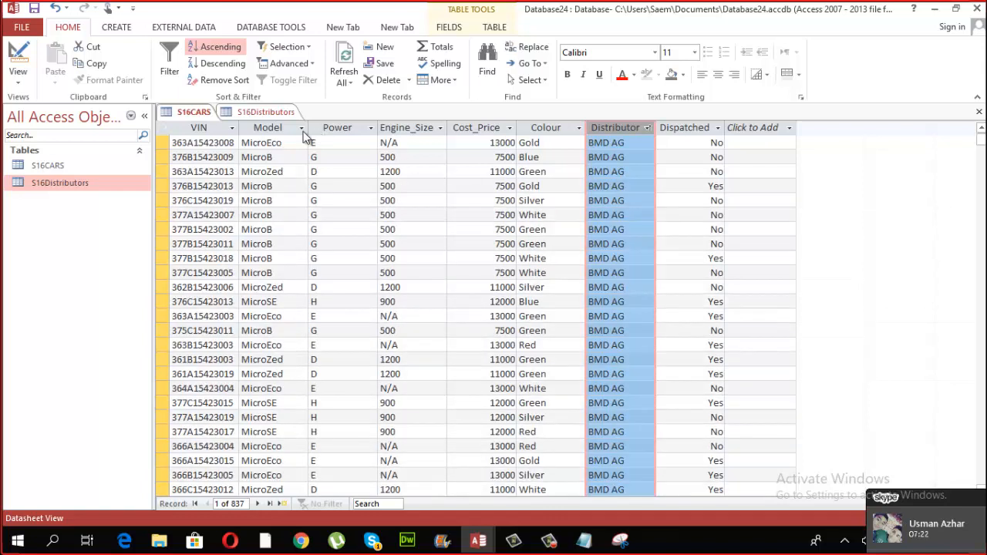
Check the Distributor_Code values in S16Distributors for uniqueness against the repeated Distributor values in S16CARS
left_click(262, 114)
left_click(221, 142)
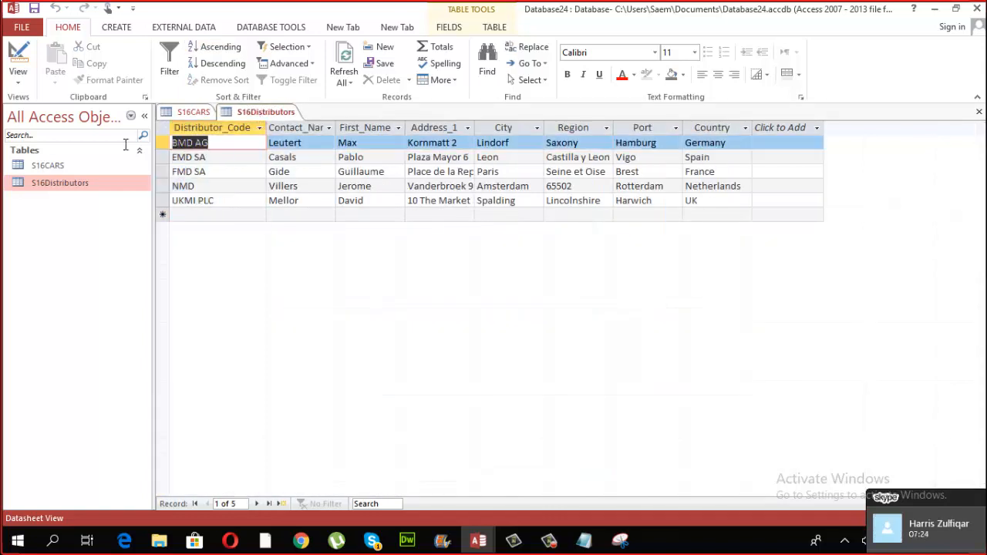
left_click(219, 128)
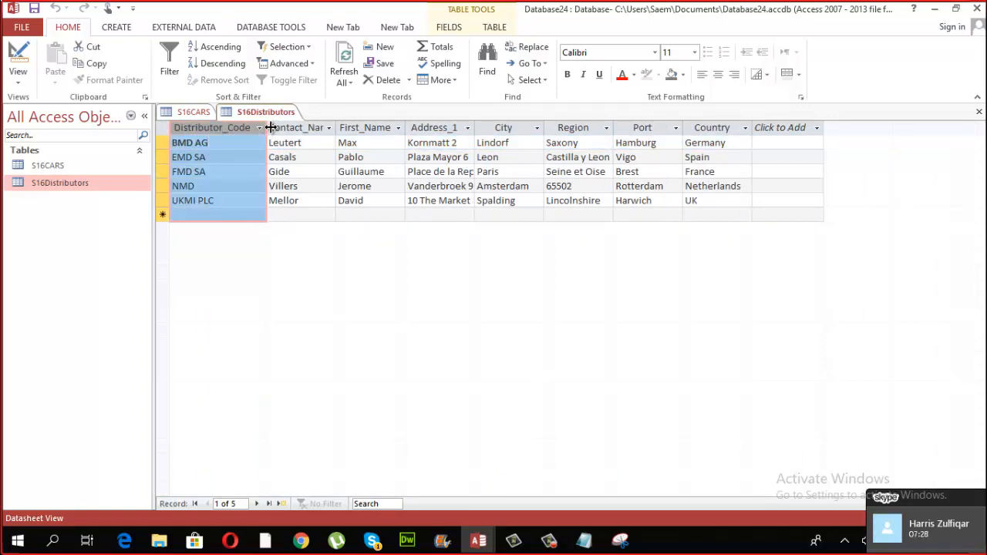
left_click(189, 113)
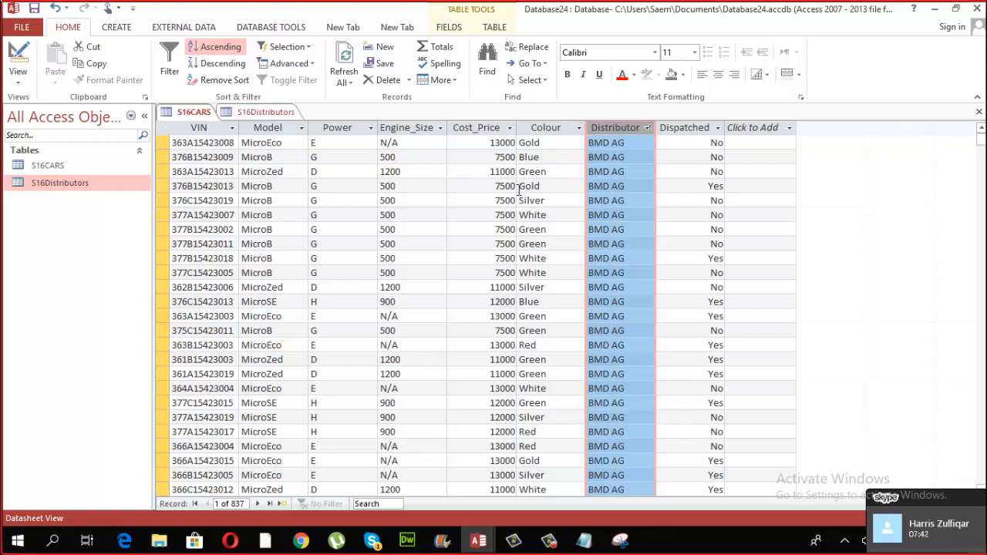
left_click(256, 113)
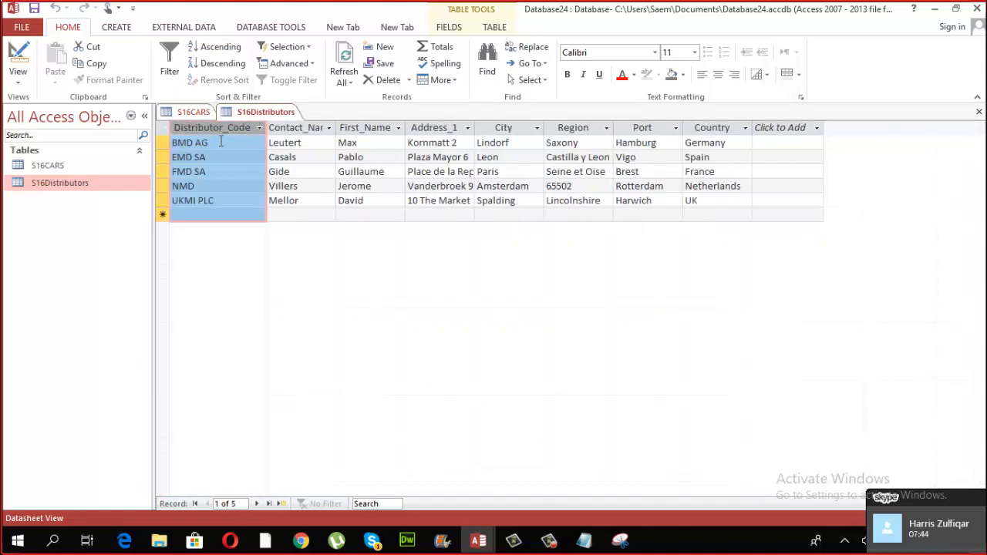
left_click(220, 203)
left_click(226, 126)
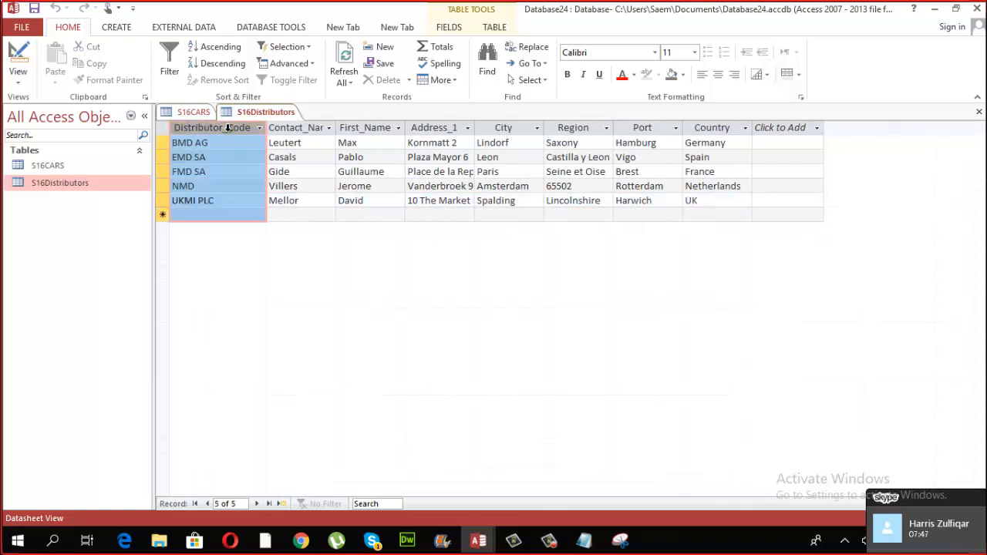
Examine the primary key of S16Distributors in Design View, and return to Datasheet View
left_click(18, 78)
left_click(58, 137)
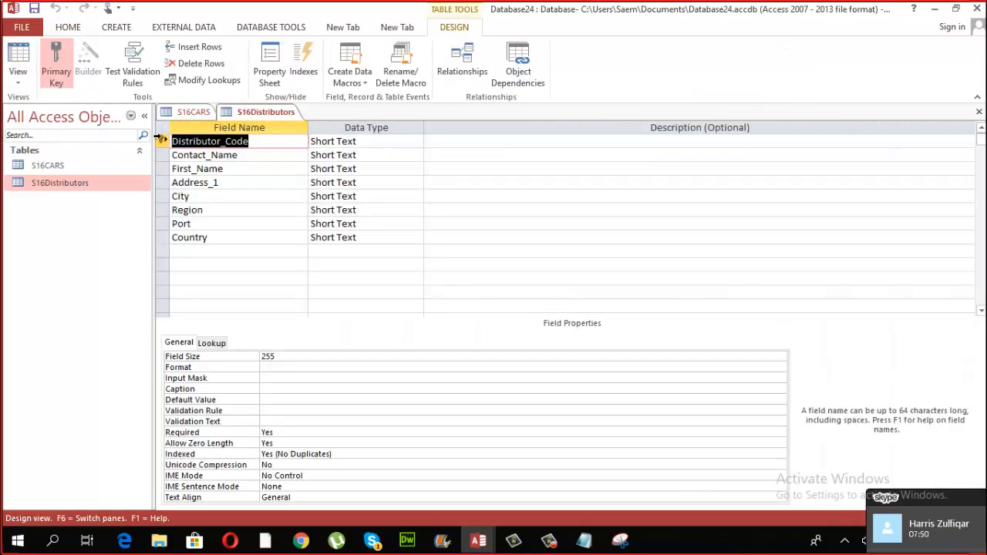
left_click(19, 79)
left_click(58, 101)
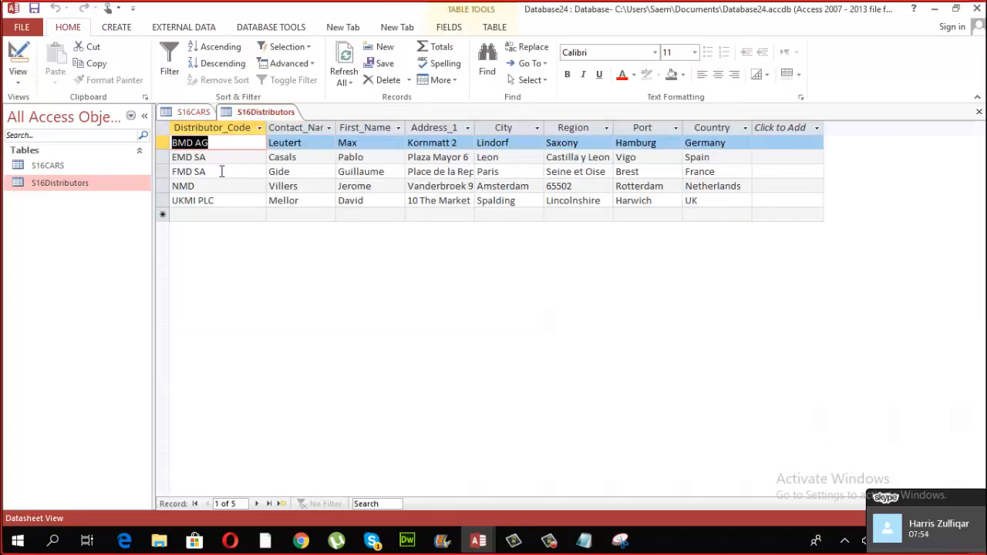
Compare the Distributor_Code values in S16Distributors with the matching Distributor entries in S16CARS, such as BMD AG
left_click(229, 200)
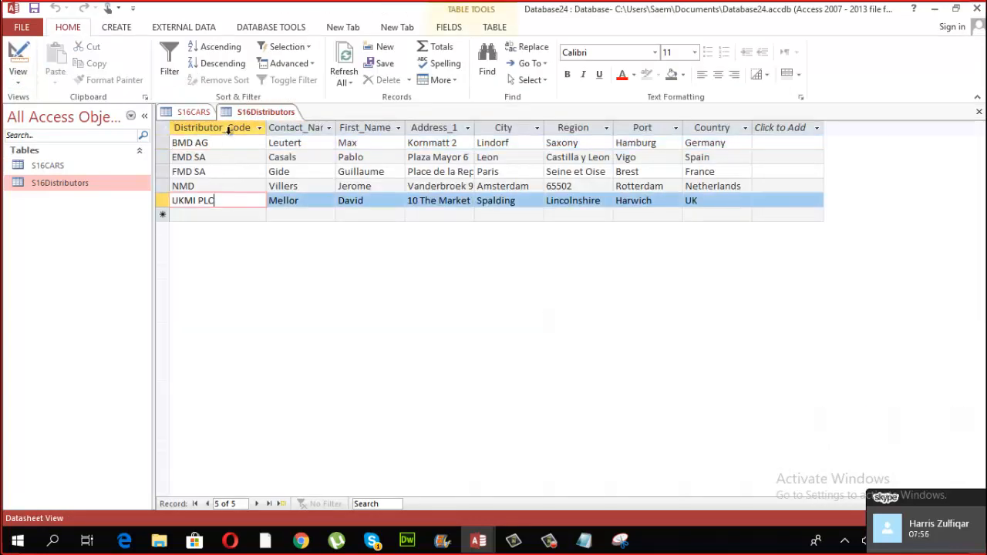
left_click(191, 113)
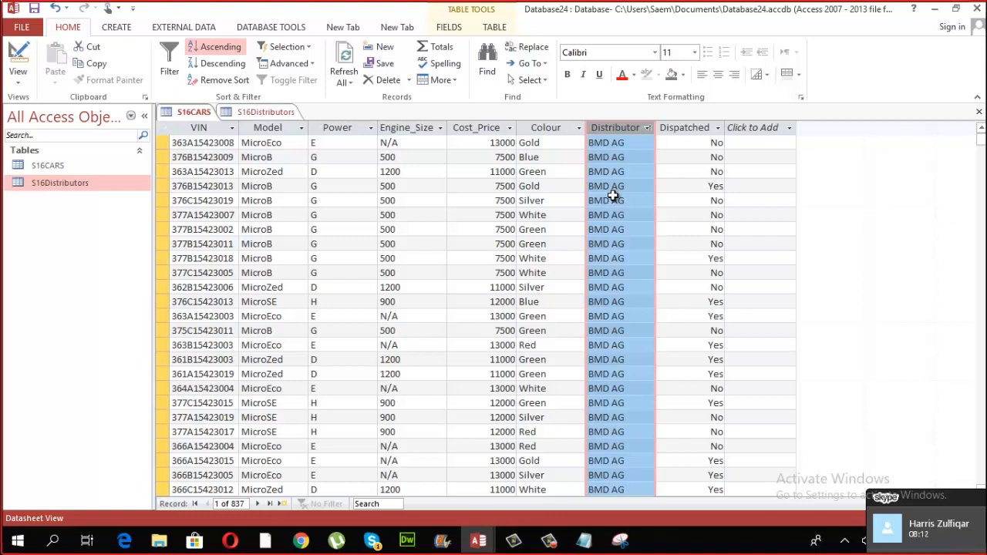
left_click(623, 158)
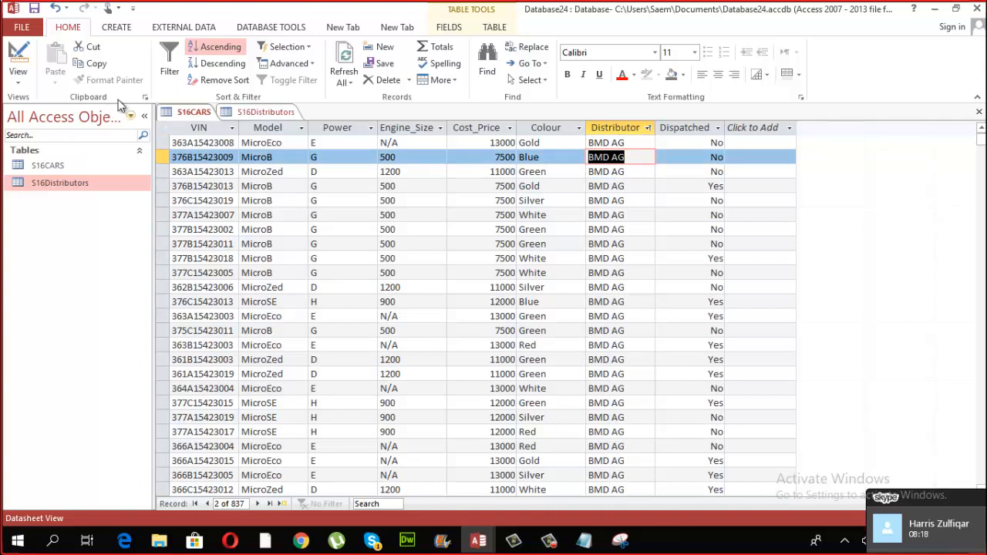
left_click(261, 112)
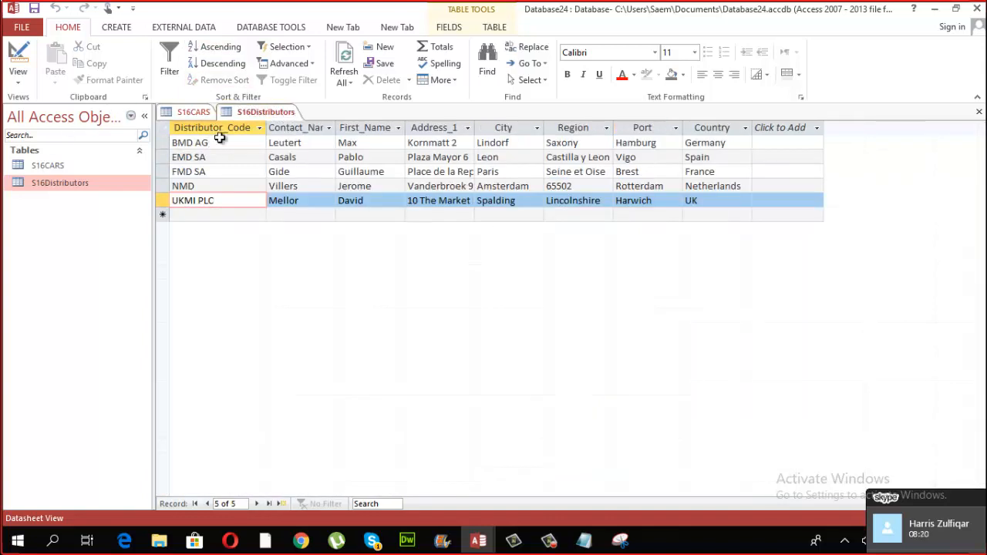
left_click(215, 142)
left_click_drag(215, 142, 155, 143)
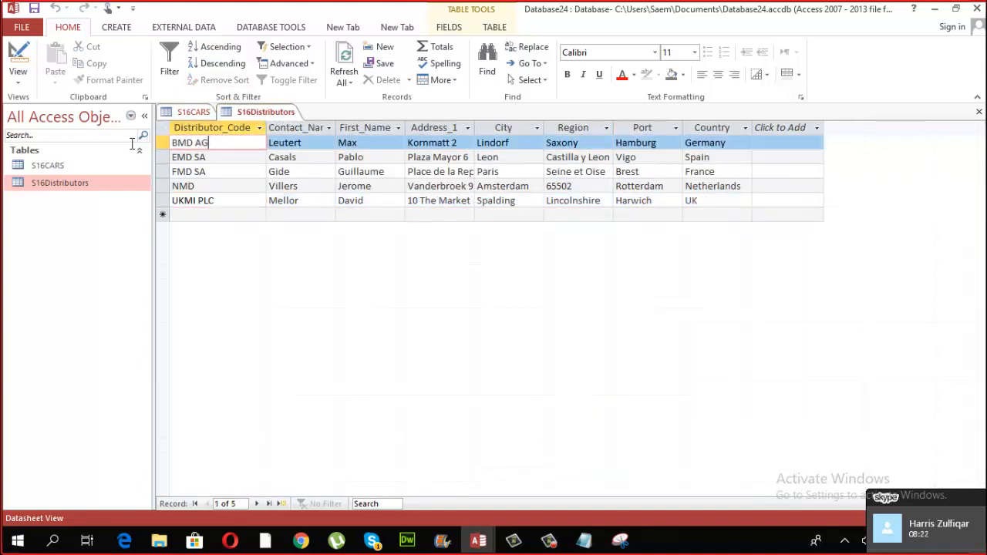
left_click(195, 114)
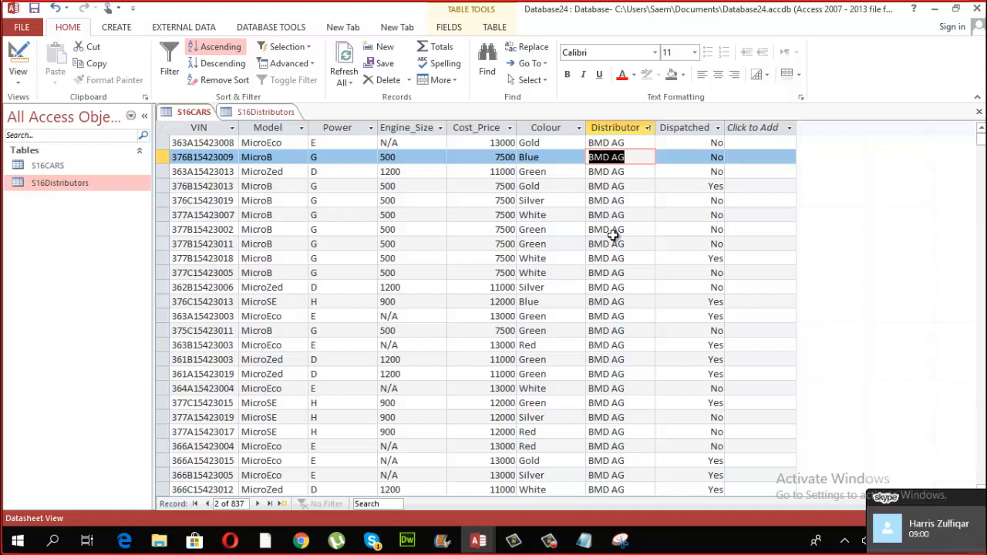
left_click(616, 245)
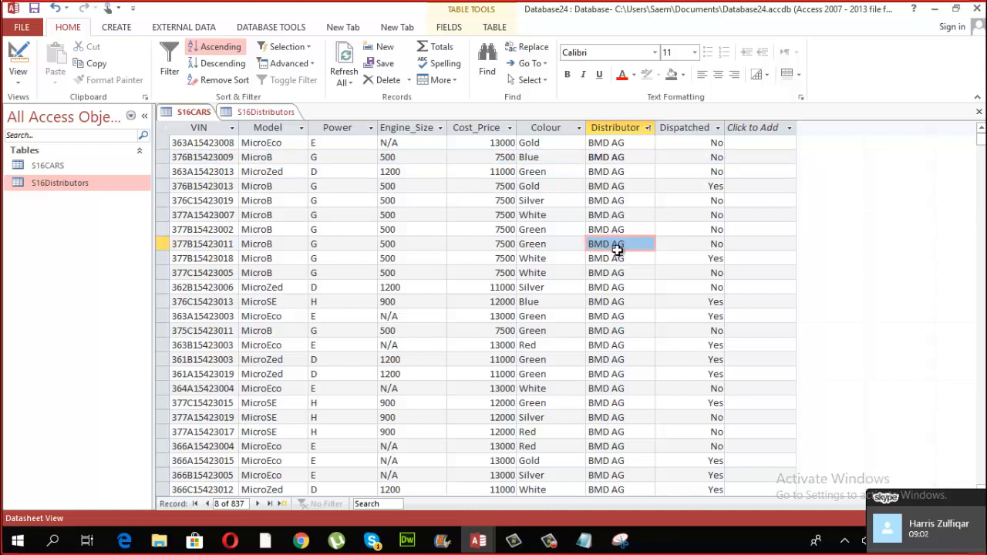
left_click(631, 258)
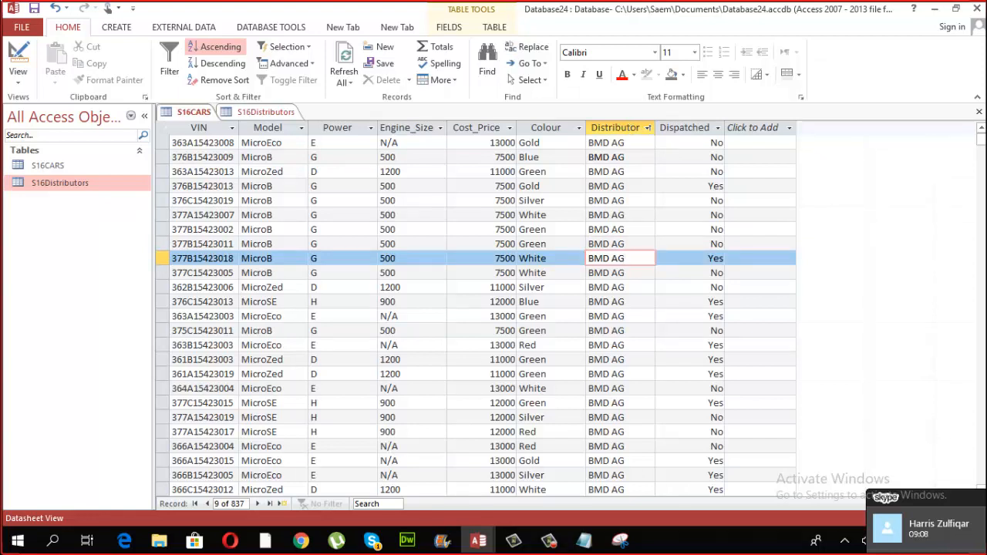
Close the S16CARS and S16Distributors tables without saving their design and layout changes
left_click(979, 112)
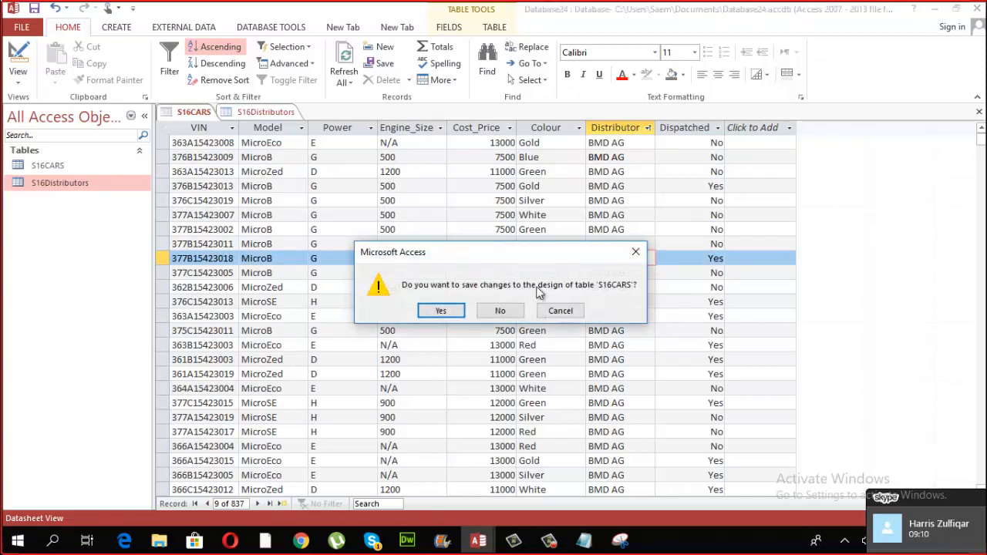
left_click(500, 310)
key("ctrl+w")
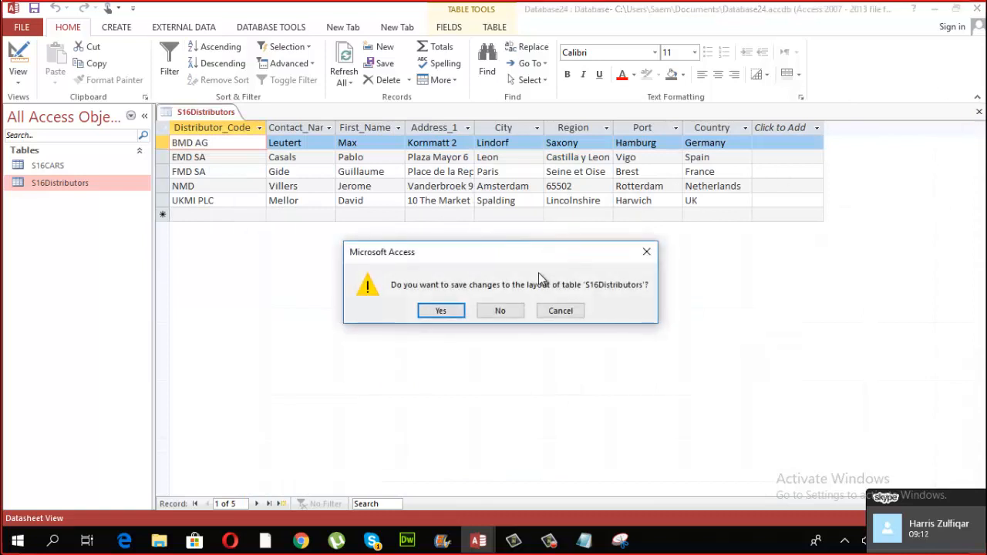
left_click(502, 311)
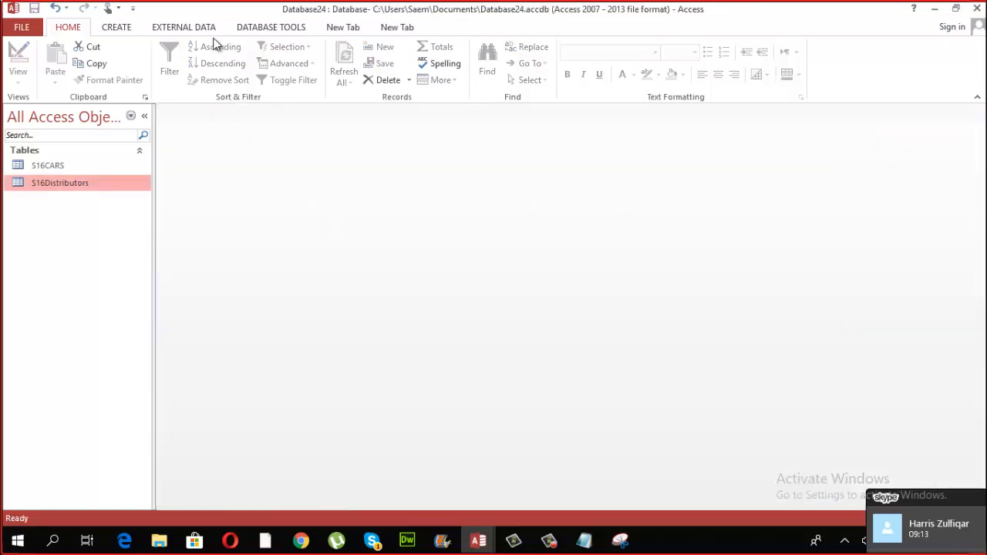
Open the database relationships layout and add the S16CARS and S16Distributors tables to it
left_click(256, 28)
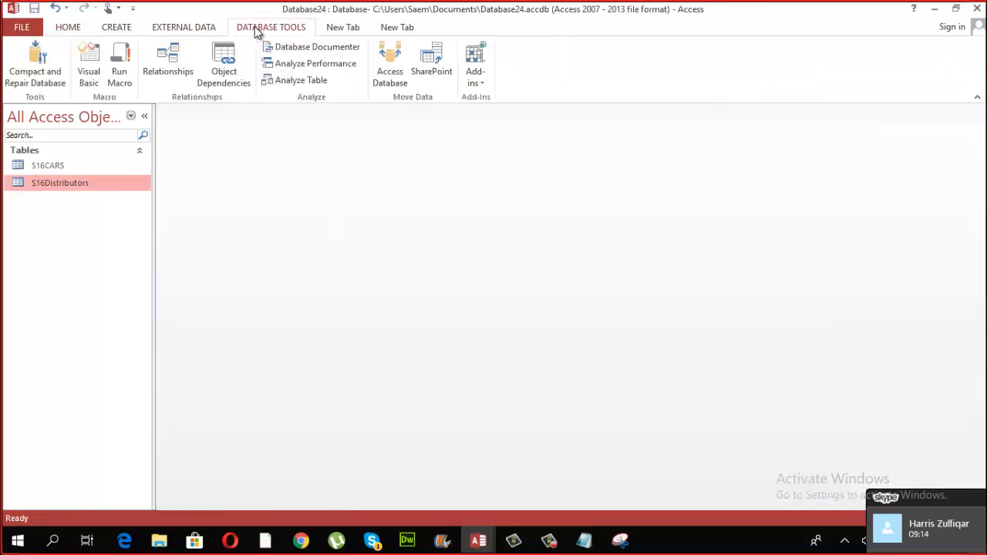
left_click(178, 77)
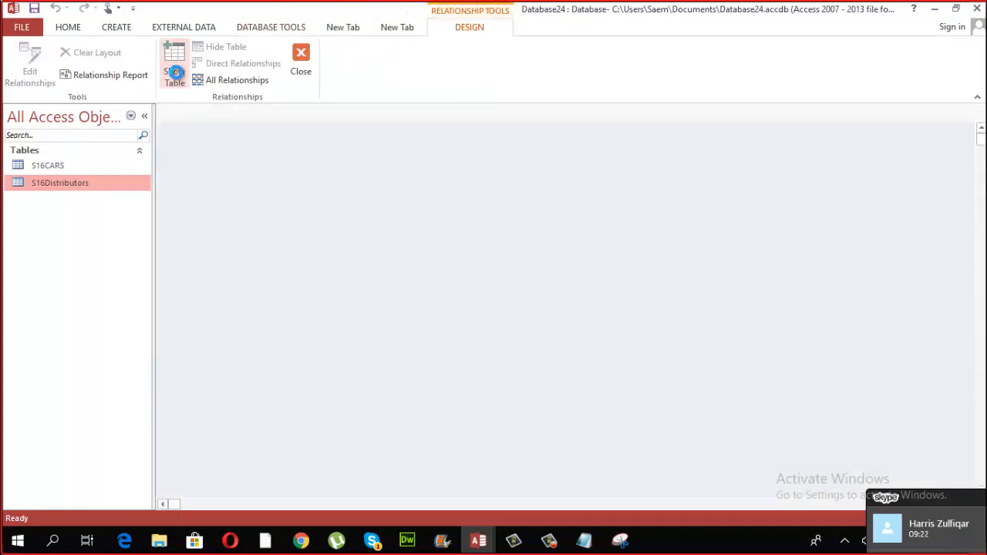
key("shift+Down")
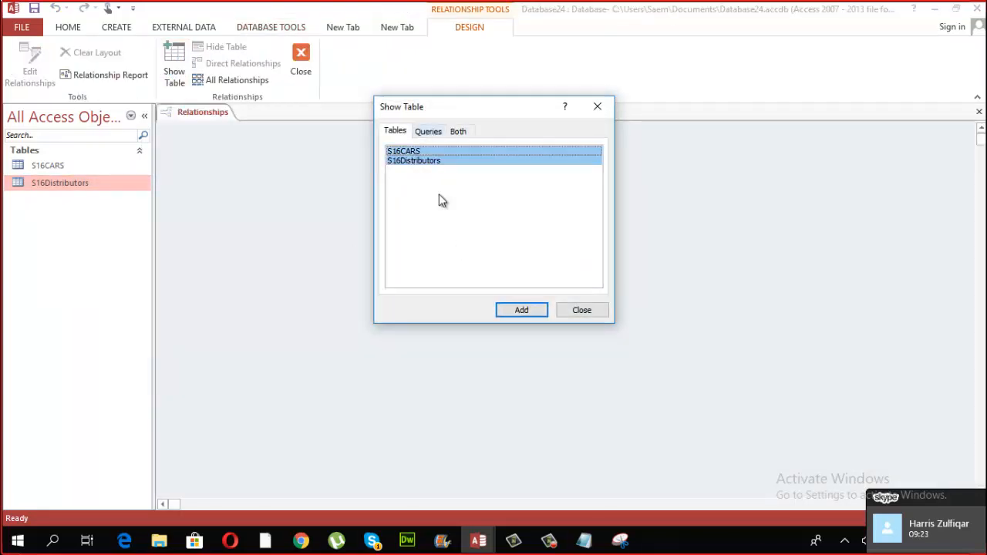
left_click(523, 309)
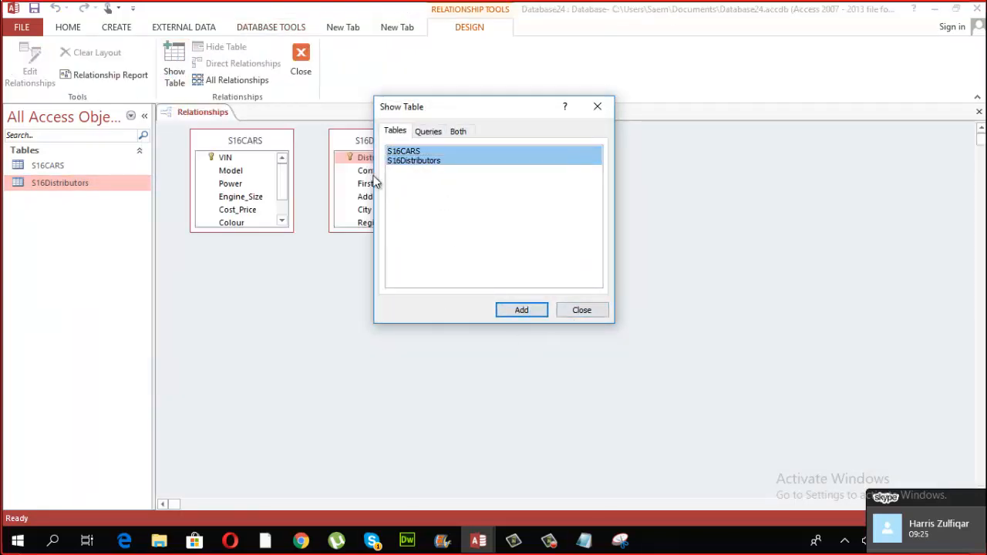
left_click(572, 313)
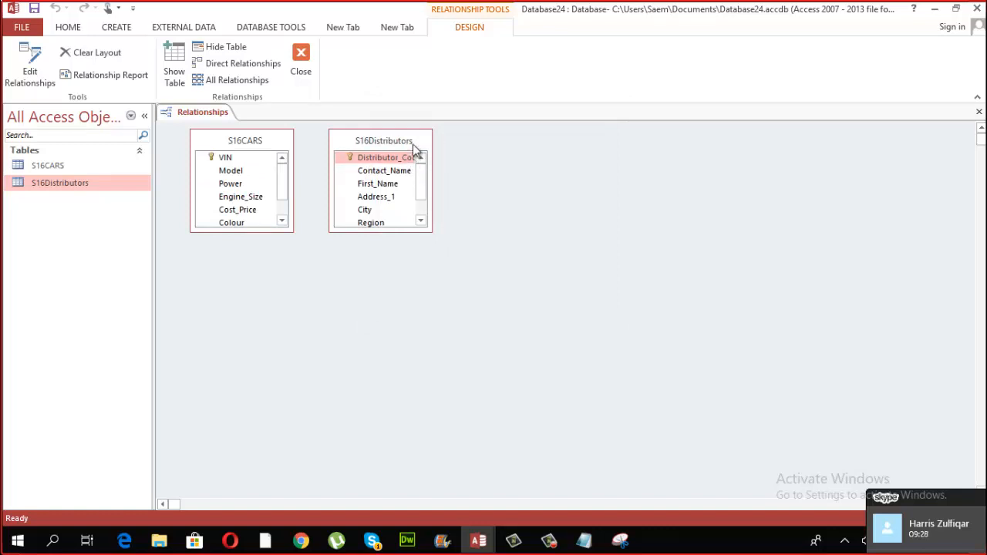
Enlarge the S16Distributors and S16CARS boxes to show all their fields, and space them apart in the relationships layout
left_click_drag(412, 144, 604, 155)
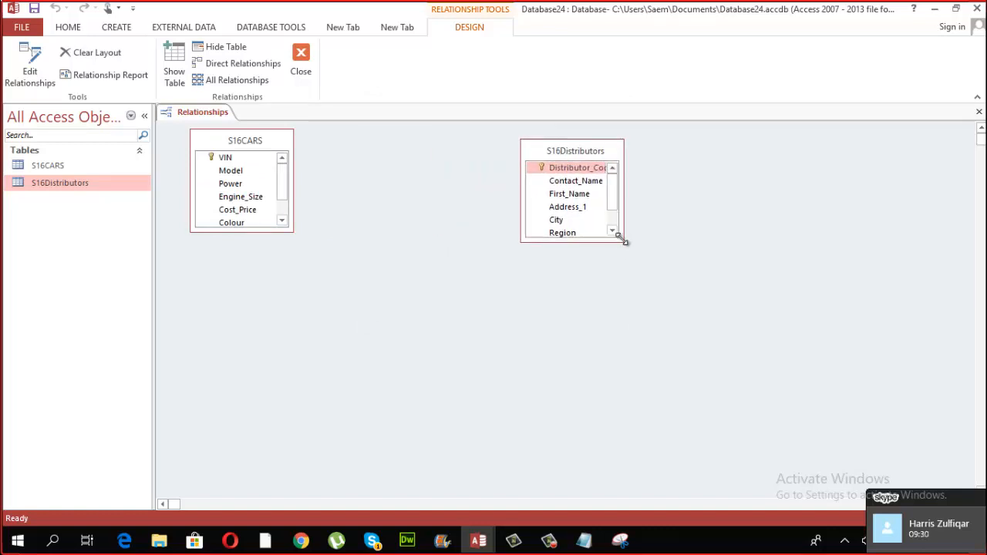
left_click_drag(623, 239, 634, 284)
left_click_drag(294, 230, 340, 313)
left_click_drag(311, 141, 421, 153)
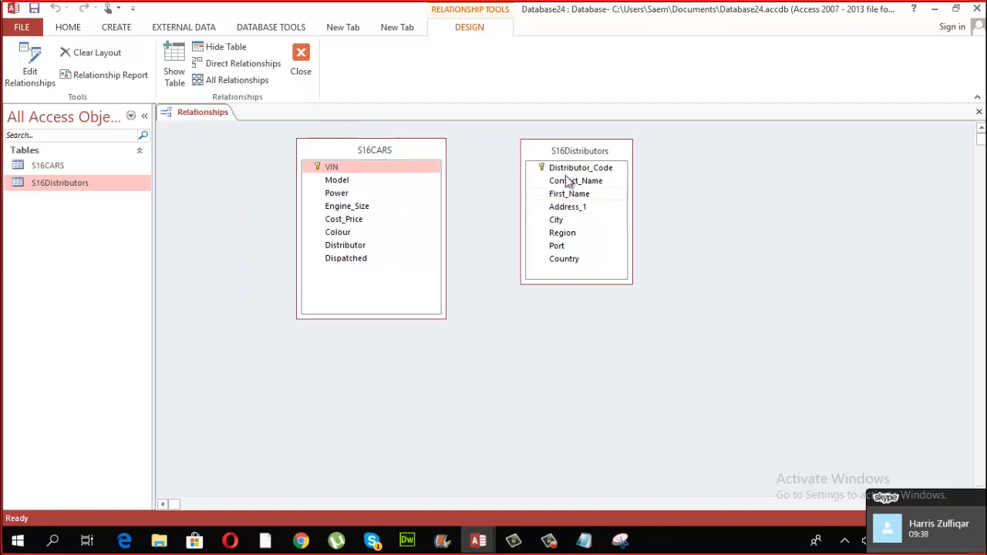
Create a one-to-many relationship from Distributor_Code in S16Distributors to Distributor in S16CARS, without enforcing referential integrity
left_click_drag(577, 168, 352, 252)
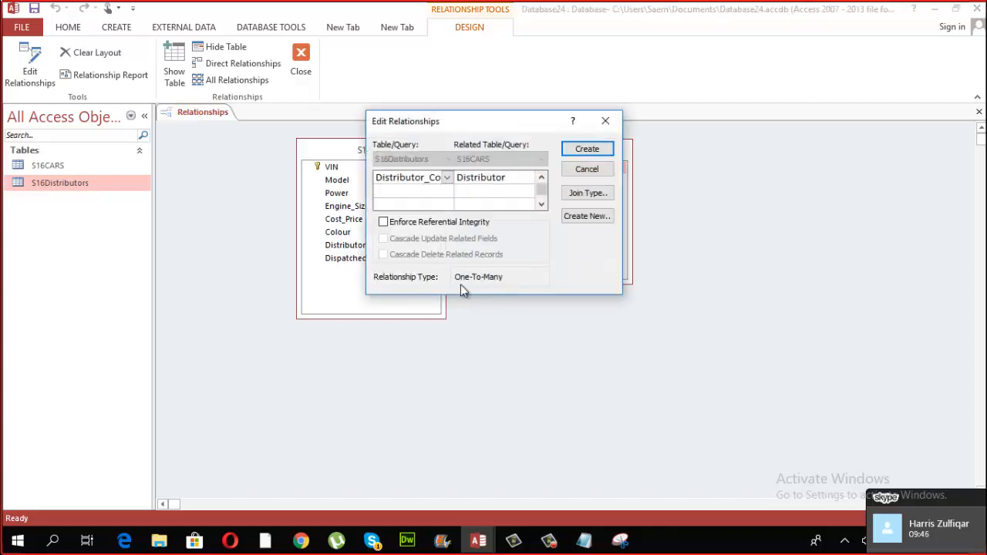
left_click(587, 151)
left_click_drag(590, 152, 608, 158)
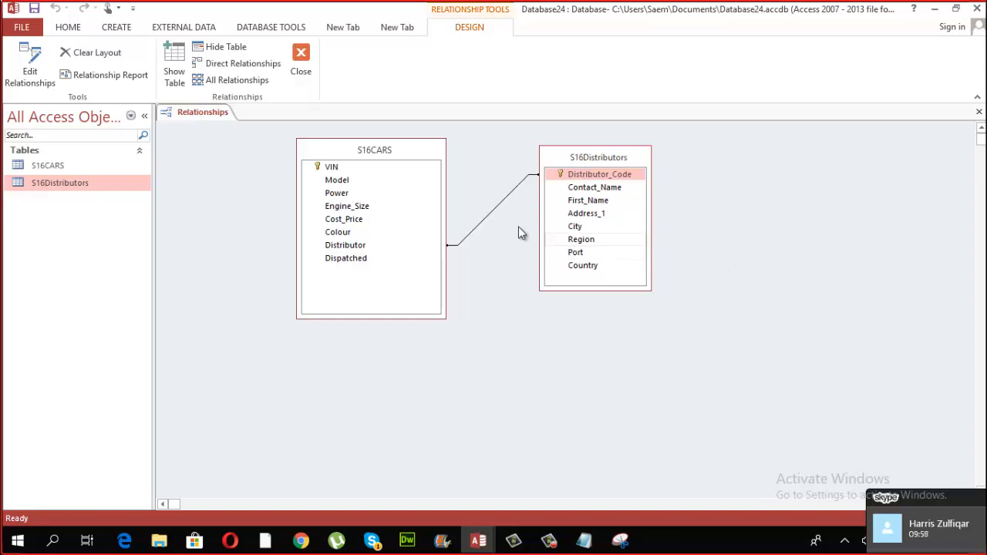
Inspect the link between the two tables without editing it, and close the relationships layout with its changes saved
double_click(495, 209)
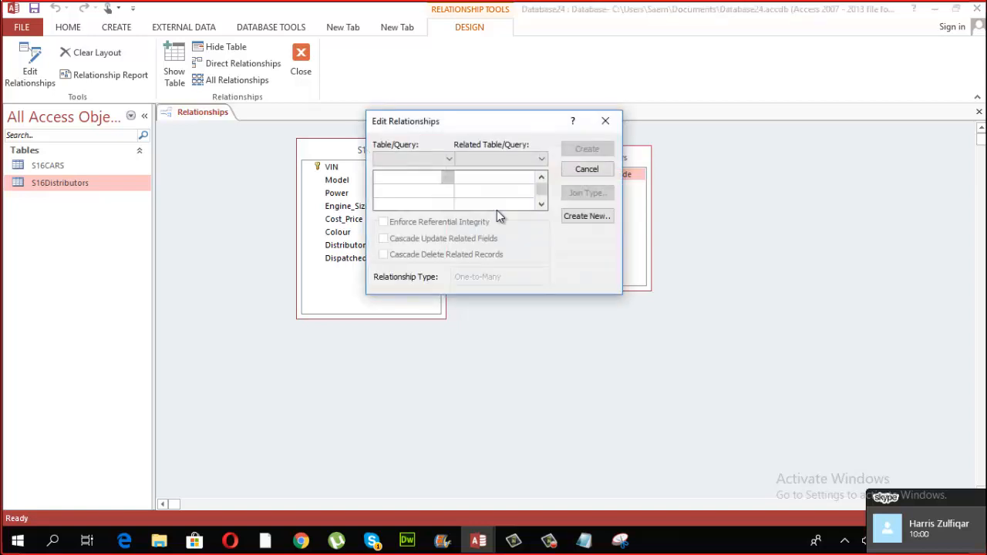
left_click(590, 173)
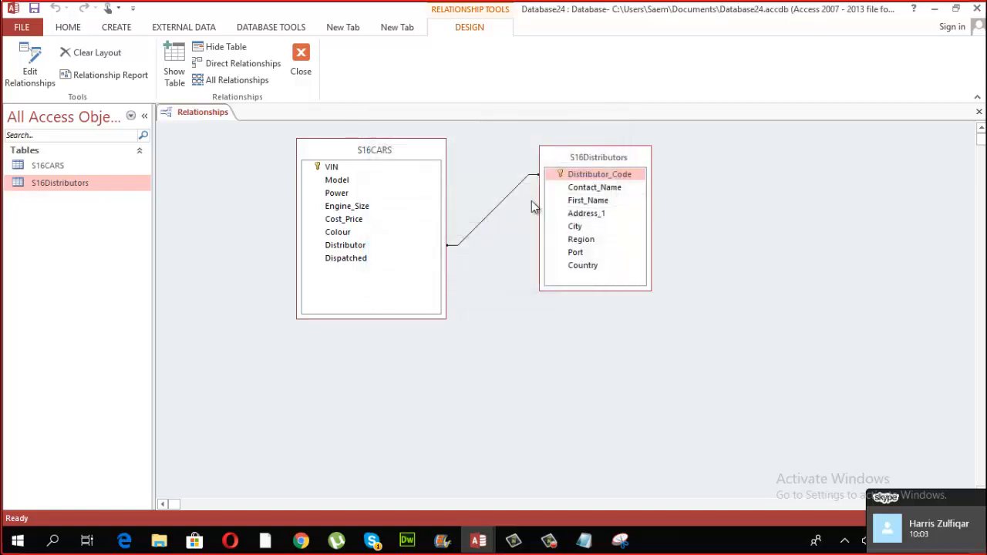
left_click(499, 208)
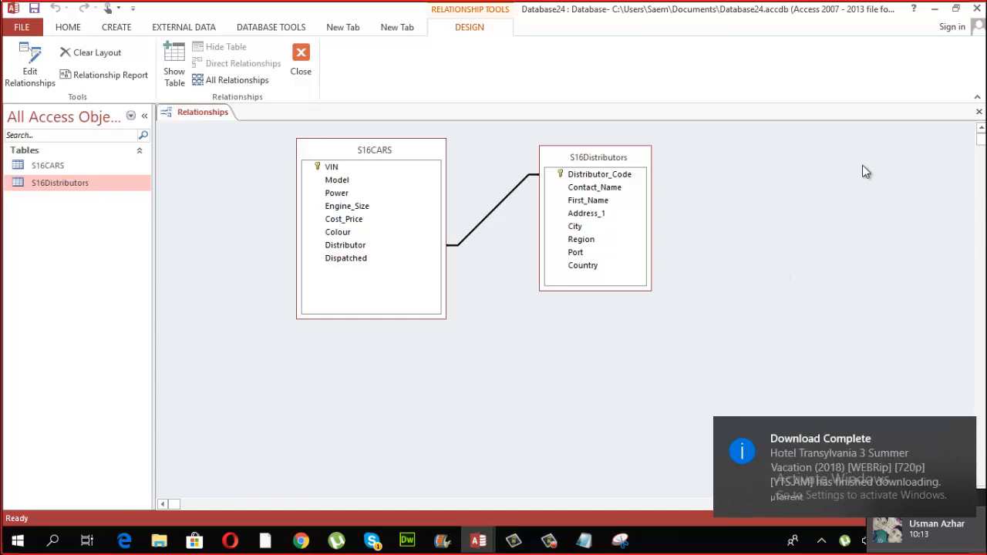
left_click(979, 112)
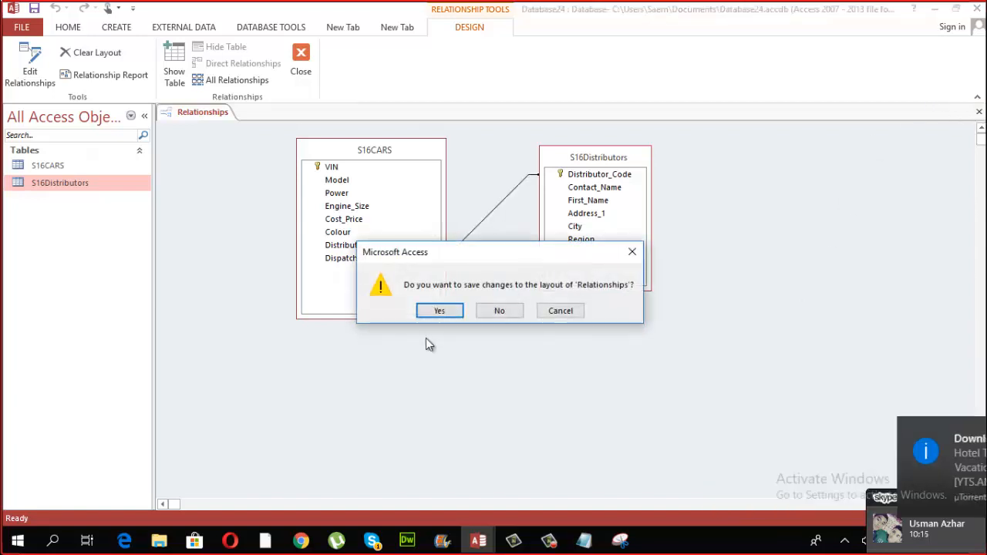
left_click(442, 312)
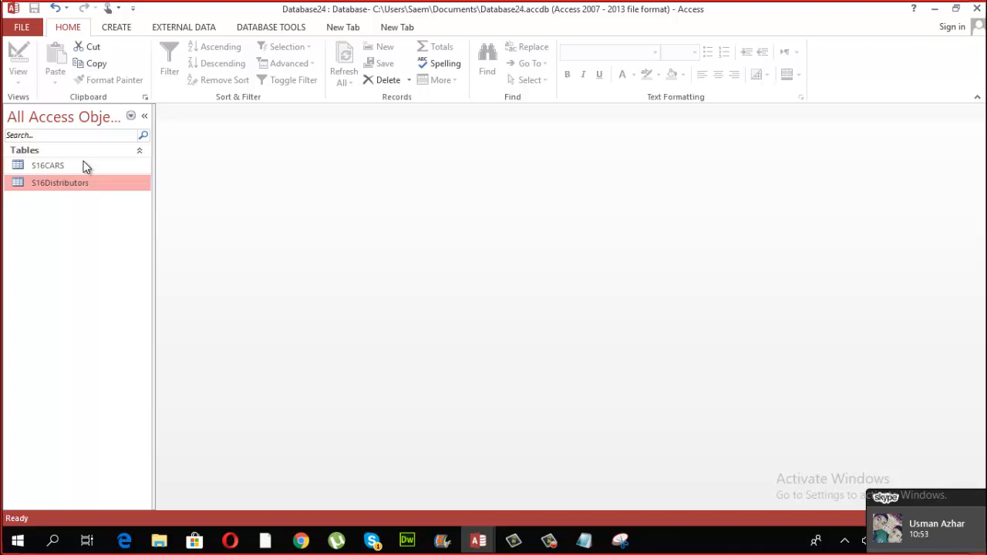
Open S16Distributors and examine the related car records under EMD SA, FMD SA, NMD and BMD AG, collapsing each one again
left_click(119, 28)
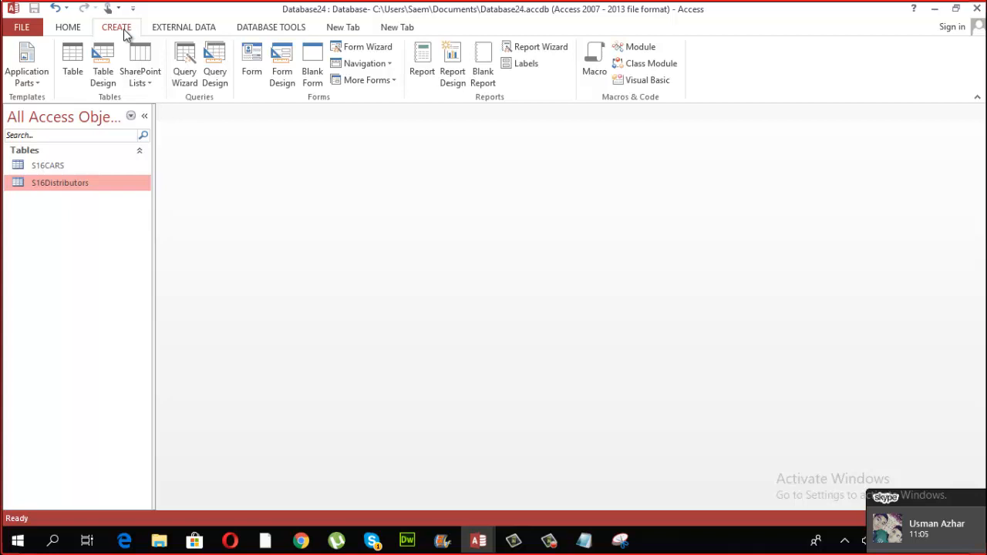
double_click(88, 183)
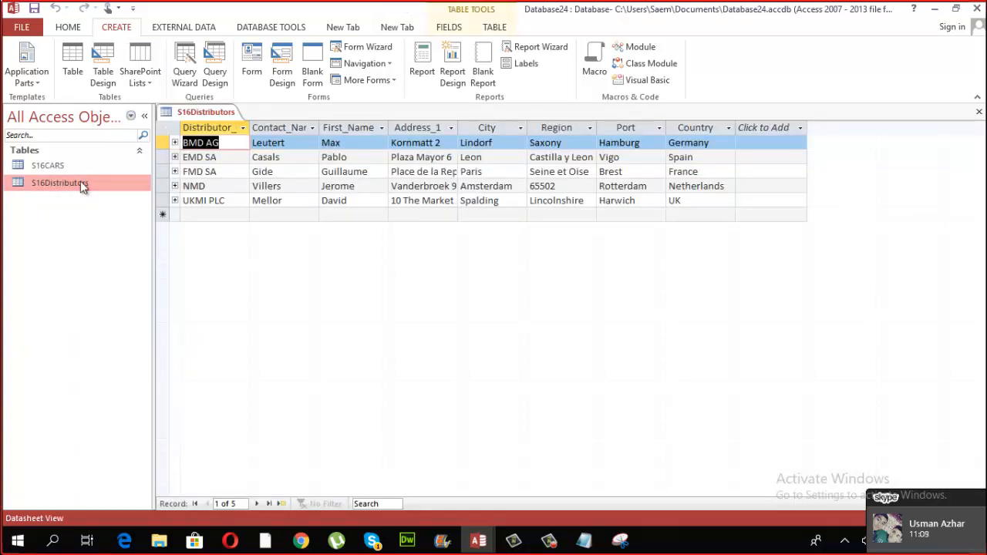
left_click(978, 112)
double_click(126, 185)
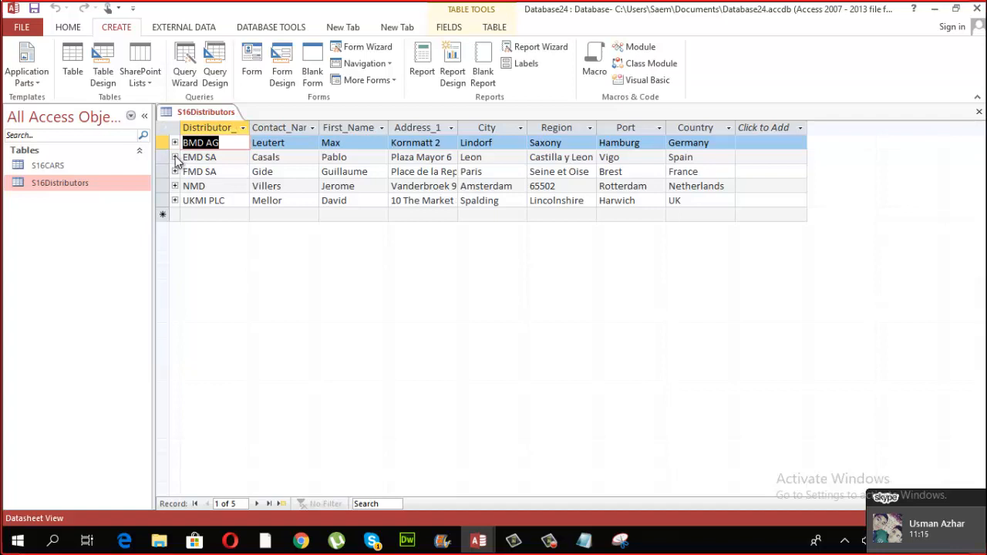
left_click(176, 157)
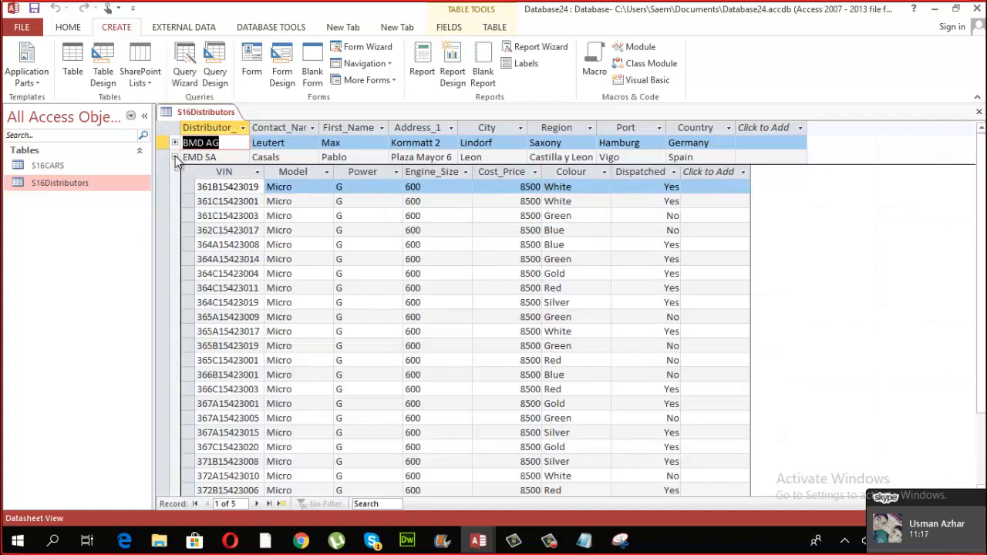
left_click(175, 157)
left_click(175, 172)
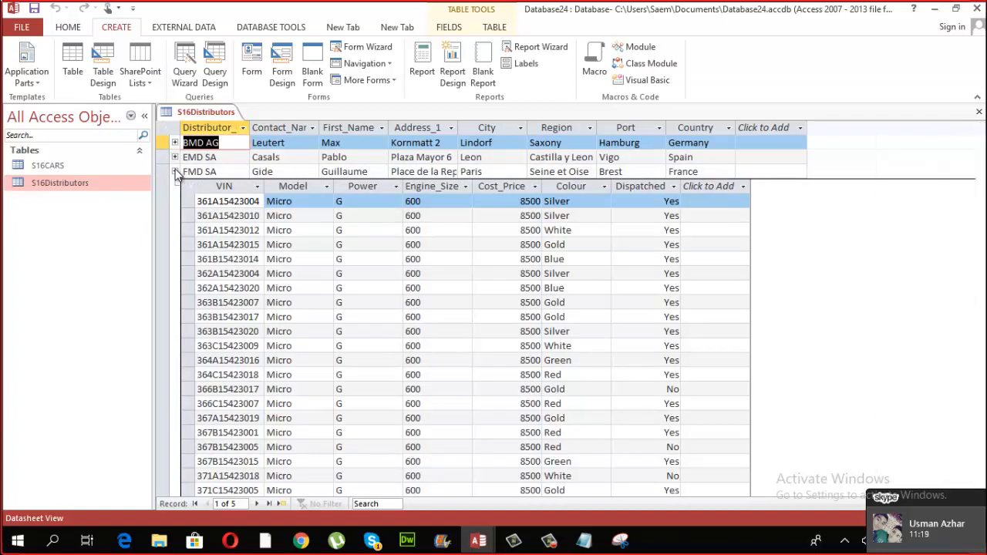
left_click(175, 171)
left_click(175, 186)
left_click(175, 187)
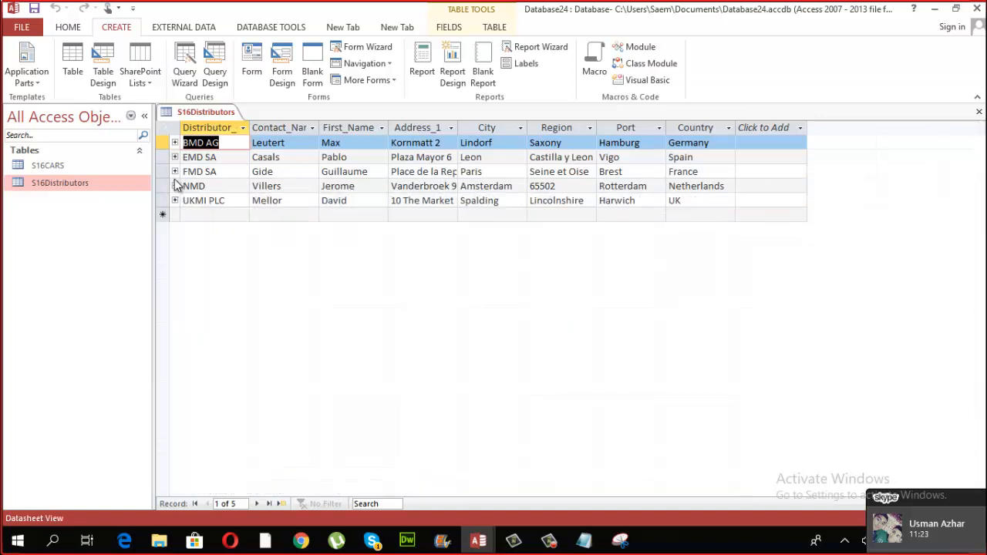
left_click(175, 142)
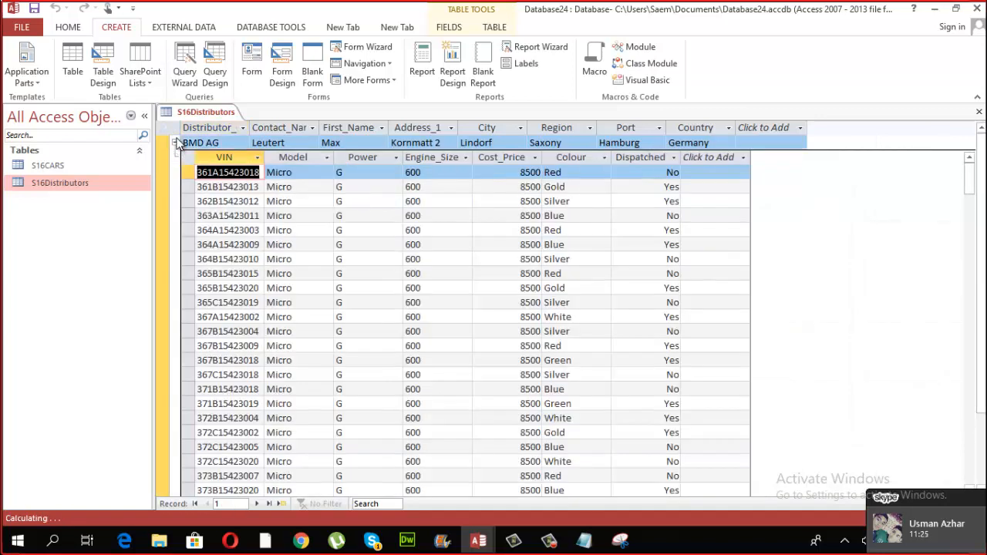
left_click(175, 143)
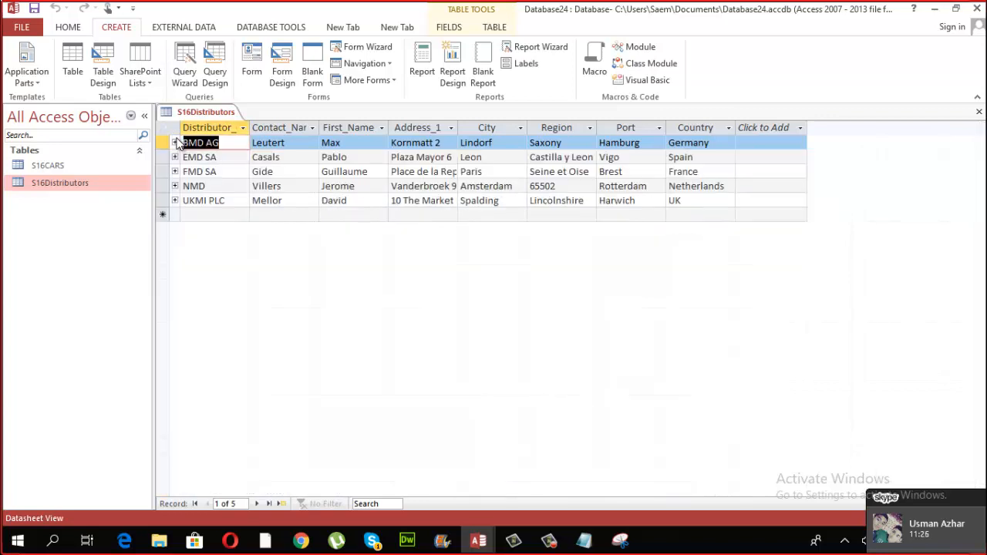
Open S16CARS and sort its records in ascending order by Distributor to examine the cars grouped by distributor
double_click(83, 165)
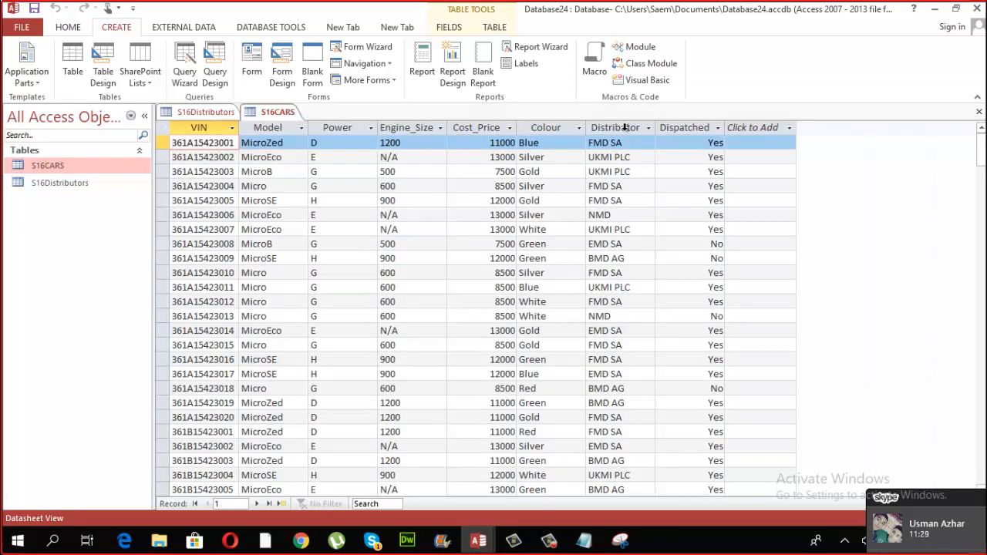
left_click(627, 127)
left_click(68, 31)
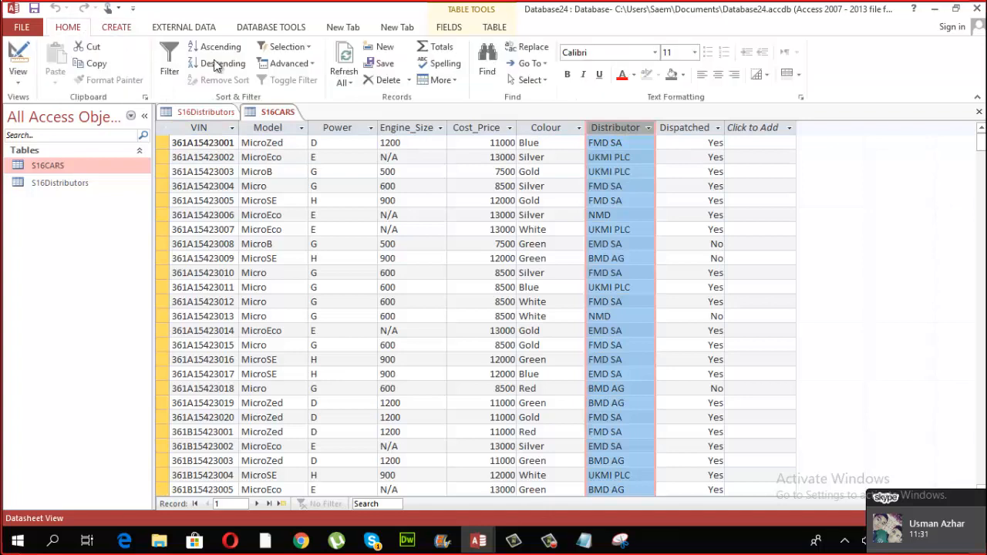
left_click(216, 46)
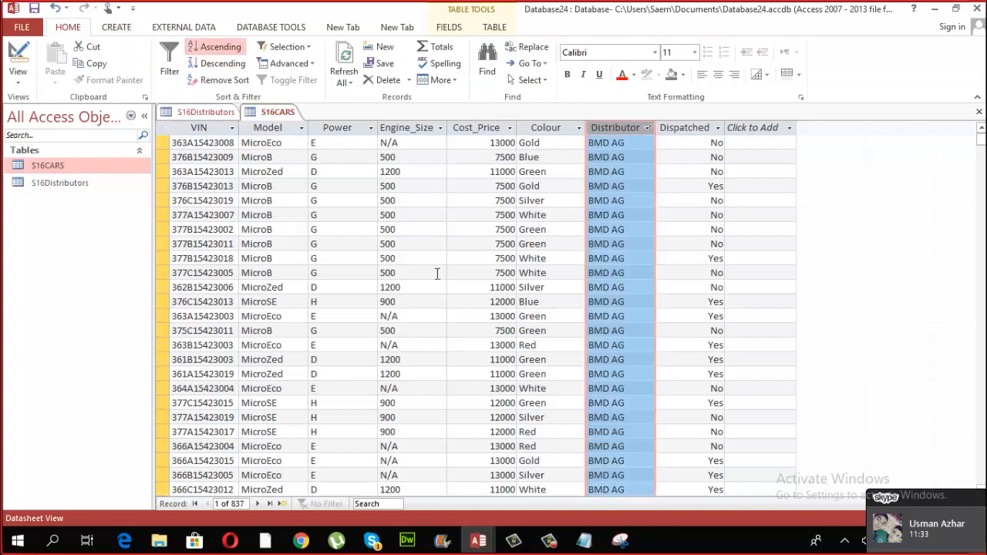
scroll(436, 275, "down", 6)
scroll(522, 301, "up", 6)
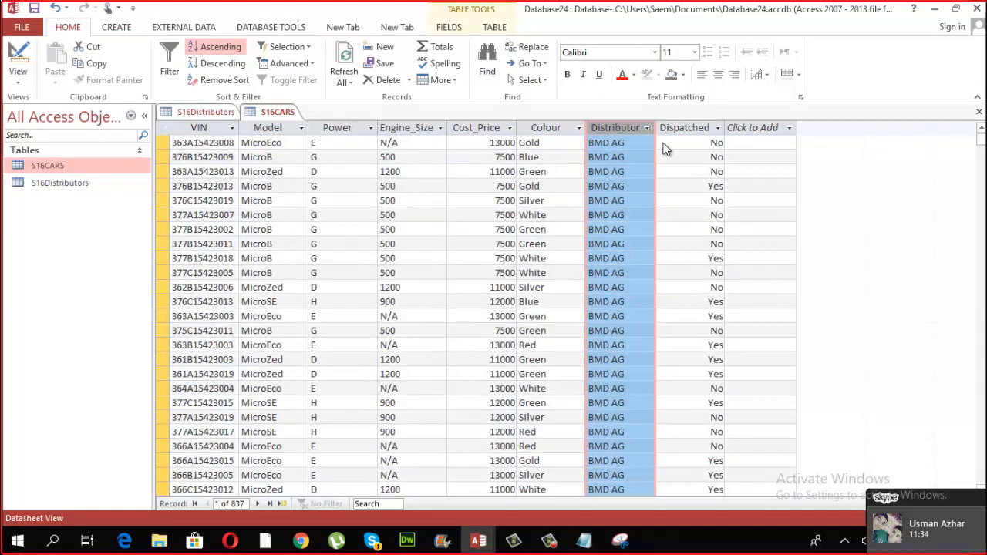
Close S16CARS without saving its layout changes, and close S16Distributors as well
left_click(979, 112)
left_click(500, 311)
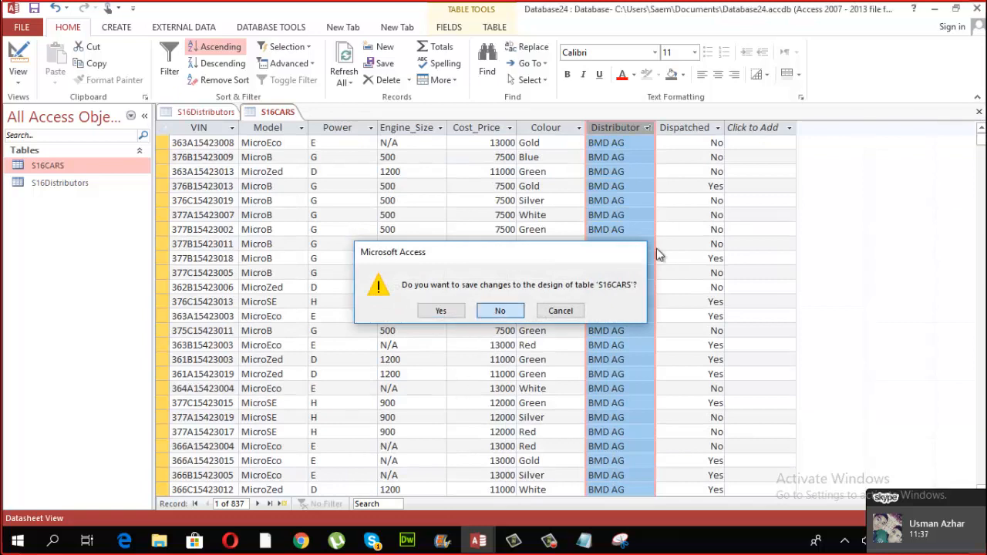
left_click(979, 112)
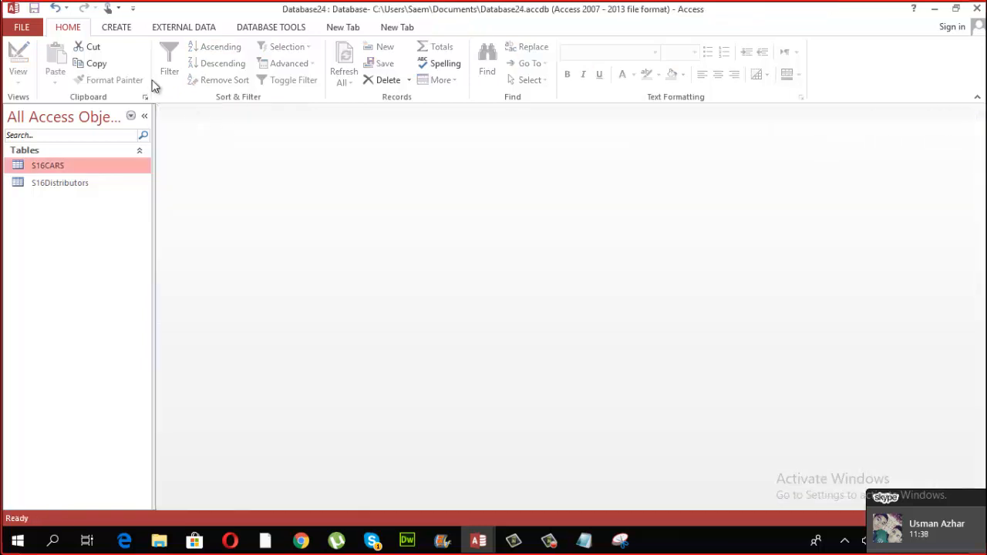
Create a new query in design view based on the S16CARS and S16Distributors tables
left_click(126, 30)
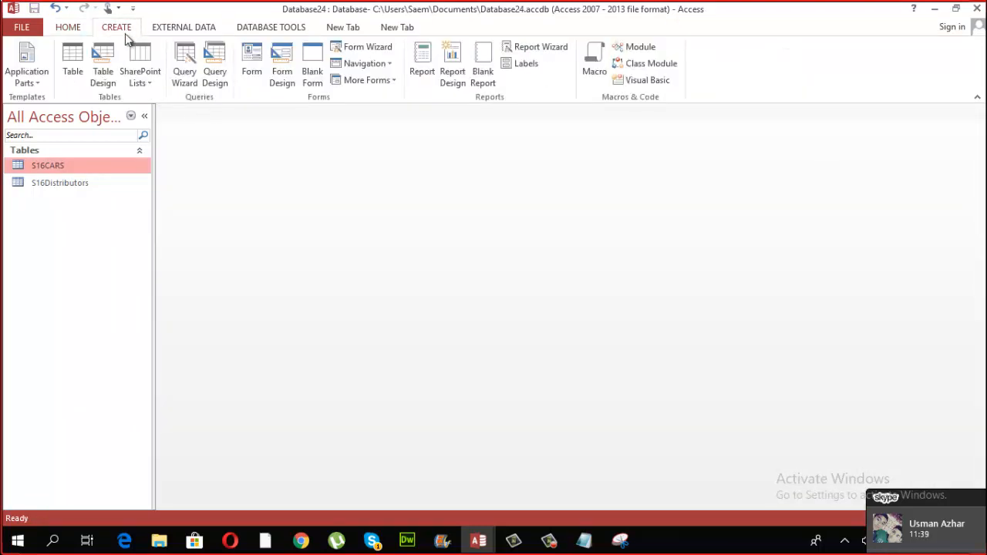
left_click(216, 78)
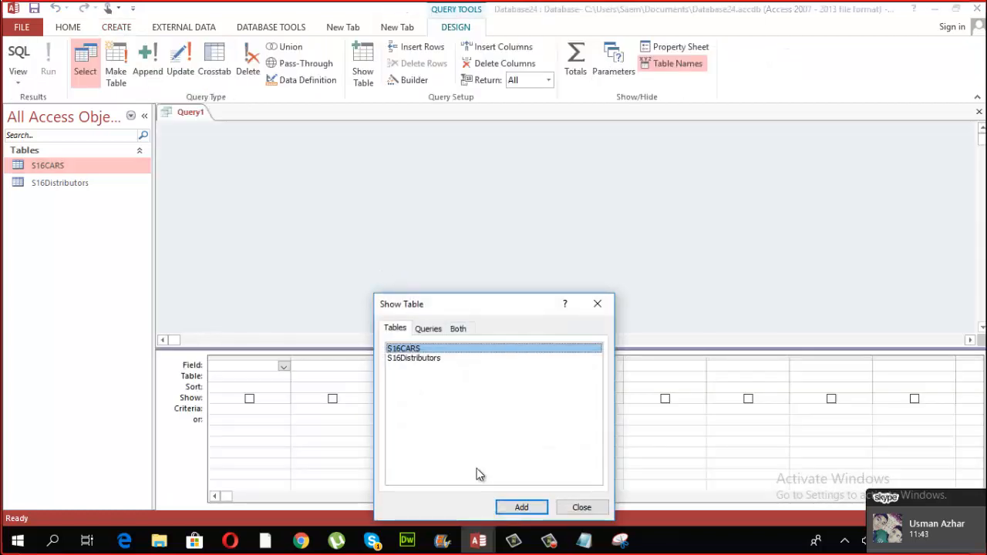
left_click(475, 471, "shift")
left_click(520, 507)
left_click(580, 507)
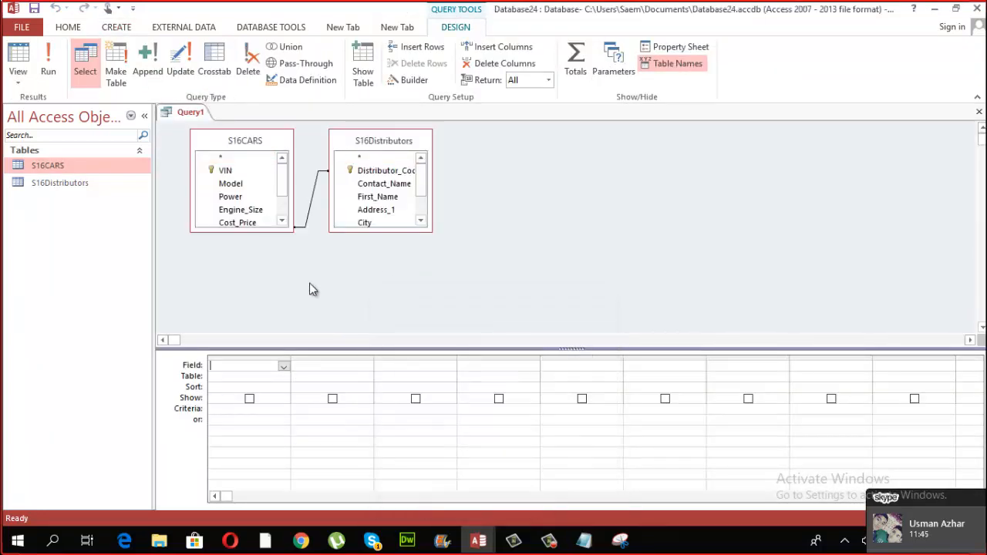
Enlarge the S16CARS field list and add Model, Power, Engine_Size and Cost_Price to the query
left_click_drag(285, 234, 307, 331)
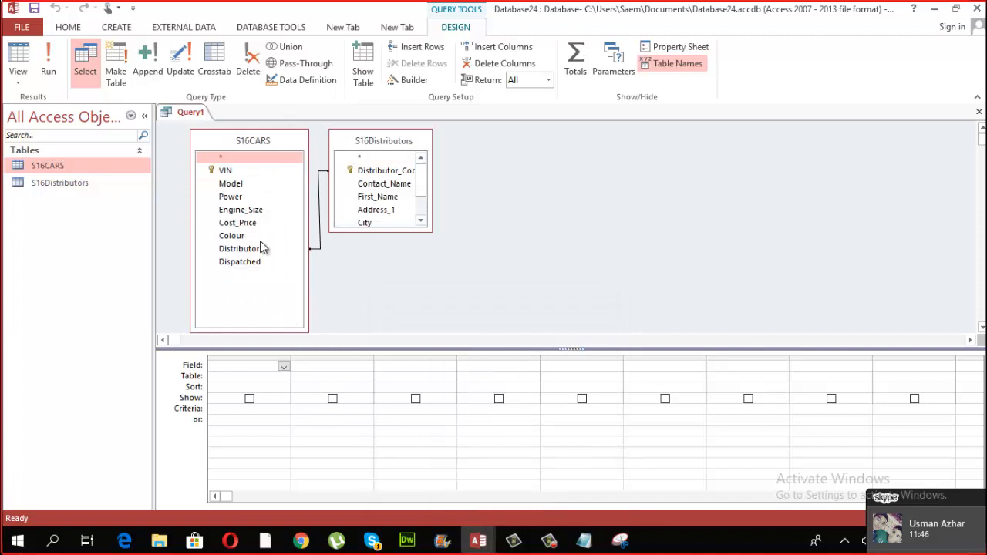
double_click(255, 185)
double_click(255, 195)
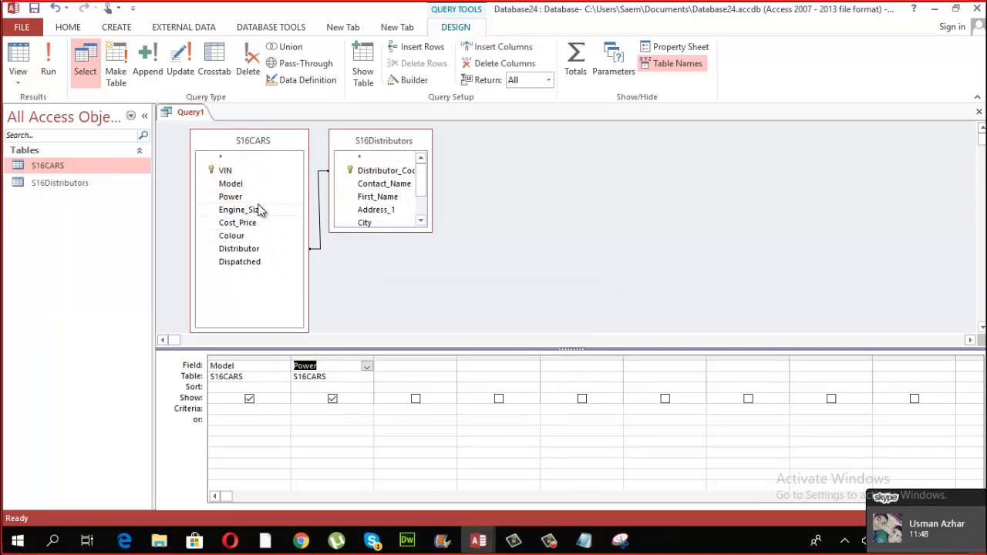
double_click(256, 210)
double_click(257, 223)
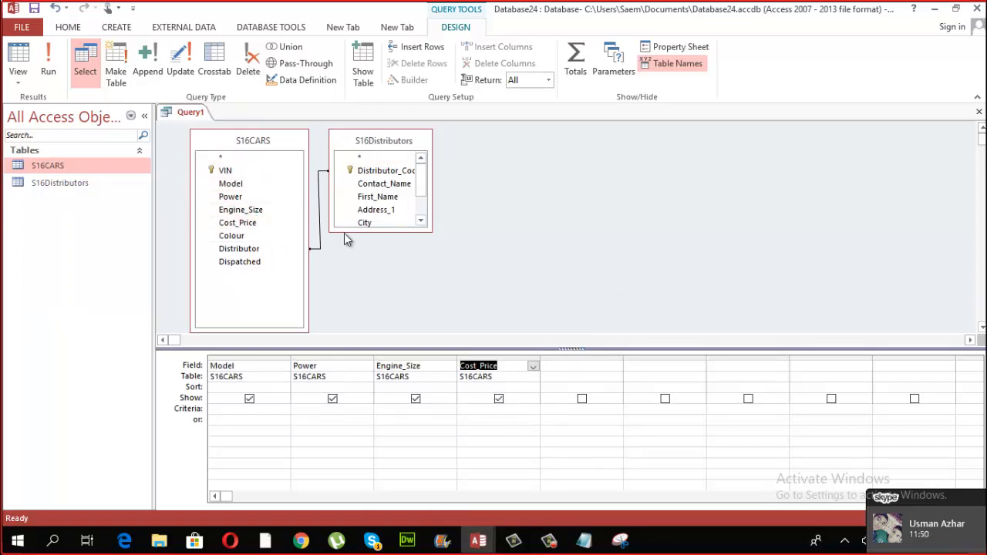
Enlarge the S16Distributors field list, add Contact_Name, First_Name and Region to the query, and run it
left_click_drag(351, 232, 361, 294)
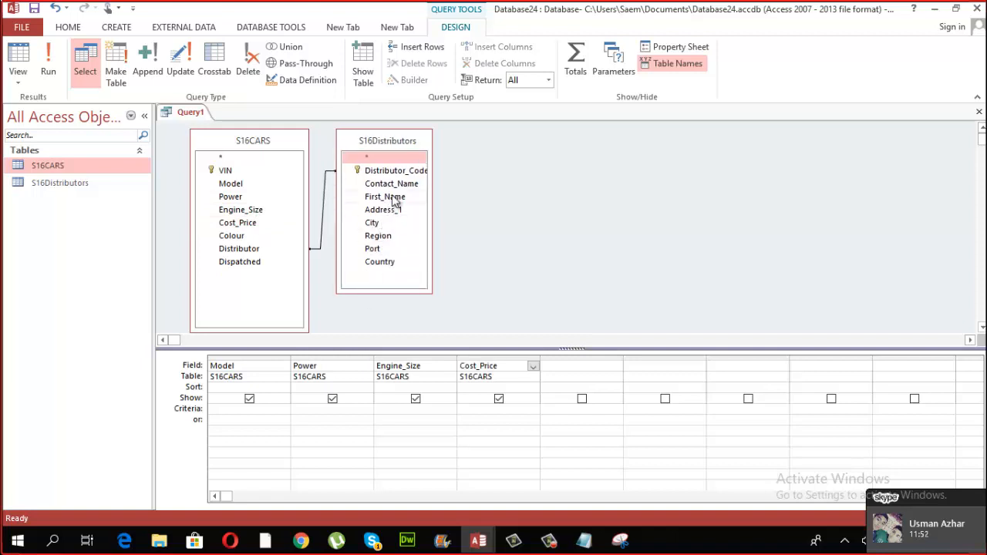
double_click(395, 185)
double_click(396, 198)
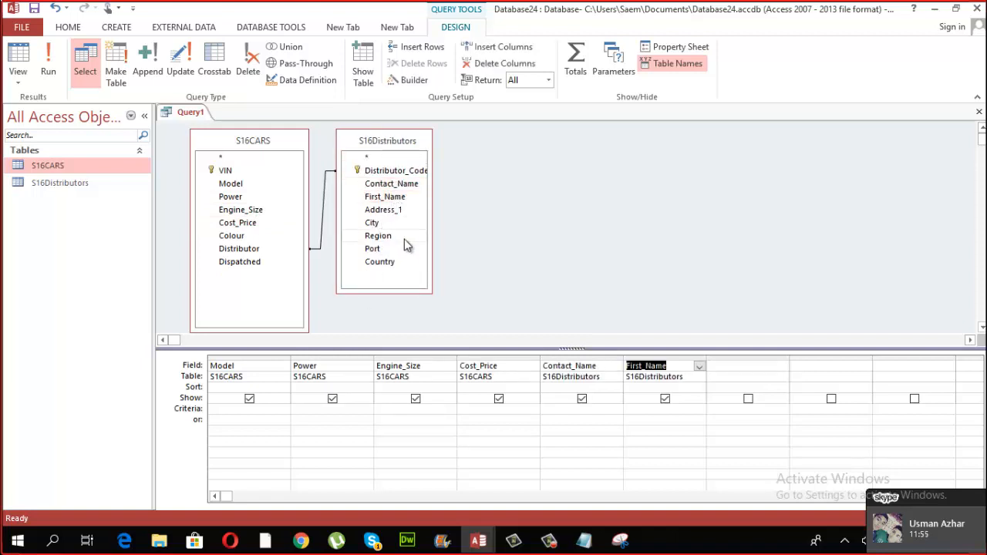
double_click(378, 235)
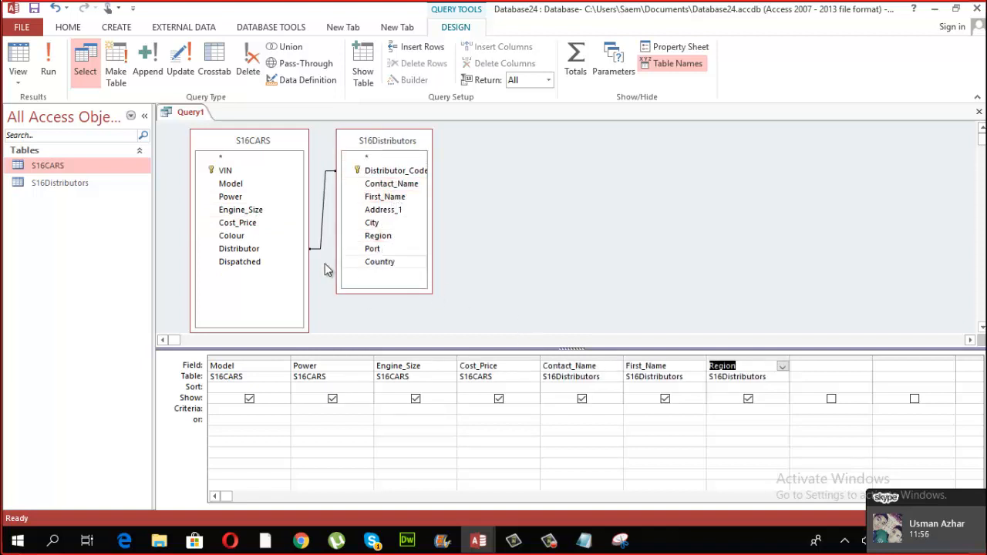
left_click(43, 58)
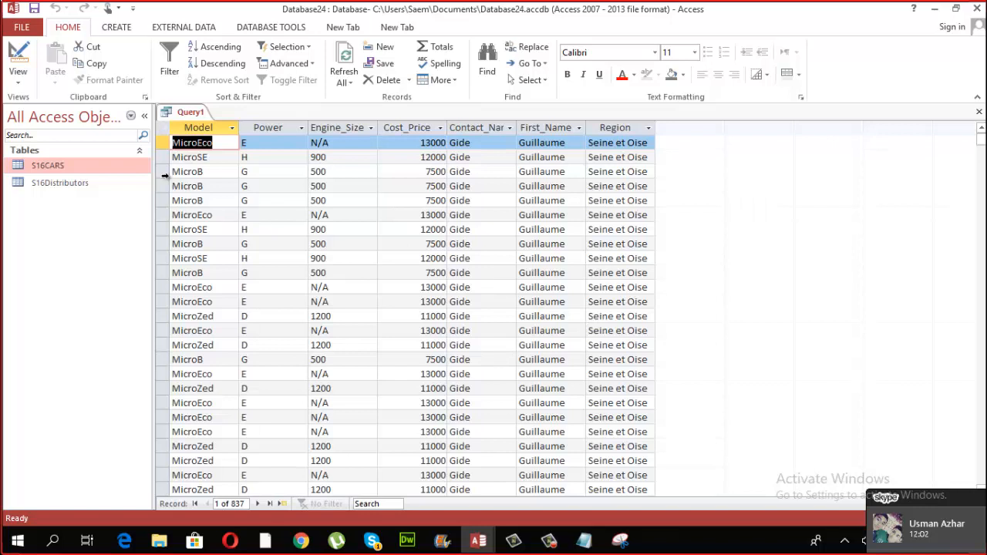
Return to the query design, add the Country field from S16Distributors, and run the query again
left_click(21, 83)
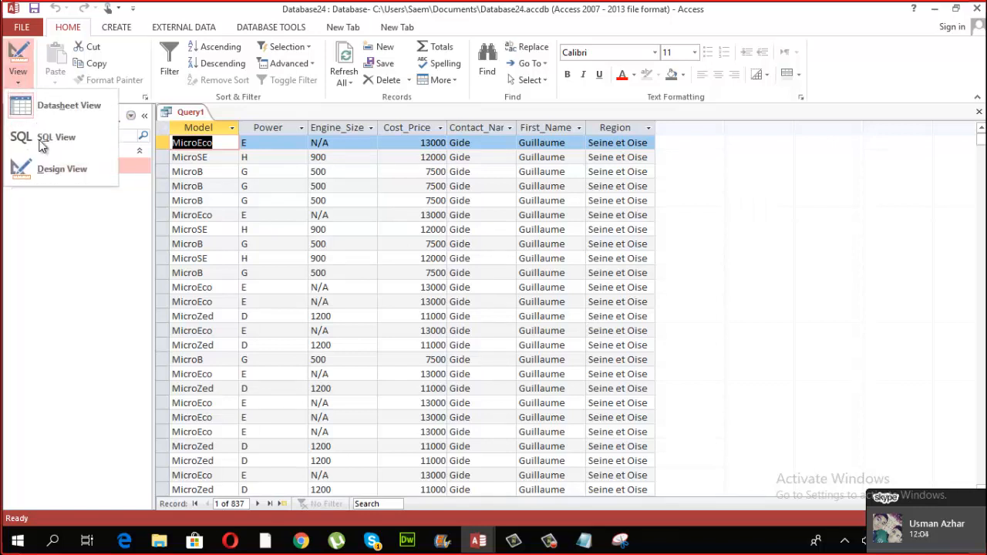
left_click(65, 174)
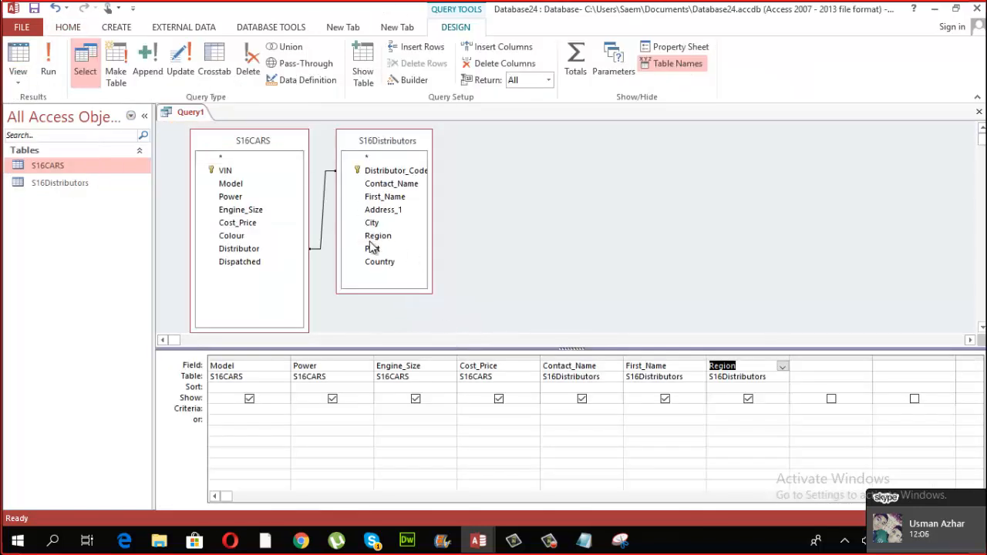
double_click(381, 262)
left_click(54, 68)
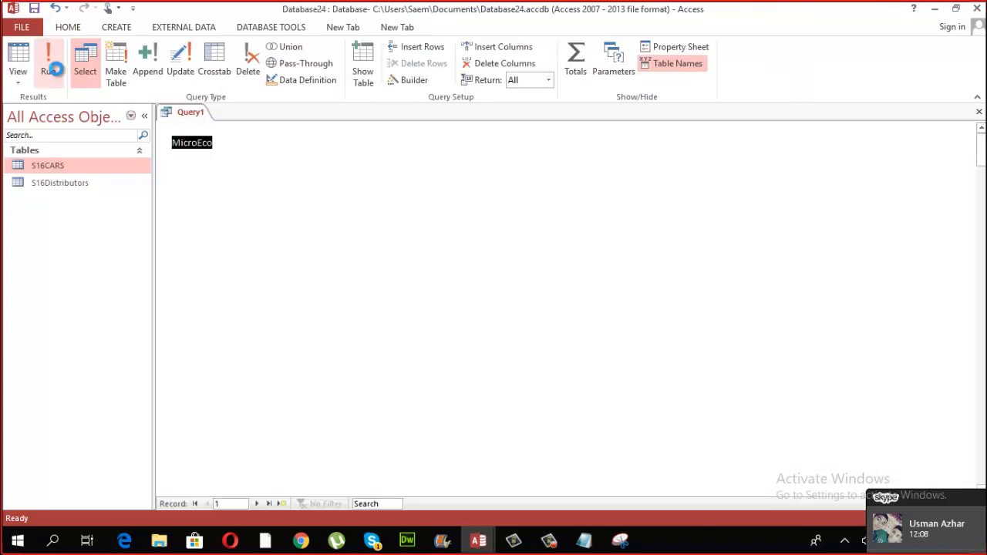
Restrict the query to Power equal to E, run it, and widen the Contact_Name column to fit its heading
left_click(20, 85)
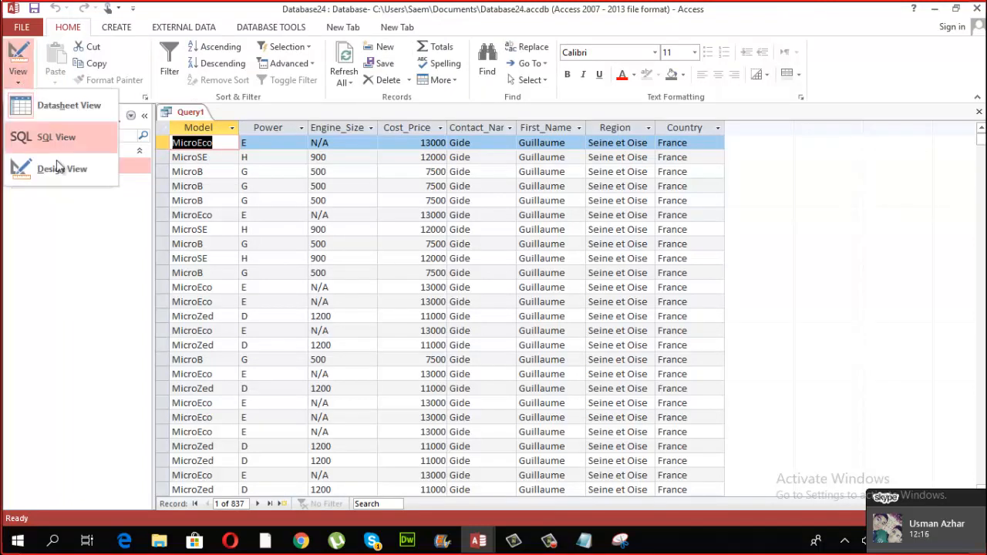
left_click(60, 168)
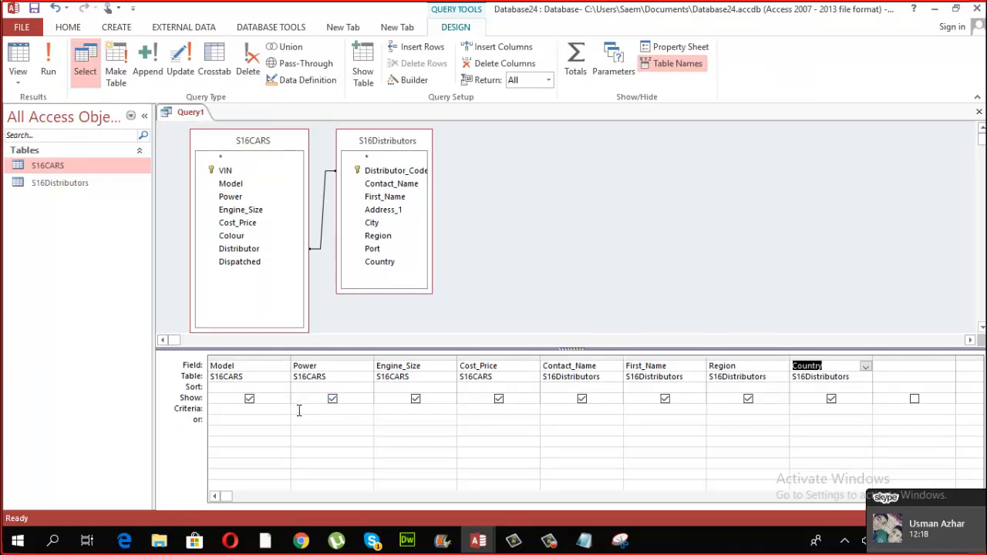
key("Caps_Lock")
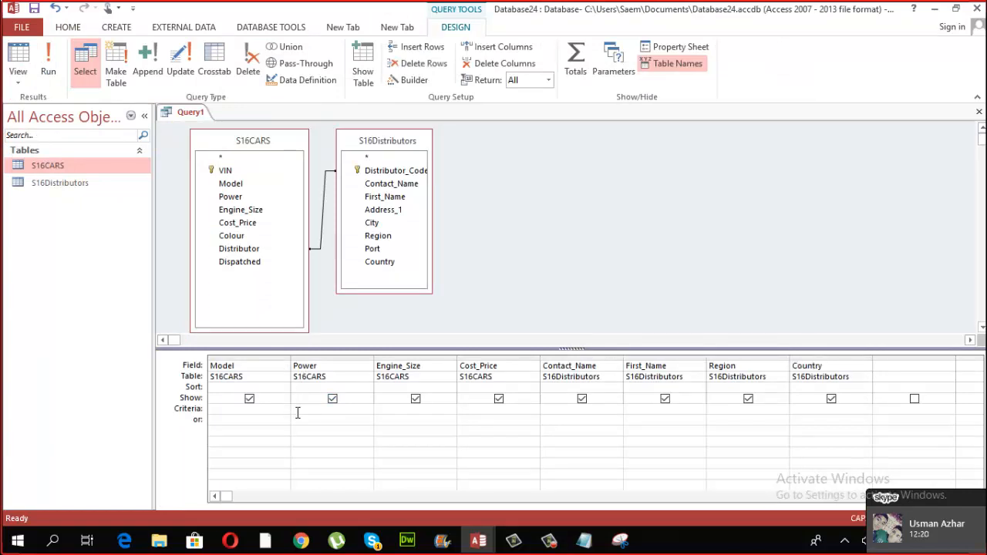
left_click(297, 410)
type("E")
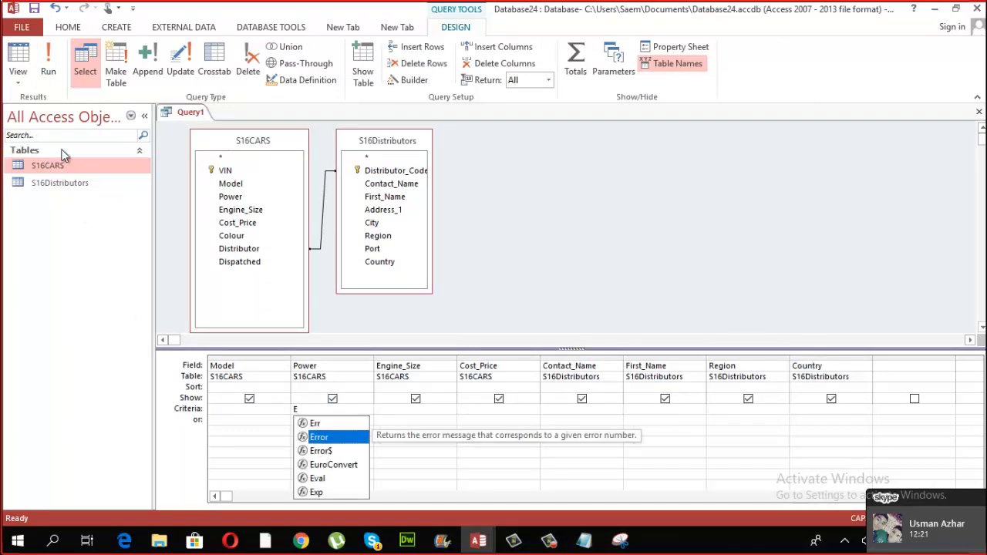
left_click(46, 55)
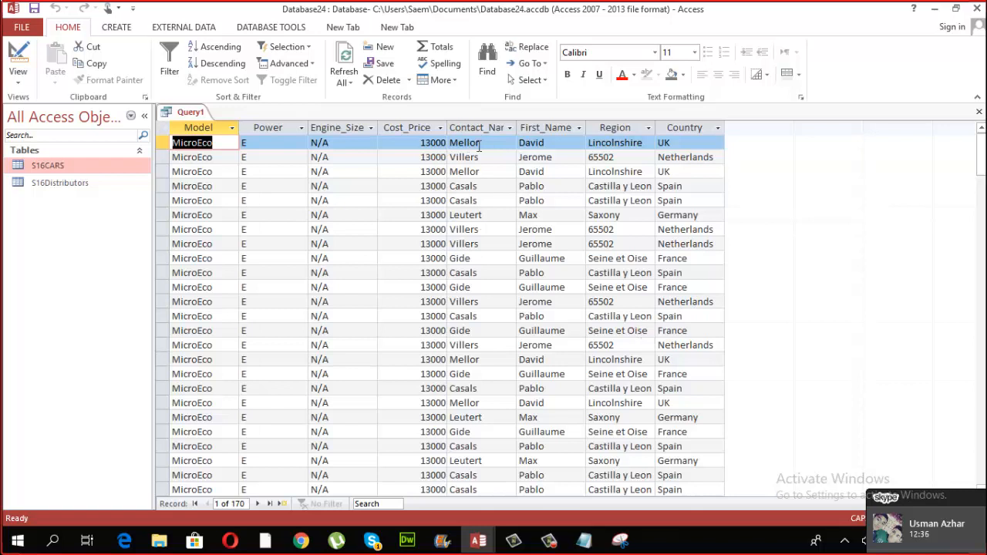
double_click(517, 126)
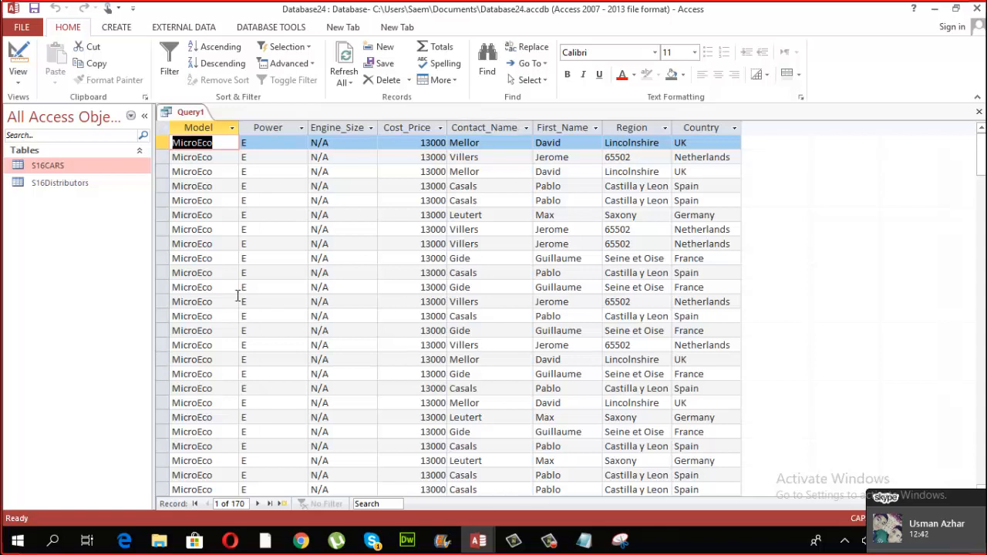
Add the criterion C* to Contact_Name in the query design and run the query
left_click(18, 77)
left_click(48, 167)
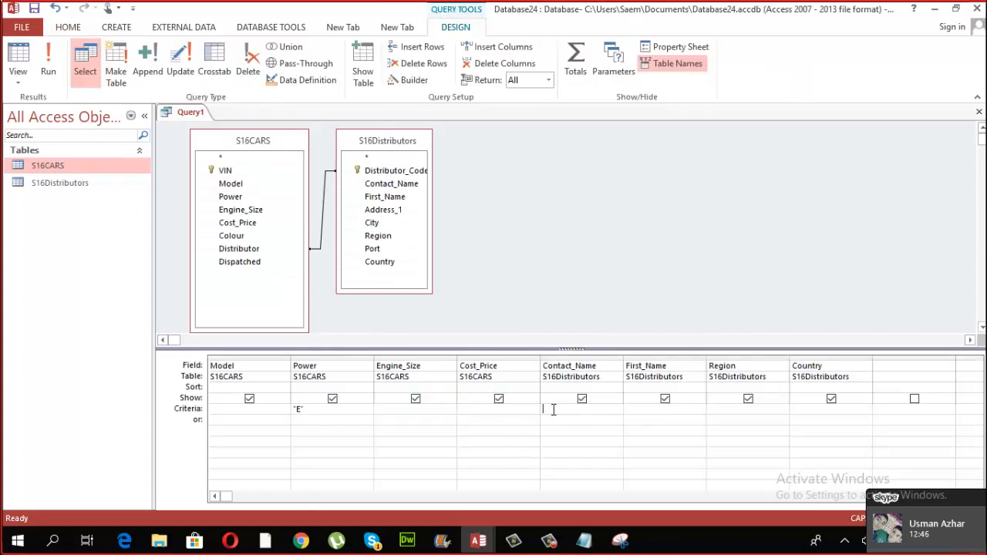
type("C*")
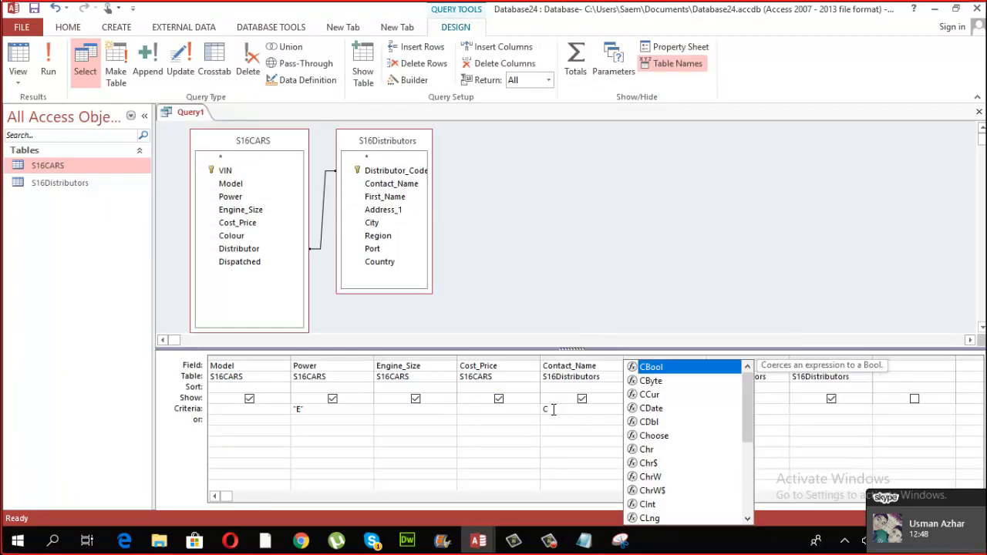
left_click(559, 421)
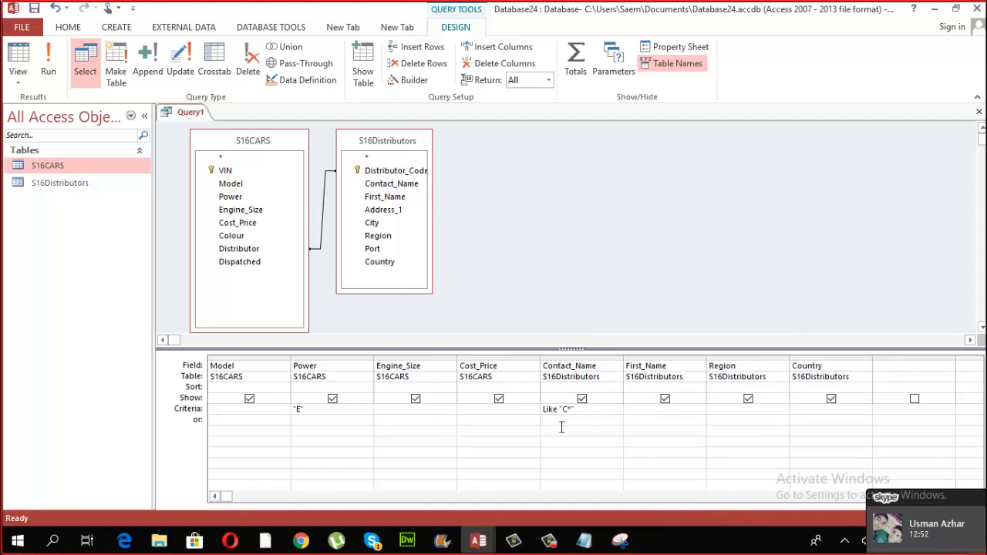
left_click(48, 71)
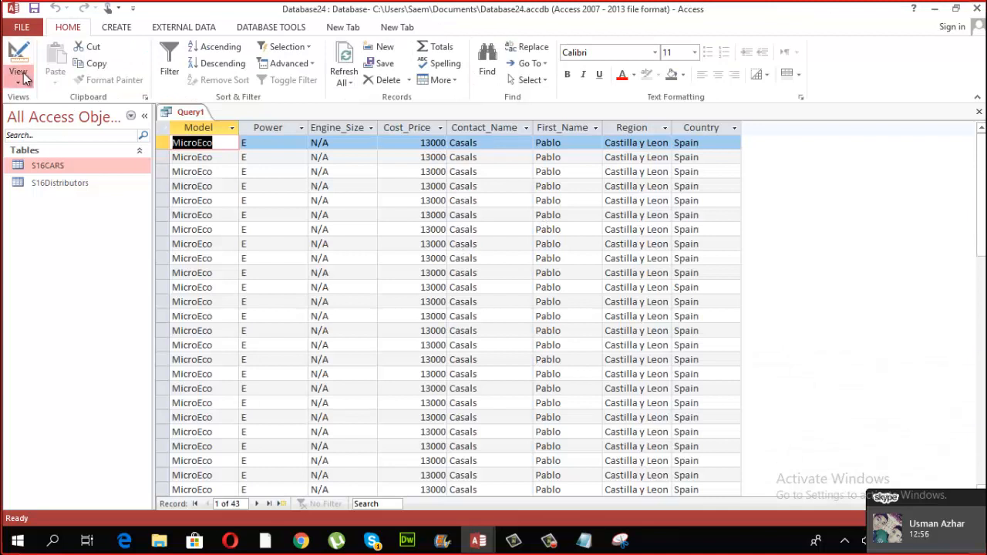
Remove the Contact_Name criterion from the query design, rerun the query, and look through the resulting records
left_click(18, 77)
left_click(46, 167)
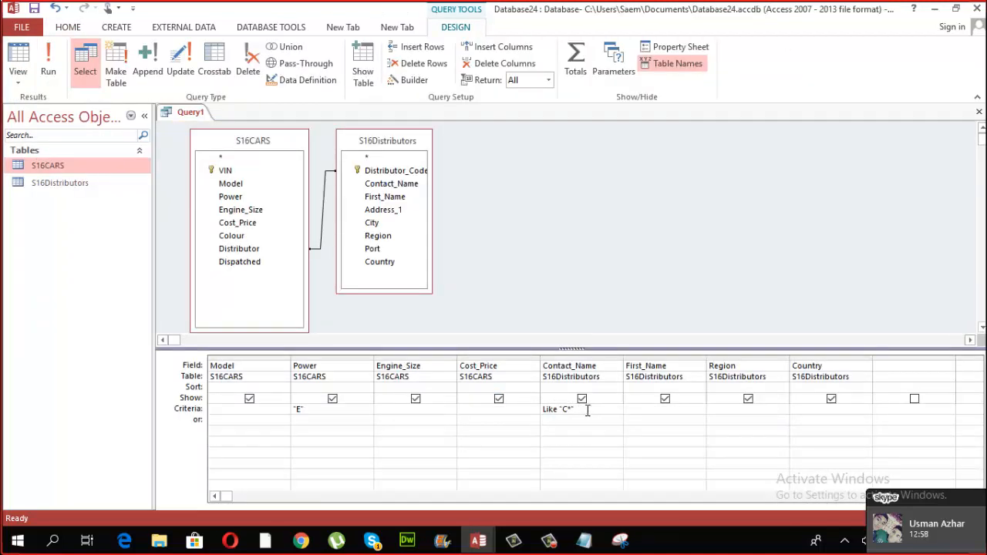
left_click_drag(587, 411, 543, 409)
key("Delete")
left_click(48, 62)
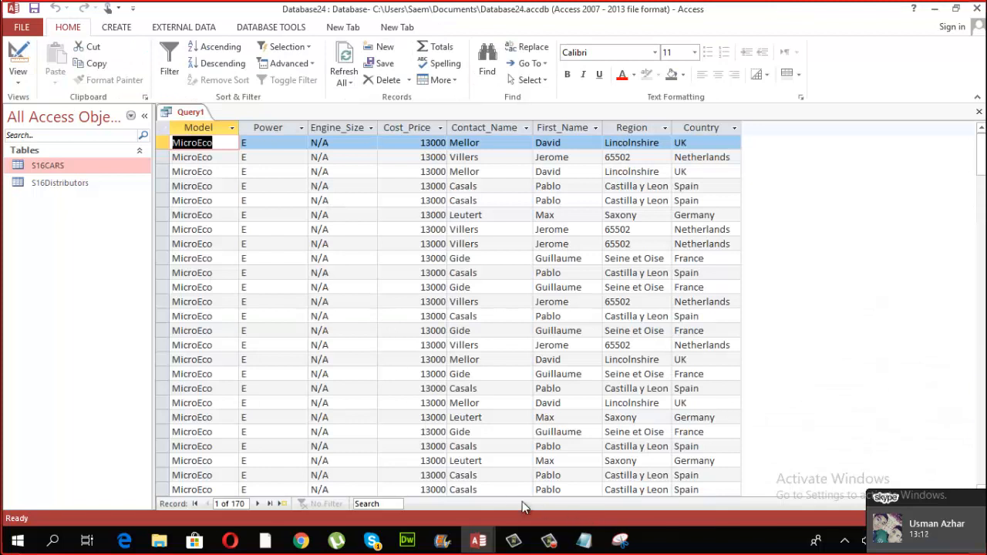
left_click(590, 318)
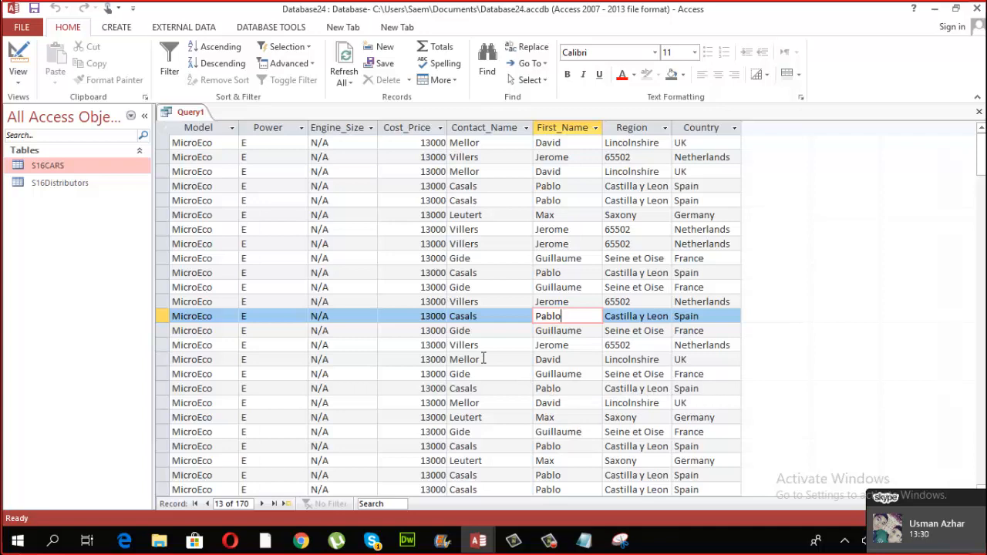
scroll(426, 337, "down", 5)
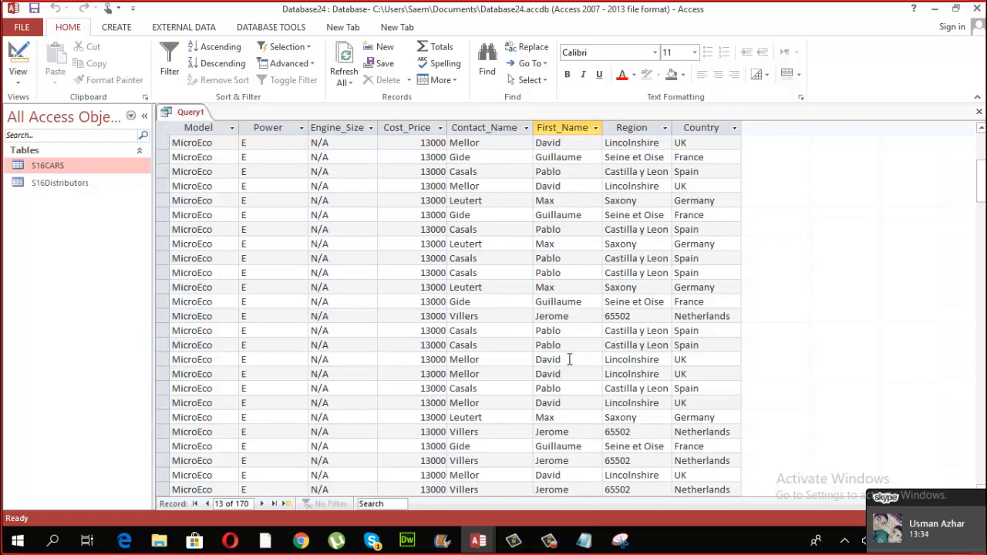
left_click(691, 446)
left_click(557, 433)
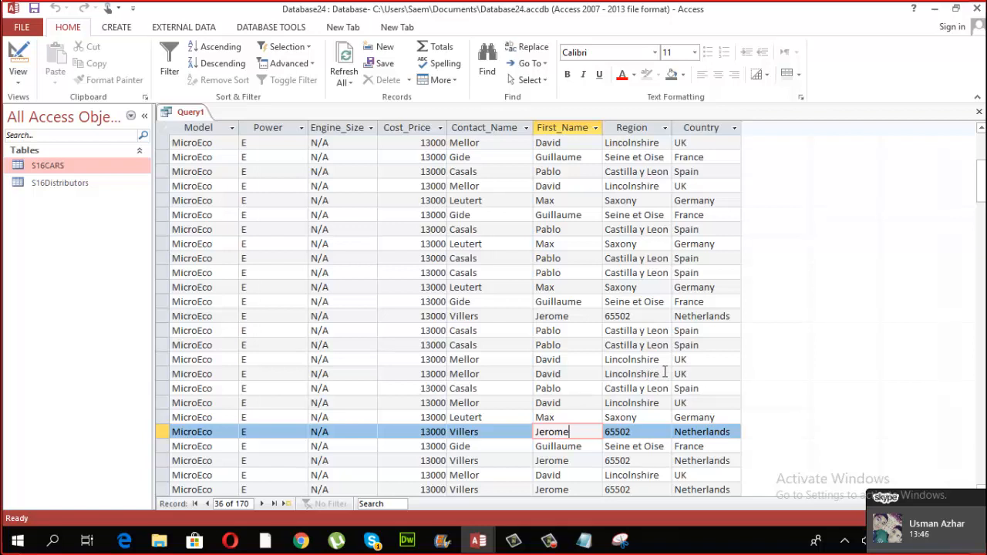
left_click(904, 505)
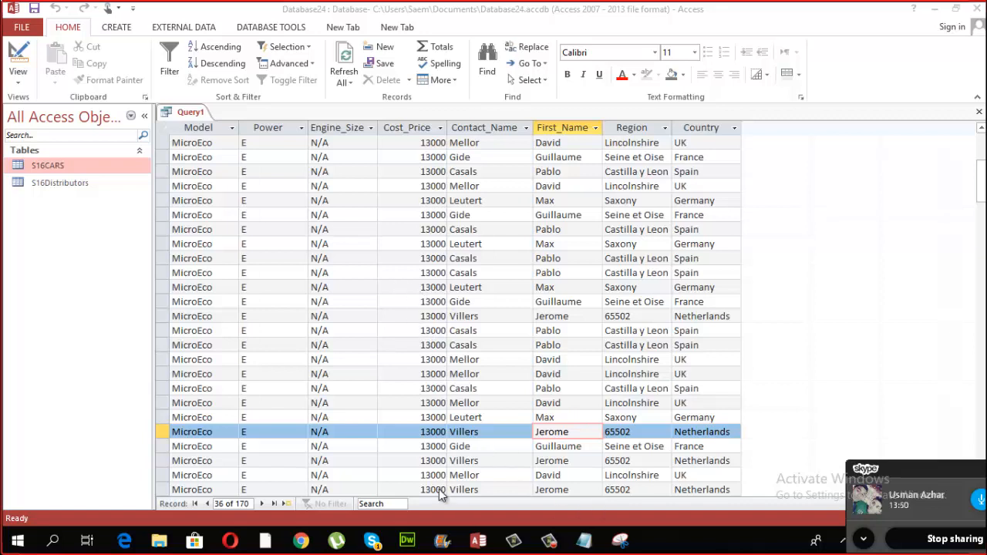
scroll(514, 335, "up", 5)
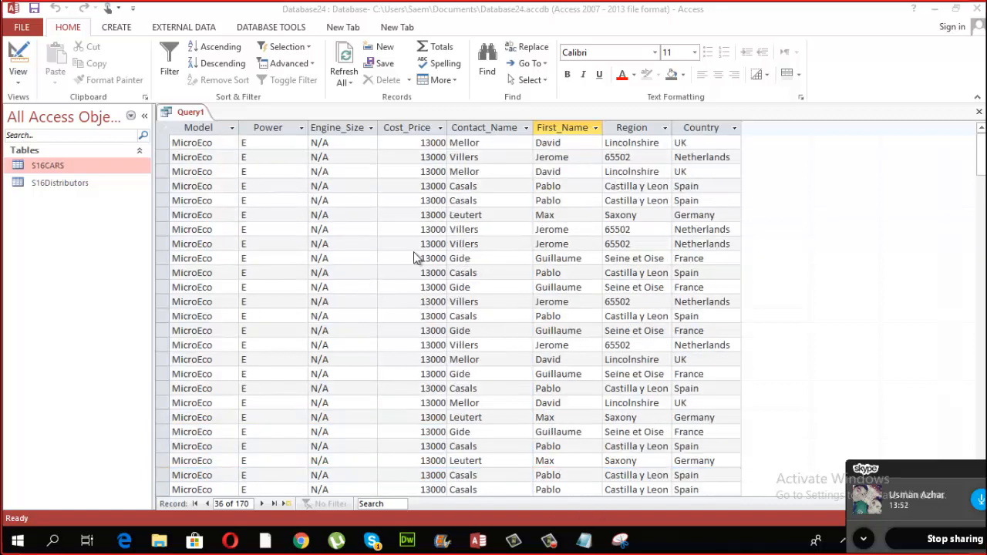
Move the S16Distributors table farther from S16CARS in the query's Design View, and close the query without saving
left_click(17, 81)
left_click(44, 166)
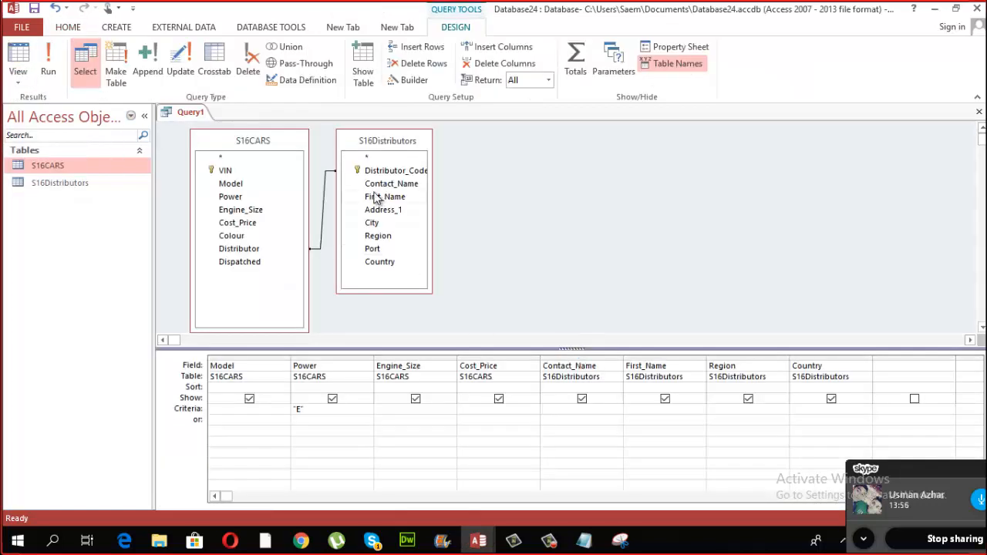
left_click_drag(398, 146, 459, 169)
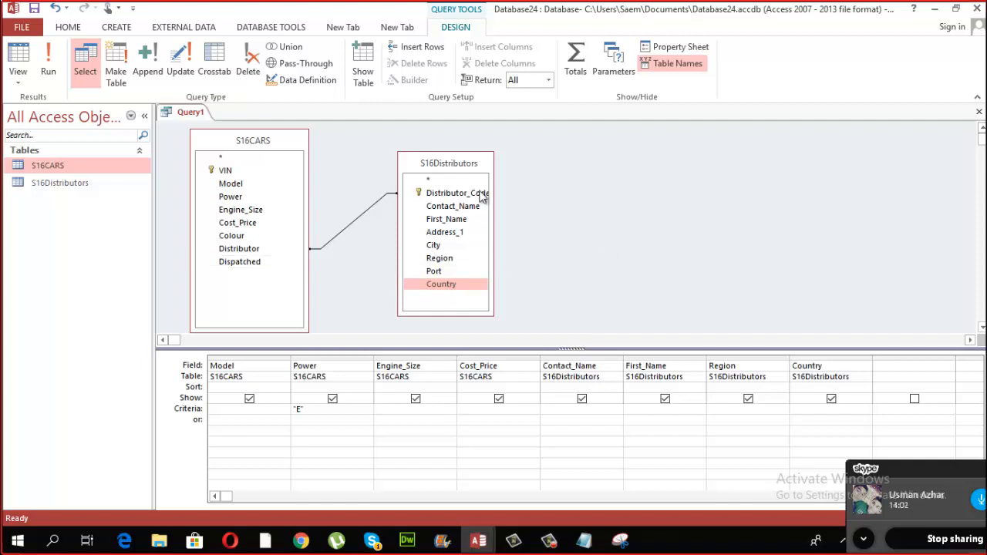
left_click(980, 114)
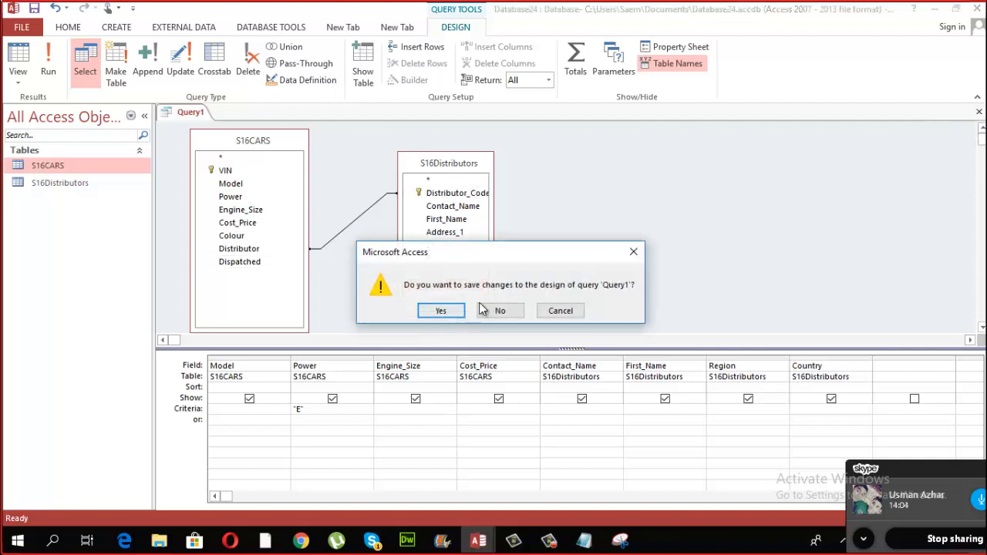
left_click(502, 311)
Create a new query in Design View with the S16CARS table as its source
left_click(116, 28)
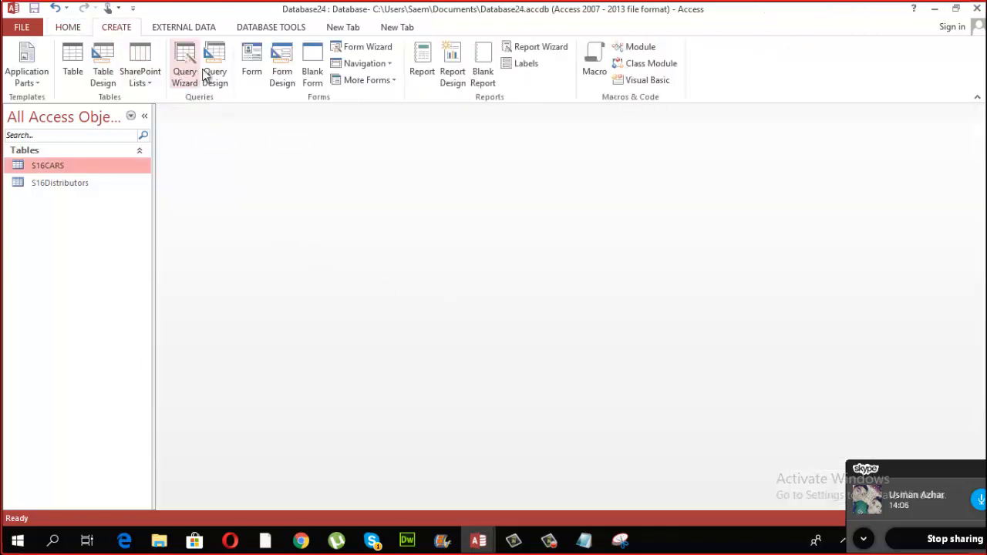
left_click(212, 63)
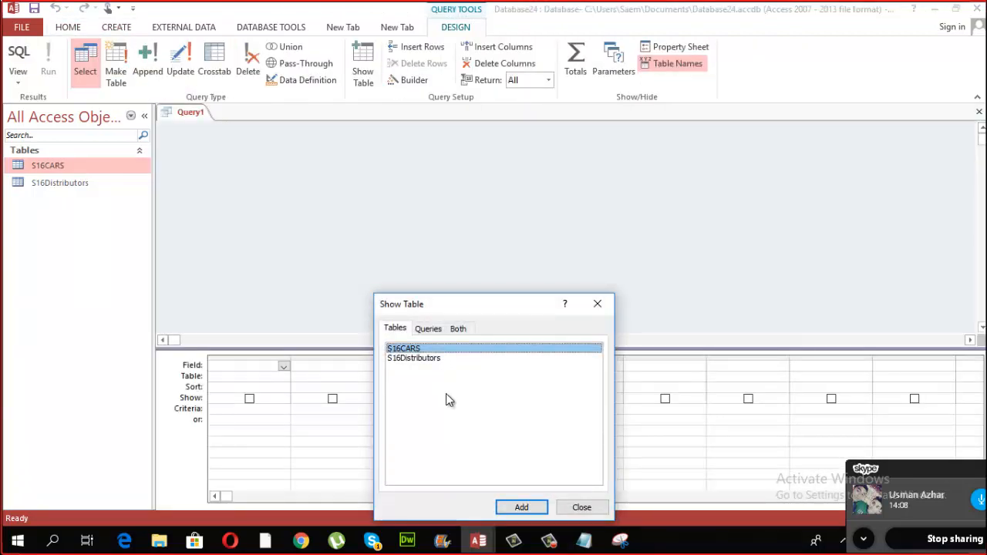
left_click(523, 508)
left_click(582, 507)
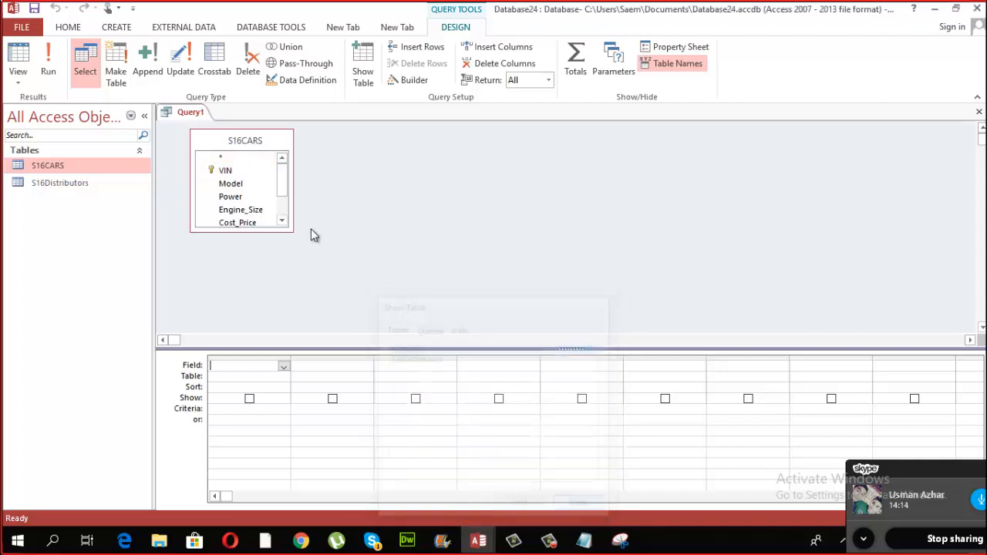
Enlarge the S16CARS field list, add all its fields from VIN to Dispatched to the query grid, and view the query's results
left_click_drag(292, 231, 339, 330)
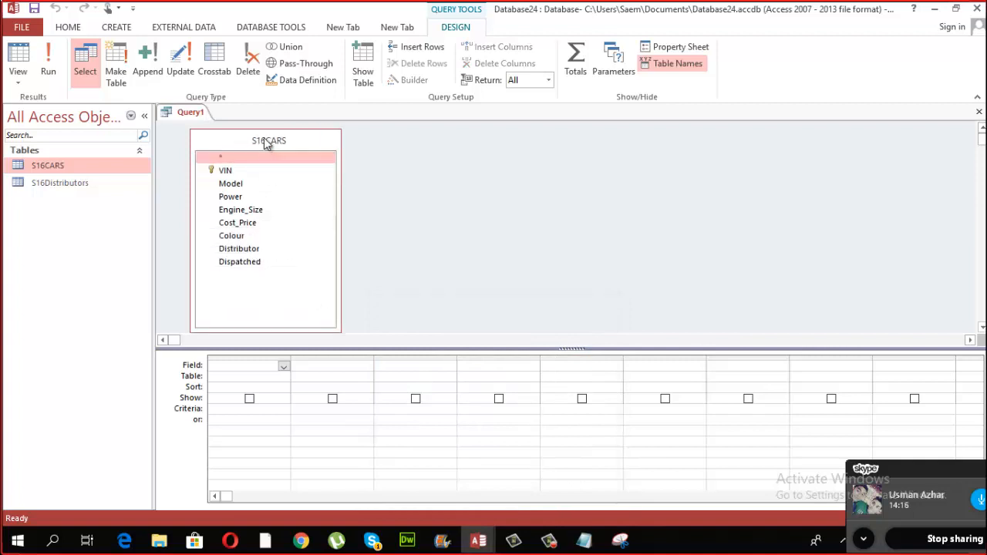
double_click(264, 142)
left_click_drag(273, 263, 226, 369)
left_click(48, 62)
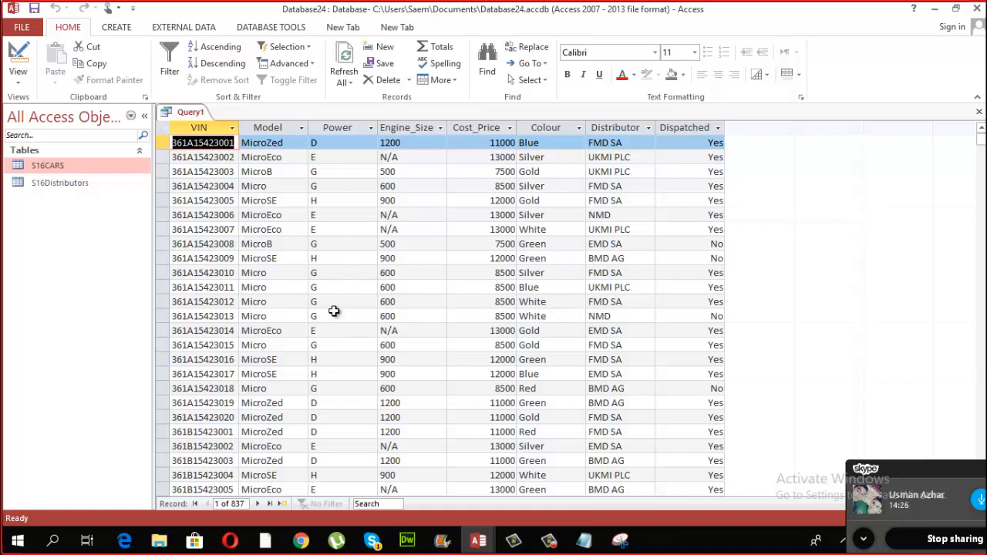
left_click(19, 60)
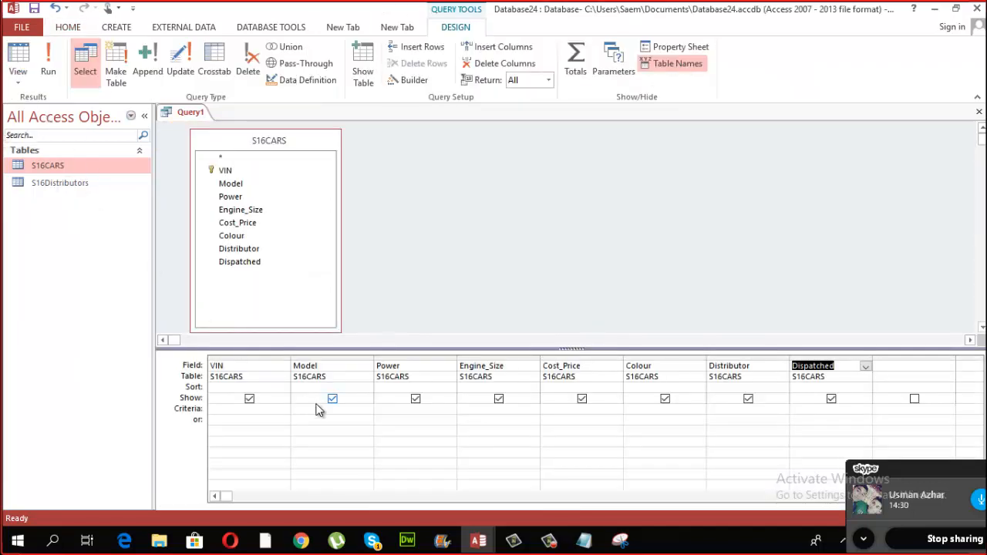
left_click(18, 63)
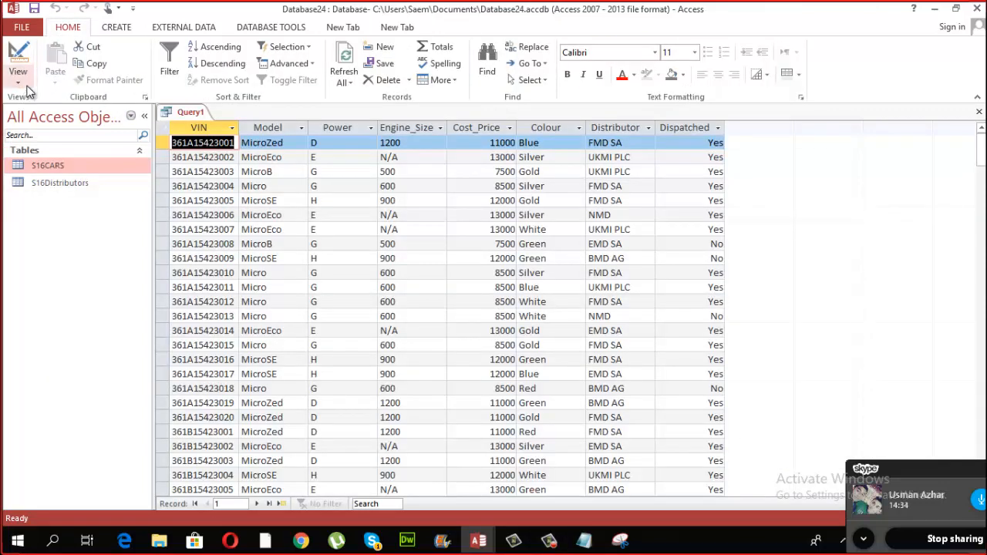
Set the Power criterion to "G" and the Colour criterion to "White" on the or row, and run the query
left_click(18, 82)
left_click(36, 156)
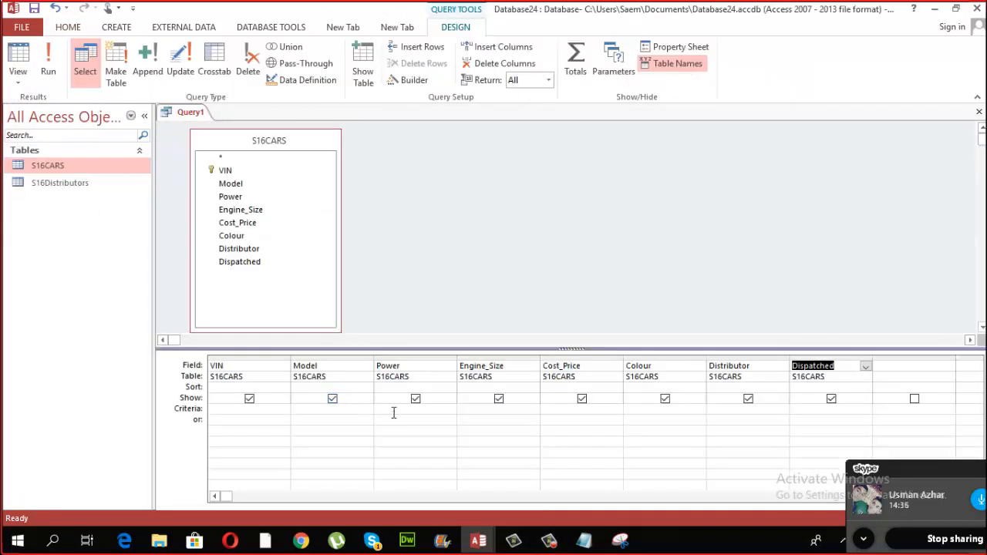
left_click(394, 412)
type("G")
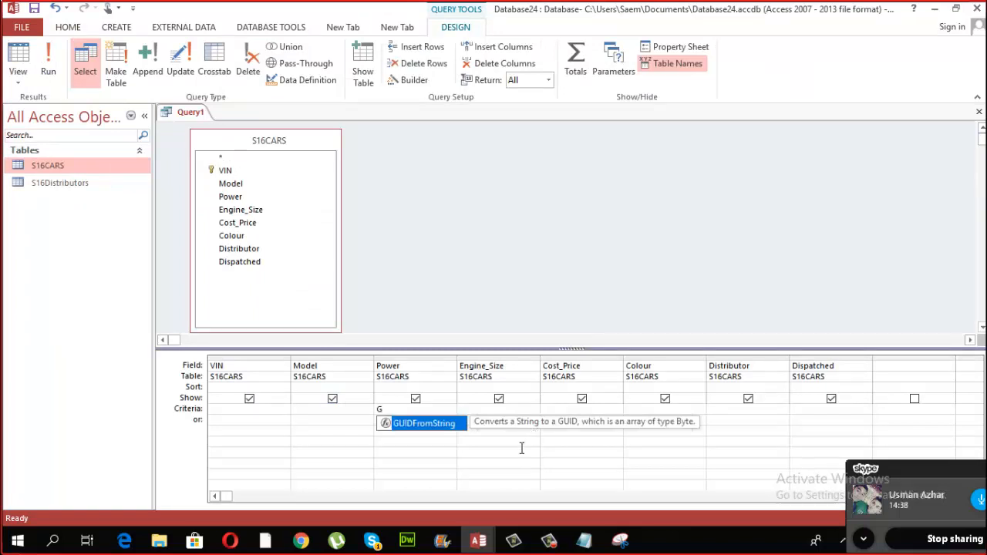
left_click(528, 463)
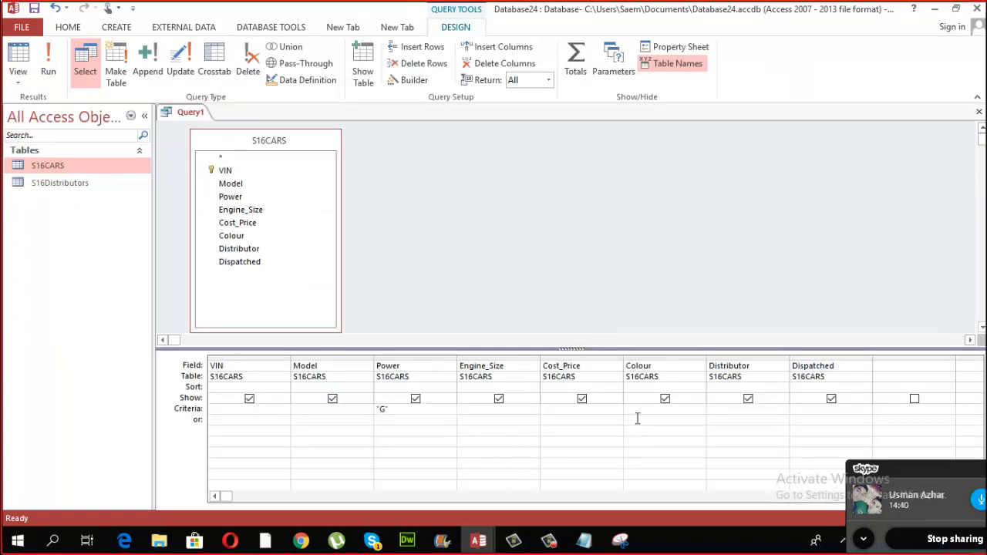
type("White")
left_click(668, 452)
left_click(48, 71)
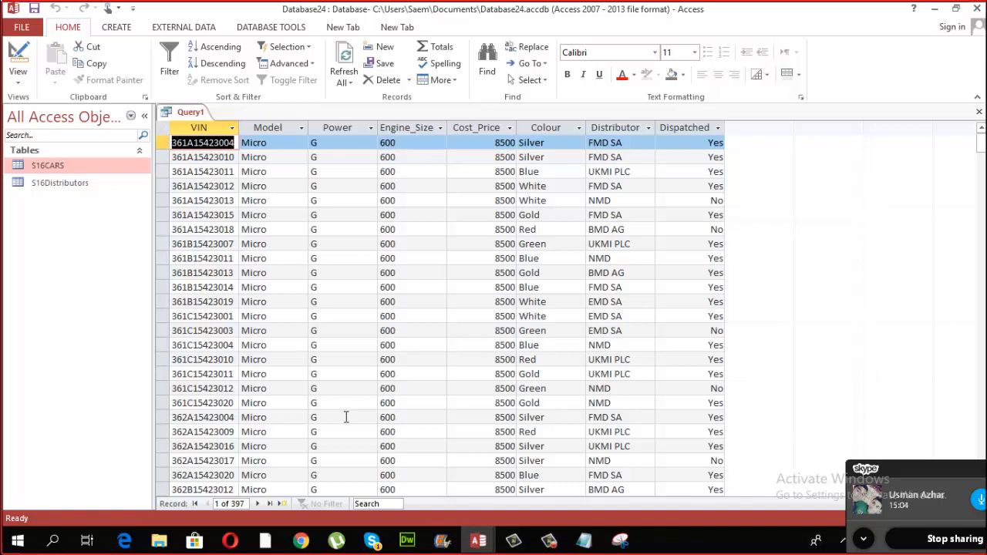
Examine the Power and Colour values throughout the query results to see how the two OR conditions select records
scroll(530, 359, "down", 15)
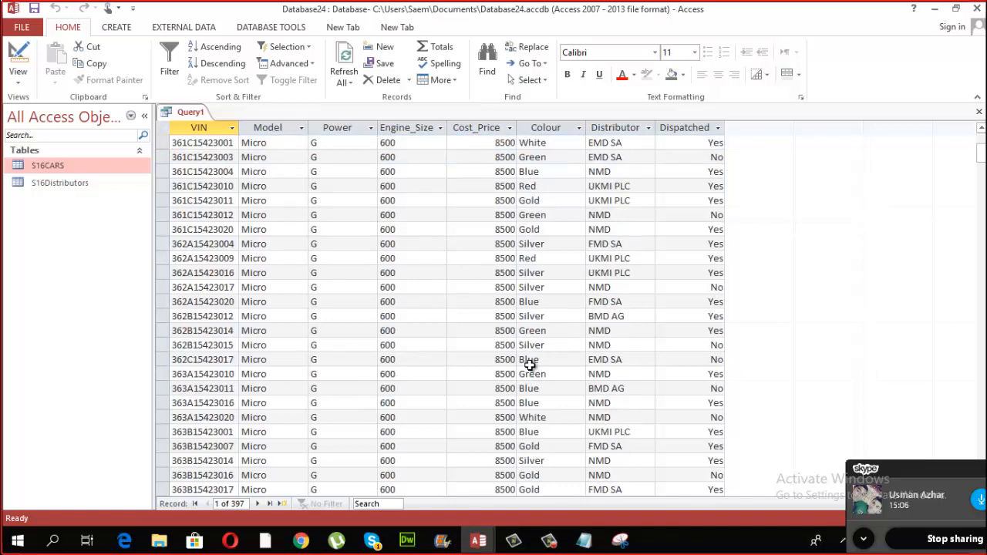
scroll(534, 367, "down", 20)
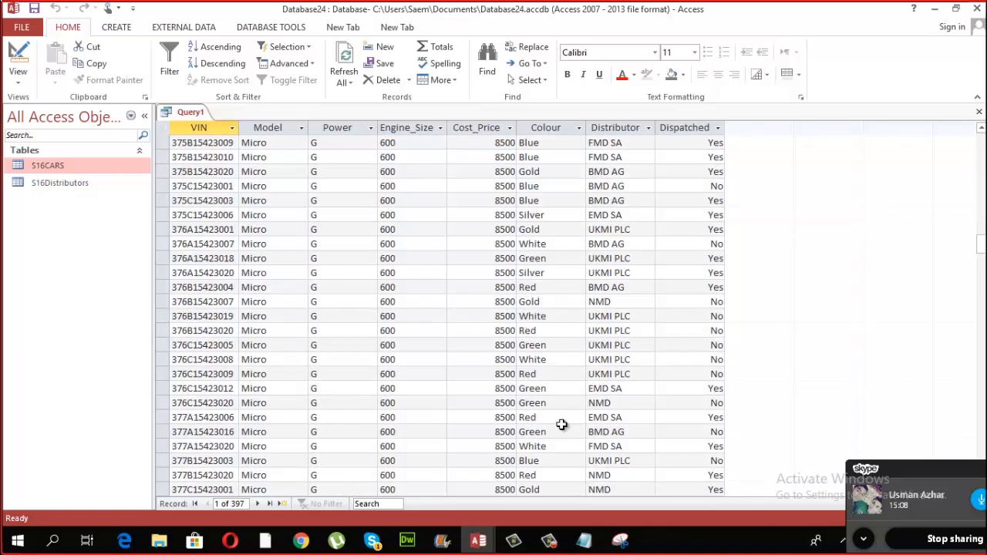
scroll(564, 426, "down", 20)
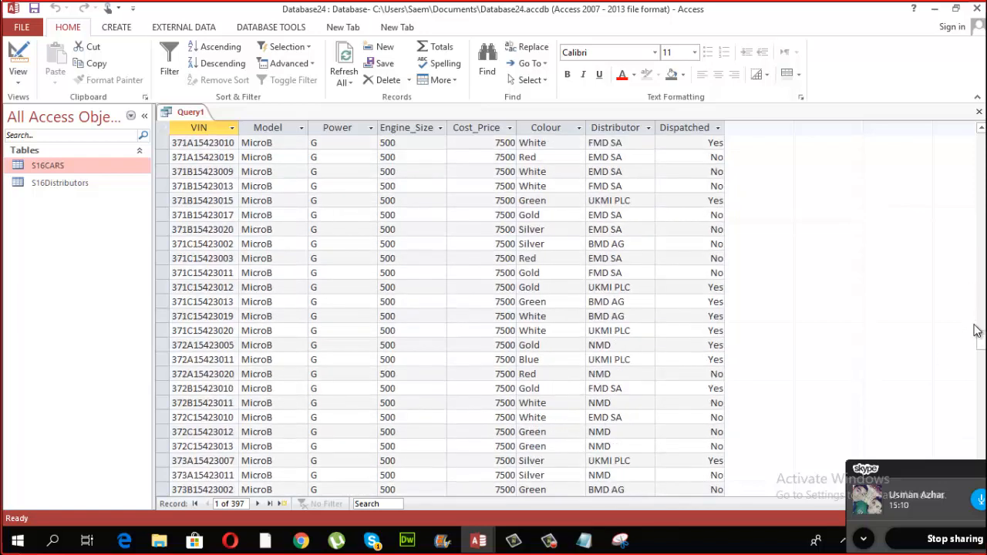
left_click_drag(981, 341, 978, 411)
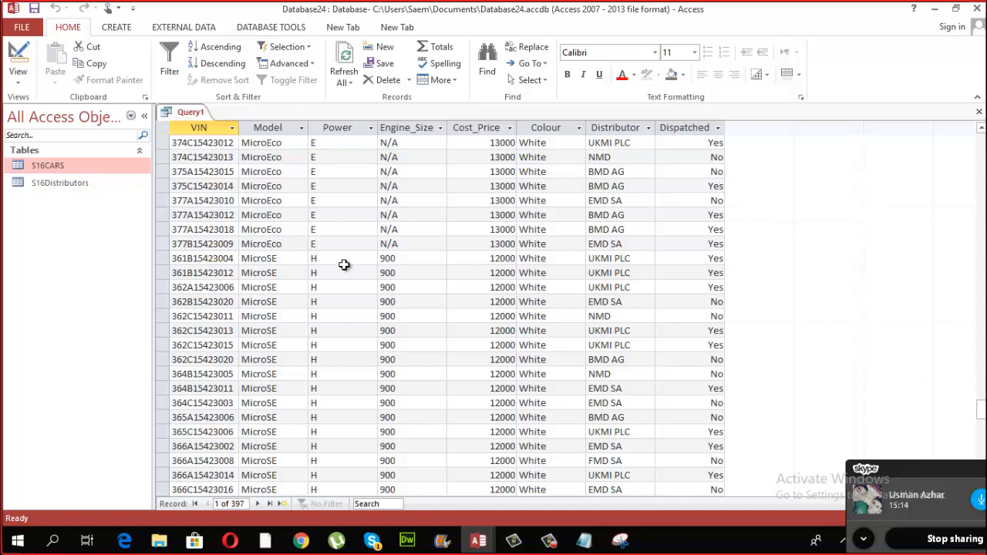
scroll(344, 265, "up", 7)
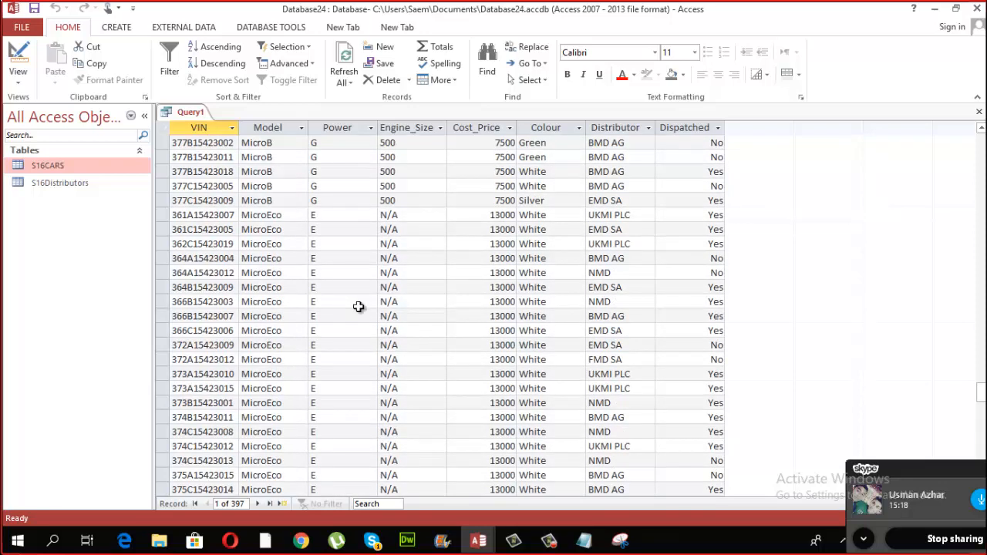
scroll(360, 306, "down", 10)
scroll(367, 309, "down", 15)
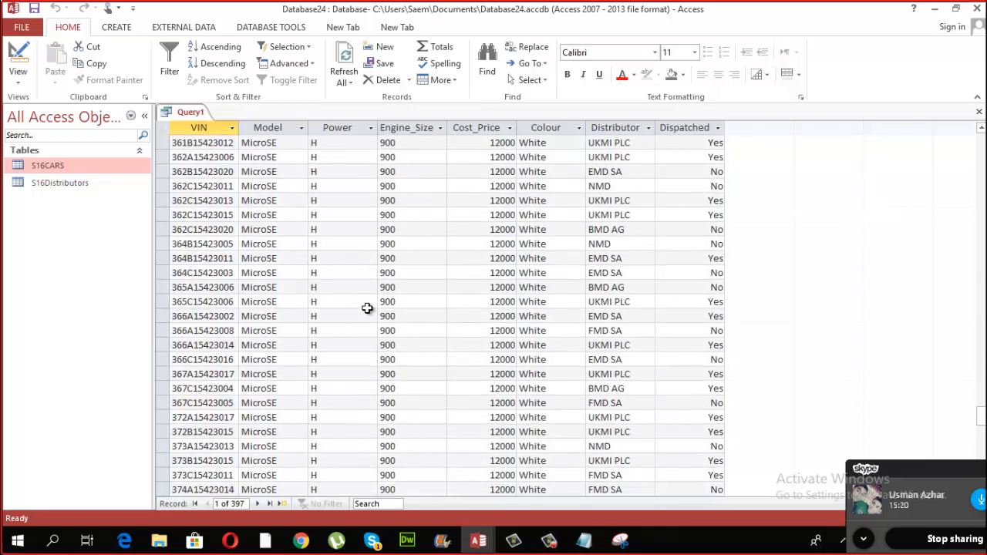
scroll(377, 317, "up", 15)
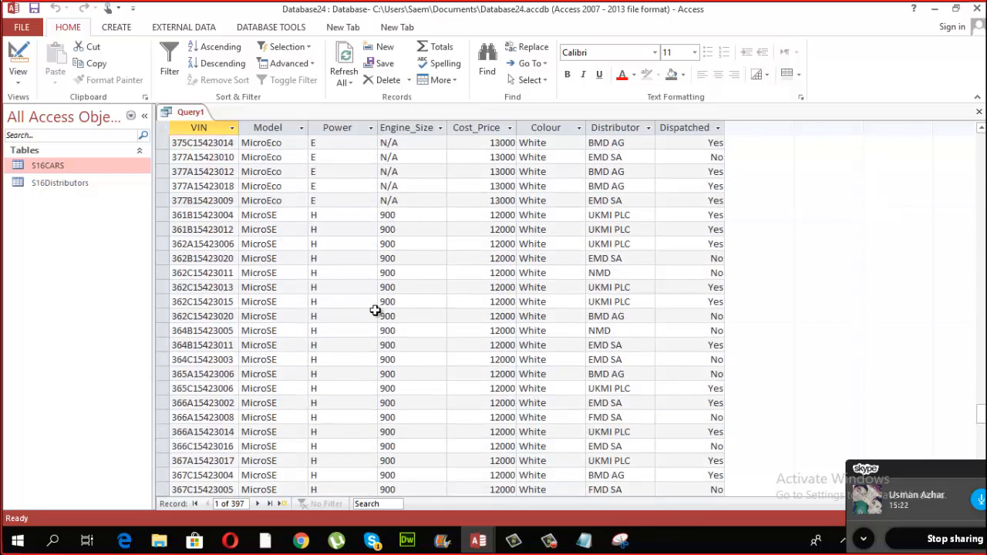
scroll(374, 318, "down", 1)
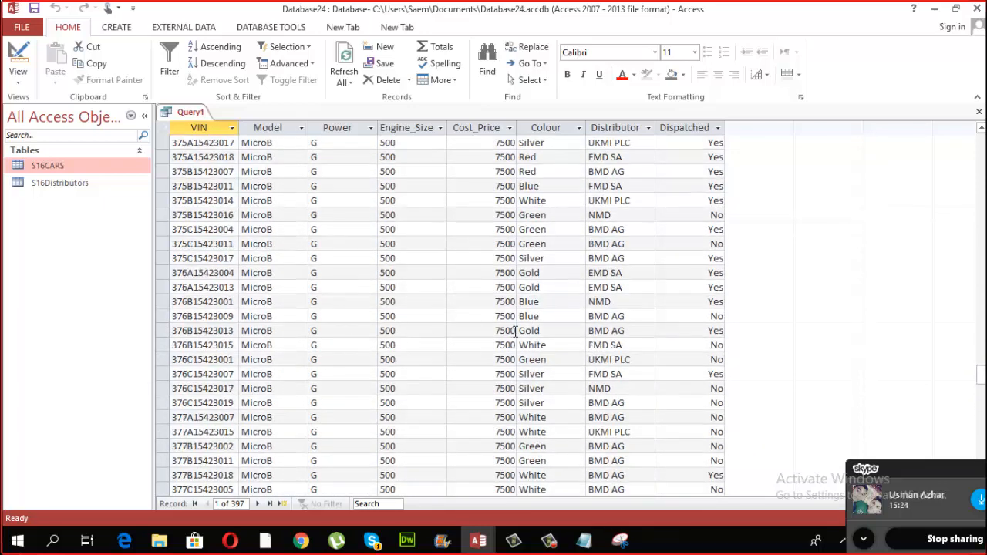
Move the Colour criterion "White" onto the same Criteria row as Power "G", and run the query to check its records
left_click(27, 71)
left_click(53, 162)
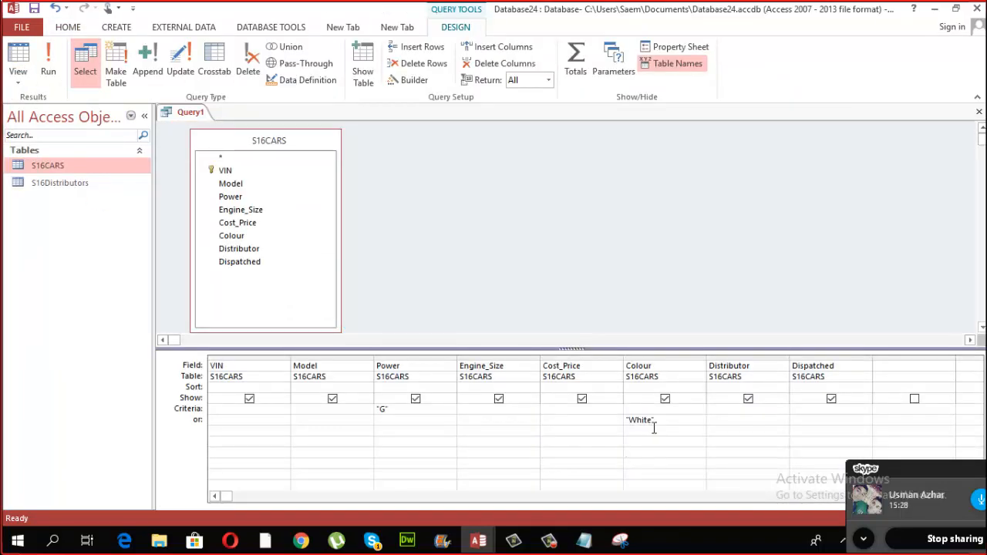
left_click_drag(663, 422, 600, 422)
key("ctrl+c")
key("Delete")
key("ctrl+v")
left_click(58, 71)
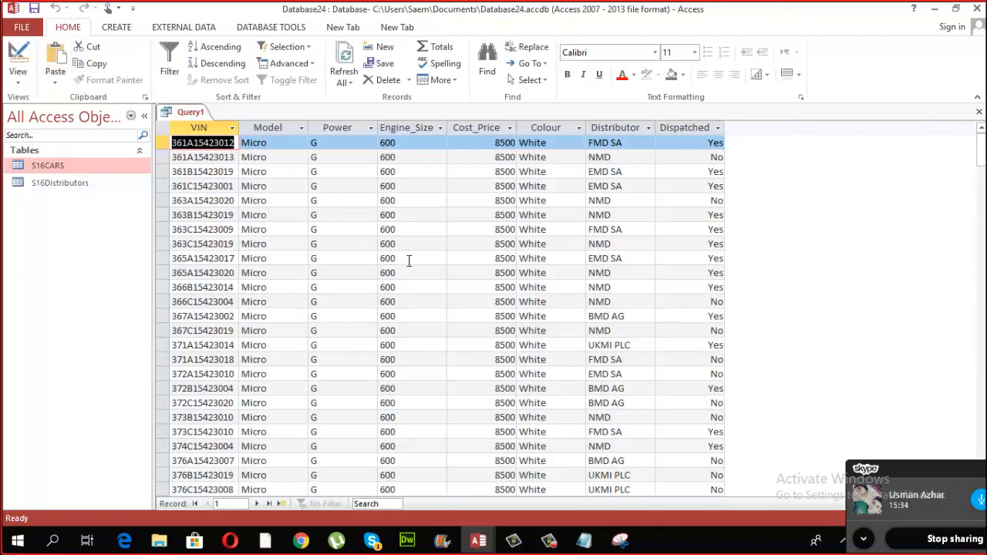
scroll(434, 334, "down", 15)
scroll(446, 340, "up", 15)
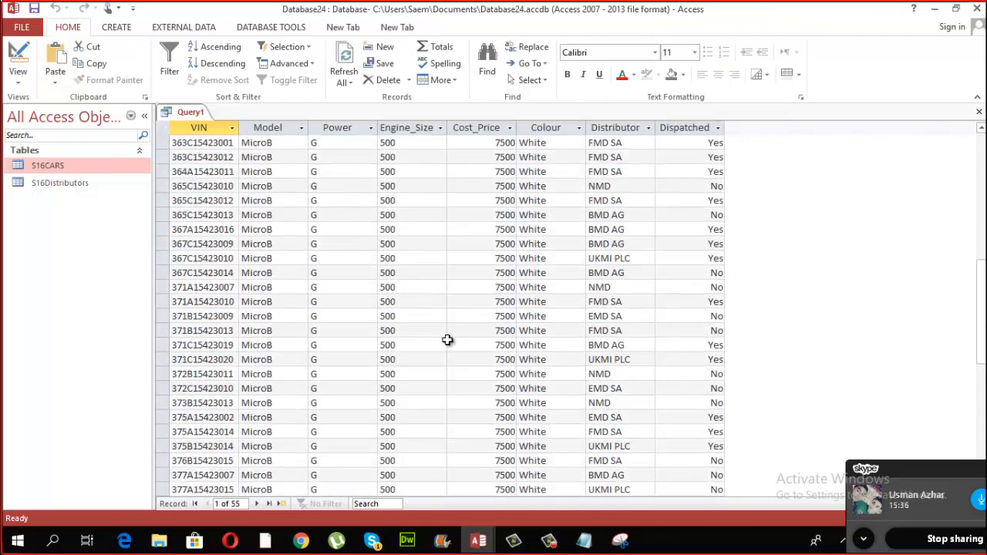
Examine the query's WHERE clause in SQL View, including the operator that joins the Power and Colour conditions
left_click(21, 75)
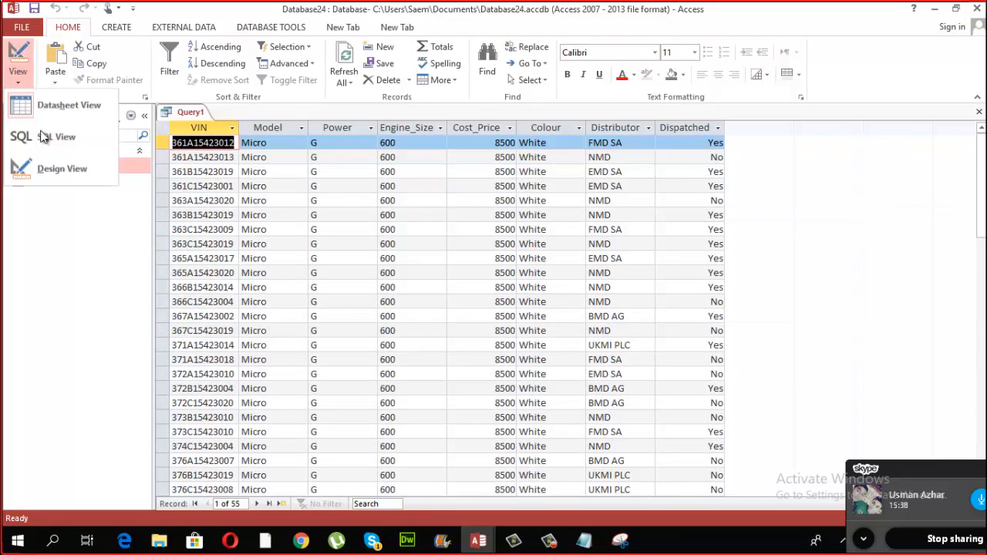
left_click(56, 163)
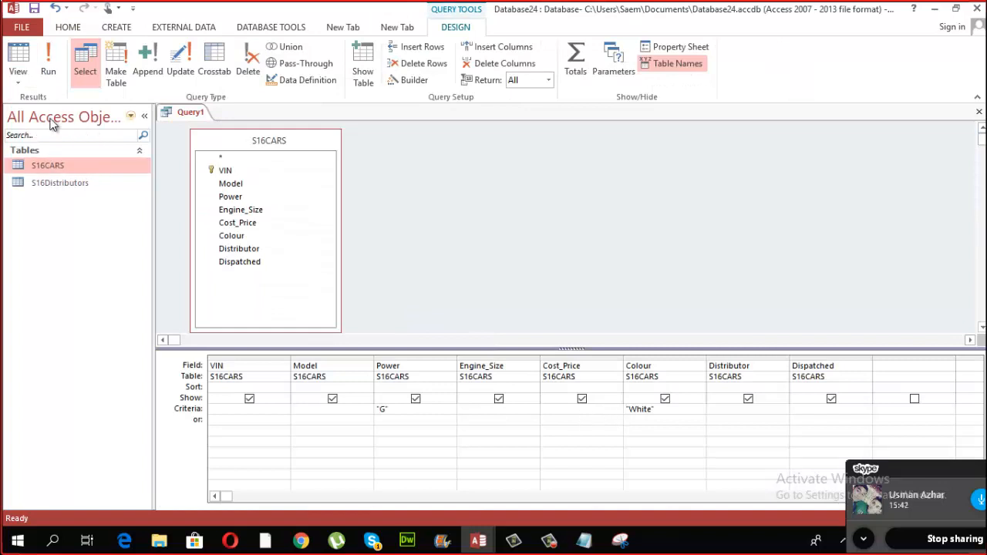
left_click(31, 86)
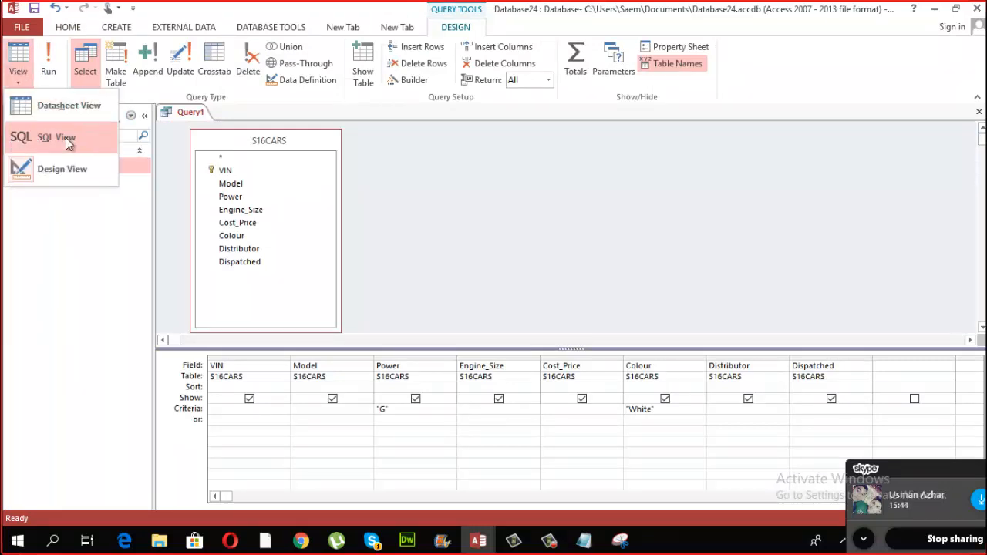
left_click(21, 139)
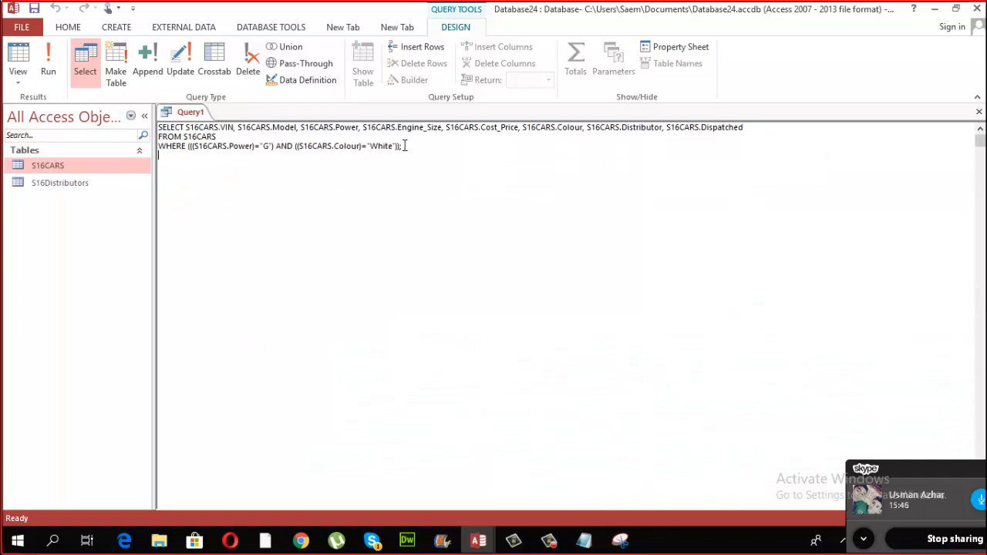
left_click_drag(404, 146, 152, 150)
left_click(254, 171)
left_click_drag(277, 147, 295, 147)
left_click(295, 149)
Return to Design View and undo the move of the Colour criterion "White", putting it back on the or row
left_click(18, 81)
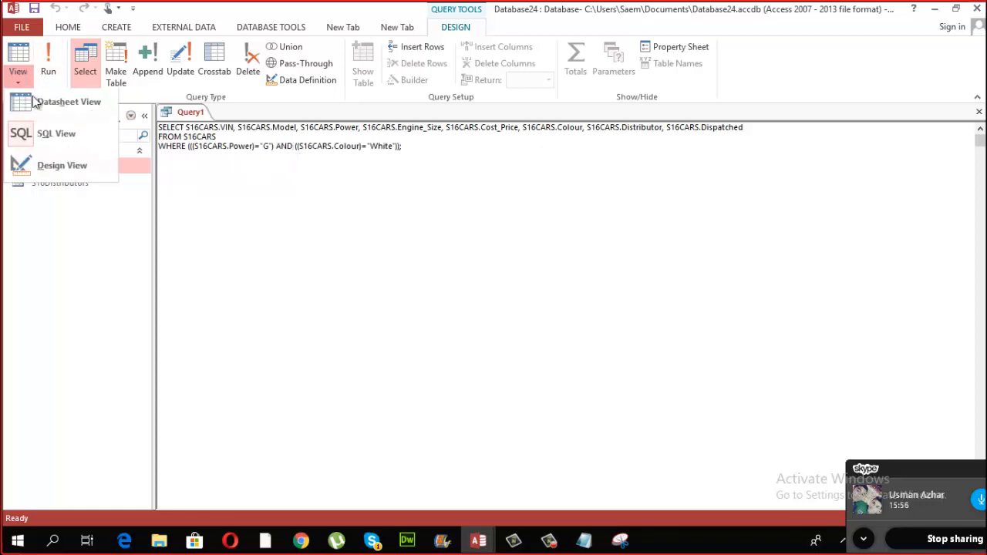
left_click(62, 163)
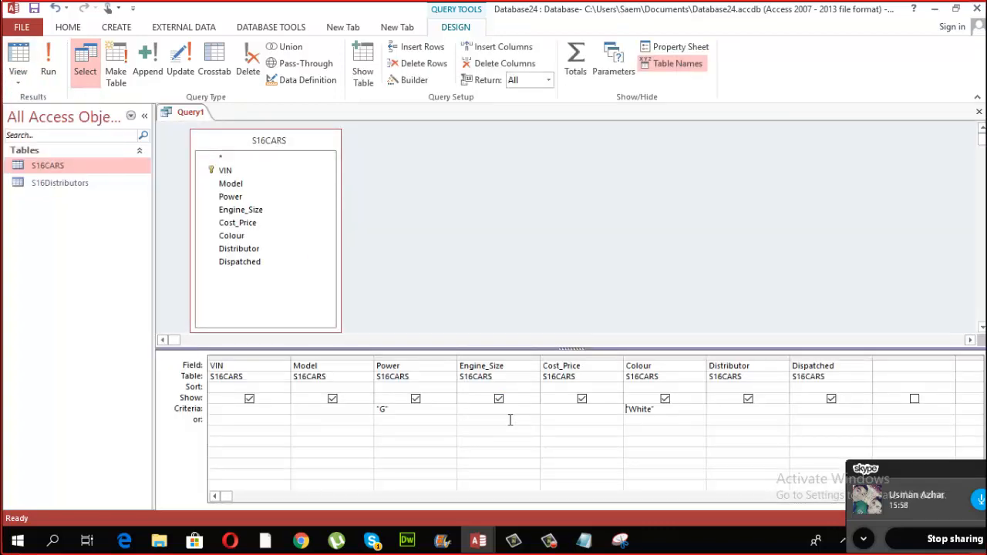
key("ctrl+z")
key("ctrl+z")
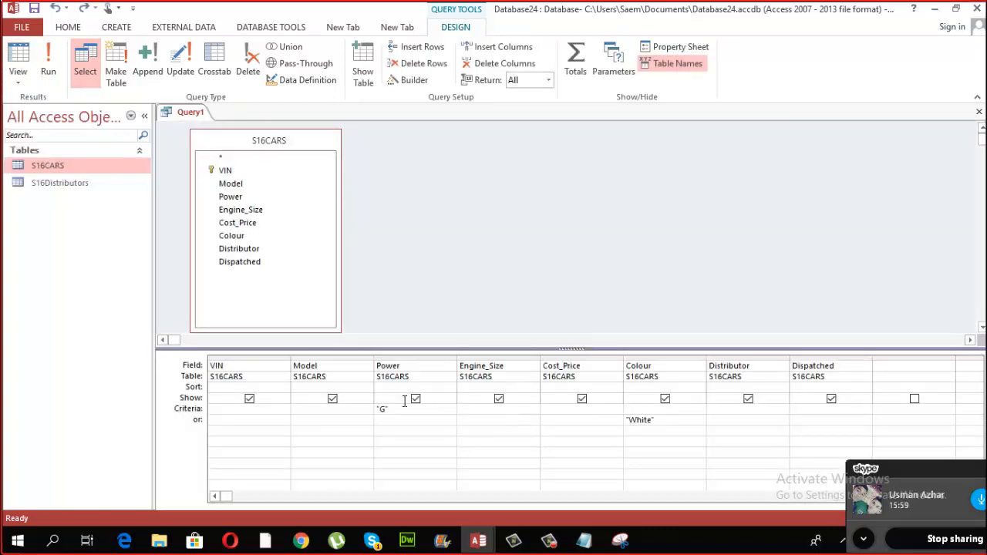
Inspect the OR operator and the Power and Colour conditions in the query's SQL View, and return to Design View
left_click(18, 81)
left_click(45, 132)
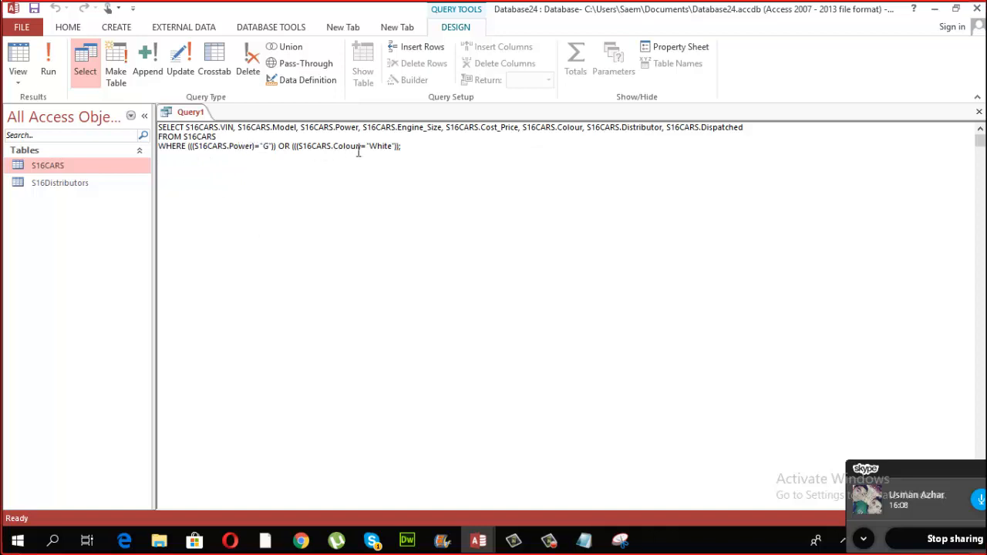
left_click_drag(396, 146, 337, 146)
double_click(284, 147)
left_click(19, 81)
left_click(54, 166)
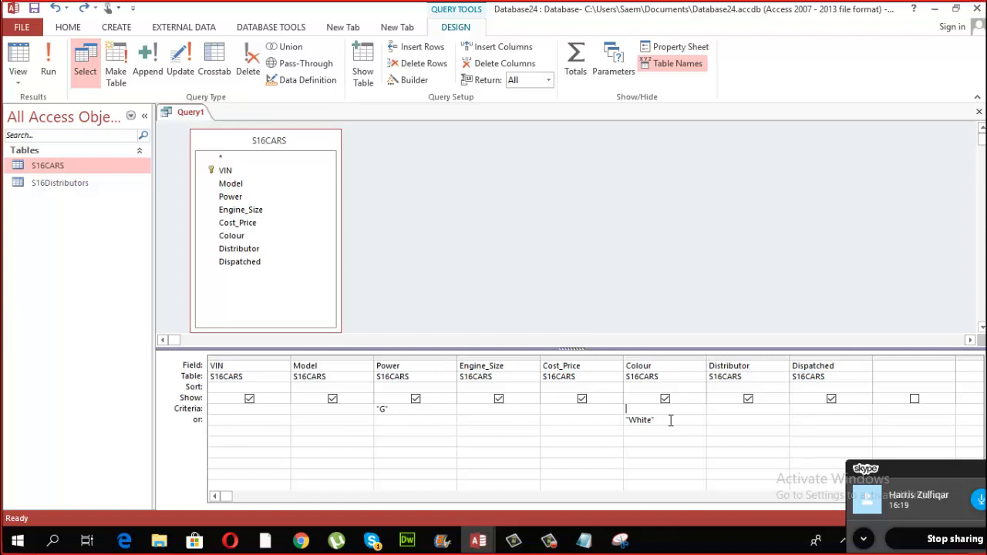
left_click(19, 81)
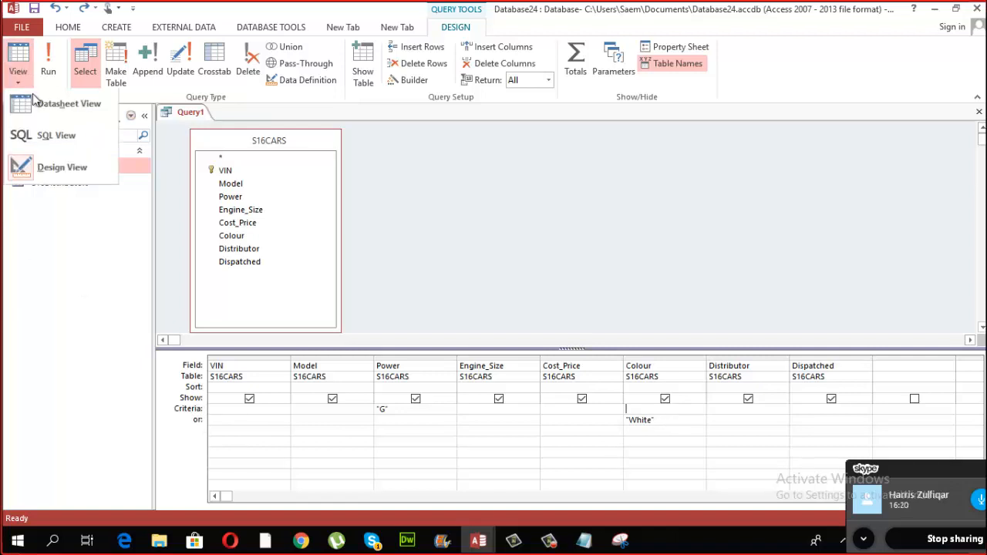
left_click(81, 169)
left_click(621, 423)
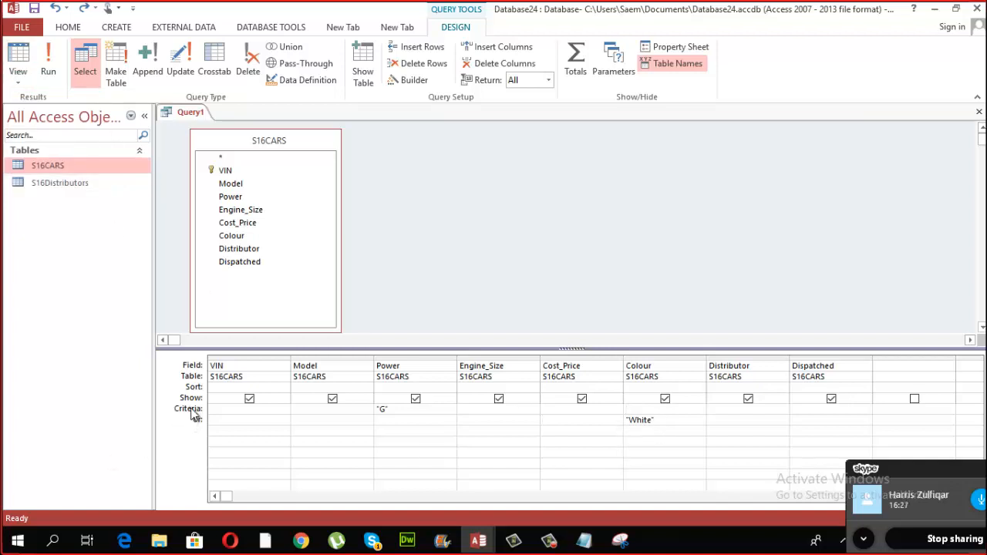
Delete the Colour criterion "White" from the or row
left_click(666, 420)
key("BackSpace")
left_click(391, 408)
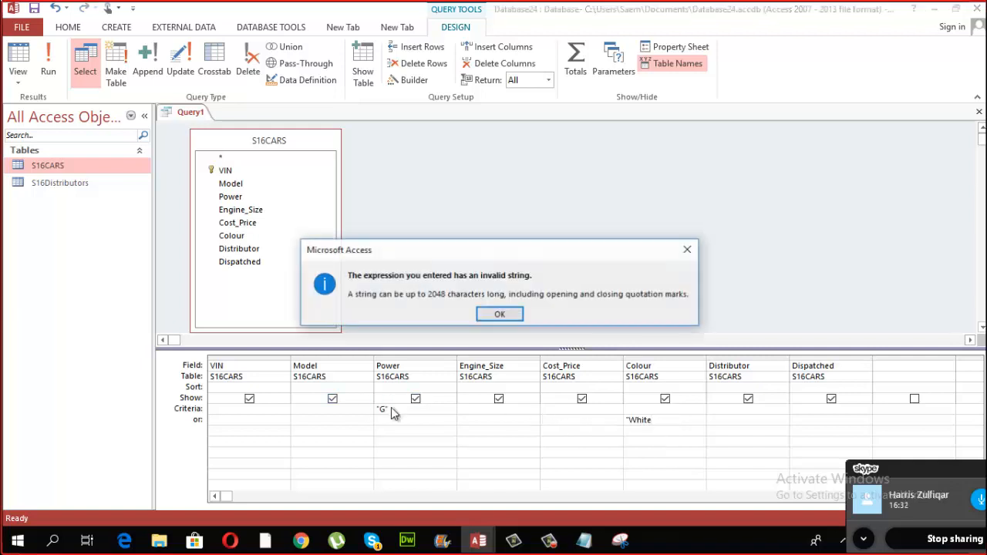
left_click(519, 314)
key("BackSpace")
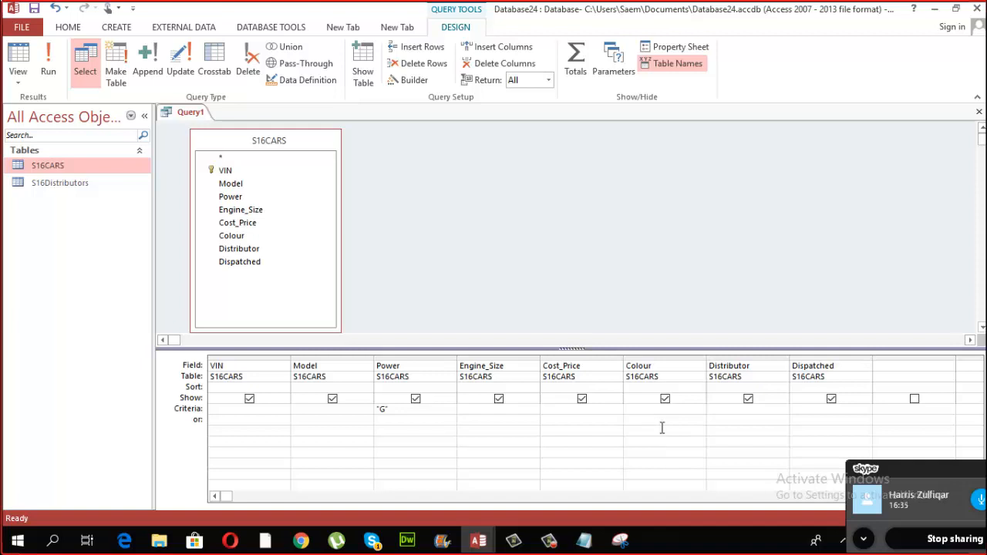
Extend the Power criterion to "G" Or "H", run the query, and return to Design View
left_click(431, 412)
type("or H")
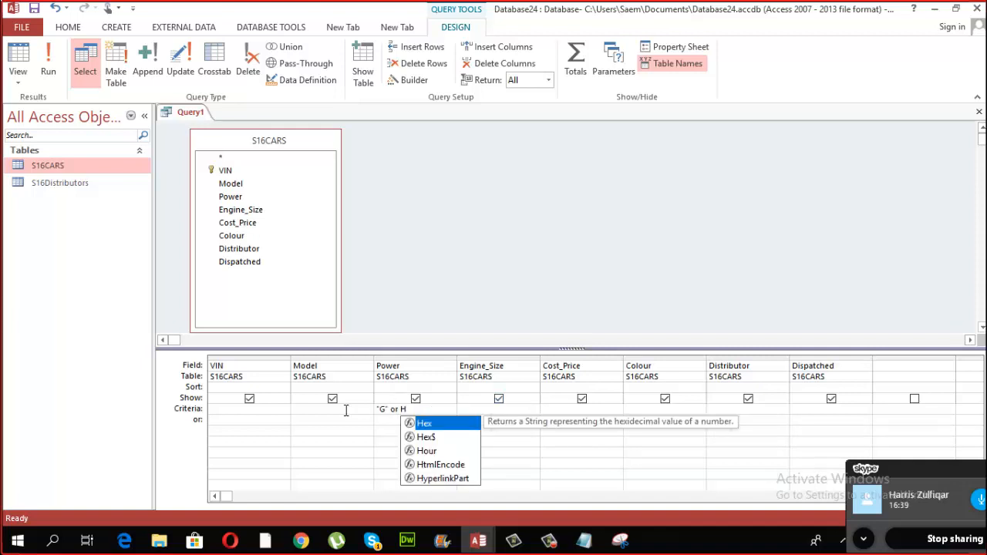
left_click(379, 441)
left_click(48, 68)
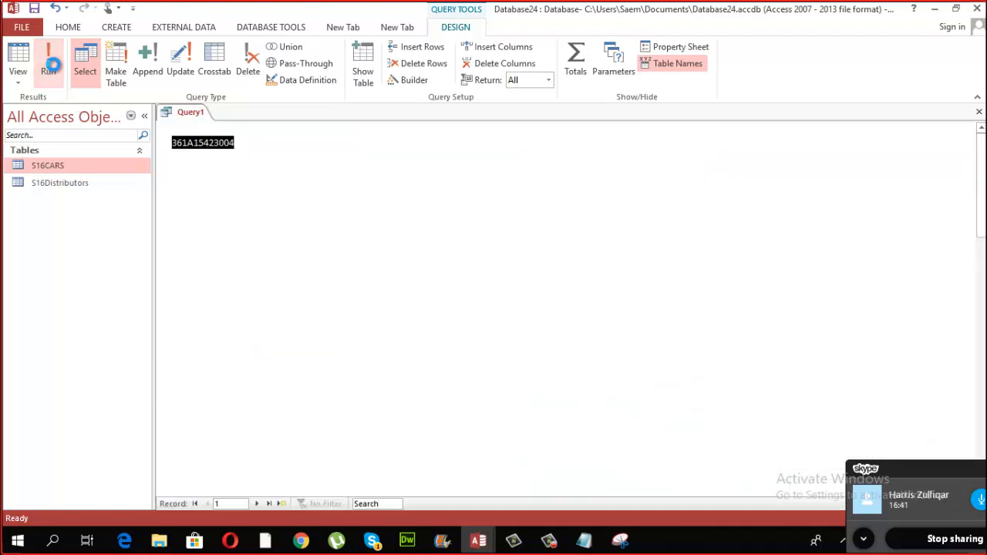
left_click(18, 77)
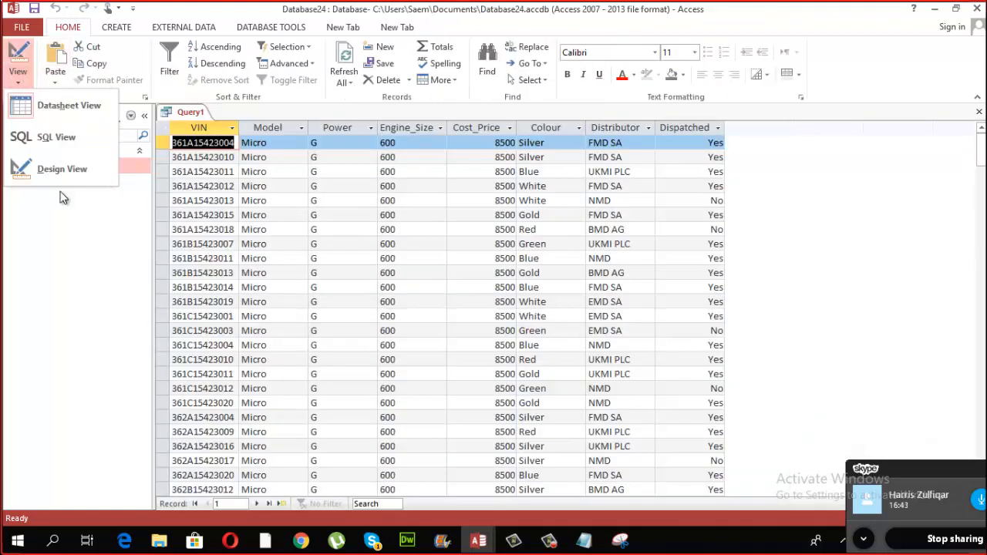
left_click(68, 185)
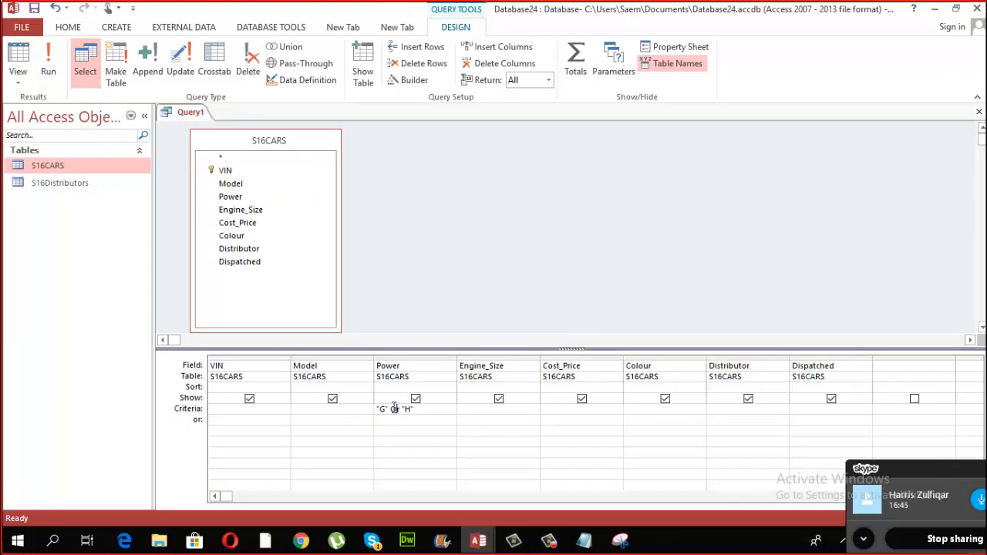
Clear the whole Power criterion and run the query without any criteria
left_click_drag(397, 409, 389, 408)
left_click(404, 419)
left_click_drag(417, 410, 376, 417)
left_click(376, 417)
left_click_drag(415, 411, 321, 407)
key("Delete")
left_click(330, 408)
left_click(403, 412)
left_click(48, 66)
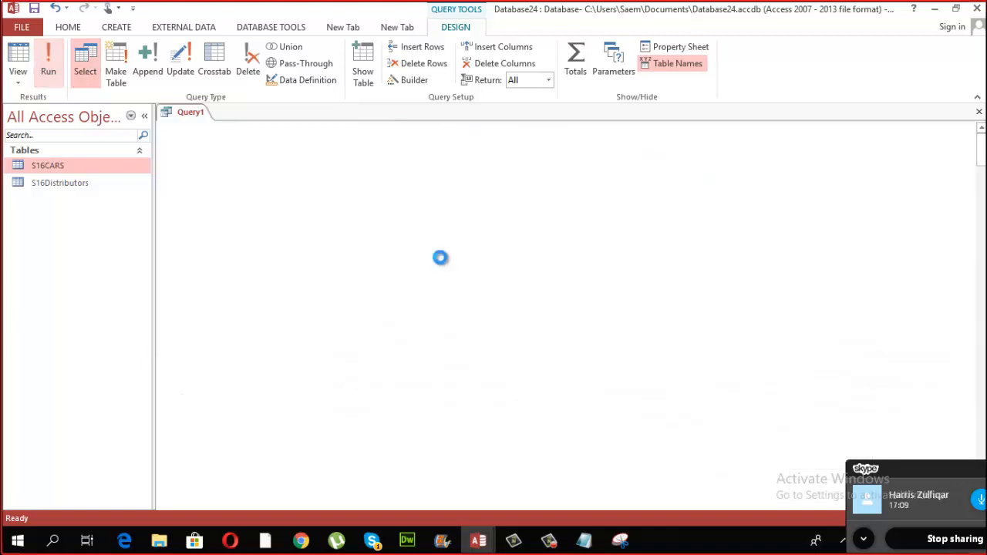
Delete the Colour values from the 11th, 13th and 17th records of the query results
double_click(546, 287)
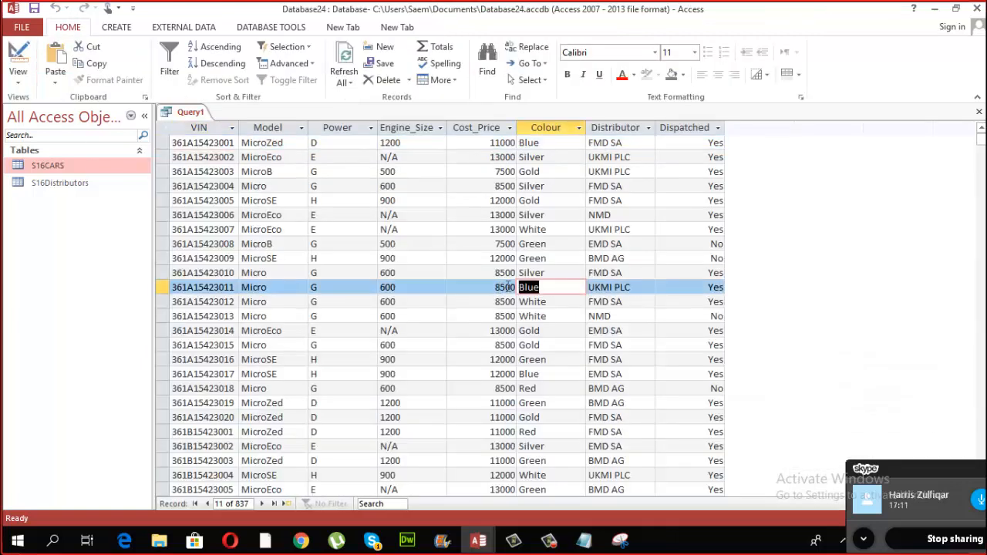
key("Delete")
left_click_drag(555, 306, 562, 322)
double_click(547, 316)
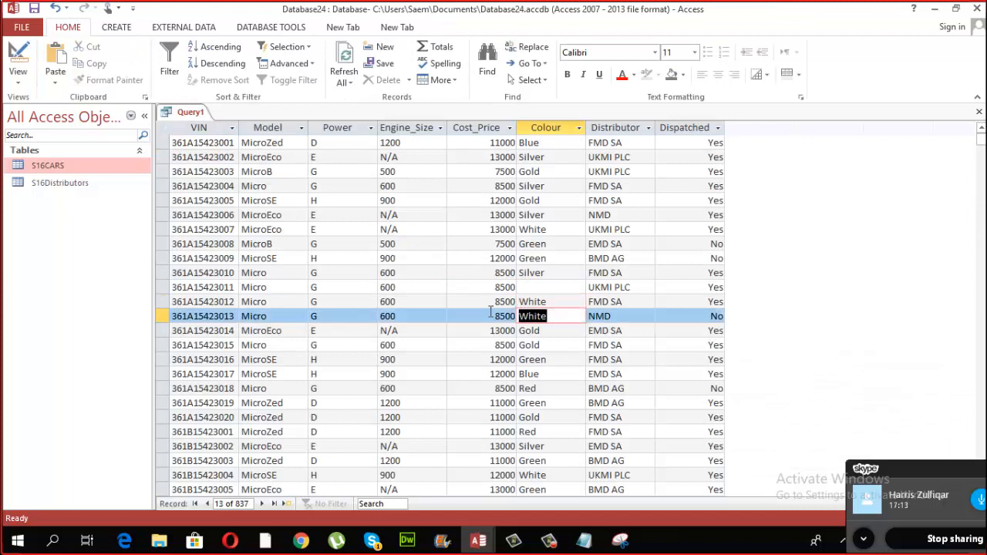
key("Delete")
double_click(546, 376)
key("Delete")
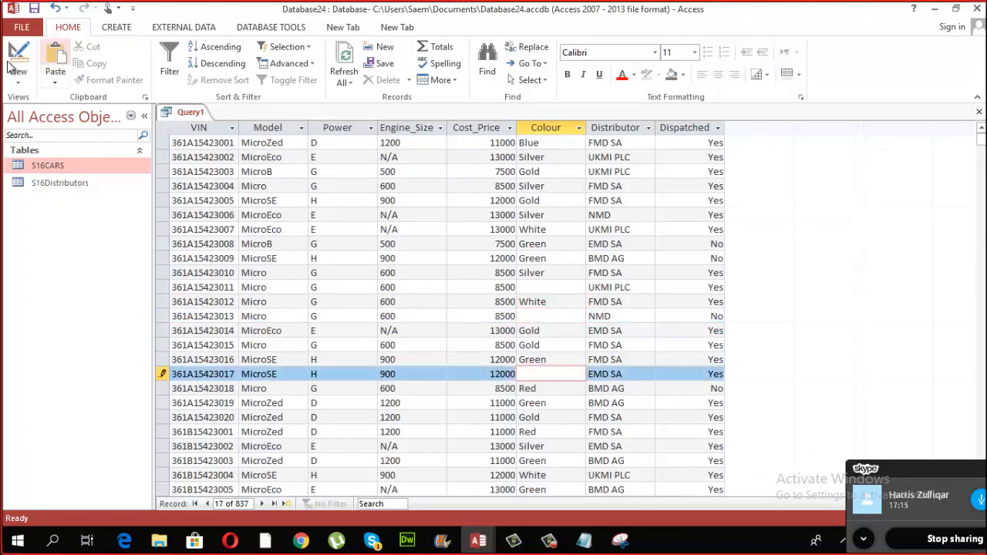
Set the Colour criterion to Is Null in Design View and run the query
left_click(18, 83)
left_click(54, 165)
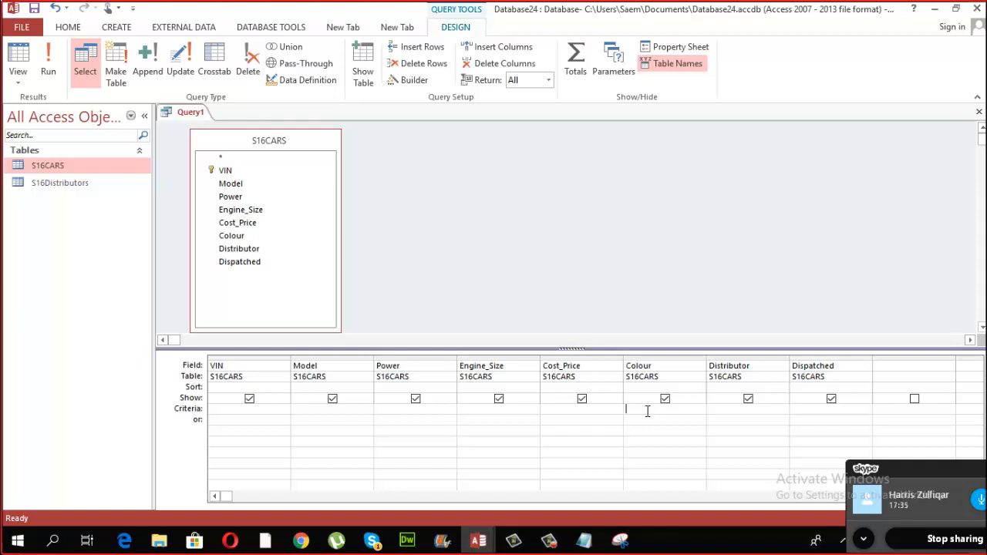
type("(")
type("nu")
type("ll")
left_click(646, 451)
left_click(48, 73)
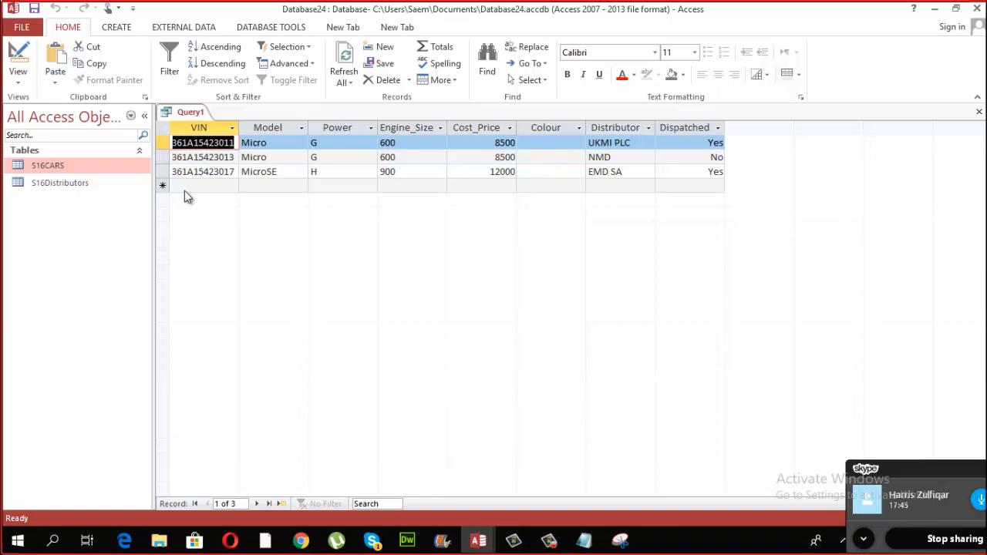
Change the Colour criterion to Is Not Null in Design View and run the query
left_click(18, 75)
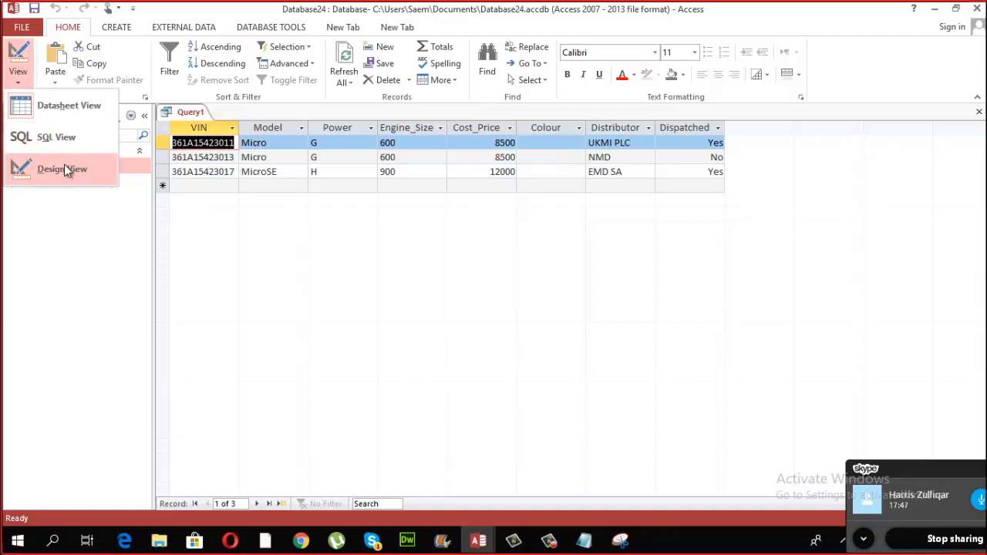
left_click(64, 164)
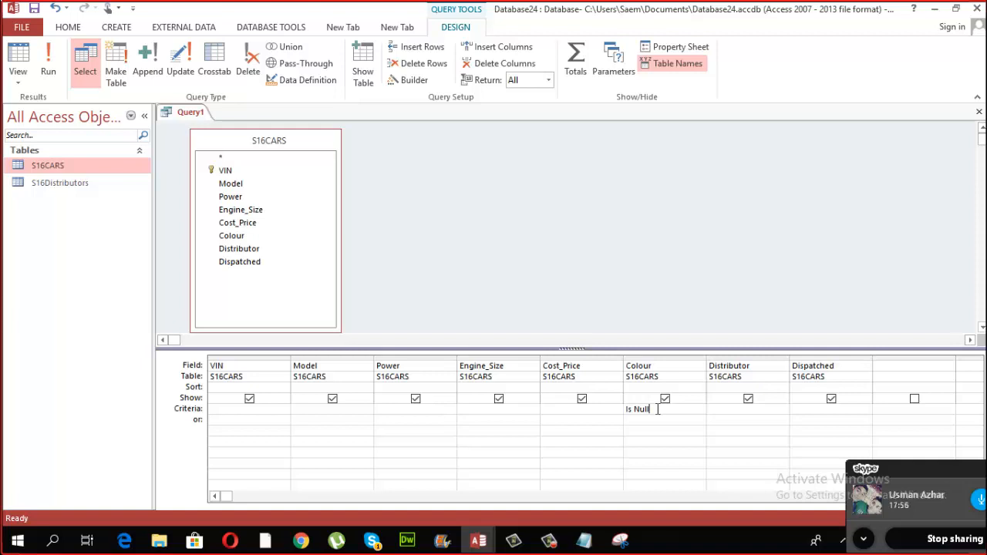
key("BackSpace")
key("BackSpace")
key("BackSpace")
key("BackSpace")
key("BackSpace")
type("not null")
left_click(42, 61)
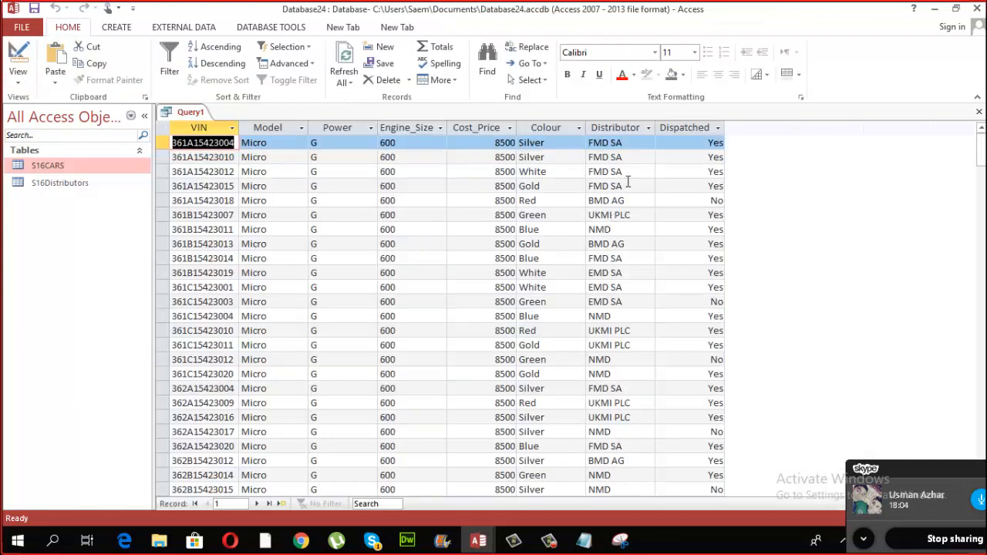
Remove the Is Not Null criterion from Colour in Design View and run the query
left_click(13, 86)
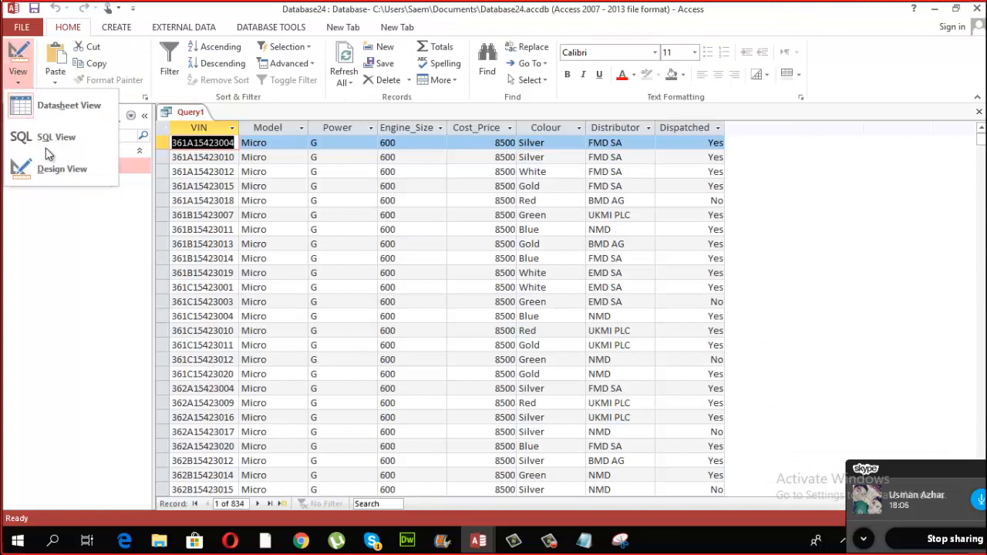
left_click(69, 165)
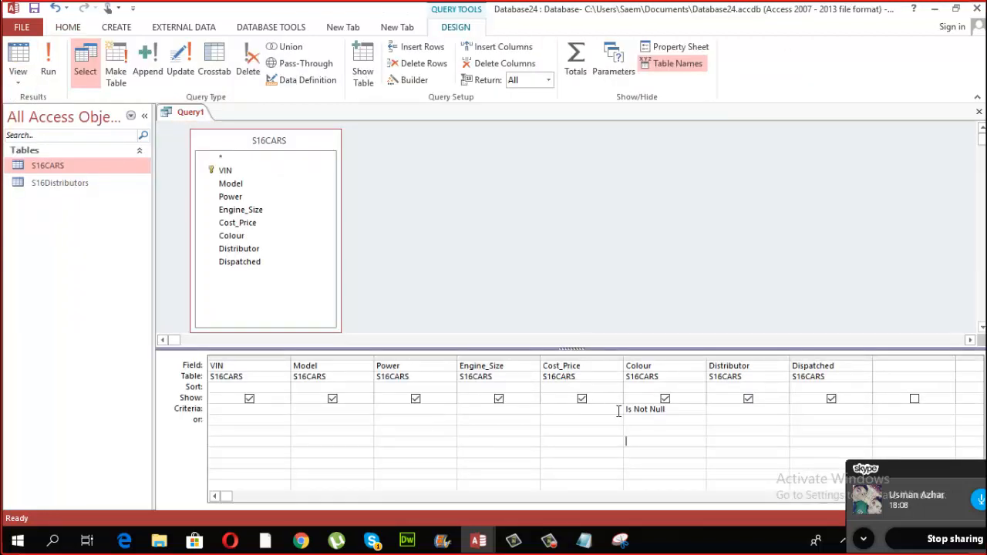
left_click_drag(686, 408, 616, 404)
key("Delete")
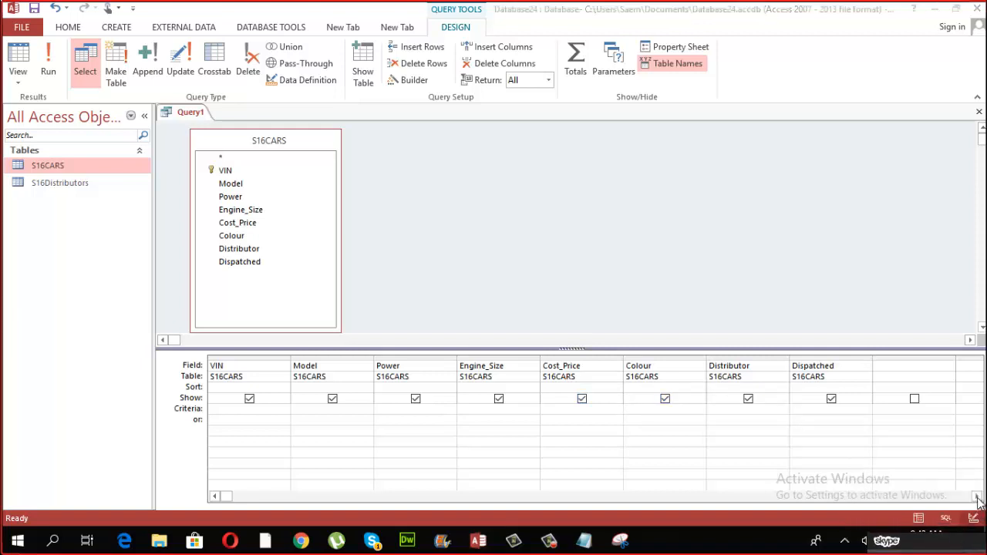
left_click(977, 497)
left_click(976, 497)
left_click(976, 496)
left_click(47, 62)
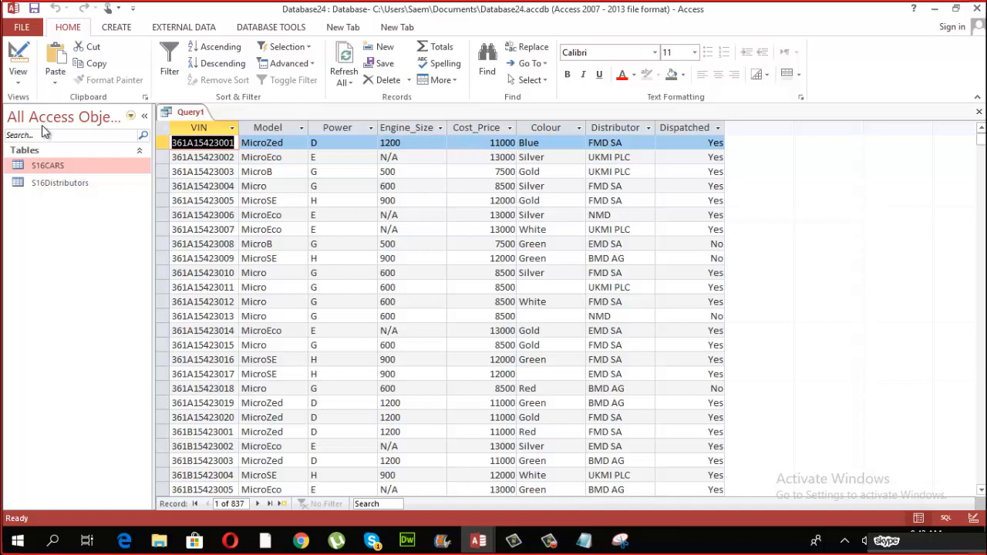
In Design View, widen the blank column after Dispatched and enter the calculated field Half of Cost:[Cost_Price]/2 in it
left_click(19, 81)
left_click(64, 173)
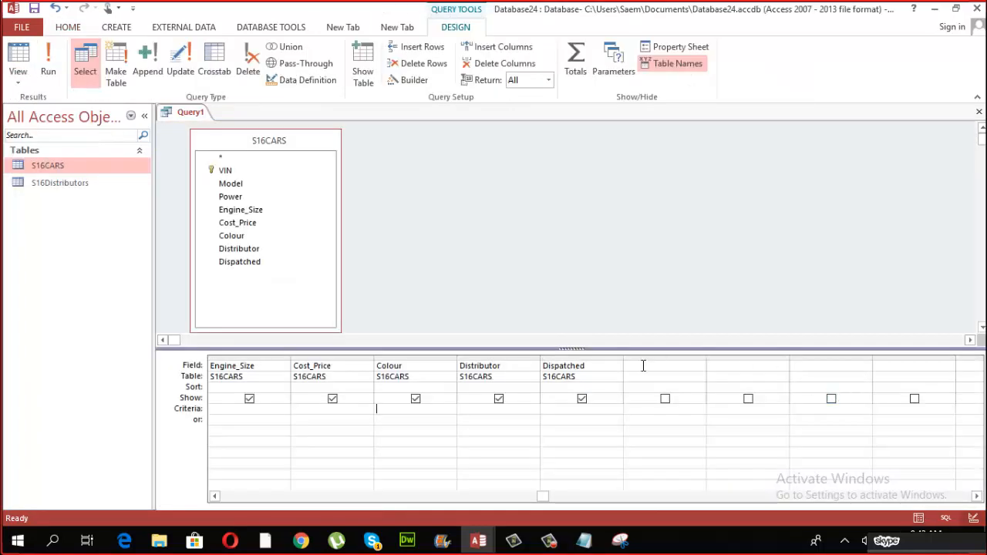
left_click_drag(707, 357, 793, 357)
left_click(677, 361)
type("H")
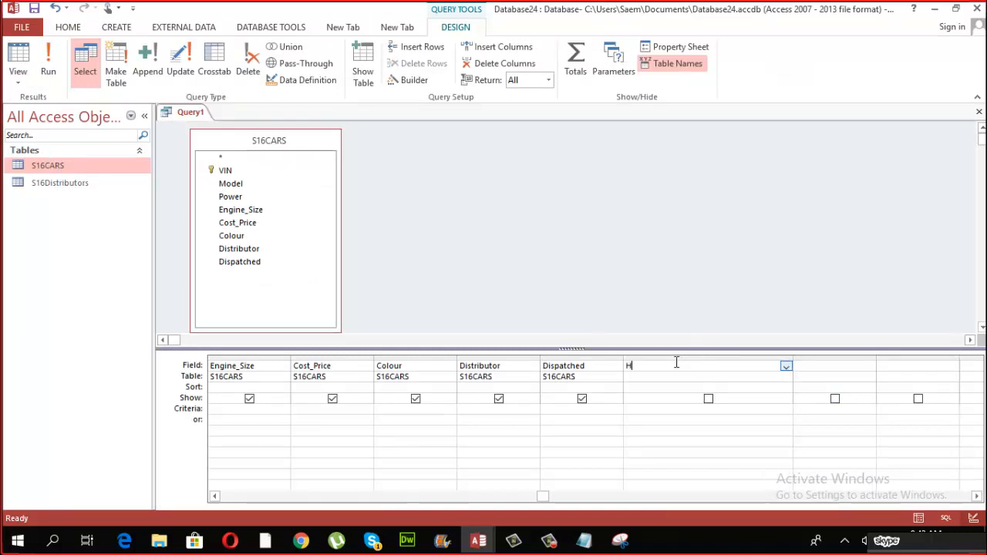
type("alf of ")
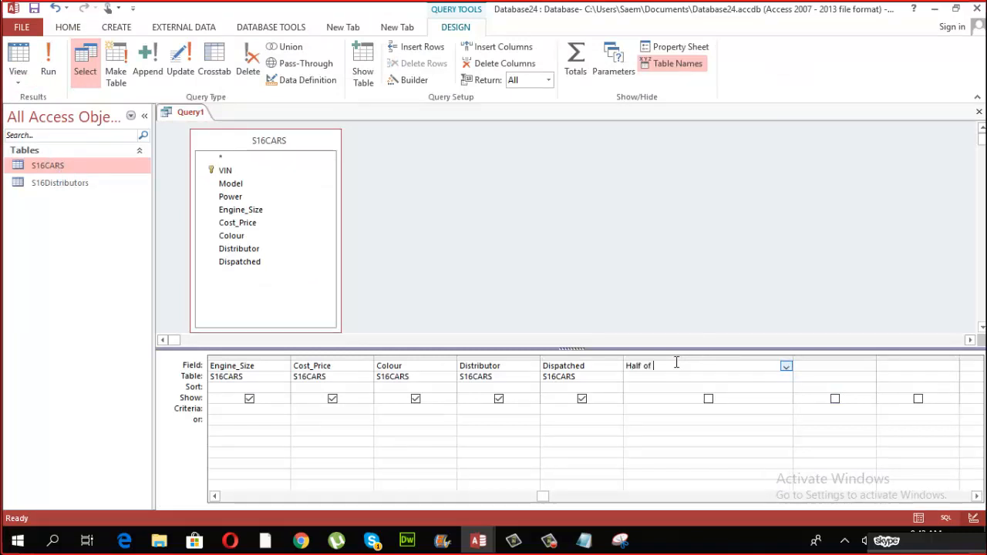
type("Cost")
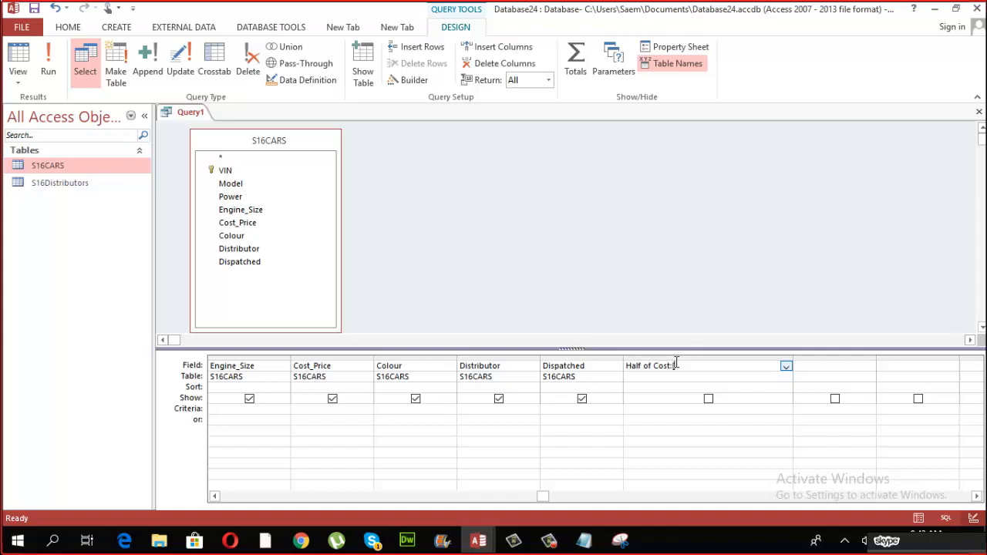
type(":[Cost_Price]/2")
Run the query and fit the Half of Cost column's width to its contents
left_click(48, 74)
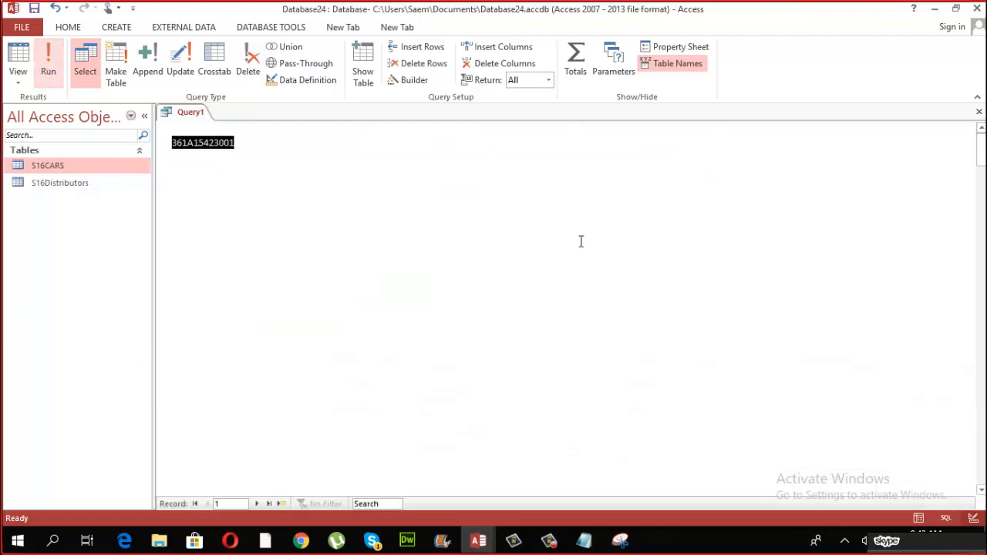
left_click(780, 128)
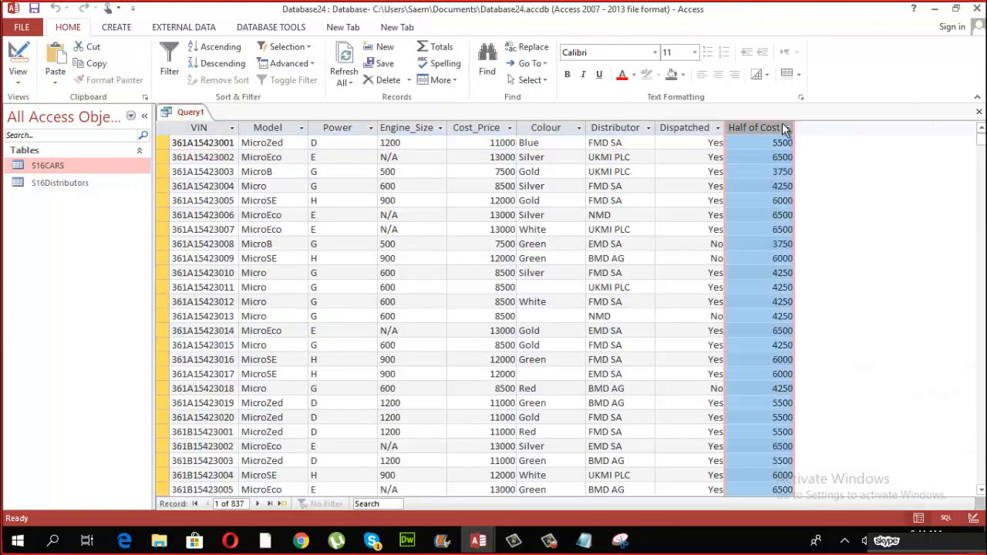
double_click(796, 127)
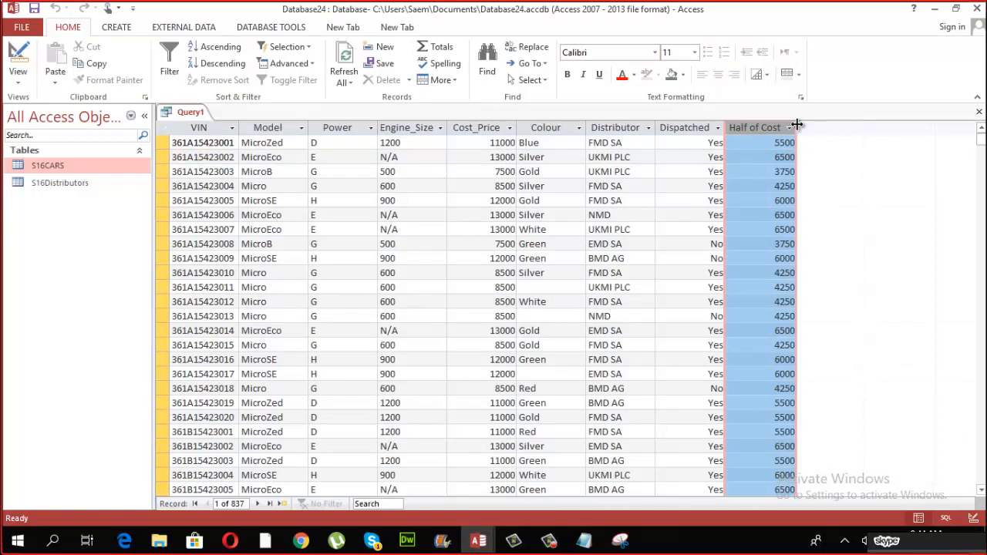
left_click(781, 200)
Replace the divisor 2 in the Half of Cost expression with the field reference [dsfdsf] in Design View
left_click(18, 77)
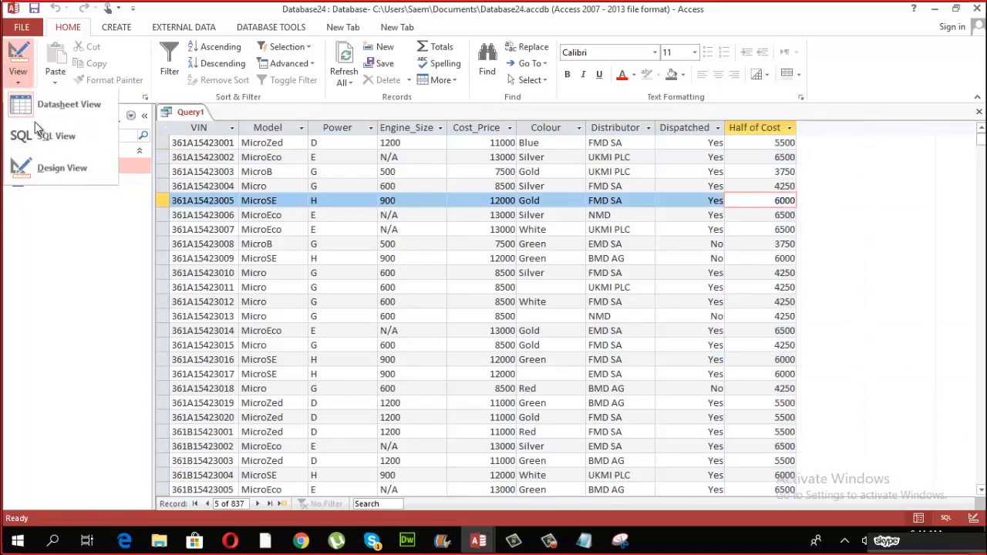
left_click(62, 170)
left_click(742, 365)
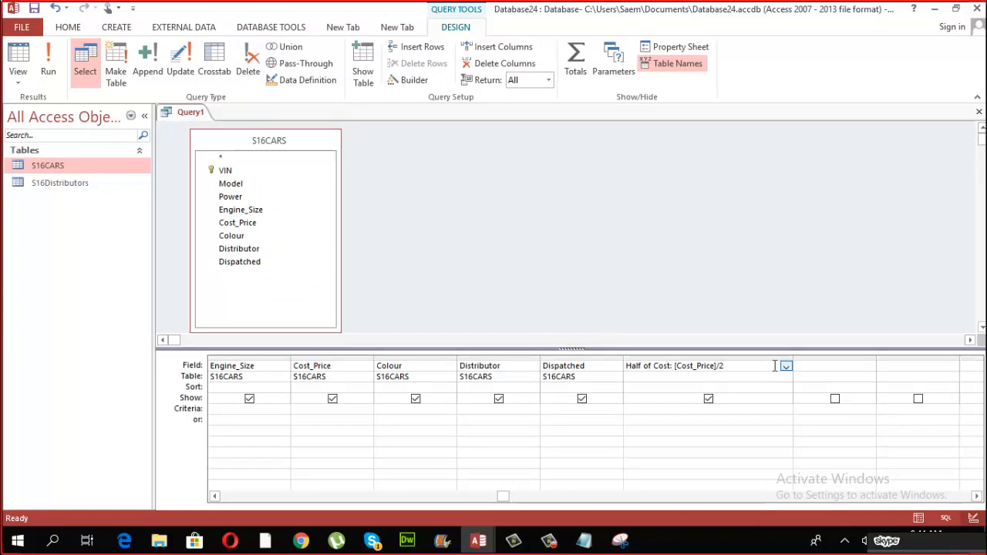
key("BackSpace")
type("[dsfdsf]")
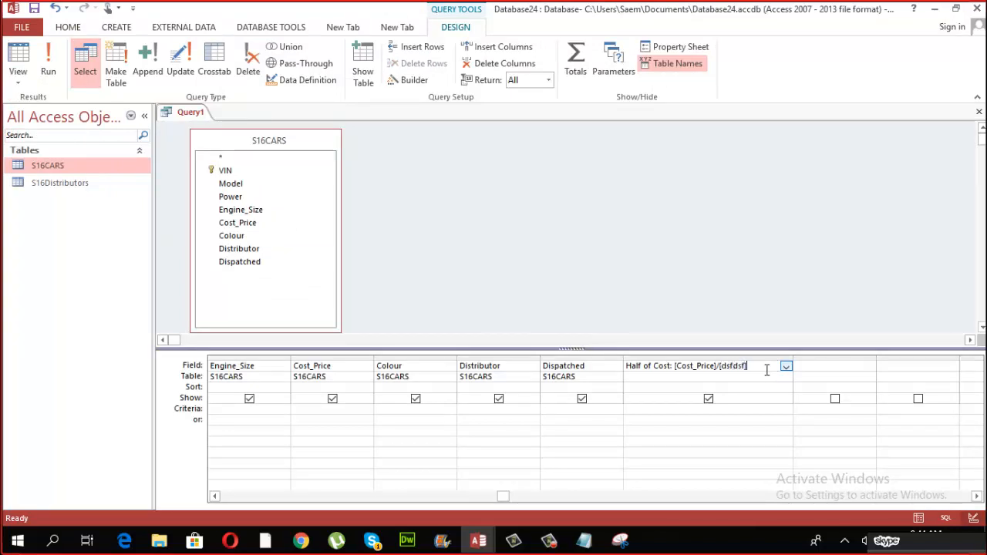
Erase the entire Half of Cost calculated field from the design grid and run the query
key("BackSpace")
key("BackSpace")
key("BackSpace")
key("BackSpace")
key("BackSpace")
key("BackSpace")
key("BackSpace")
key("BackSpace")
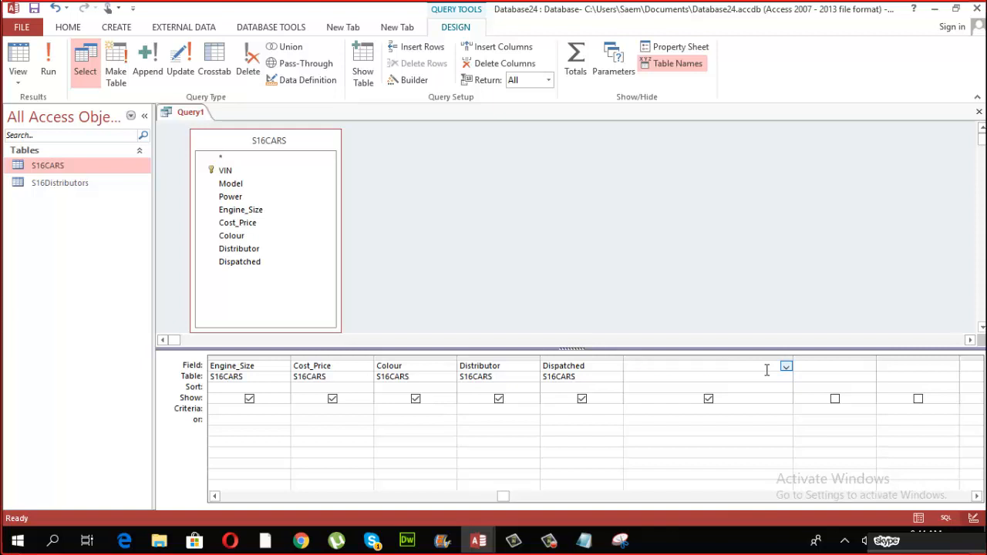
left_click(46, 67)
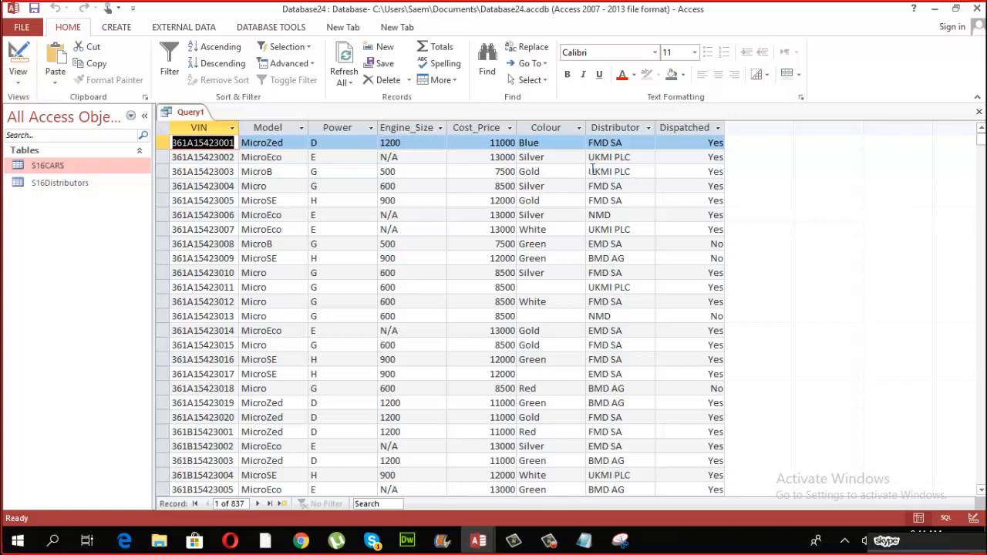
Close Query1 without saving its changes and start a new query design based on the S16Distributors table
left_click(979, 112)
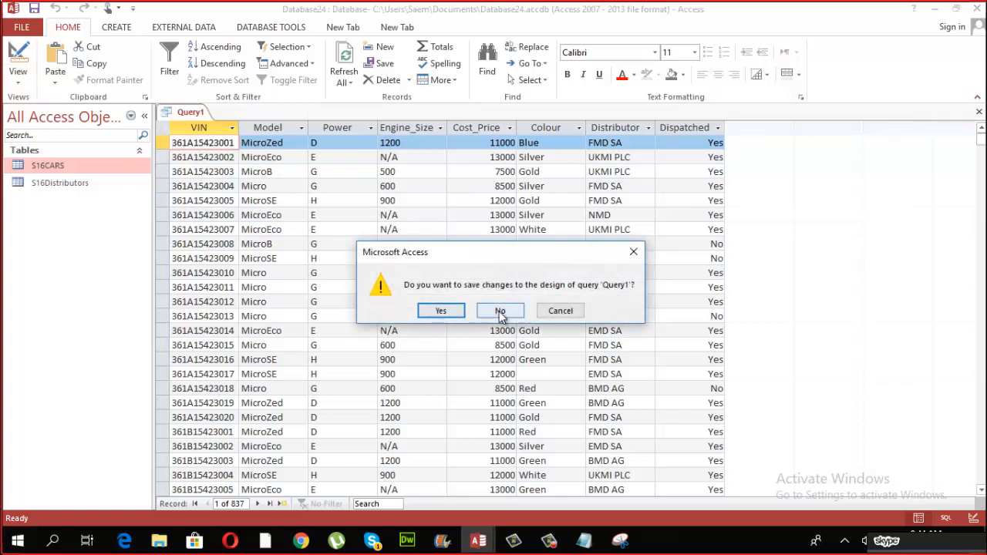
left_click(500, 311)
left_click(116, 27)
left_click(219, 86)
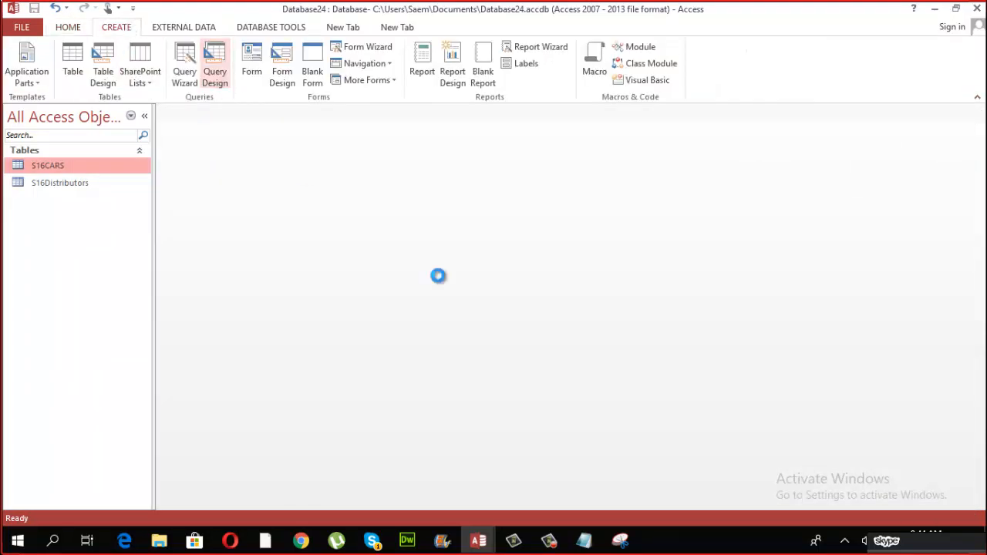
left_click(461, 359)
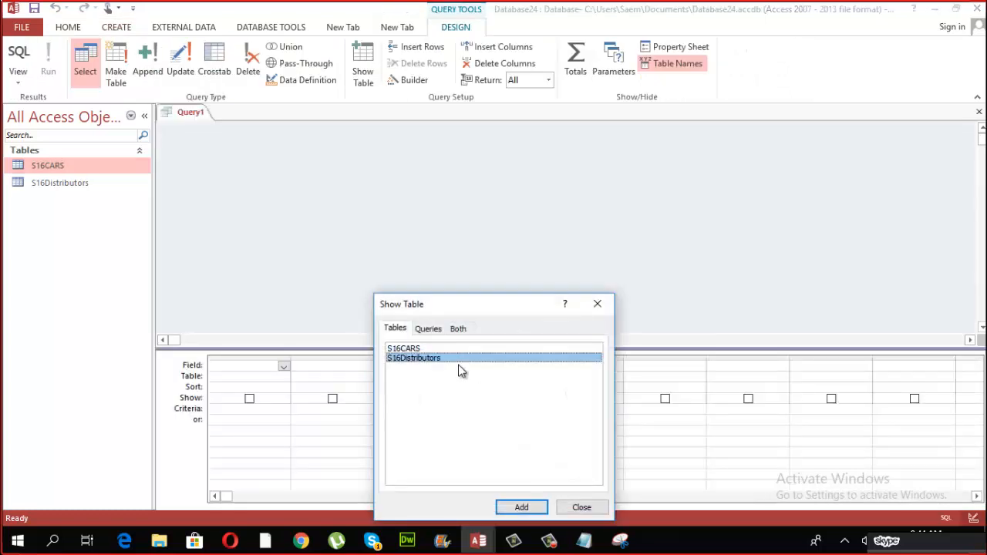
left_click(519, 507)
left_click(580, 508)
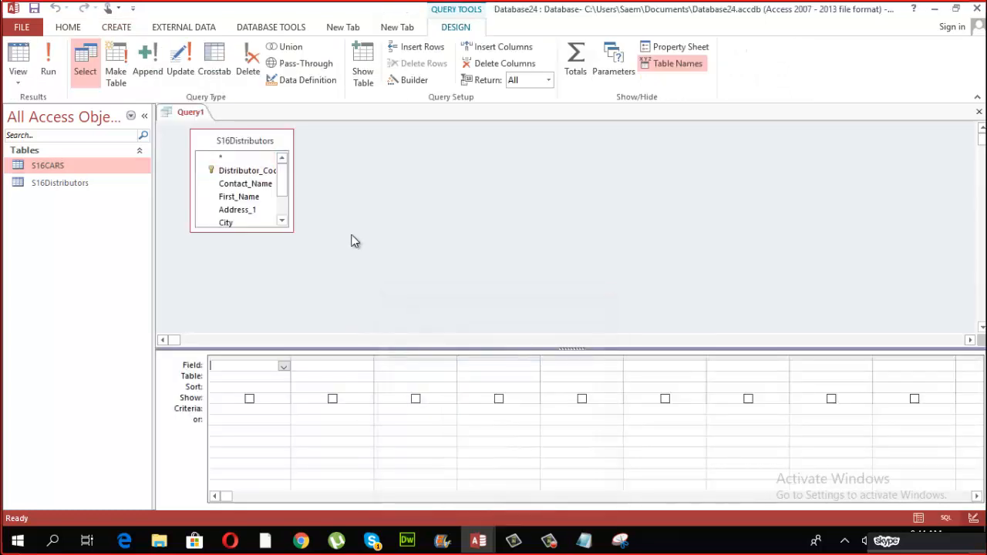
Add all S16Distributors fields to the design grid, then run the query with the Contact_Name and First_Name columns widened
left_click(254, 143)
double_click(245, 141)
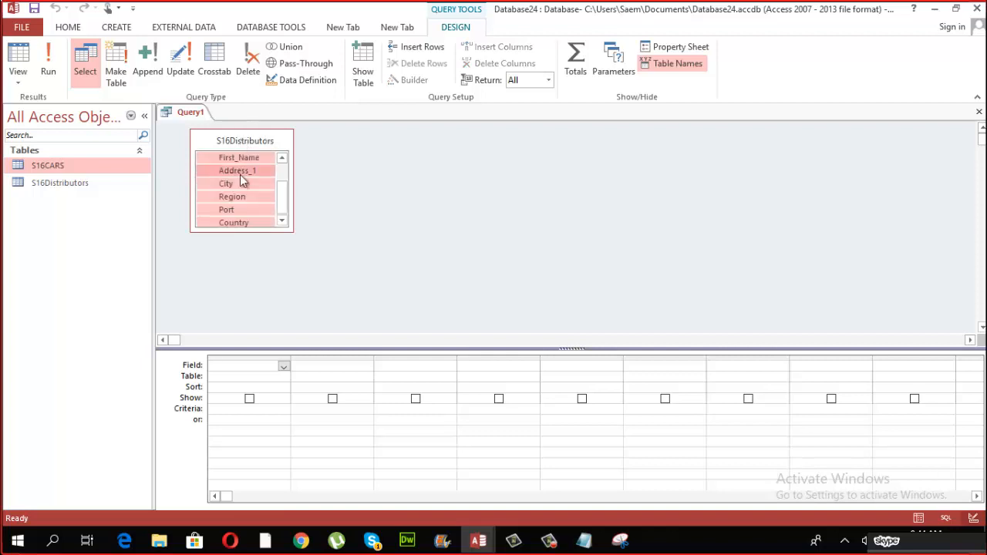
left_click_drag(239, 185, 227, 362)
left_click(51, 76)
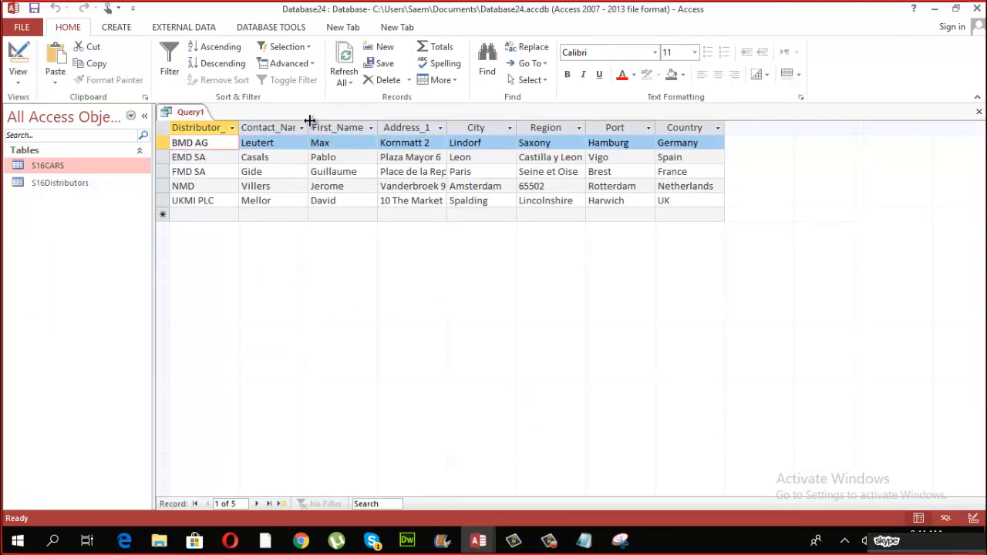
left_click_drag(310, 127, 327, 128)
left_click_drag(397, 128, 398, 127)
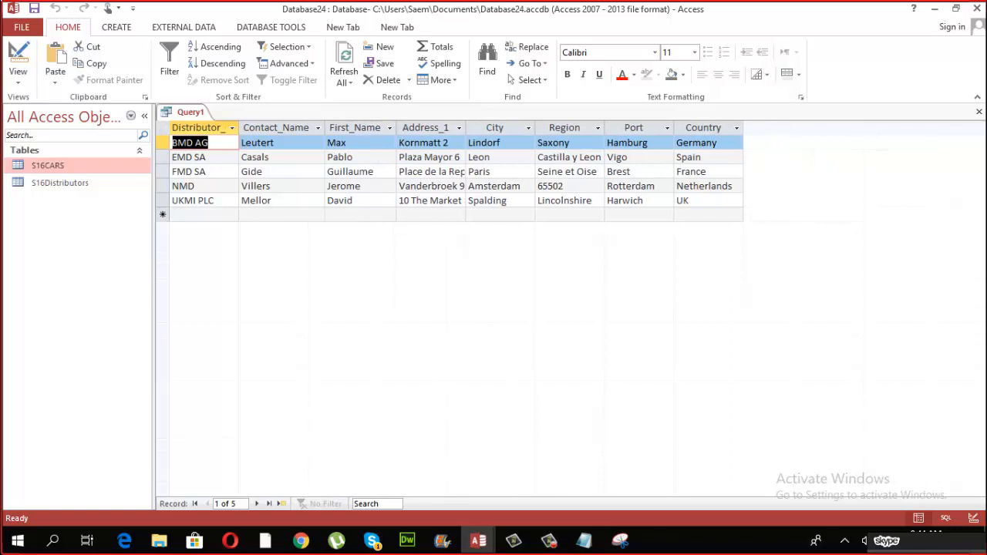
In Design View, enter the calculated field FullName:[Contact_Name]&[First_Name] in the blank column after Country
left_click(23, 80)
left_click(60, 165)
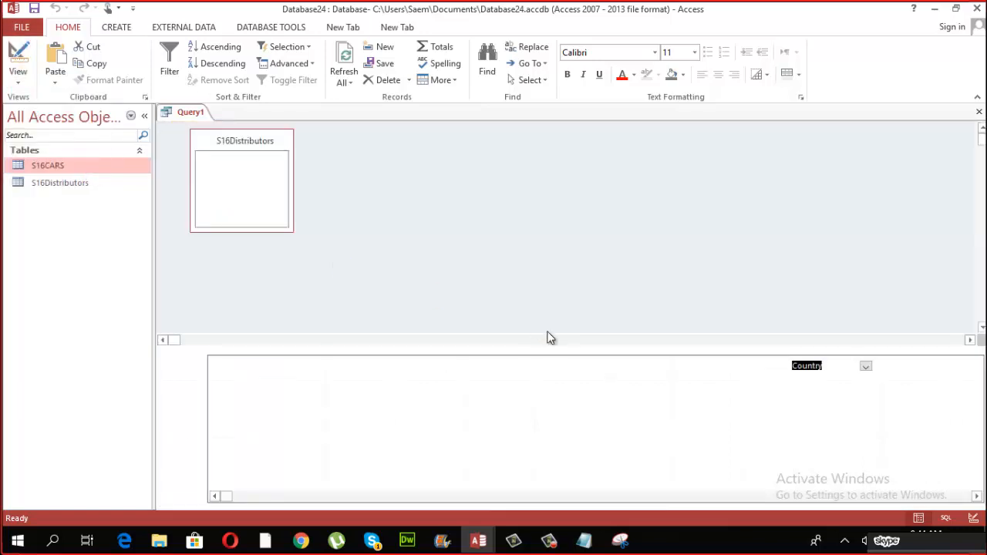
left_click(976, 484)
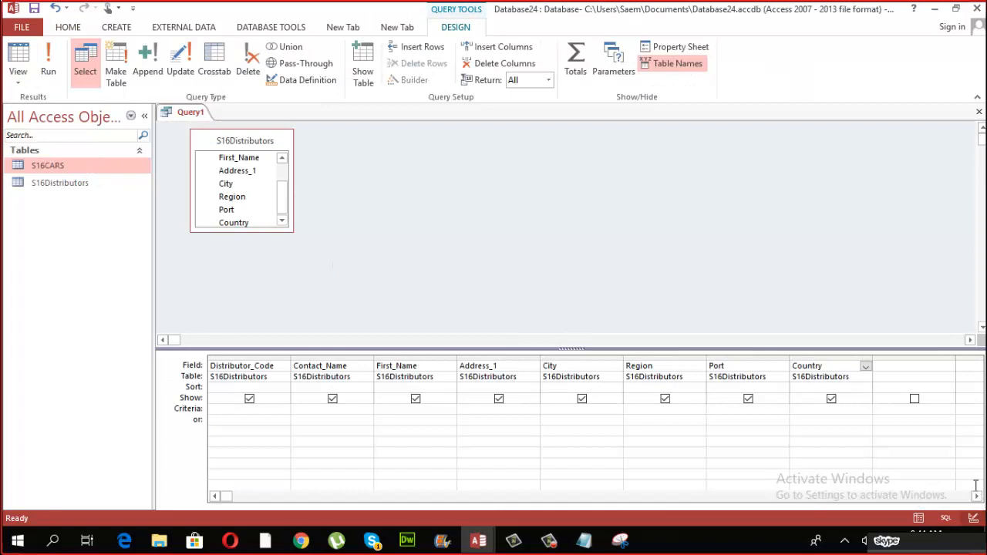
left_click(895, 367)
type("FullName:")
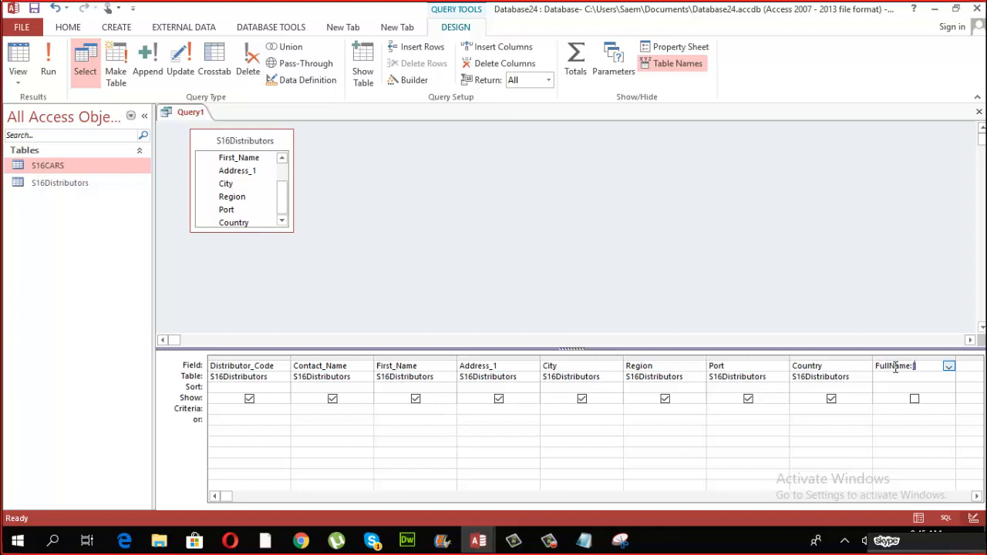
type("[Contact")
type("_Name")
type("]&[F")
type("irst_Nam")
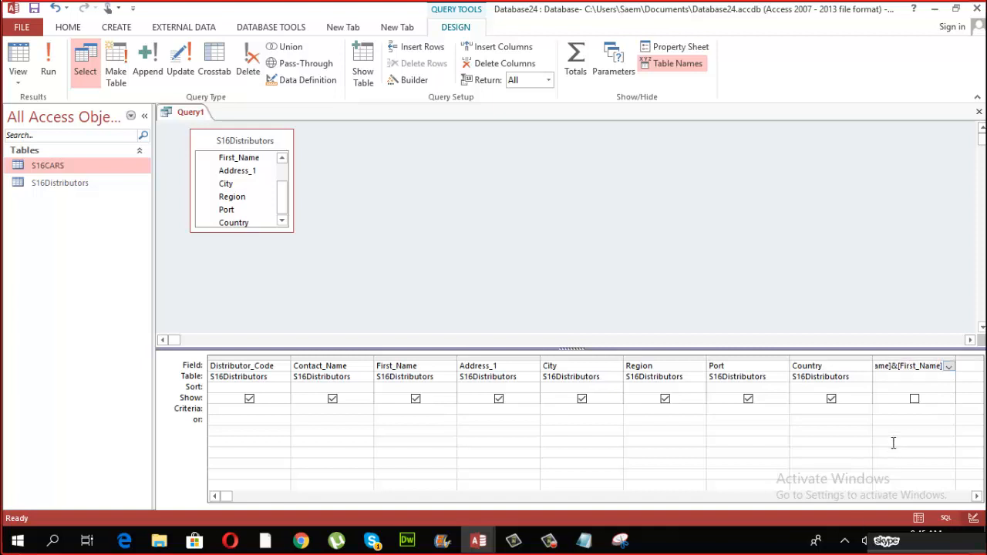
left_click(894, 442)
Fit the FullName grid column to its expression and run the query
left_click(977, 497)
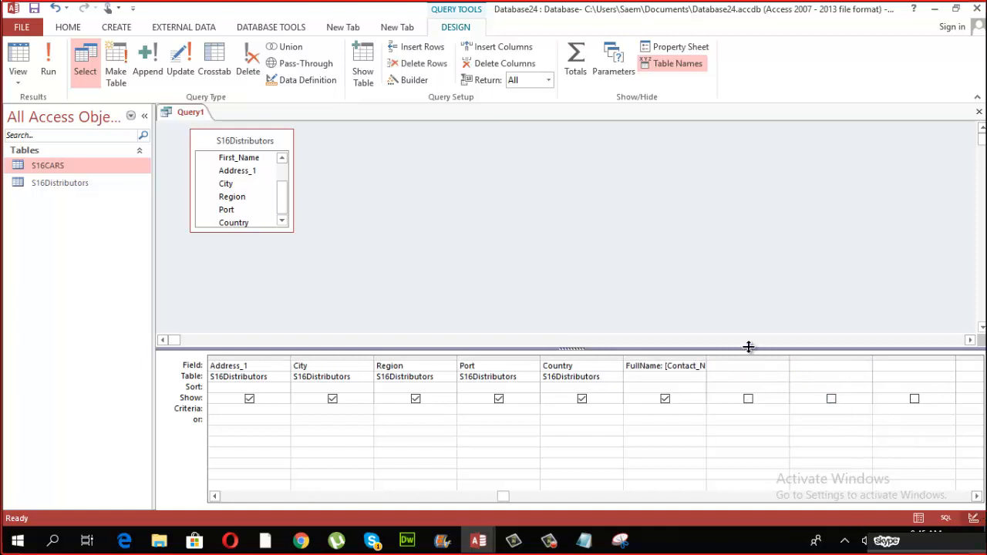
double_click(708, 356)
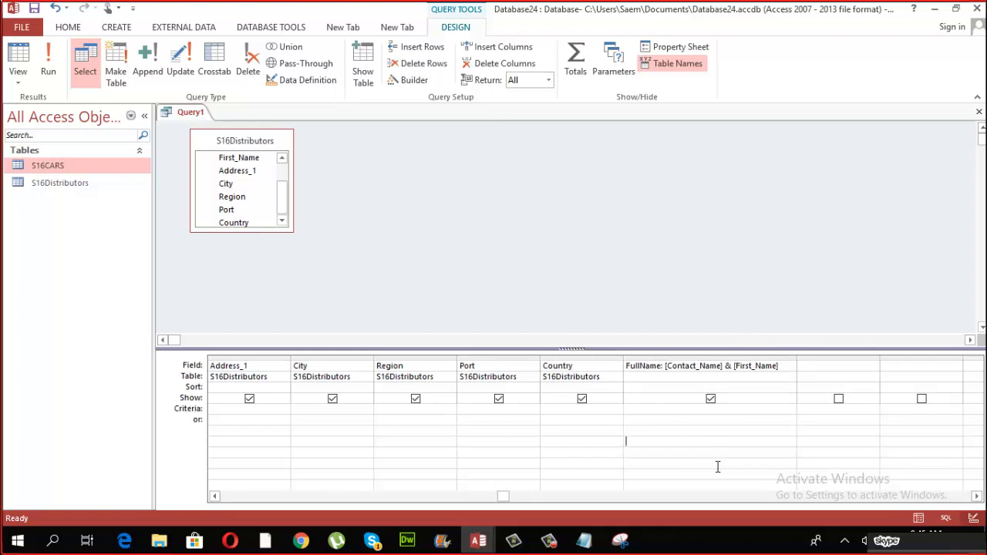
left_click(47, 73)
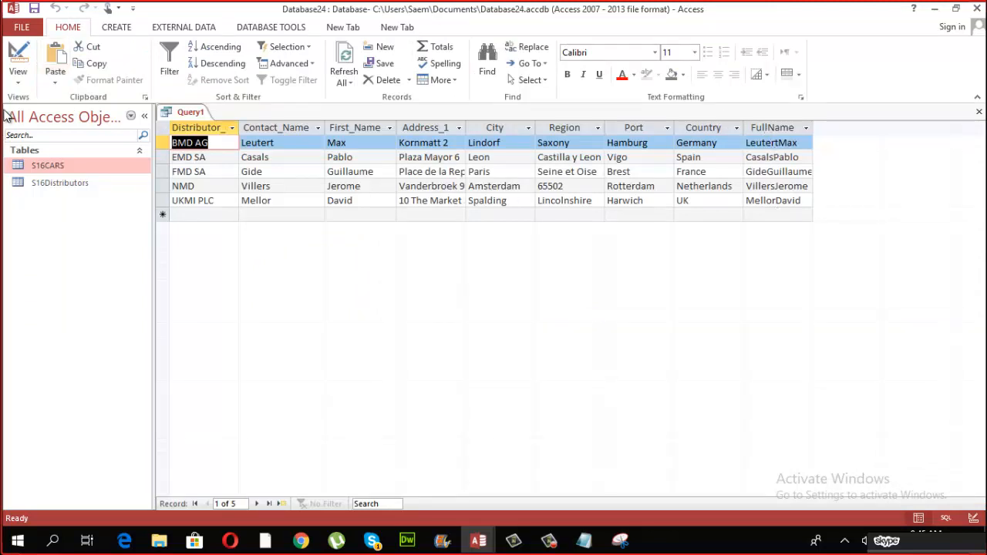
Insert " "& before [First_Name] in the FullName expression, keep the field shown, and run the query with the FullName column fitted
left_click(17, 71)
left_click(63, 167)
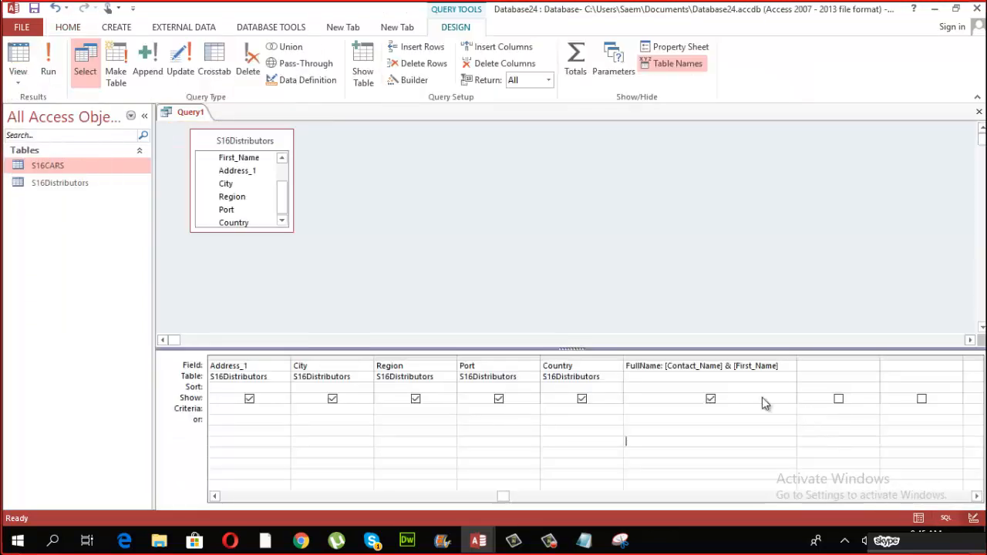
left_click(732, 369)
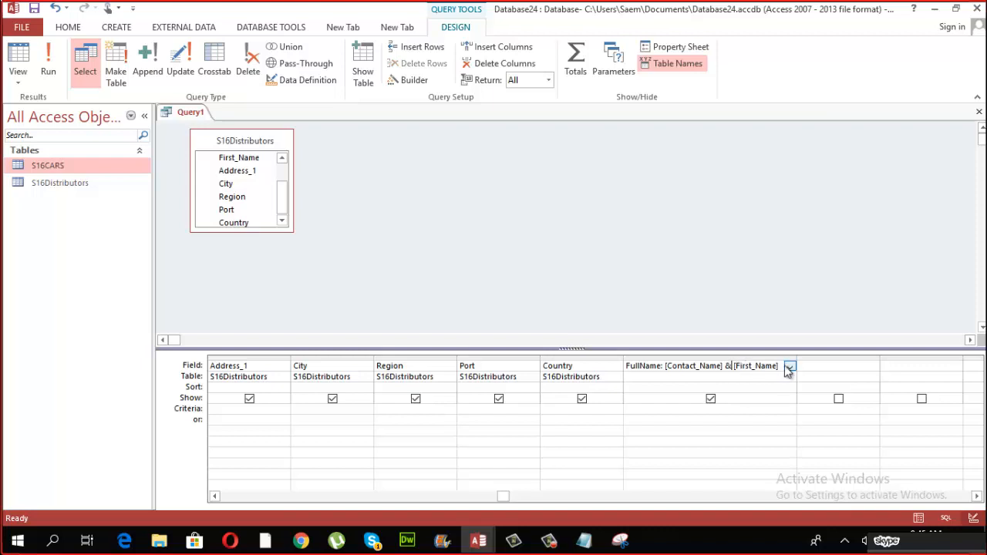
type("\" \"&")
double_click(798, 356)
left_click(784, 403)
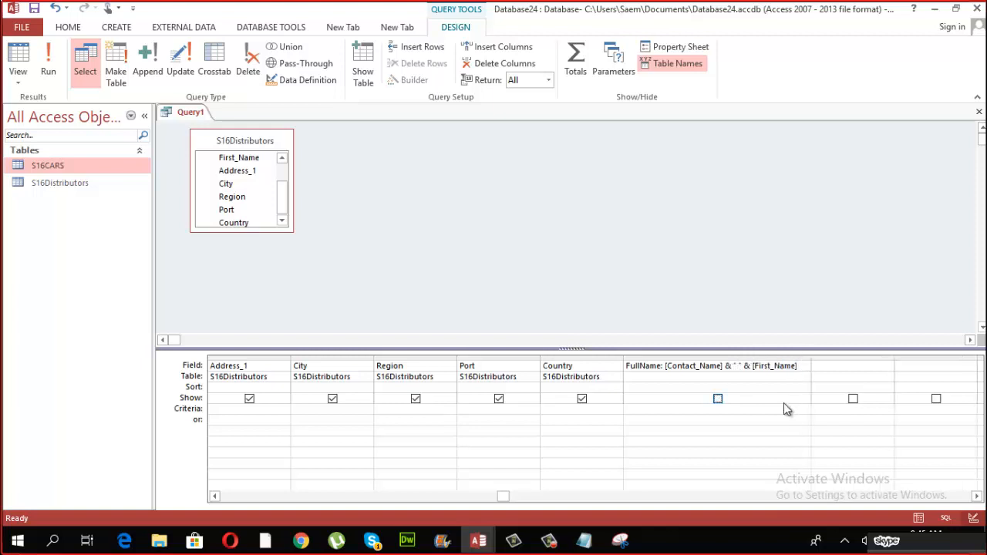
left_click(737, 410)
left_click(720, 401)
left_click(47, 62)
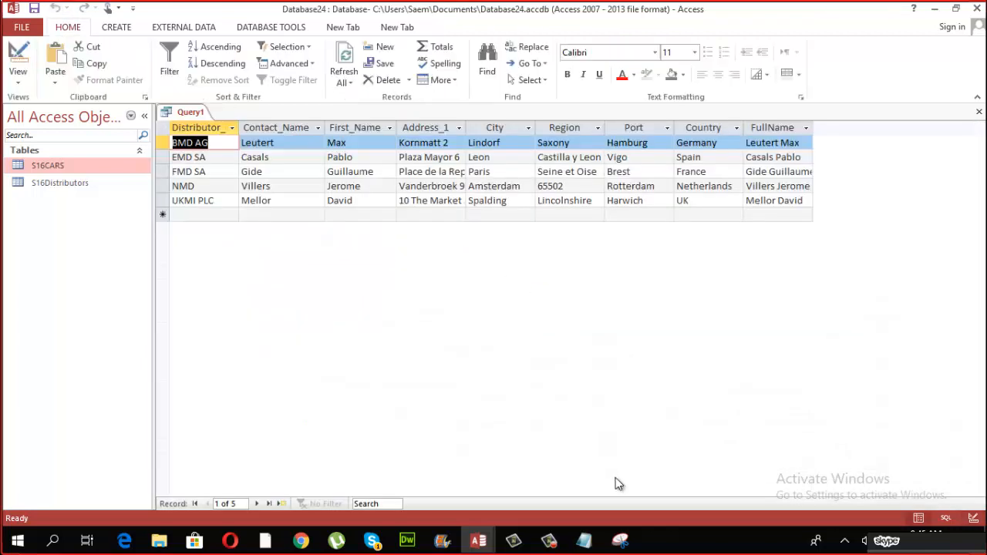
double_click(814, 128)
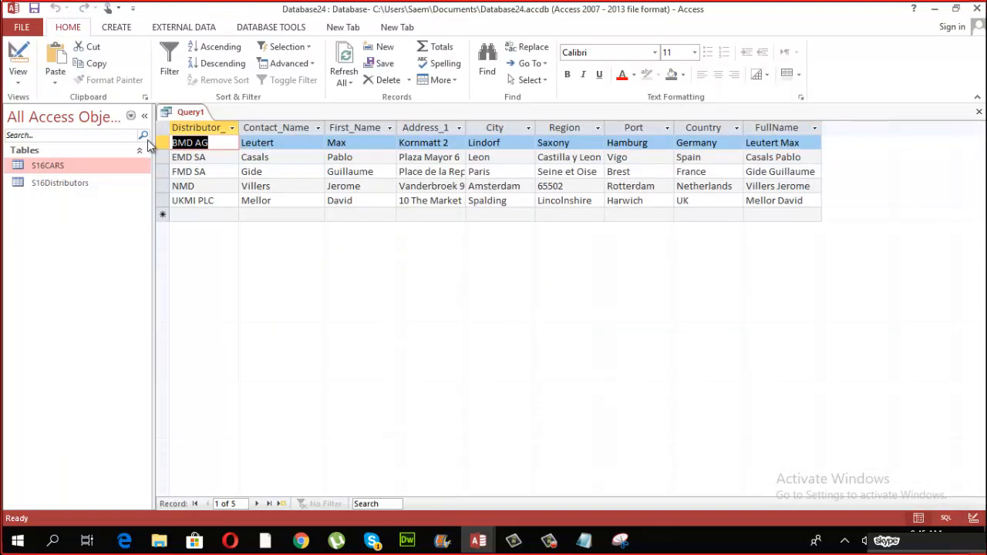
Review the FullName expression in Design View and run the query again
left_click(18, 77)
left_click(41, 169)
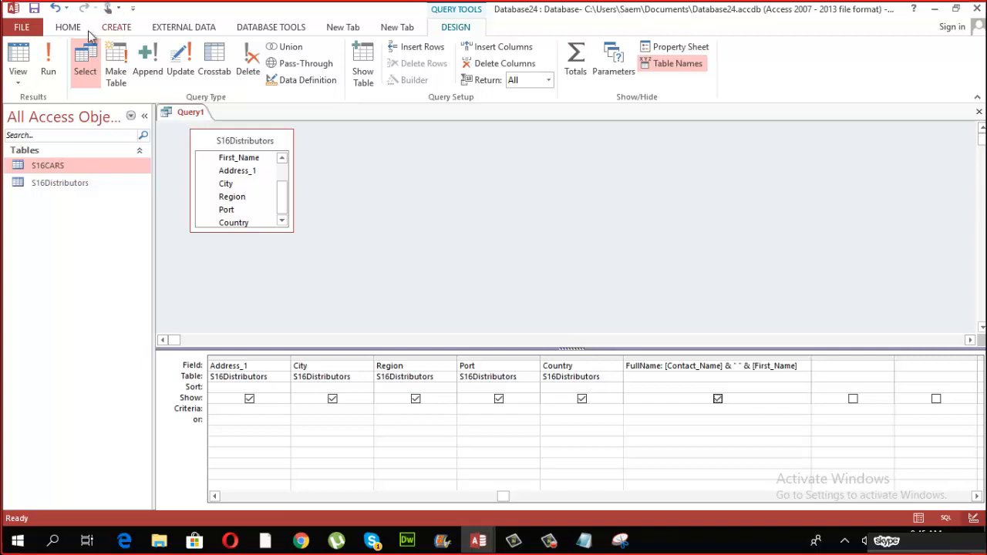
left_click(48, 62)
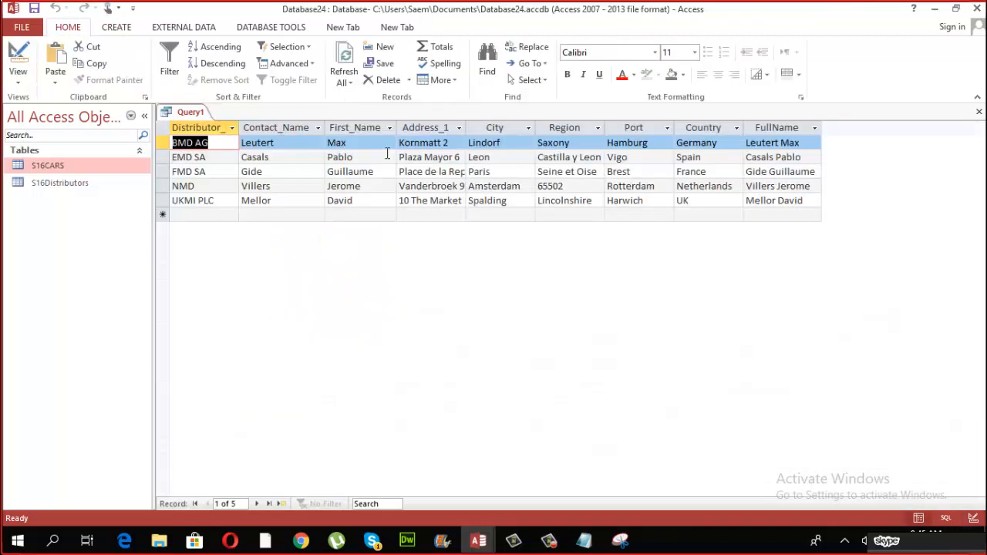
Create a report from the current query, saving the query as Query1
left_click(121, 31)
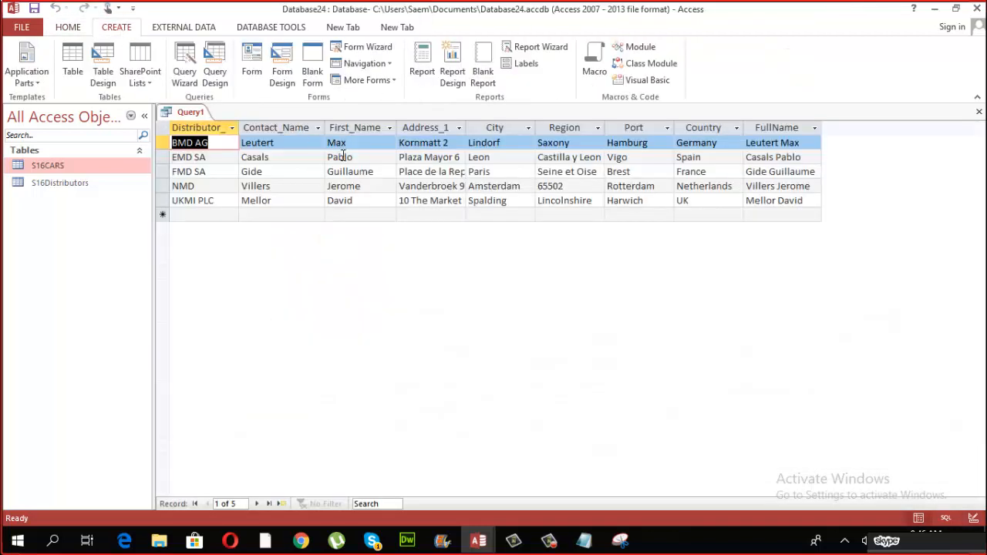
left_click(422, 73)
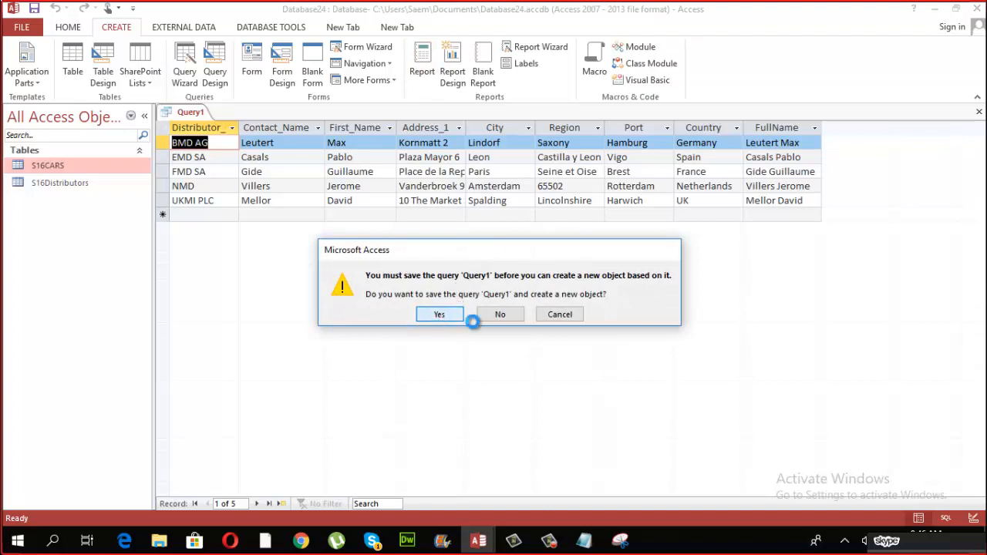
left_click(460, 314)
left_click(500, 215)
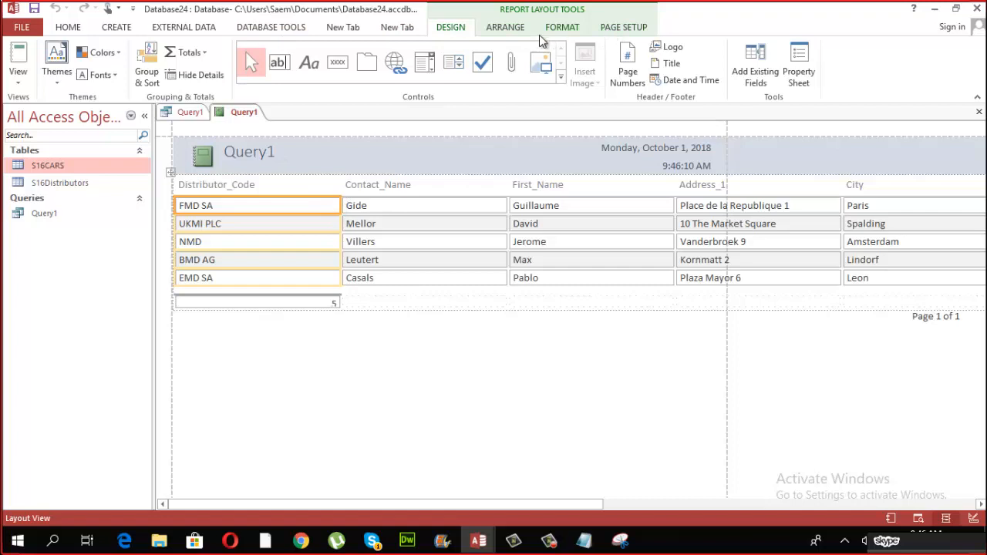
Set the report to landscape orientation and narrow its Distributor_Code and Contact_Name columns close to their headings
left_click(620, 27)
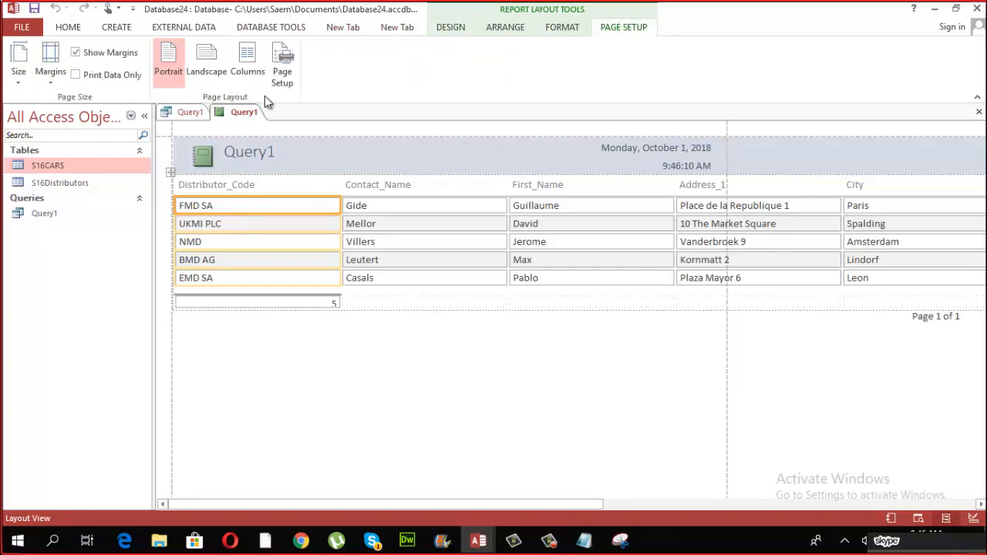
left_click(206, 61)
left_click_drag(337, 204, 266, 208)
left_click(436, 207)
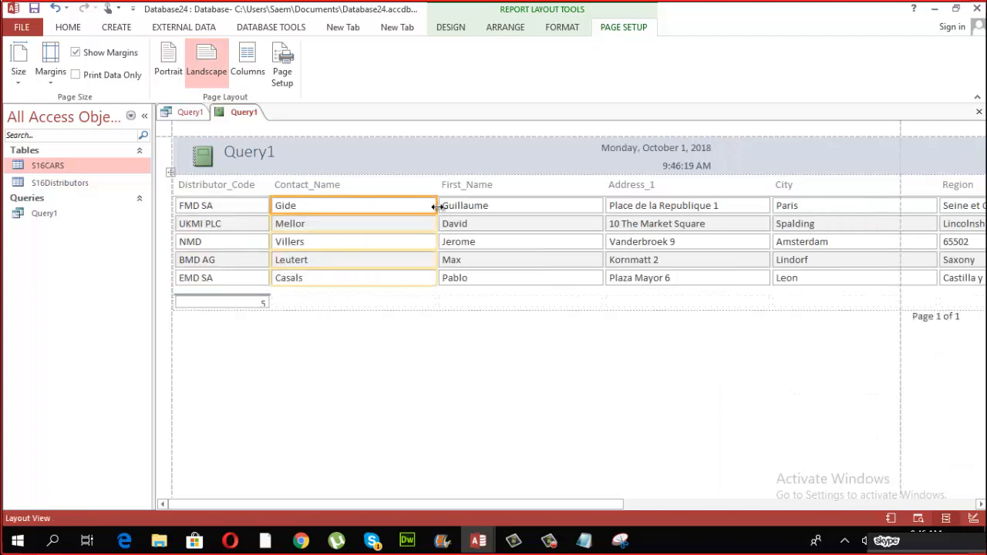
left_click_drag(439, 208, 348, 207)
Narrow the report's First_Name, Address_1 and City columns close to the width of their contents
left_click(511, 205)
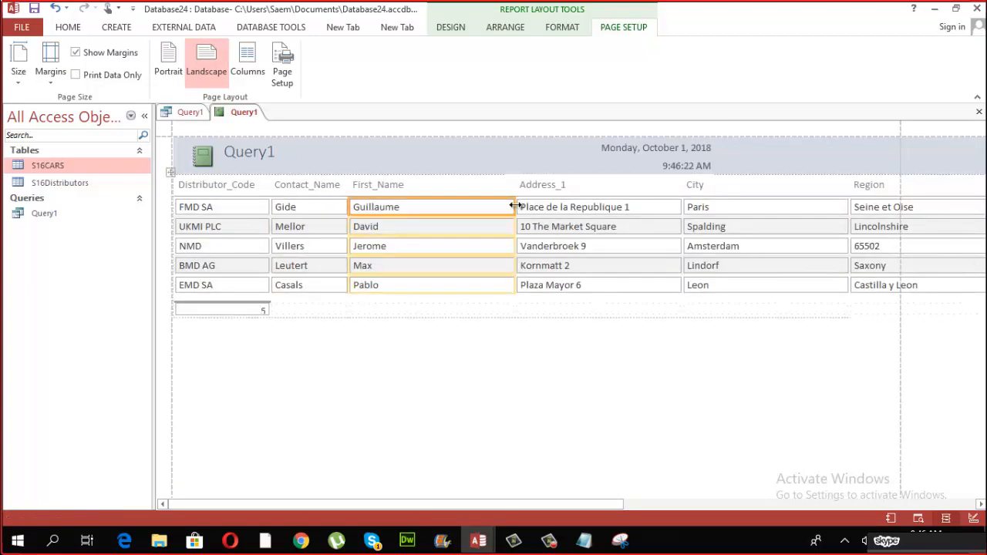
left_click_drag(510, 205, 425, 207)
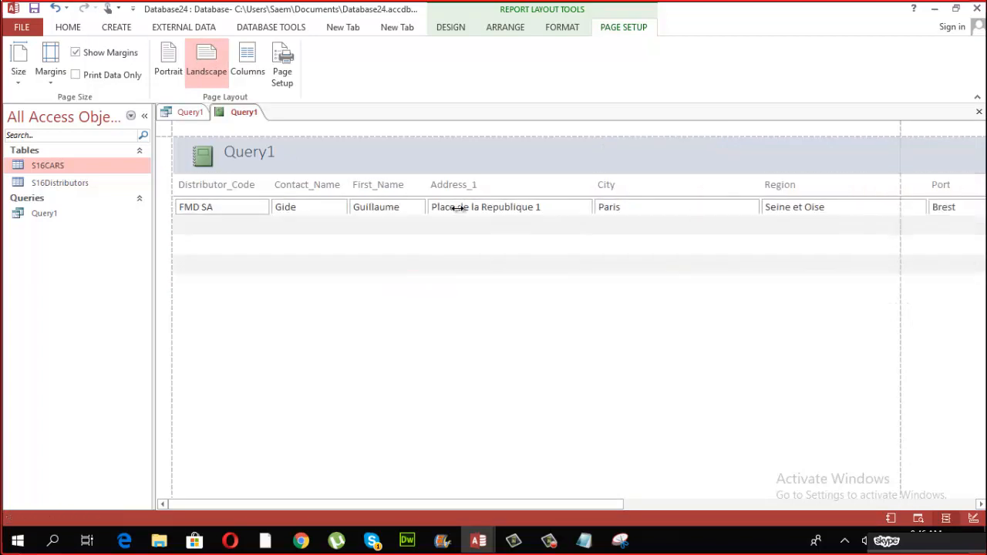
left_click(591, 209)
left_click_drag(591, 209, 550, 207)
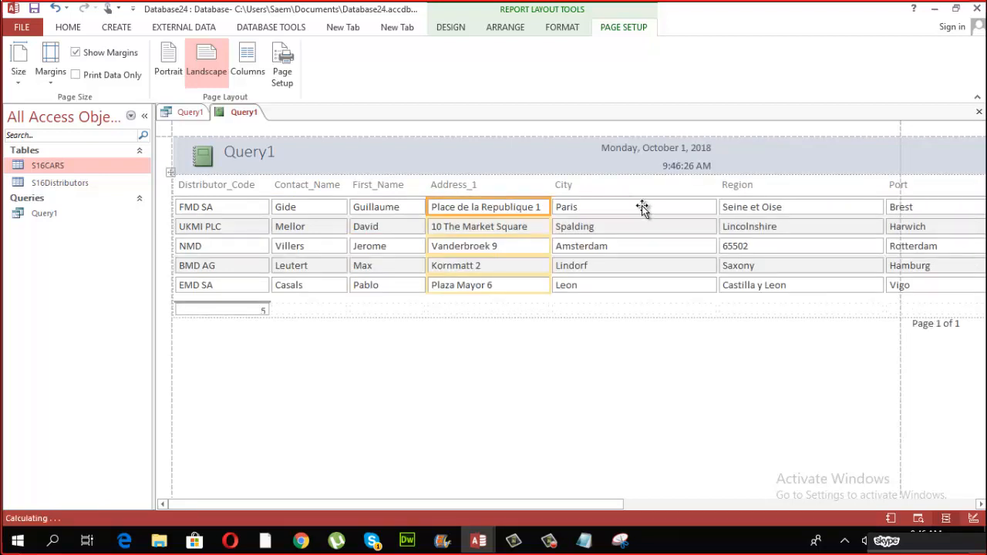
left_click(683, 209)
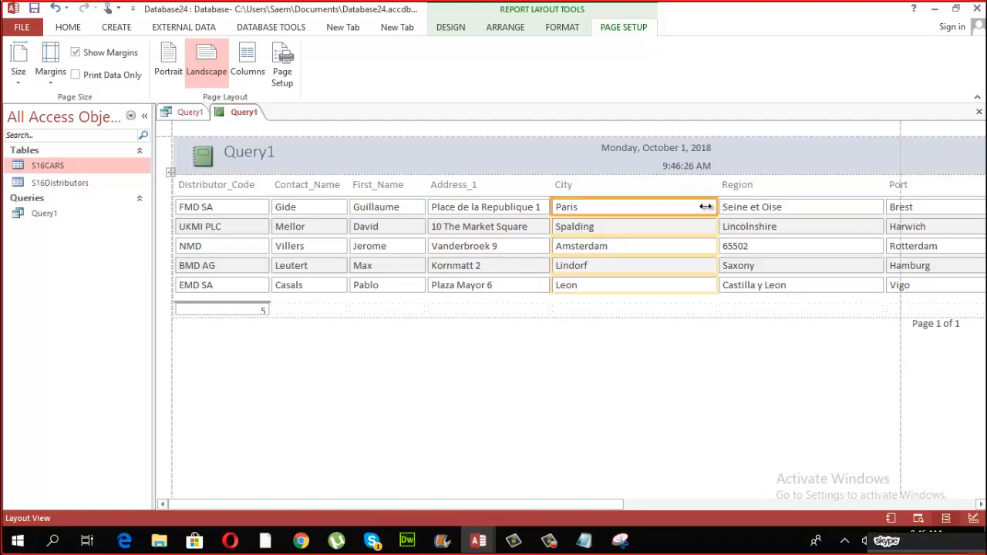
left_click_drag(706, 207, 621, 202)
Narrow the report's Region, Port and Country columns close to the width of their contents
left_click(769, 208)
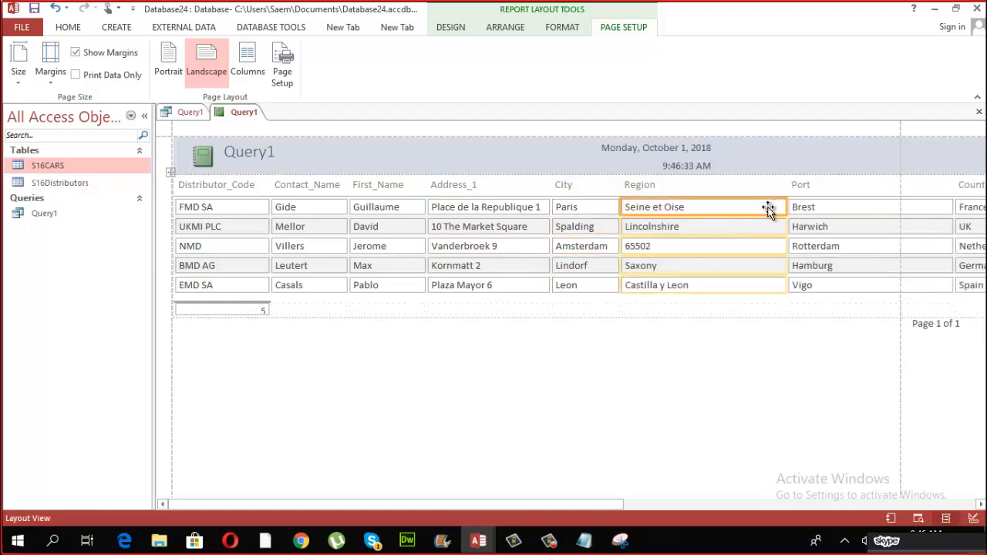
left_click_drag(783, 206, 694, 204)
left_click(802, 207)
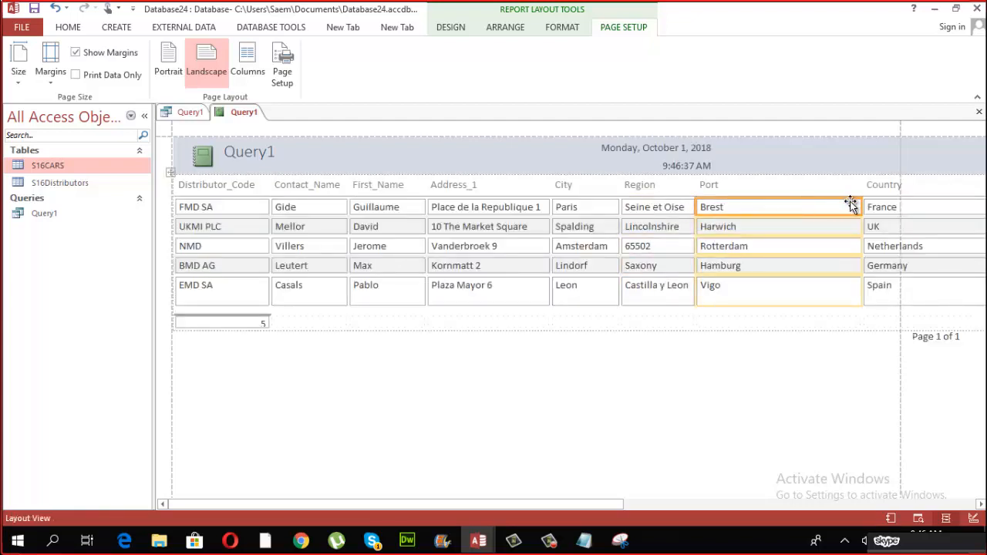
left_click_drag(862, 203, 758, 240)
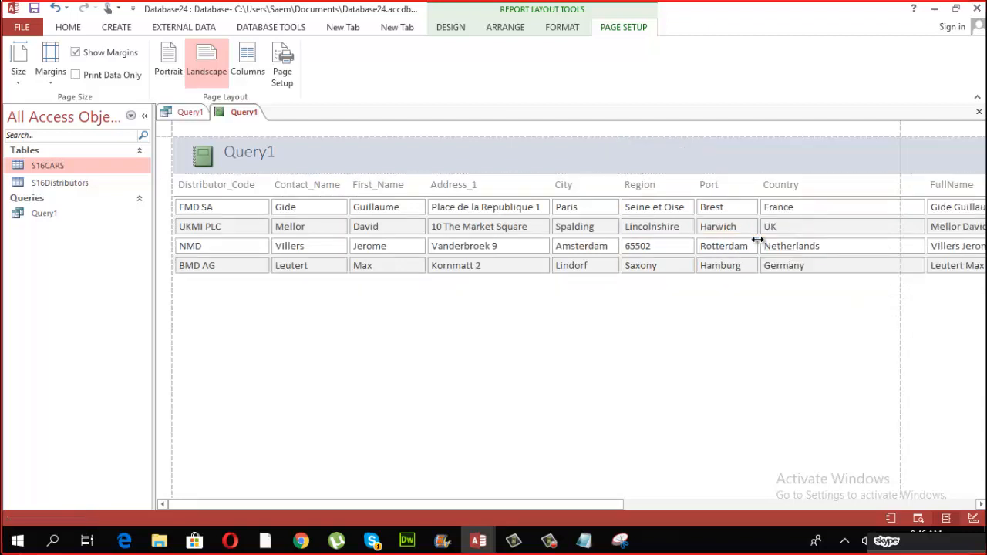
left_click(893, 210)
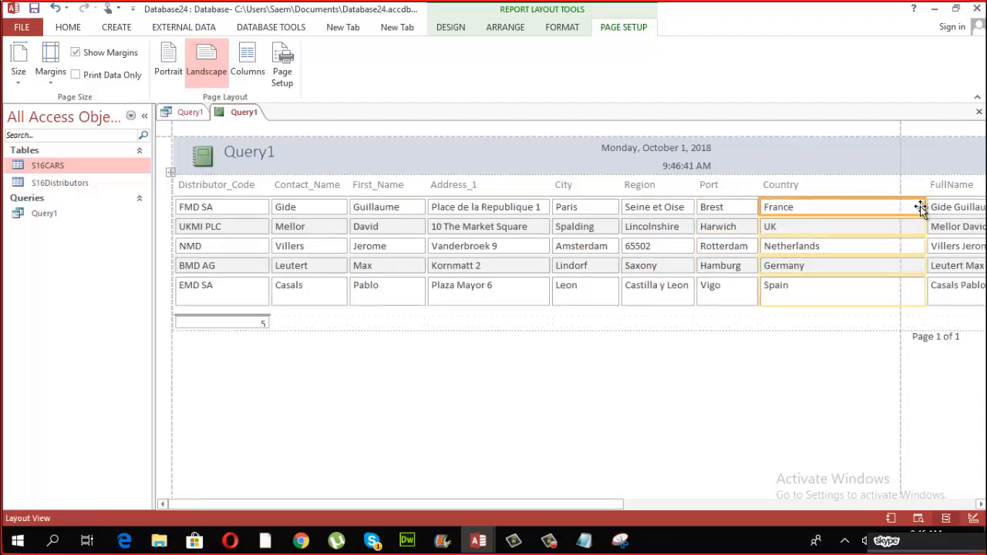
left_click_drag(924, 206, 822, 216)
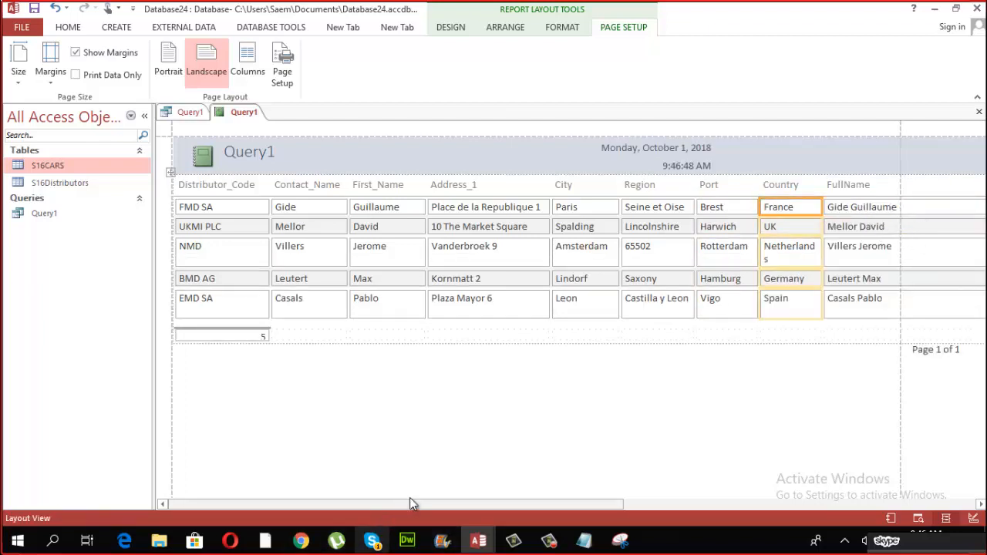
Narrow the report's FullName column so that it ends inside the page margin line
left_click_drag(409, 503, 599, 505)
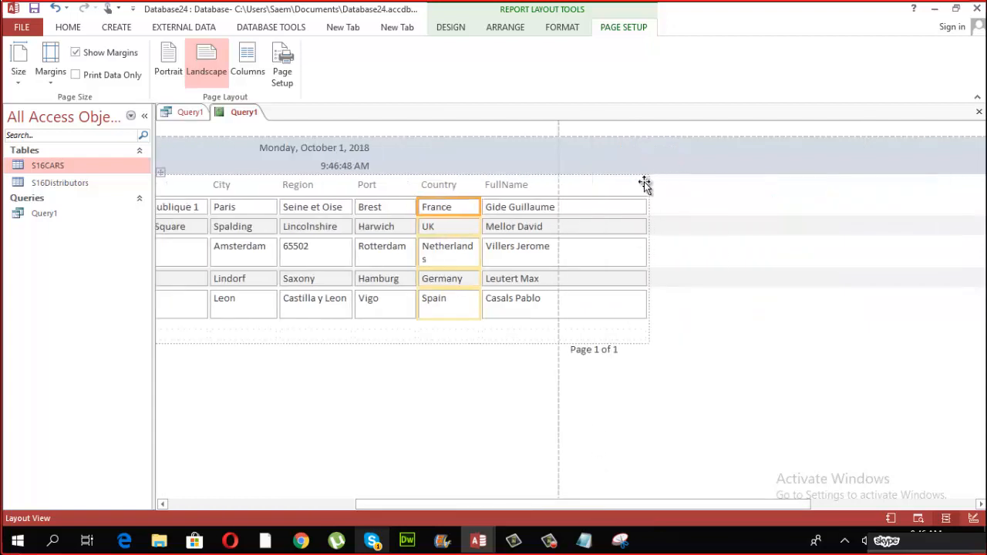
left_click(617, 208)
left_click_drag(644, 208, 549, 203)
left_click(505, 362)
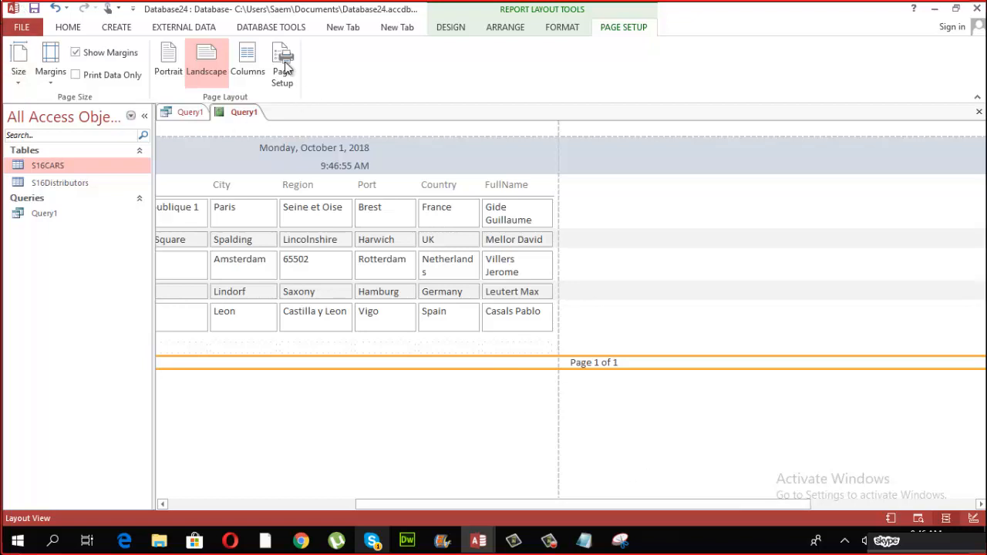
Check both pages of the report in Print Preview, then close the preview
left_click(68, 28)
left_click(18, 76)
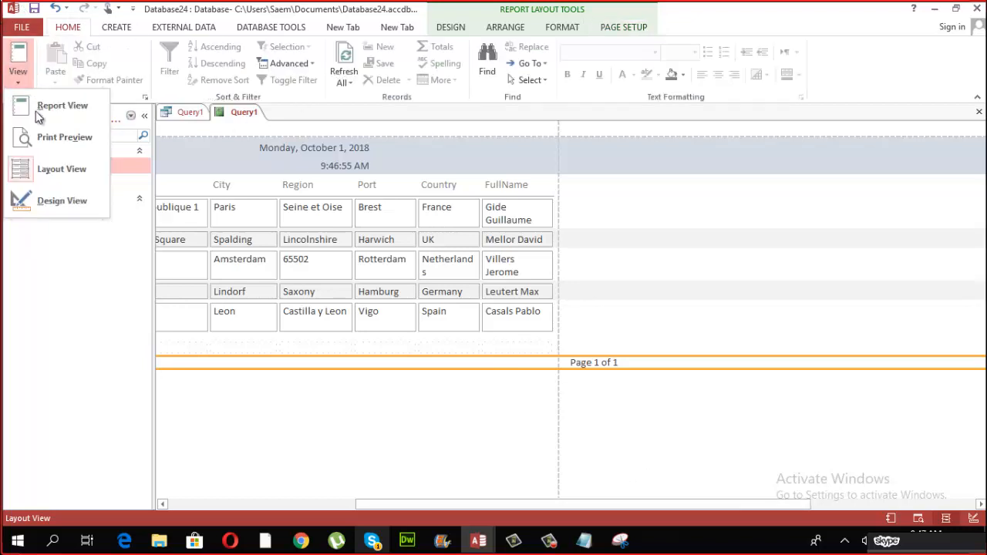
left_click(67, 135)
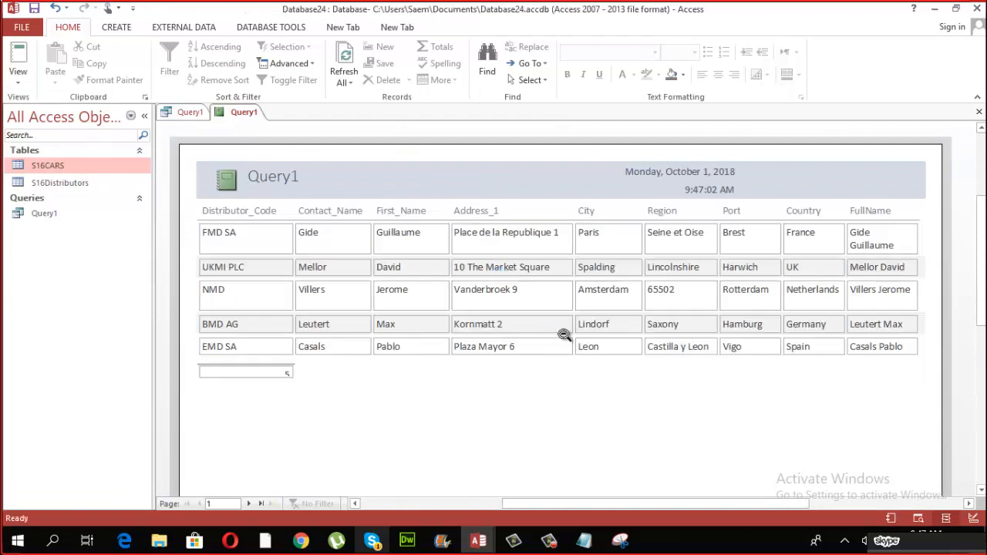
scroll(543, 381, "down", 1)
scroll(521, 400, "down", 4)
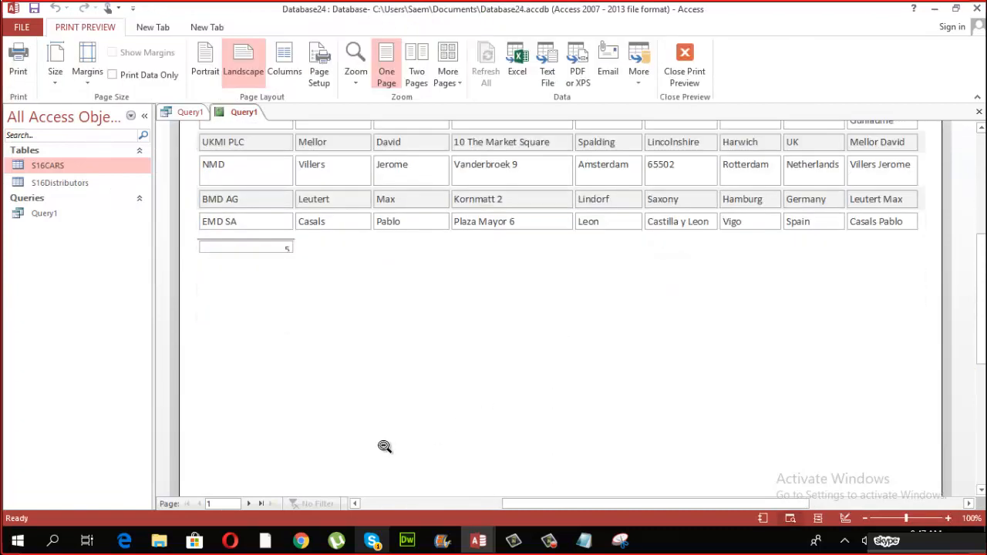
left_click(249, 503)
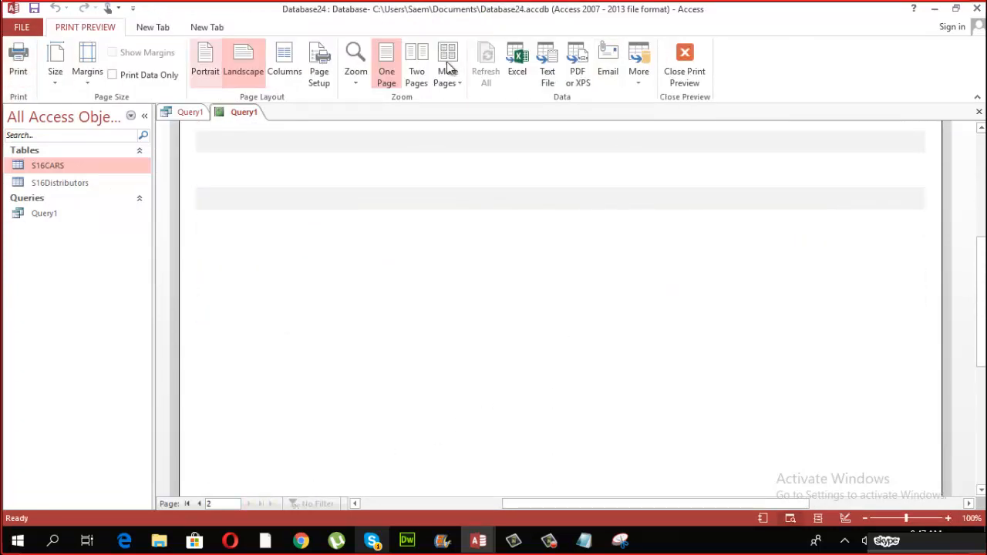
left_click(686, 66)
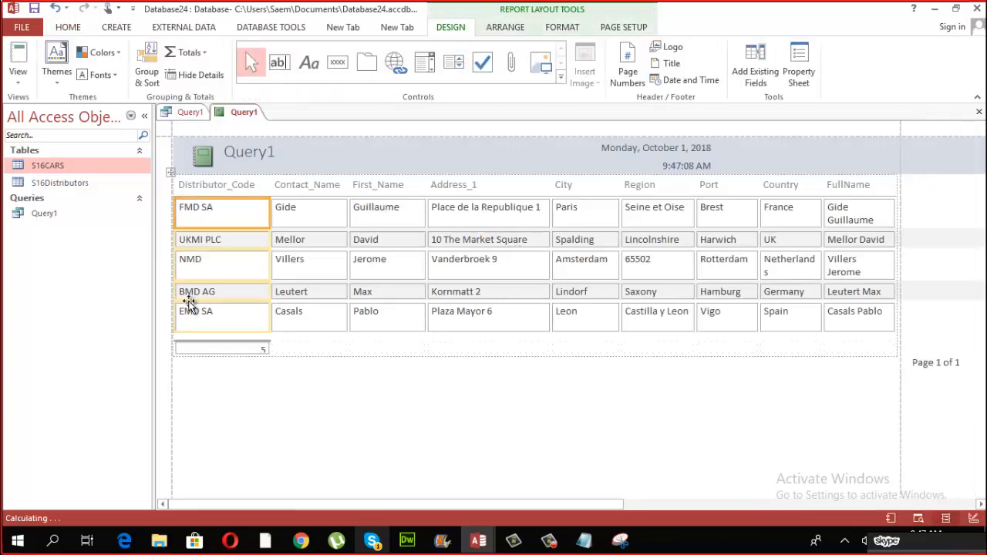
In the report's Design View, move the page number control in the Page Footer to line up with the end of the FullName column
left_click(22, 80)
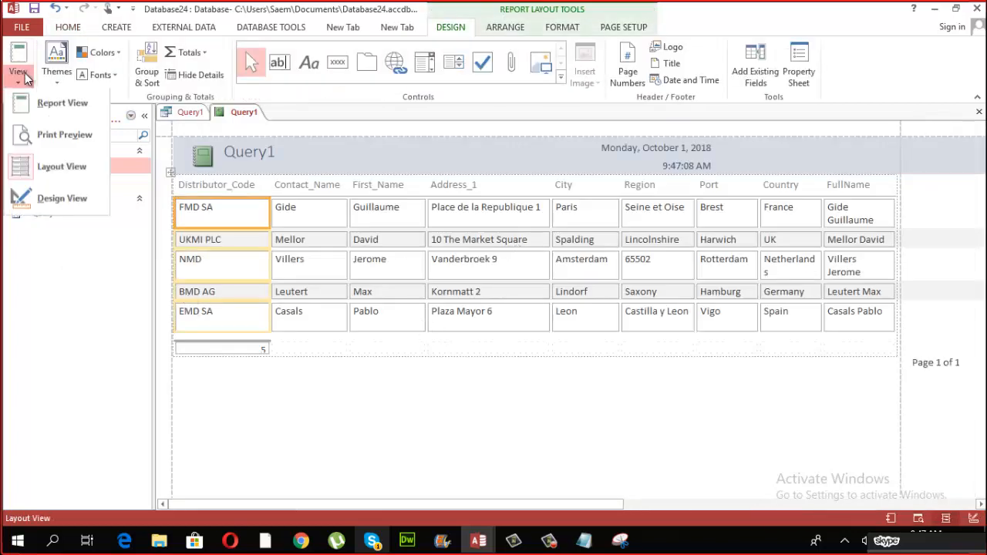
left_click(57, 203)
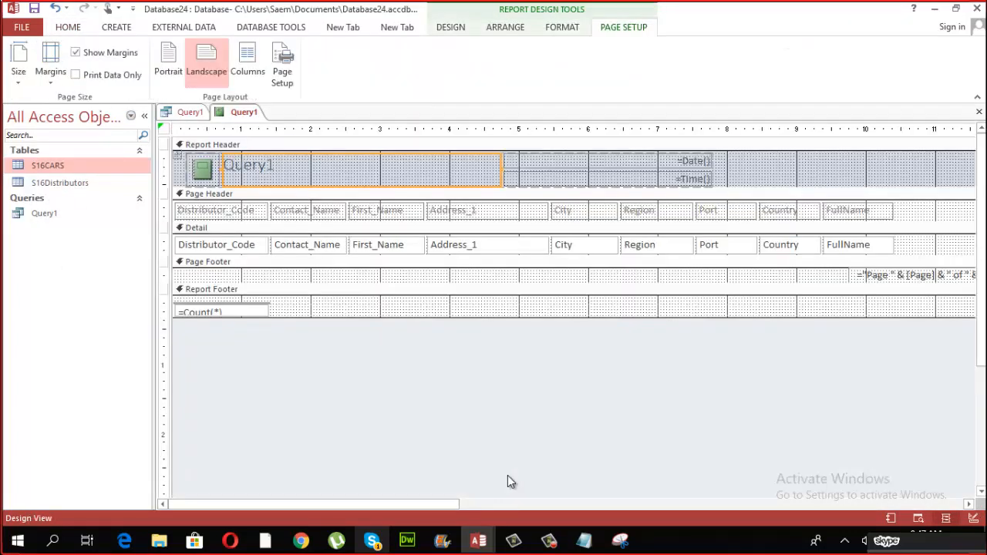
left_click_drag(434, 509, 756, 504)
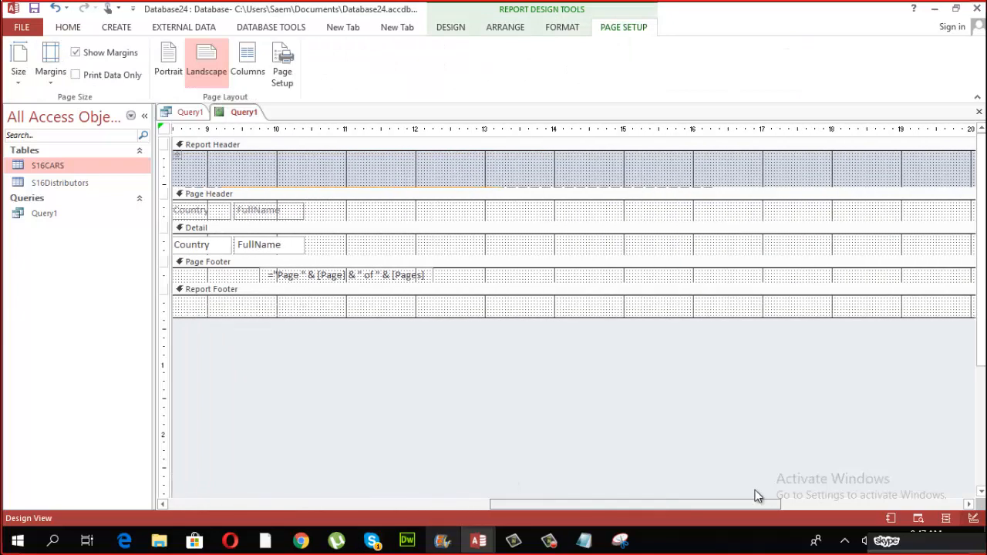
left_click_drag(432, 280, 302, 279)
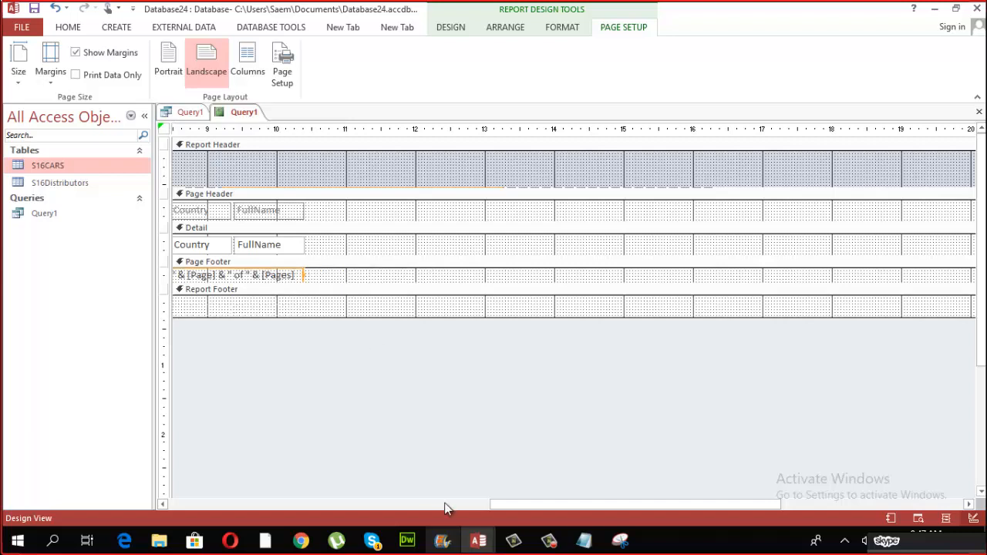
Reduce the report's overall width so that its sections end at the edge of the FullName column
left_click_drag(526, 504, 708, 505)
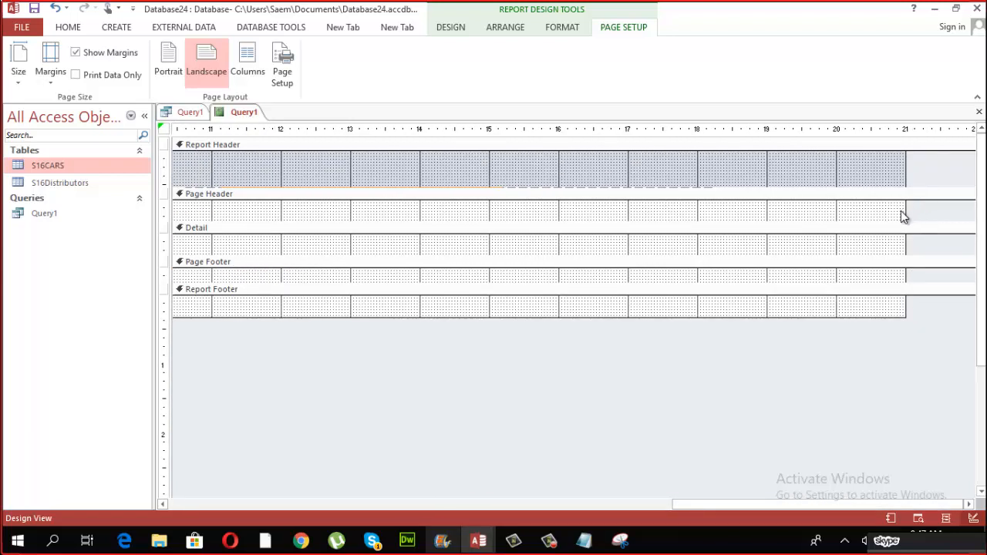
left_click_drag(904, 211, 139, 200)
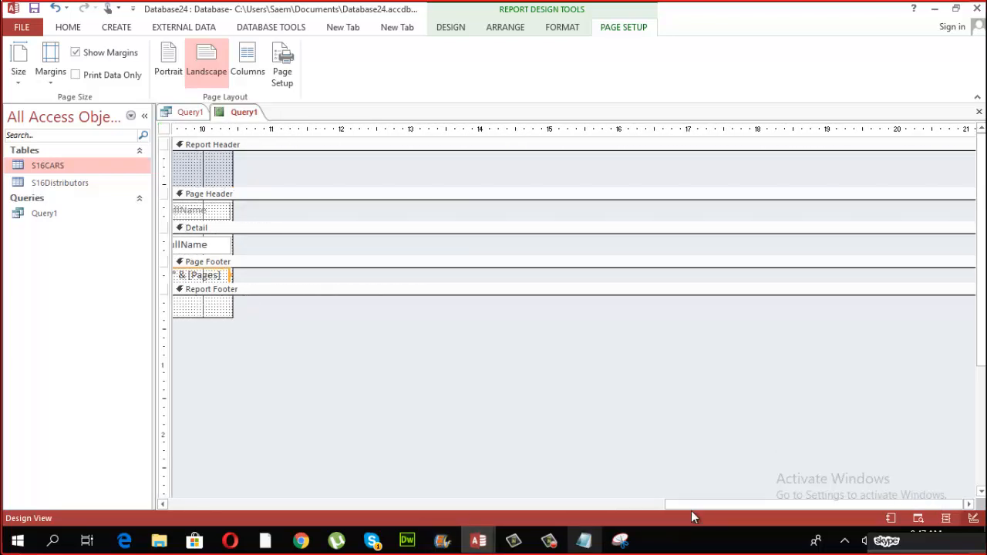
left_click_drag(692, 506, 416, 503)
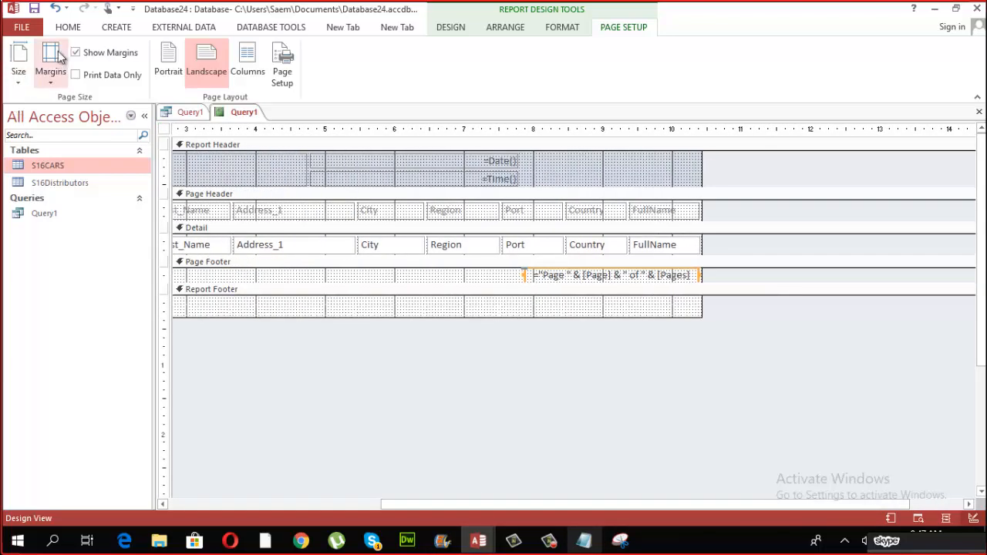
Check the narrowed report in Print Preview and close the preview again
left_click(71, 27)
left_click(18, 71)
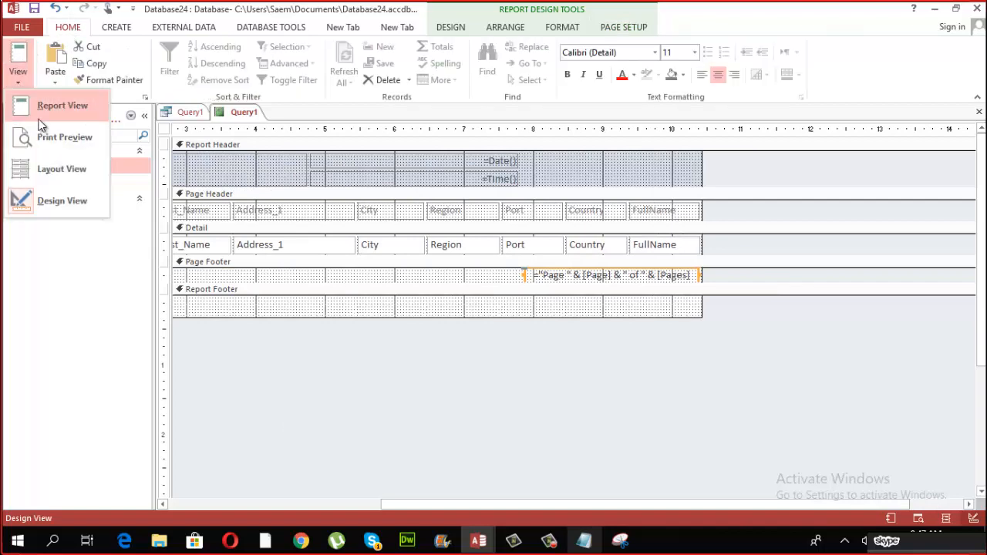
left_click(44, 131)
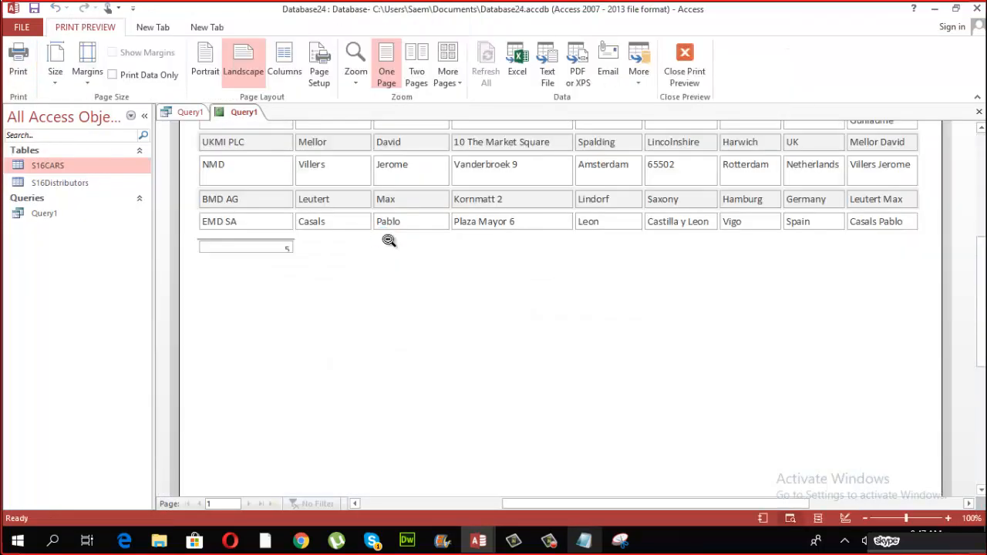
scroll(556, 424, "up", 1)
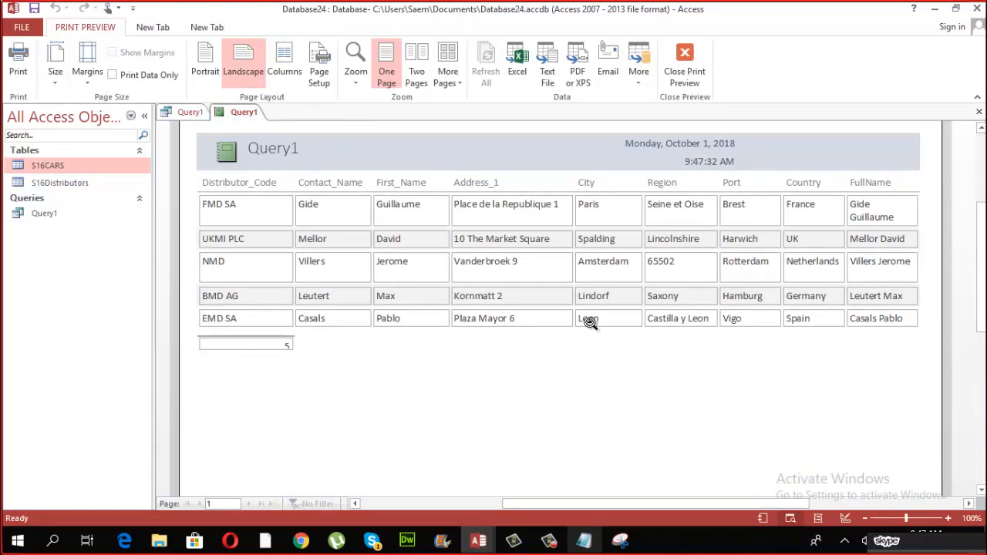
left_click(686, 62)
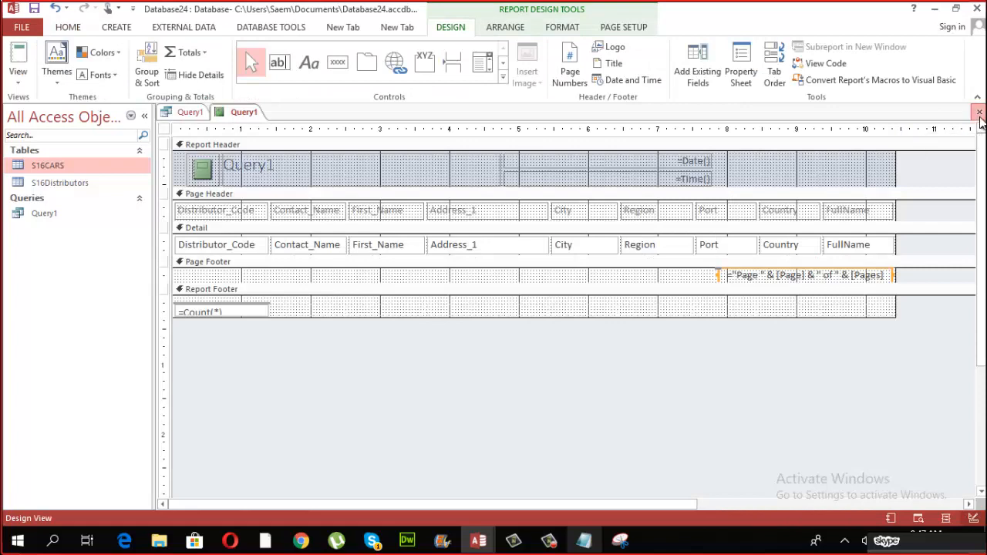
Close the Query1 report without saving its design, and close the Query1 datasheet
left_click(979, 113)
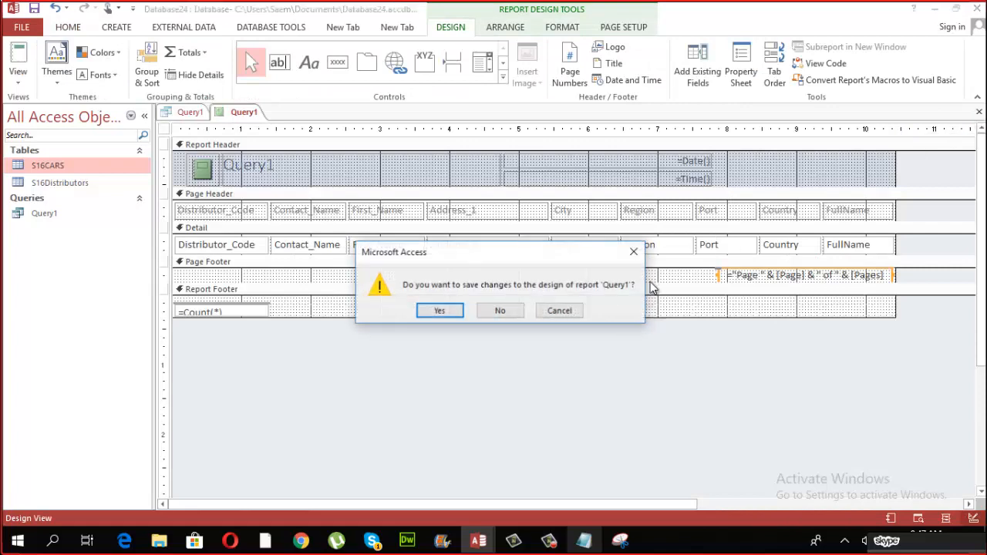
left_click(501, 311)
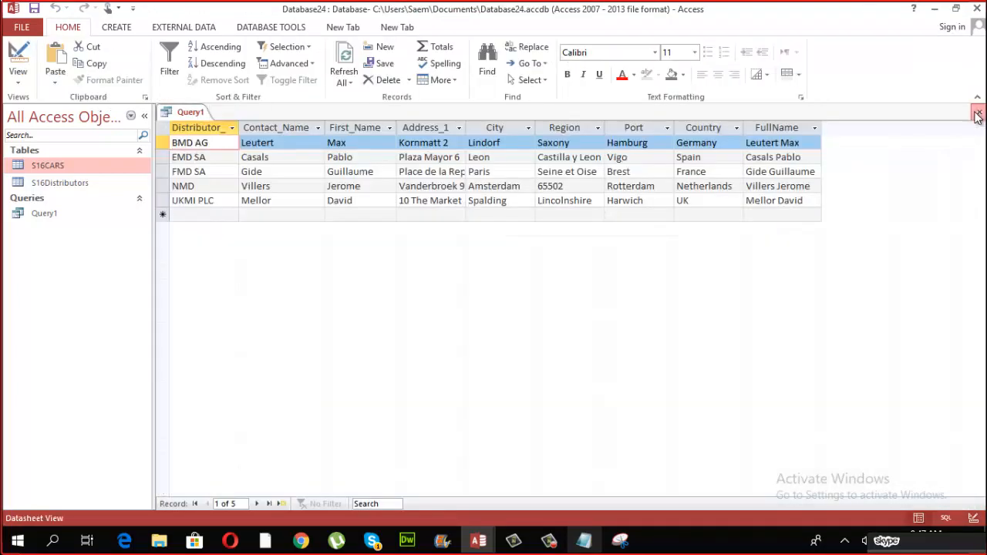
left_click(979, 111)
Create a new query in Design View from the S16CARS table and add all of its fields to the grid
left_click(126, 31)
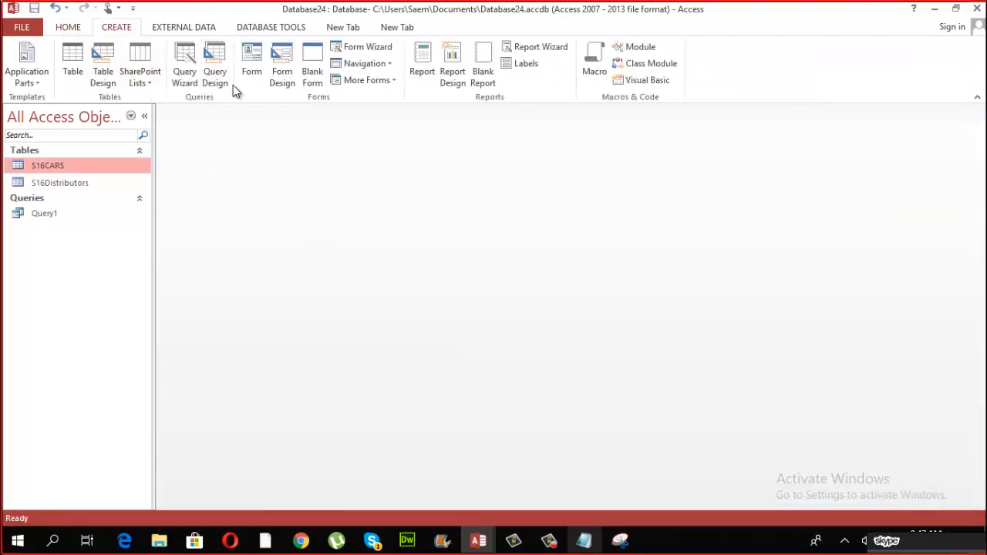
left_click(223, 77)
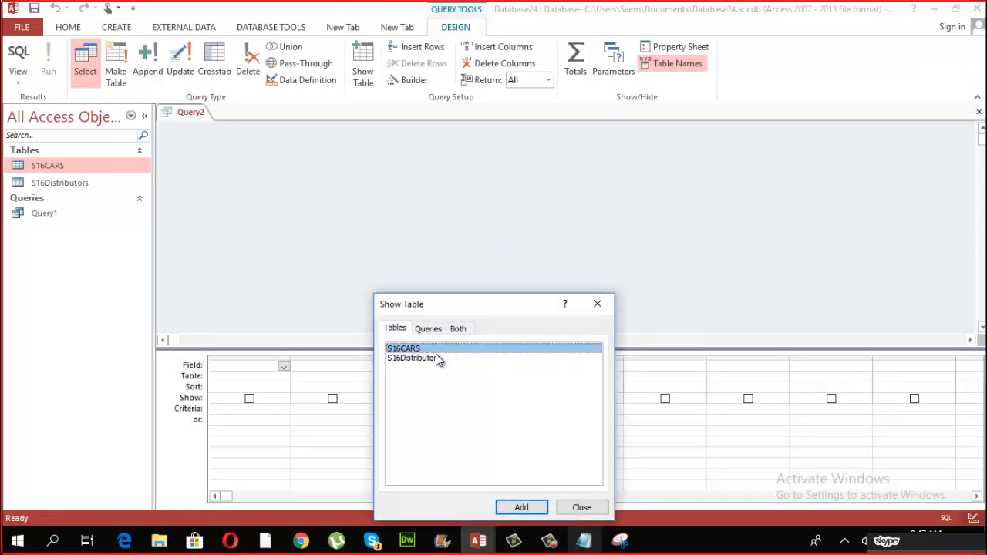
left_click(437, 359)
left_click(436, 349)
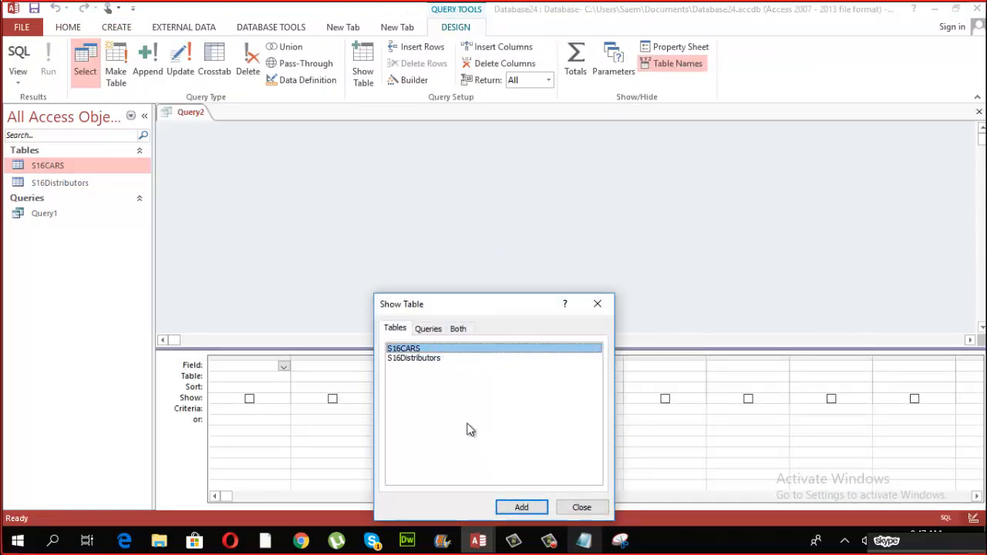
left_click(522, 507)
left_click(581, 507)
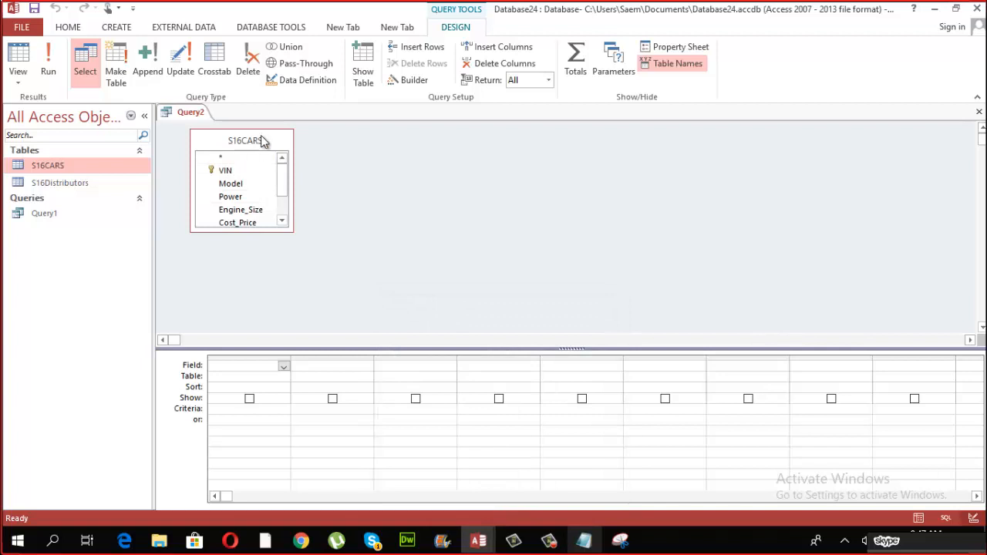
double_click(260, 140)
left_click_drag(247, 188, 229, 364)
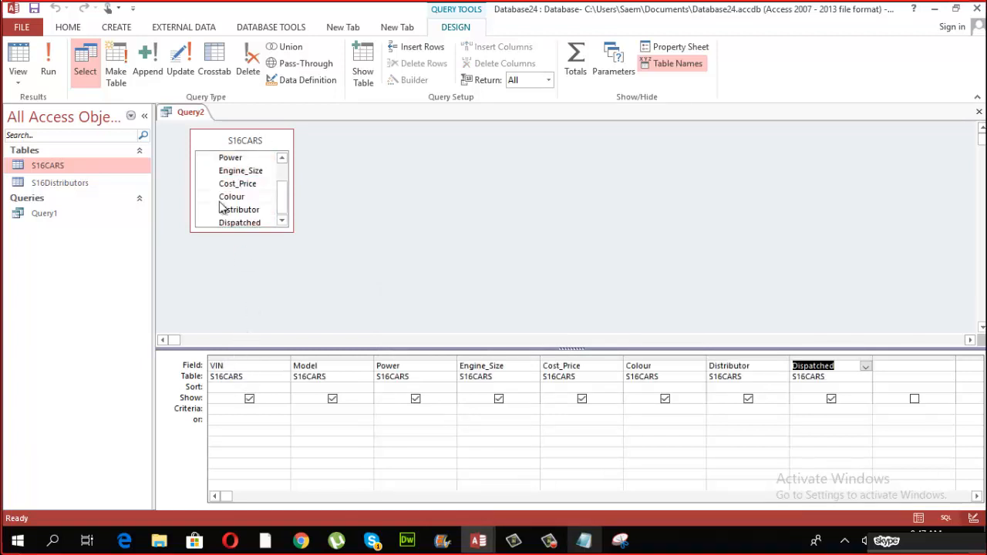
Run the query and look through the listed S16CARS records
left_click(49, 54)
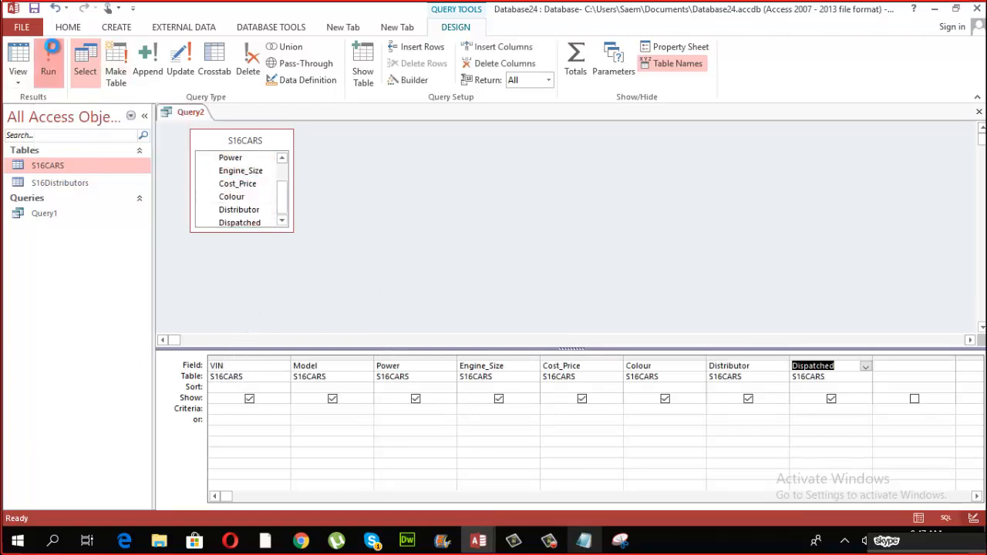
scroll(829, 312, "down", 16)
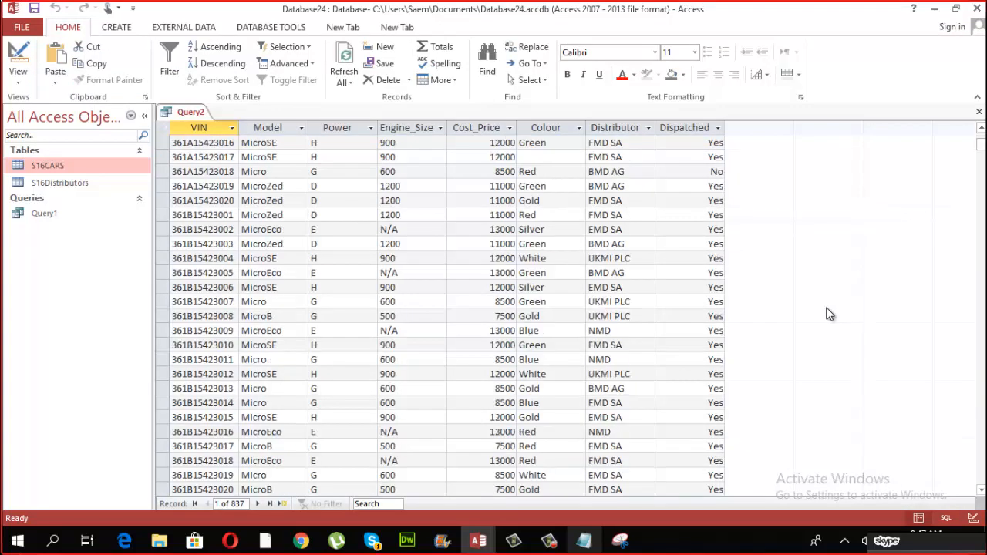
scroll(840, 316, "up", 16)
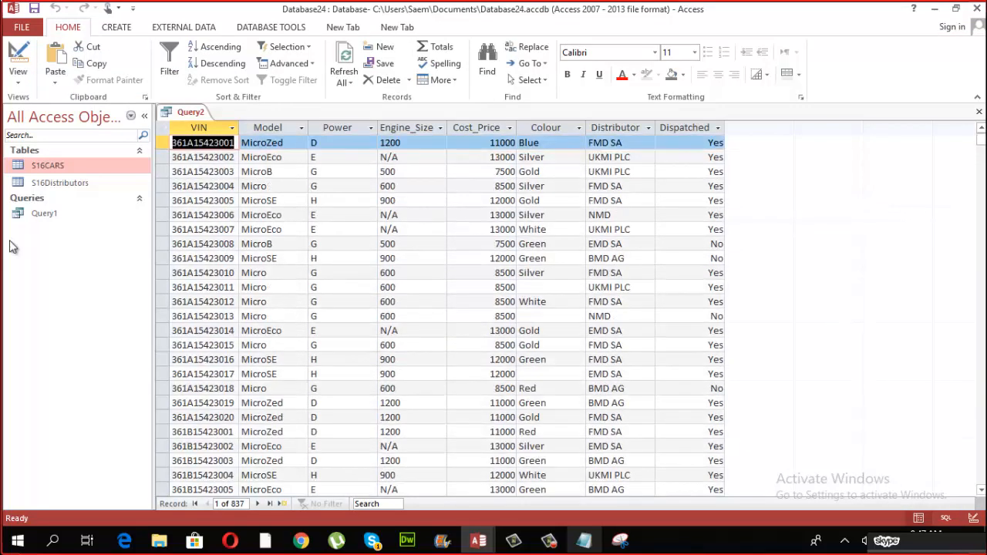
Set the Power criterion to "G" in Design View, keeping the field shown, and run the query to review the matching cars
left_click(13, 84)
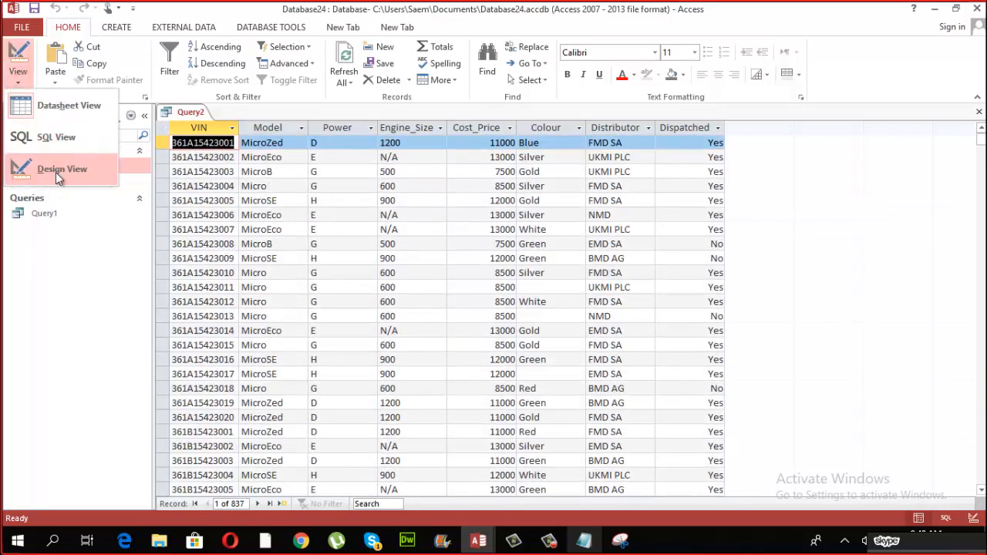
left_click(54, 171)
left_click(395, 402)
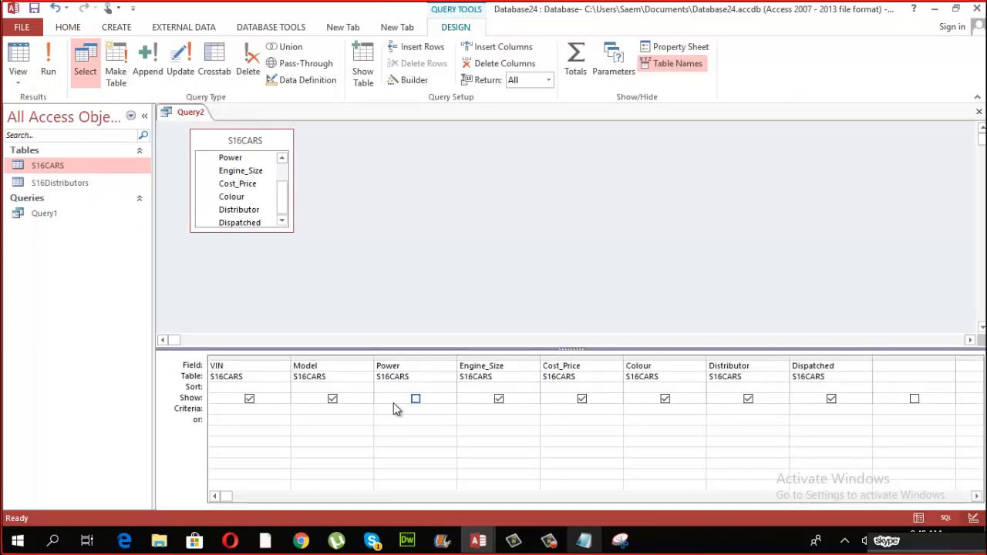
left_click(402, 406)
type("G")
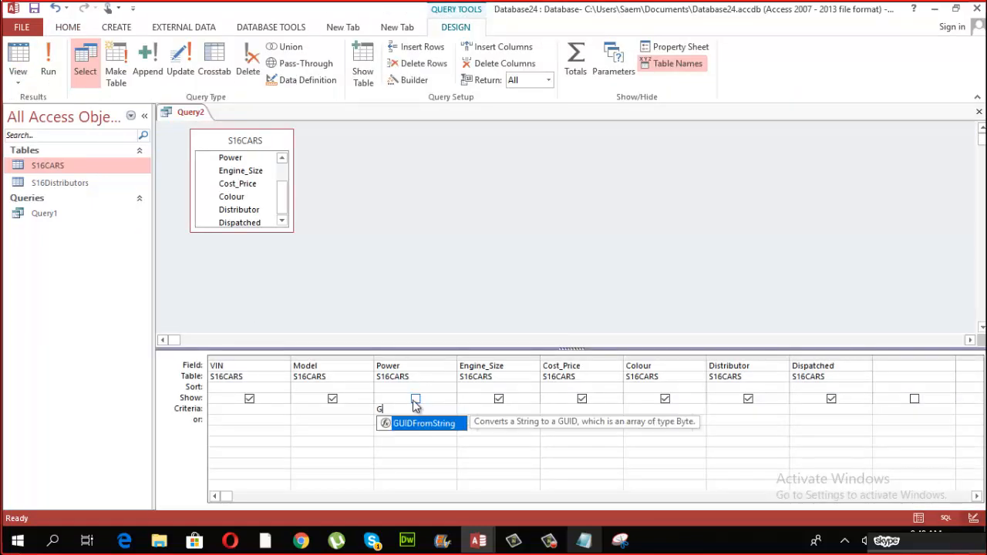
left_click(416, 399)
left_click(48, 69)
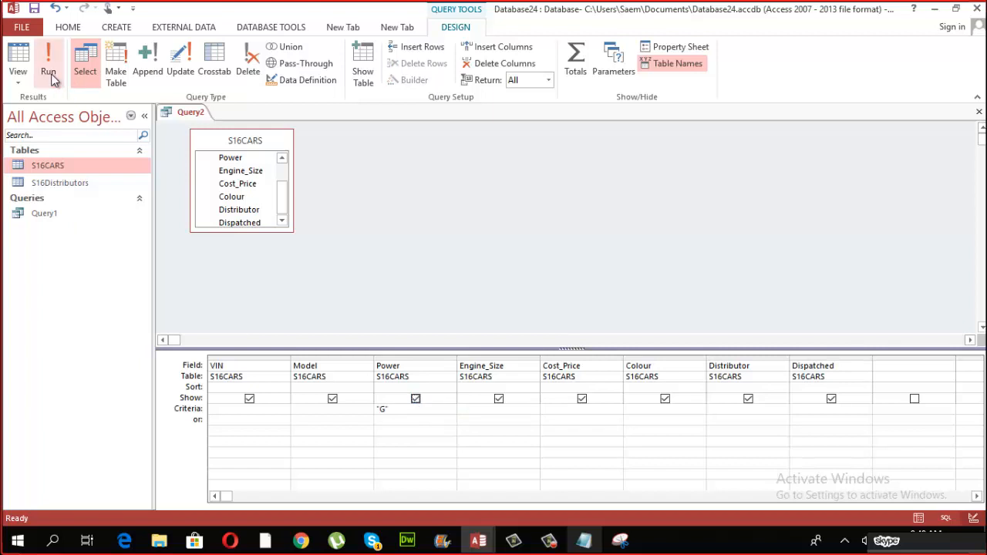
scroll(681, 351, "down", 5)
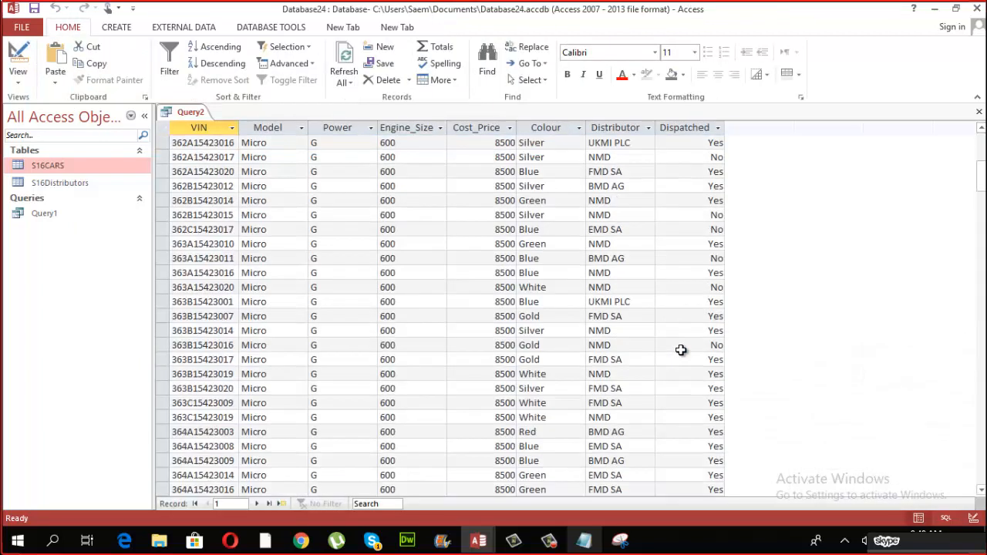
scroll(681, 350, "up", 5)
Set the Dispatched criterion to Yes in the query design, then run the query and review the matching cars
left_click(18, 77)
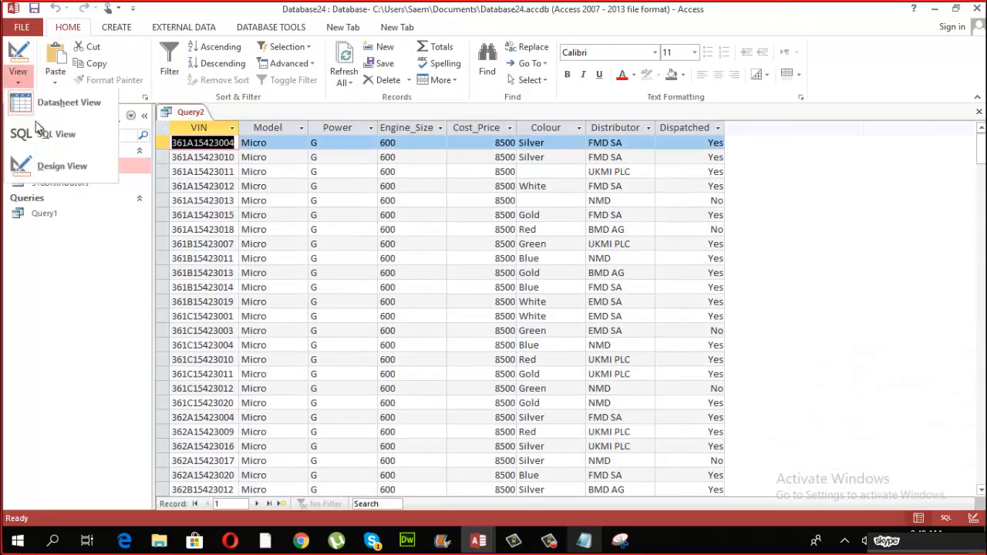
left_click(62, 169)
left_click(798, 413)
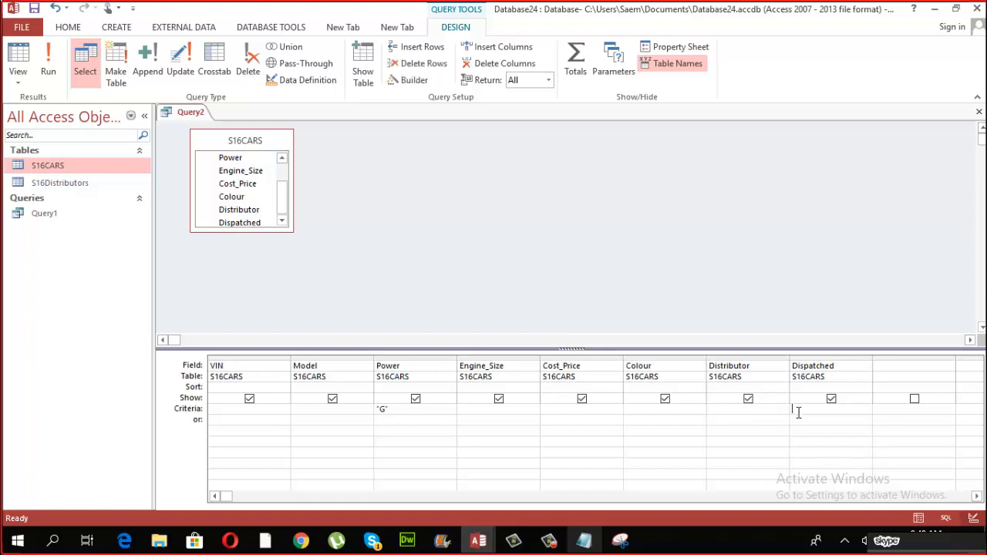
left_click(45, 68)
scroll(716, 292, "down", 5)
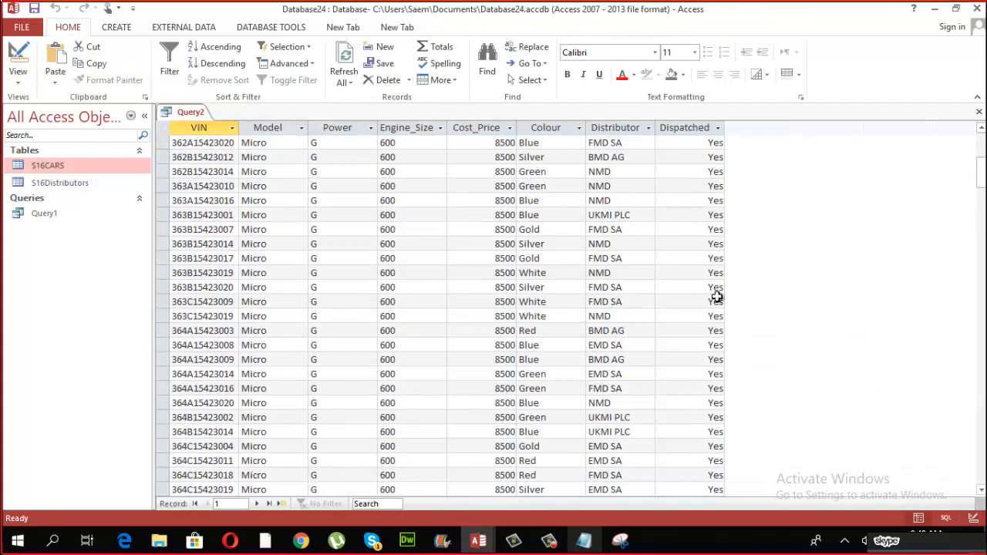
scroll(716, 297, "up", 6)
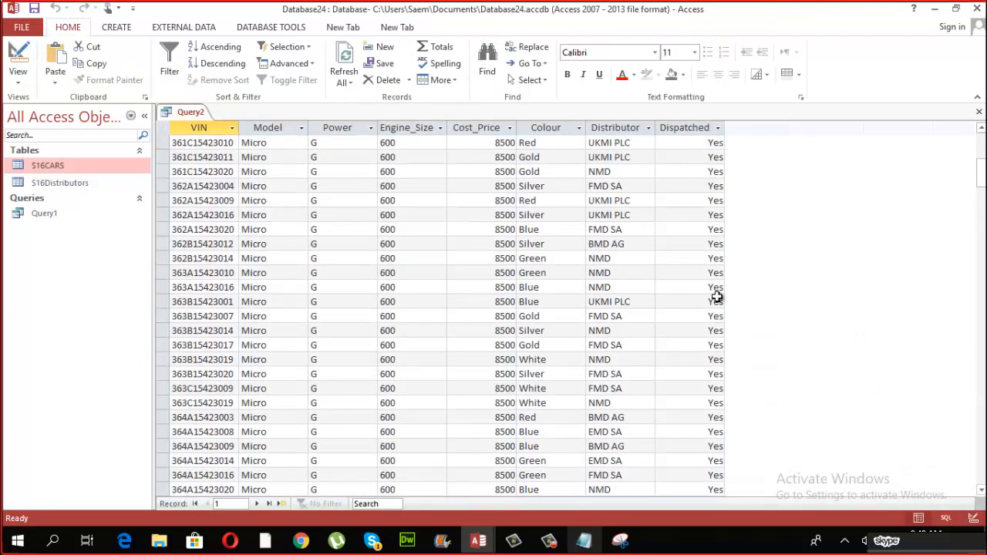
Start a report from the query results, saving the query as Query2
left_click(129, 28)
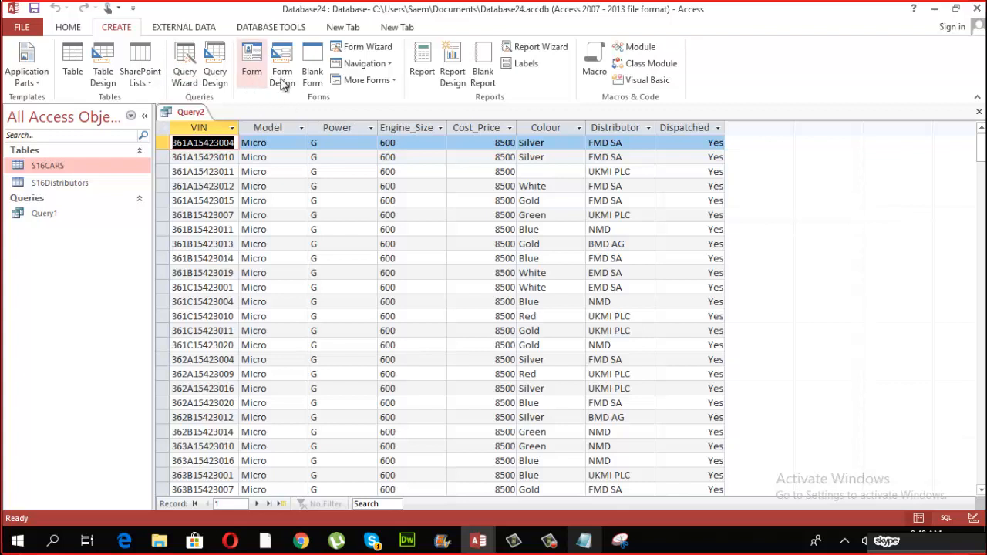
left_click(422, 70)
left_click(440, 313)
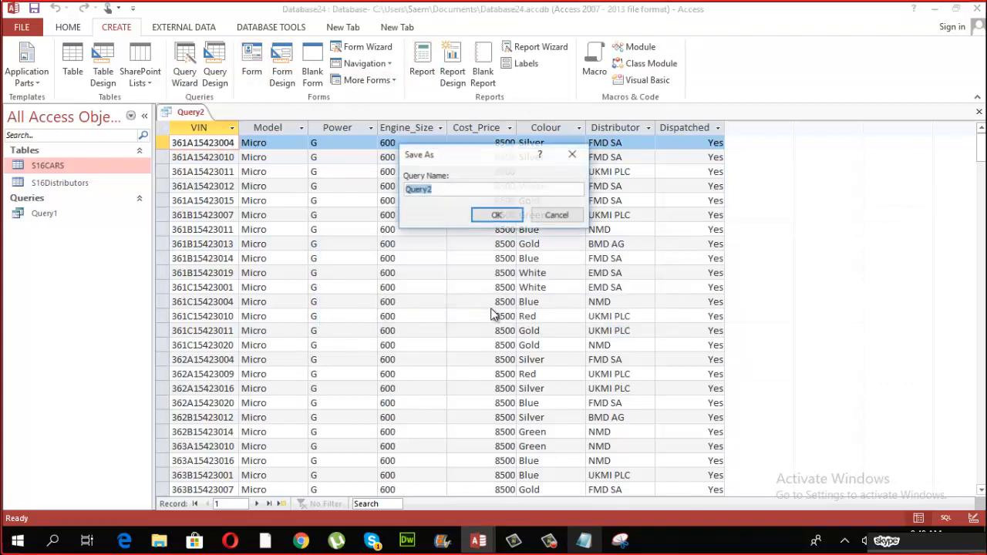
left_click(498, 214)
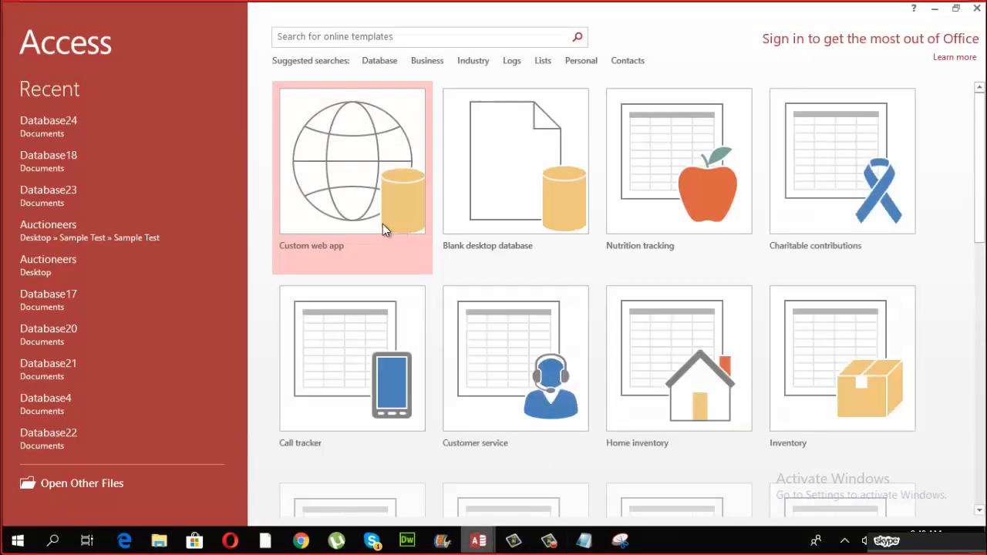
Reopen the Database24 database and create a report from the saved Query2
left_click(99, 124)
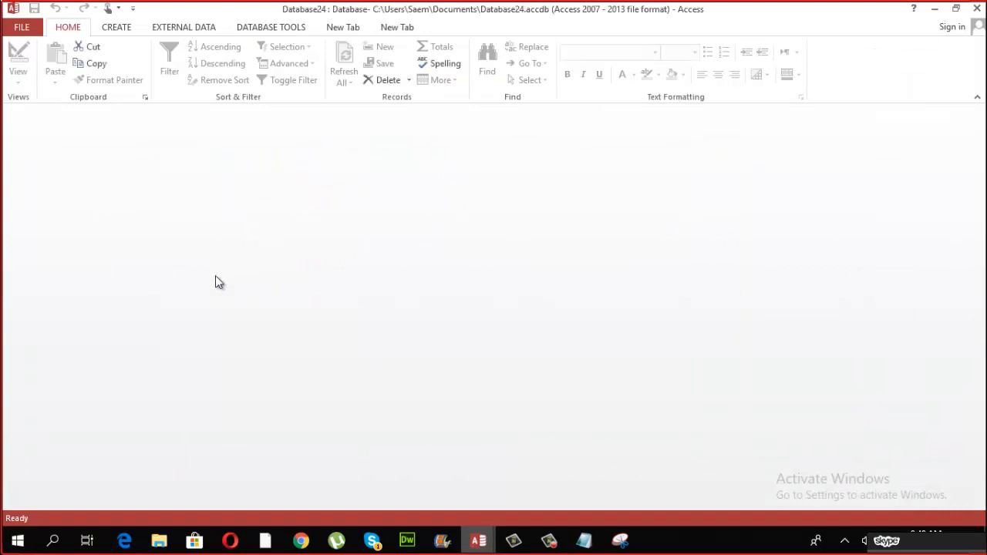
left_click(406, 114)
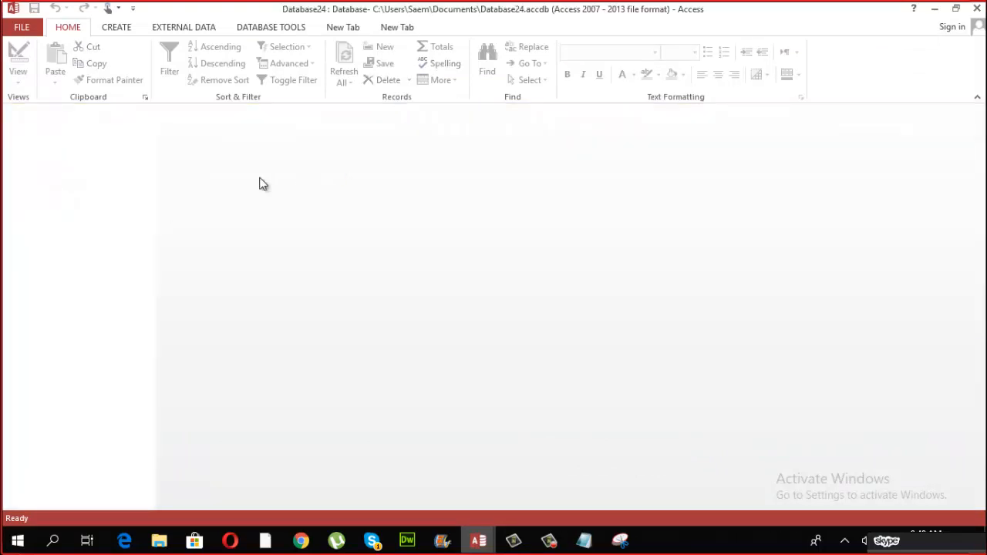
double_click(106, 232)
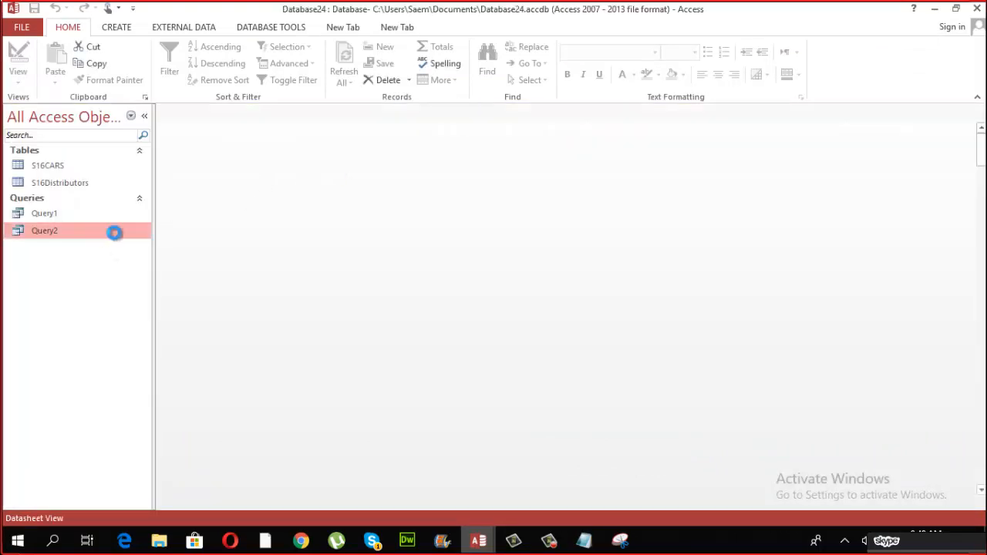
left_click(123, 28)
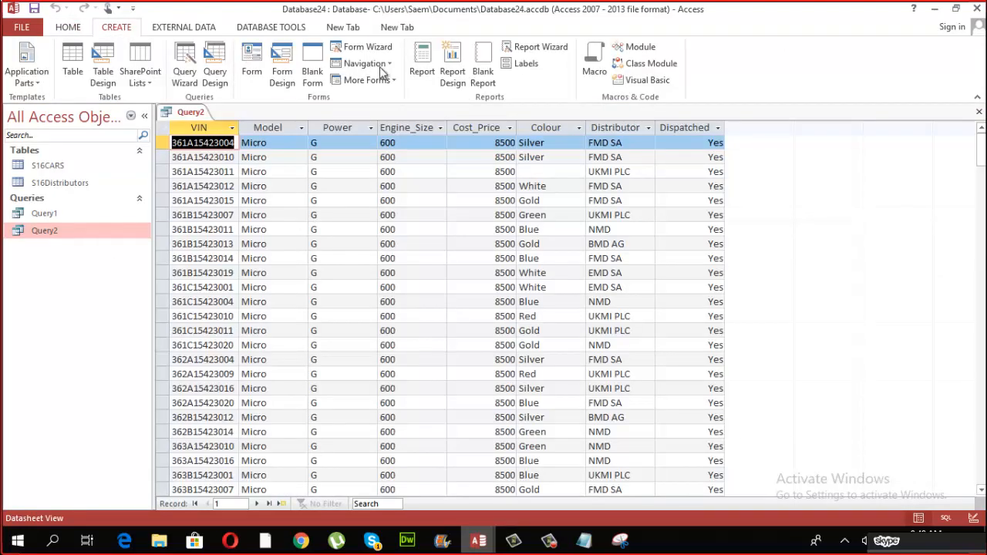
left_click(431, 62)
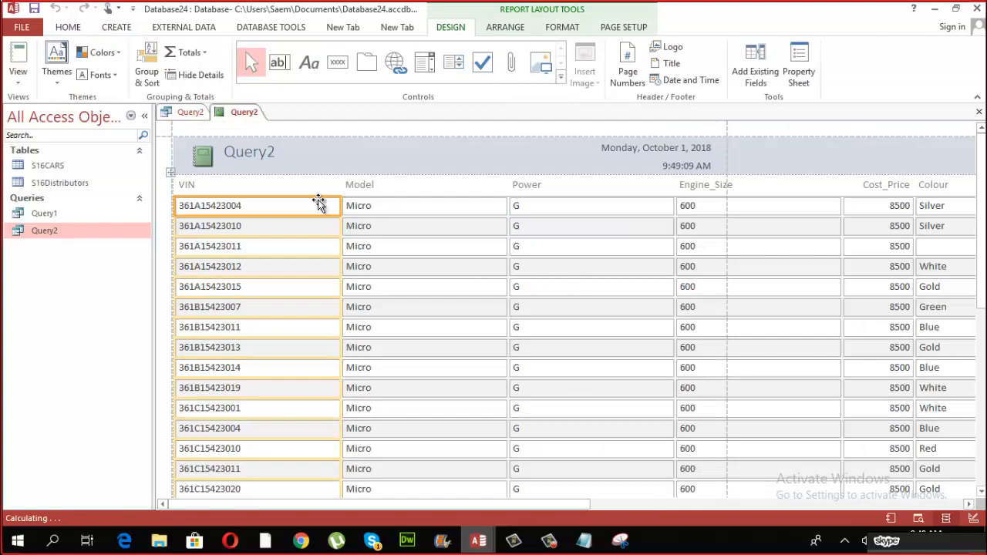
Narrow the VIN, Model, Power, Engine_Size, Colour and Distributor columns so that all report columns fit within the page width
left_click_drag(339, 209, 259, 207)
left_click(421, 207)
left_click_drag(424, 205, 314, 208)
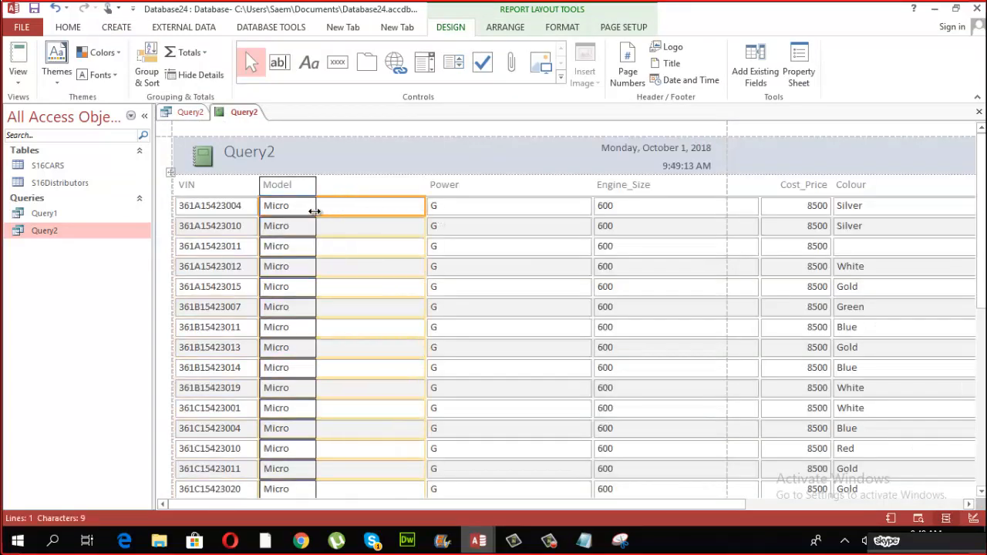
left_click(478, 205)
left_click_drag(481, 205, 364, 202)
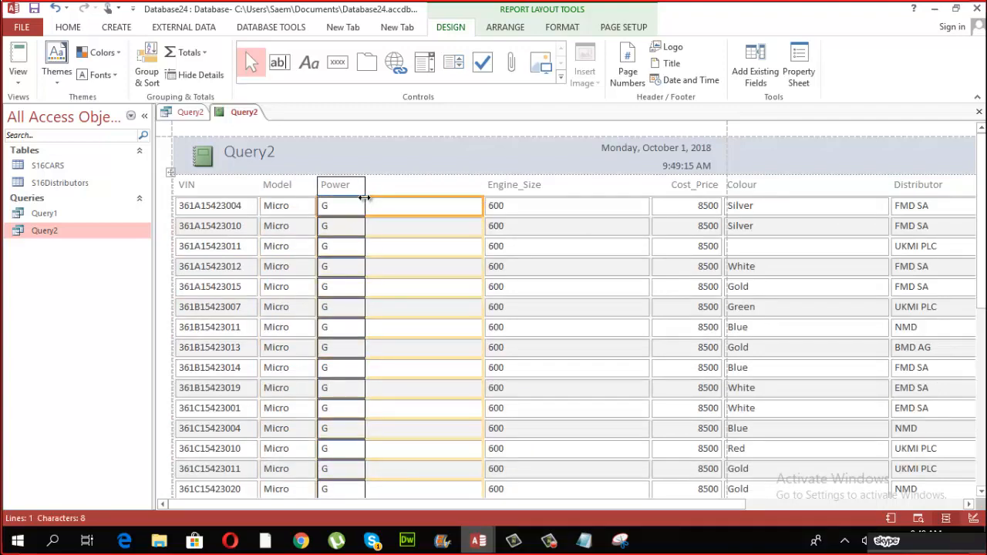
left_click(437, 202)
left_click_drag(531, 207, 440, 203)
left_click(590, 206)
left_click_drag(678, 207, 563, 204)
left_click(701, 209)
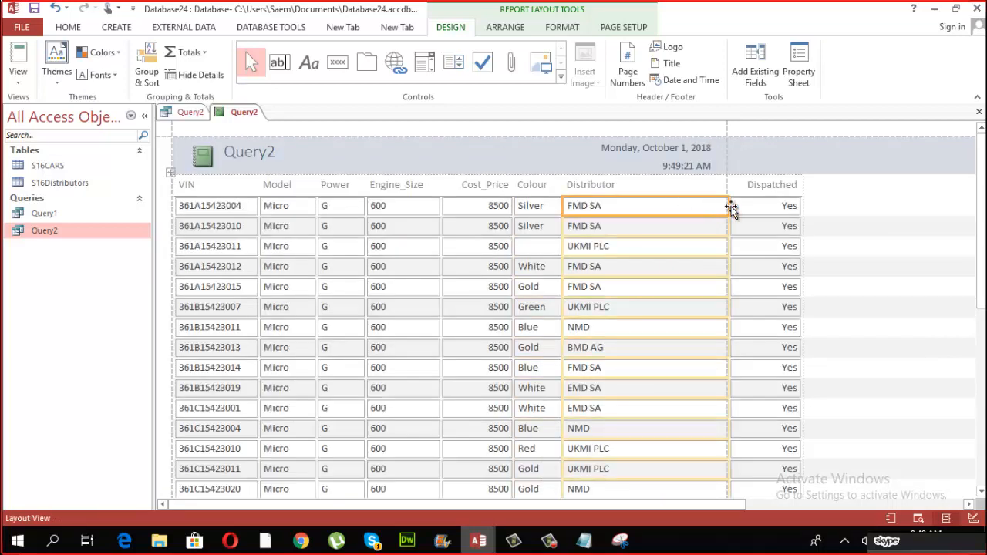
left_click_drag(727, 206, 646, 210)
left_click(395, 205)
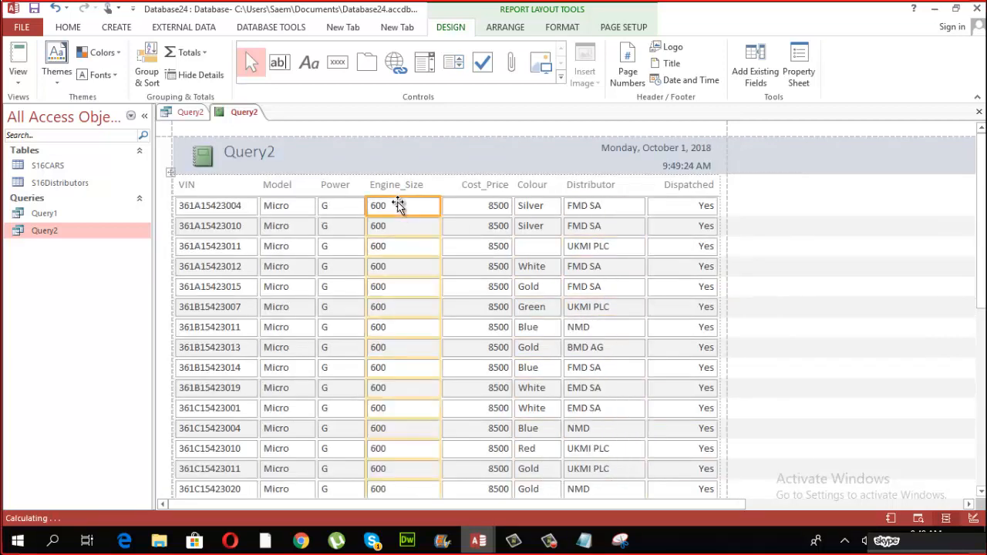
Check which total option is applied to the report's VIN column
left_click(228, 208)
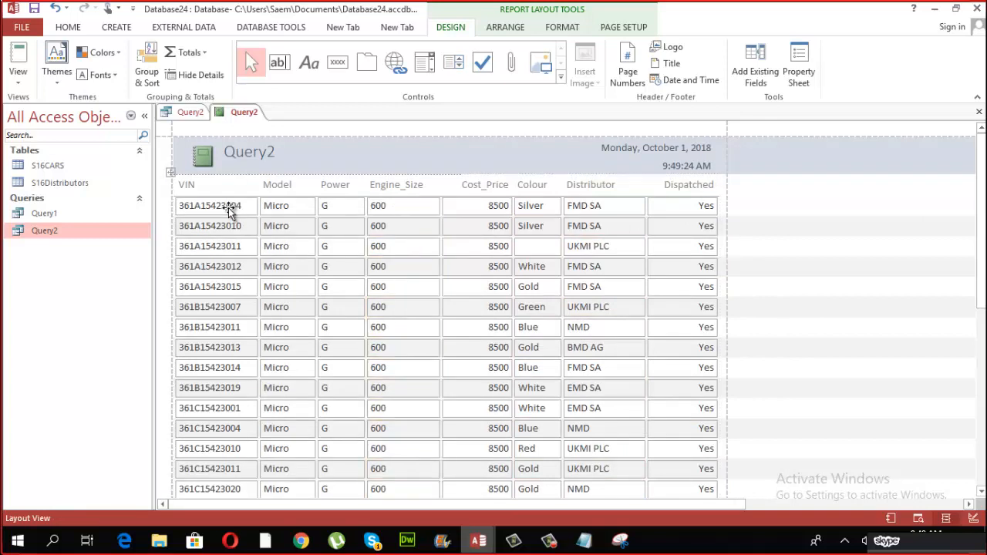
right_click(229, 207)
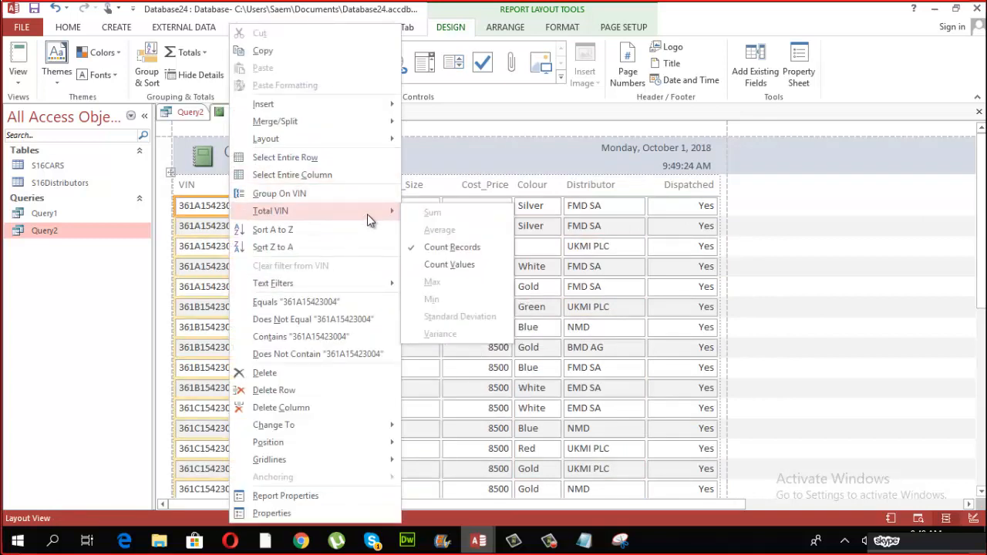
mouse_move(367, 215)
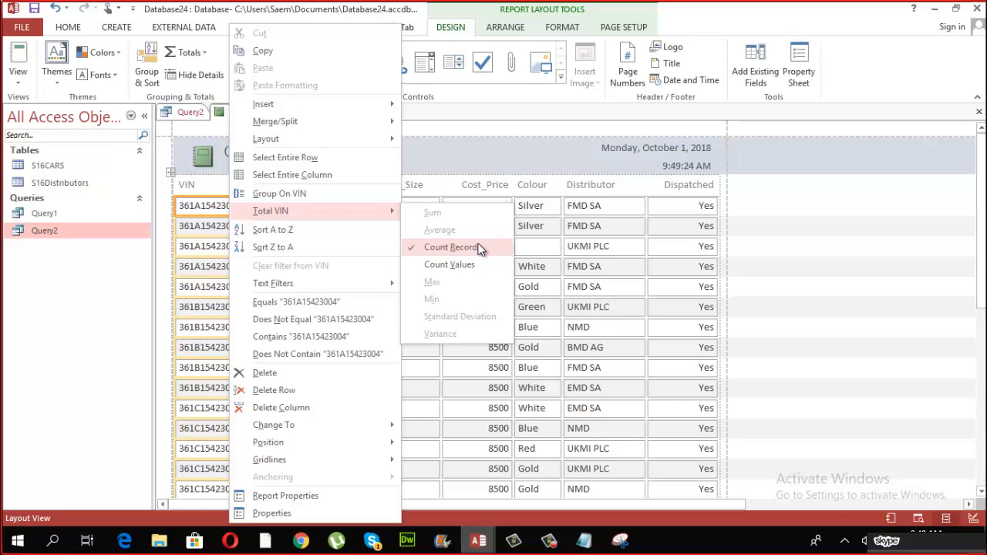
left_click(618, 267)
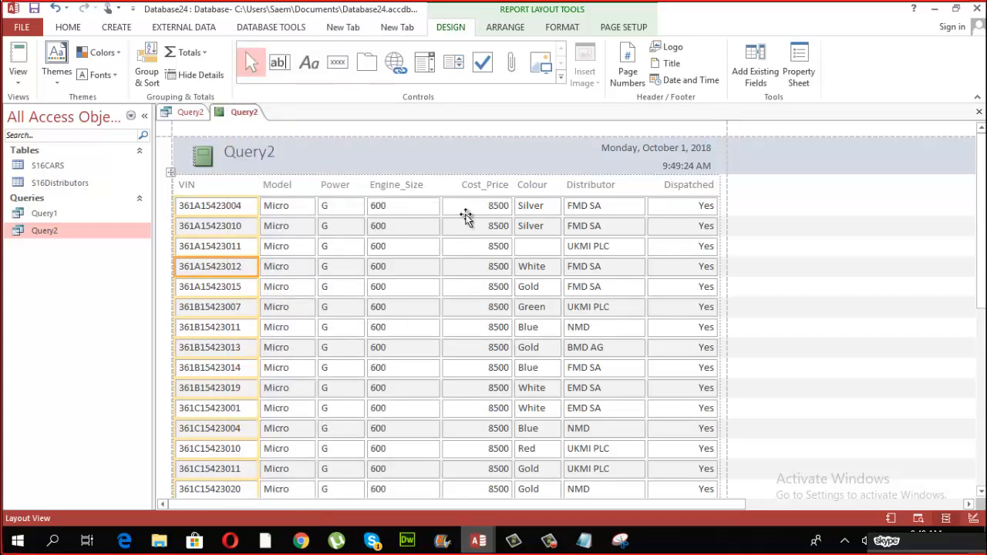
Add a Sum total to the Cost_Price column of the report
left_click(473, 208)
right_click(476, 213)
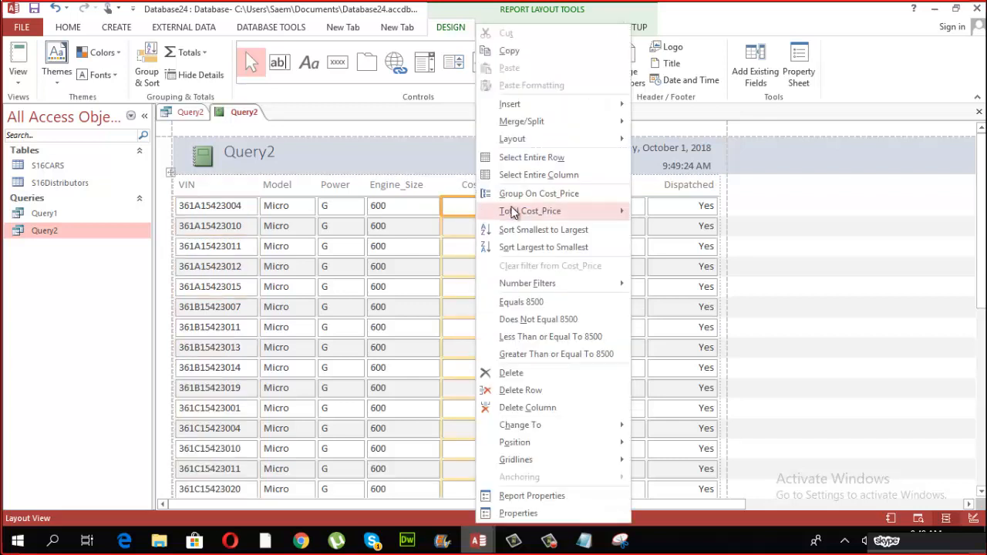
mouse_move(529, 212)
left_click(692, 215)
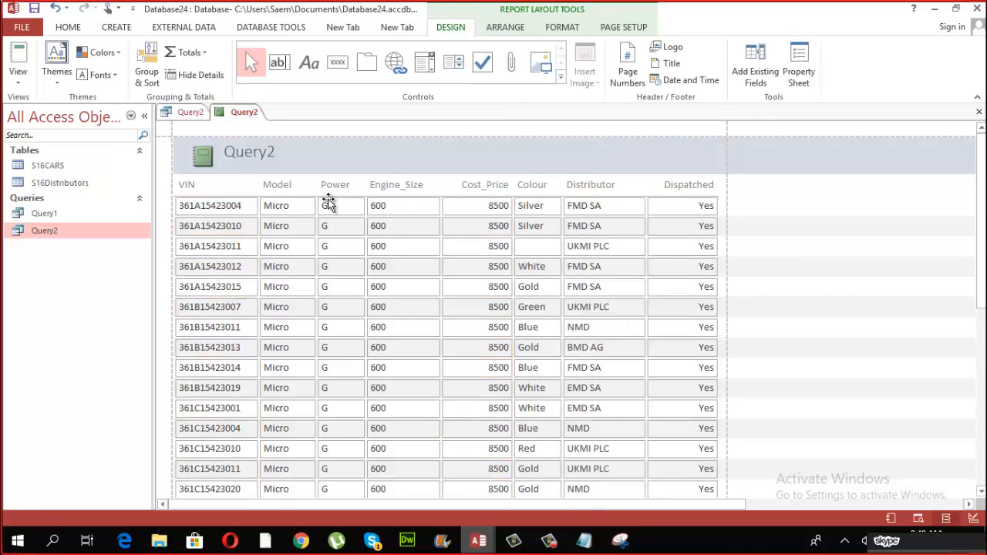
Display the report in Report View and check the VIN and Cost_Price totals at its end
left_click(18, 76)
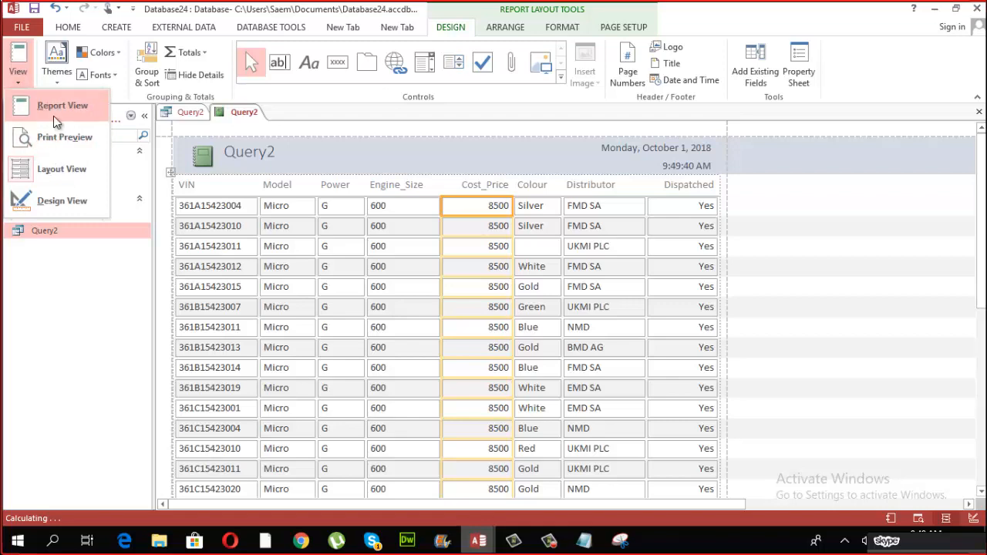
left_click(58, 106)
left_click_drag(981, 154, 974, 472)
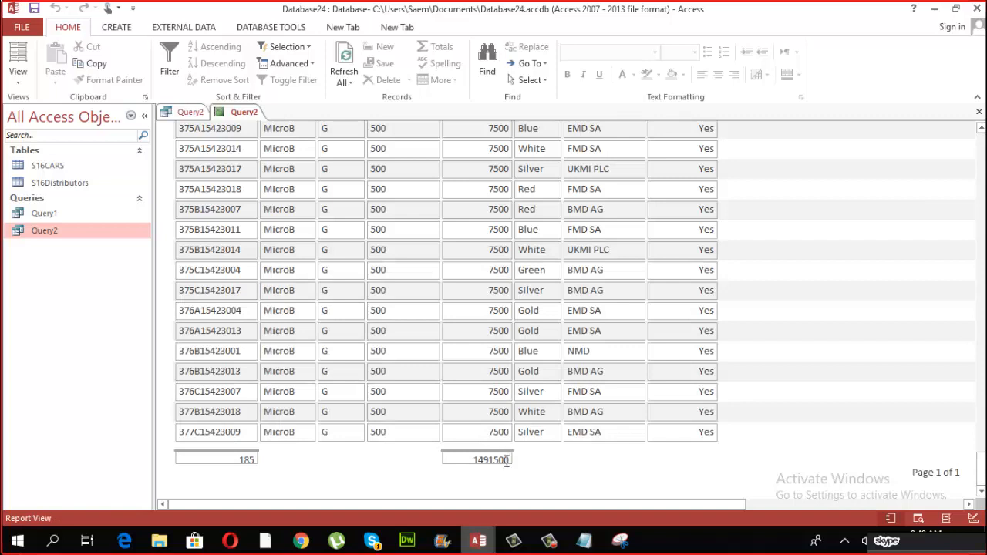
left_click(420, 351)
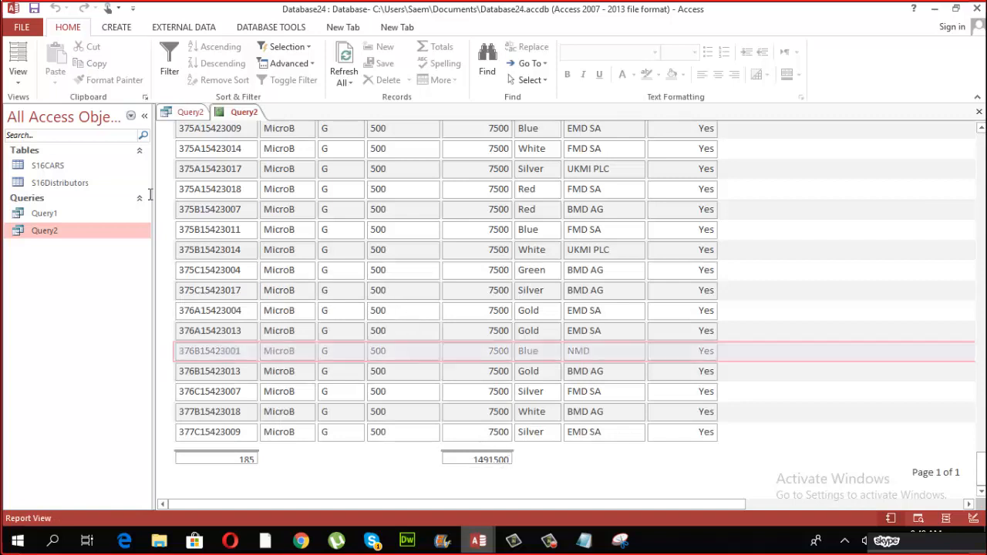
Return the report to Layout View and examine the available total options for Cost_Price
left_click(18, 77)
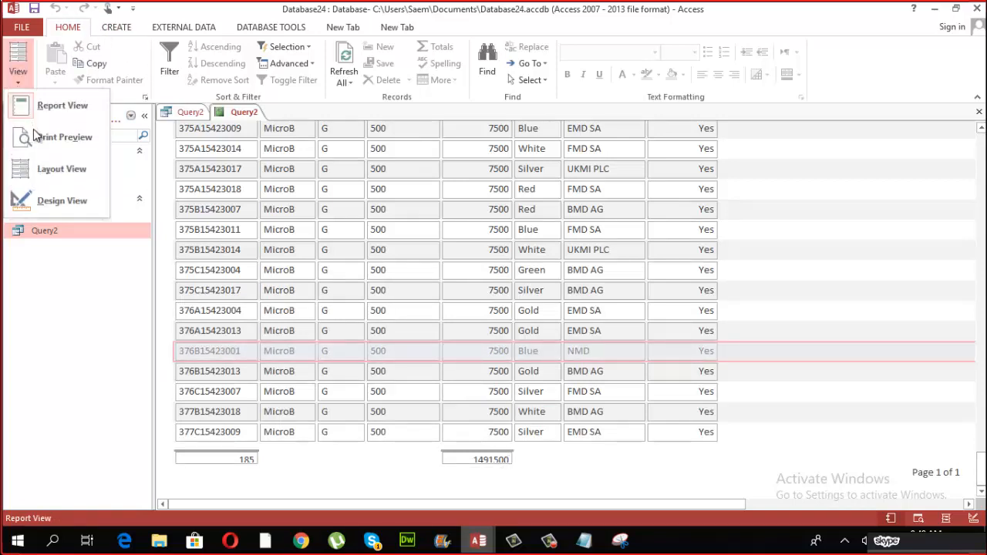
left_click(62, 169)
left_click(472, 330)
right_click(472, 330)
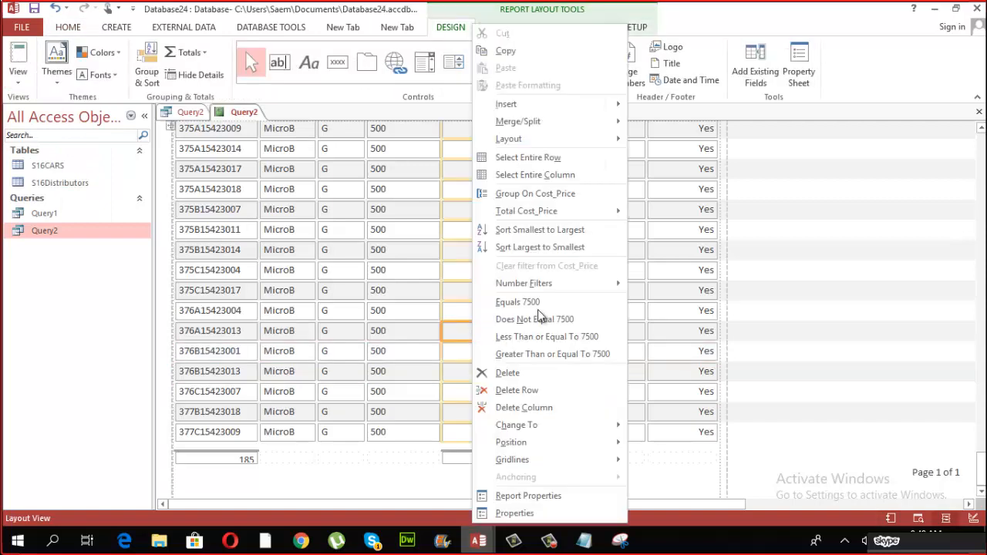
mouse_move(577, 207)
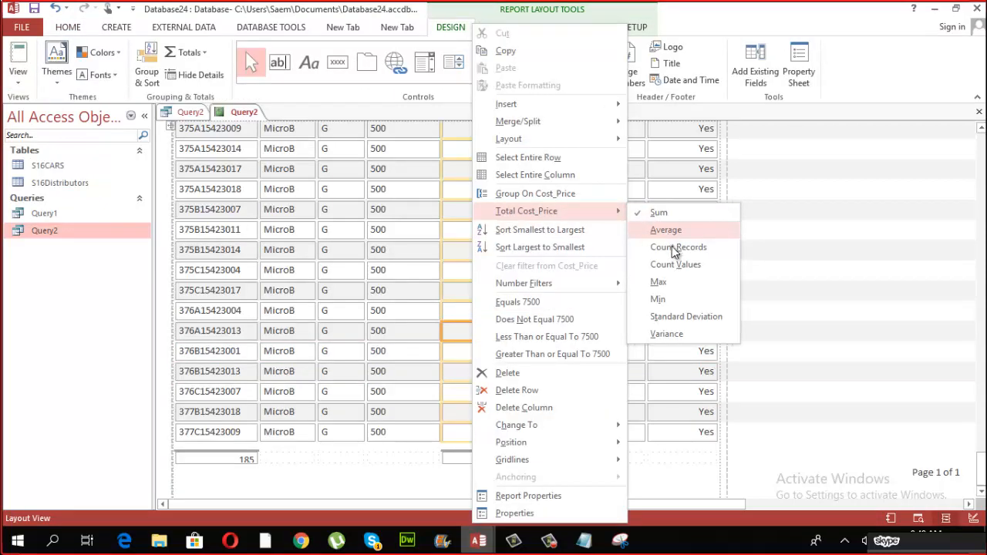
left_click(835, 274)
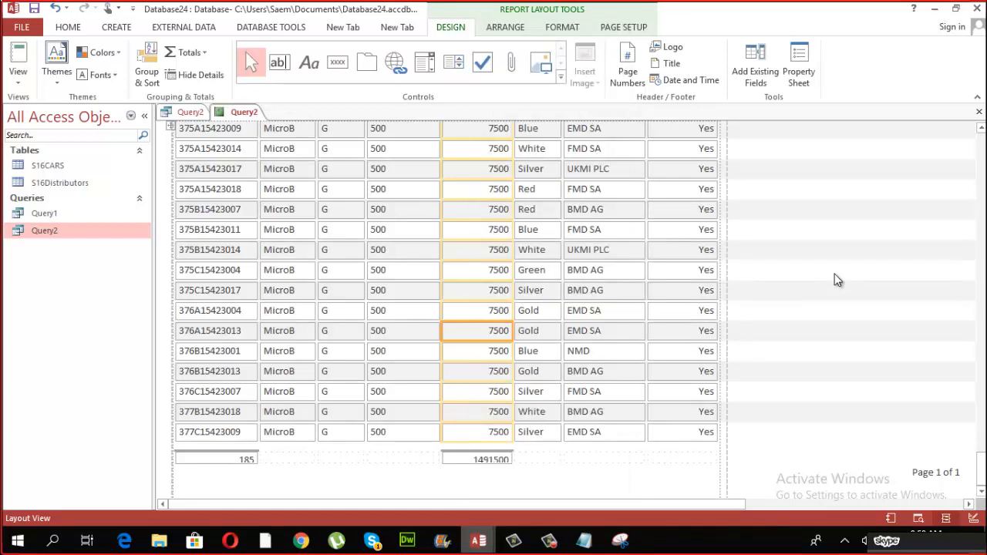
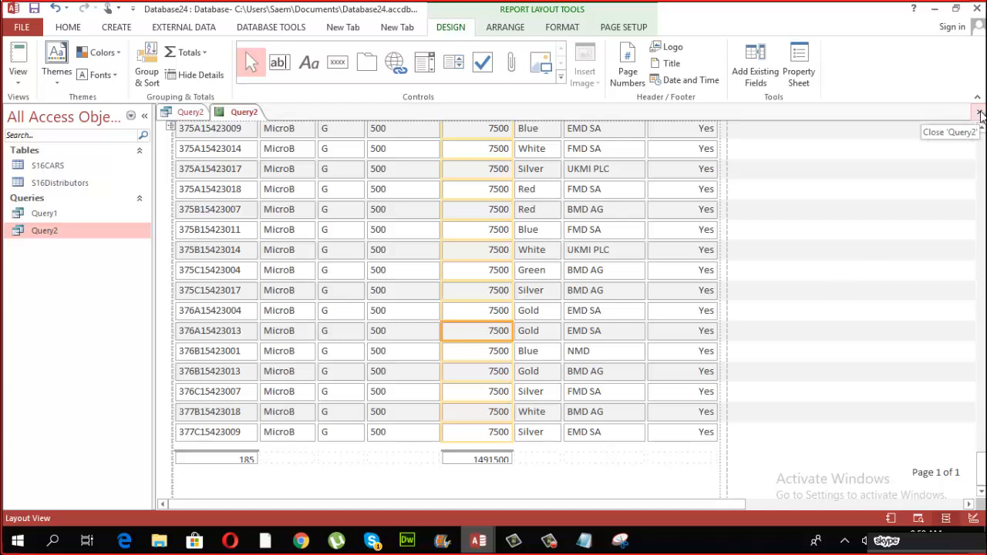
Close the report, saving it as Query2, and close the Query2 datasheet
left_click(980, 113)
left_click(450, 312)
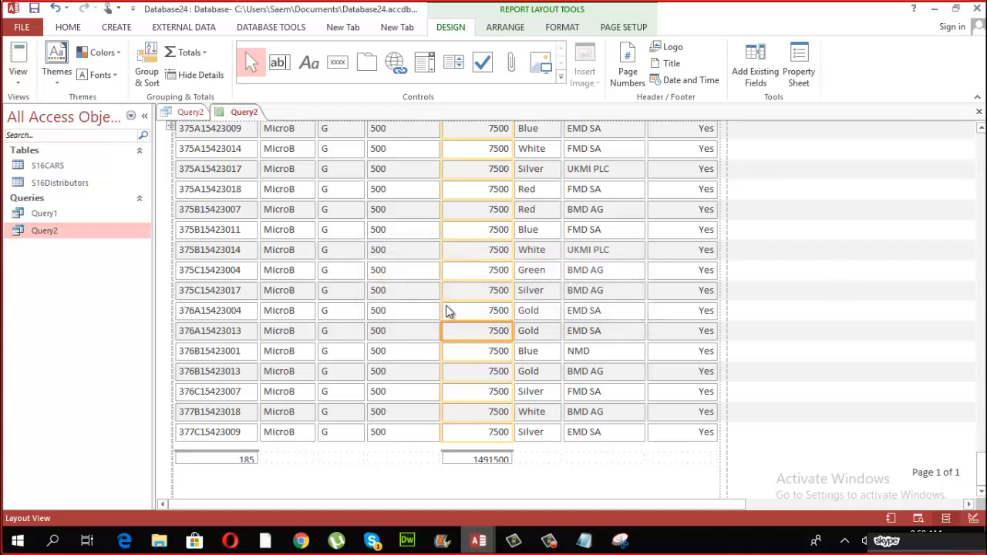
left_click(512, 211)
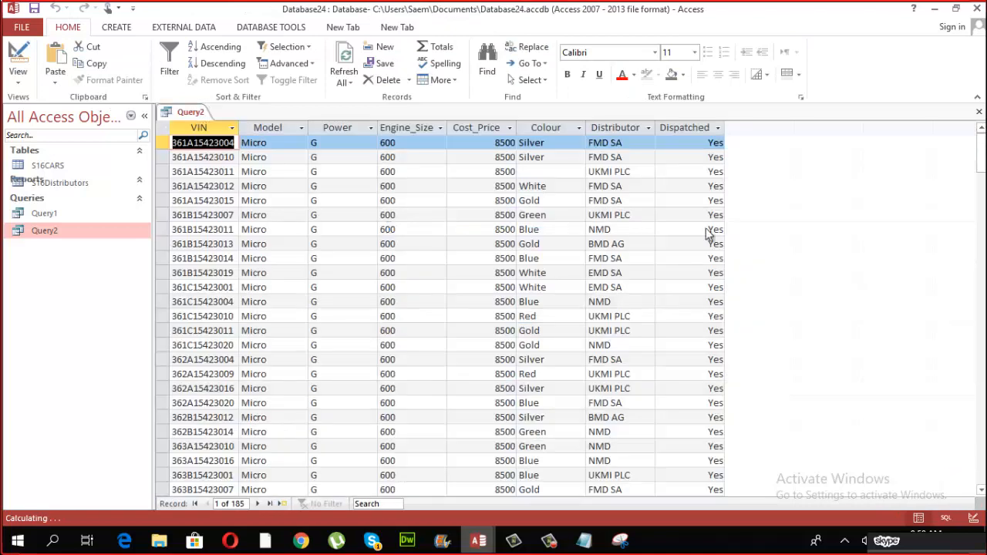
left_click(979, 112)
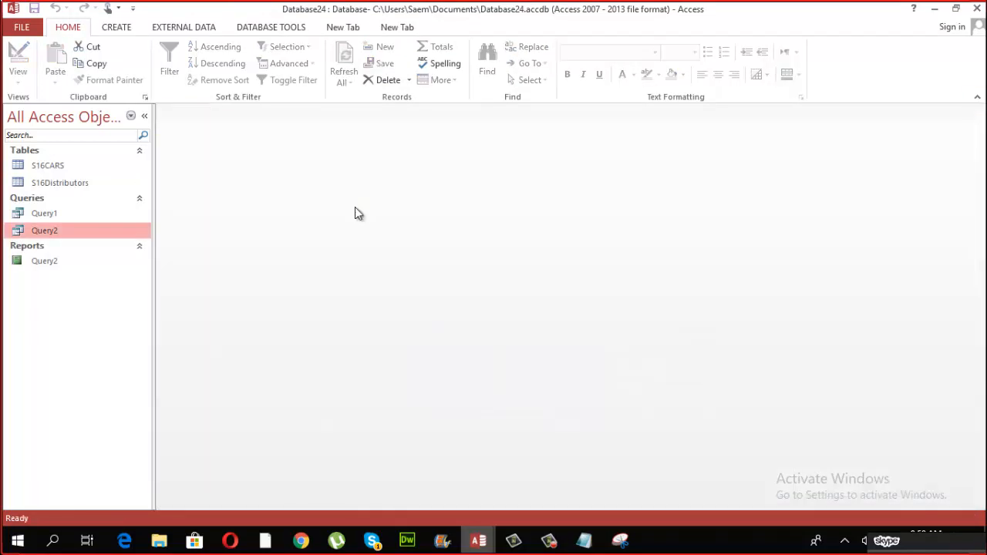
Open the S16Distributors table and create a form from it
double_click(75, 182)
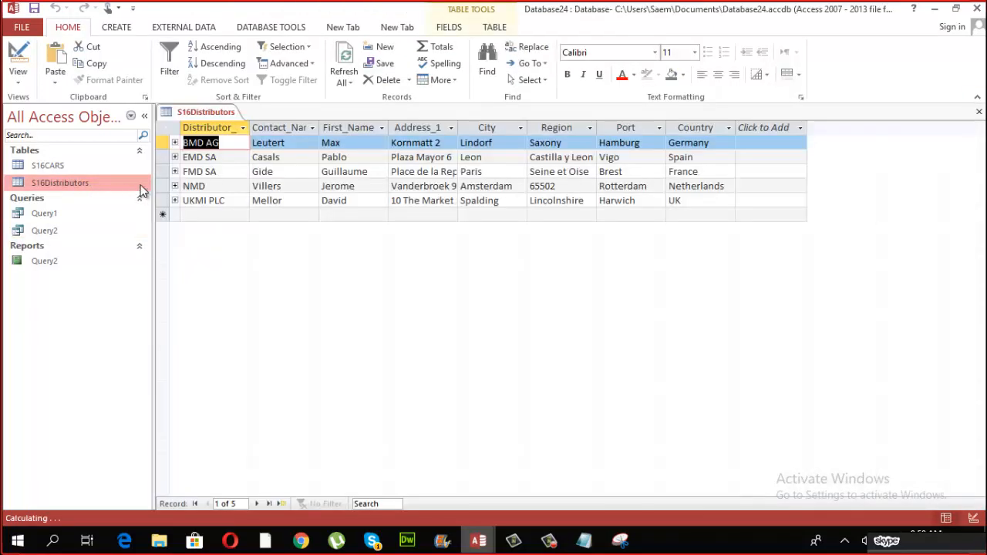
left_click(126, 27)
left_click(252, 65)
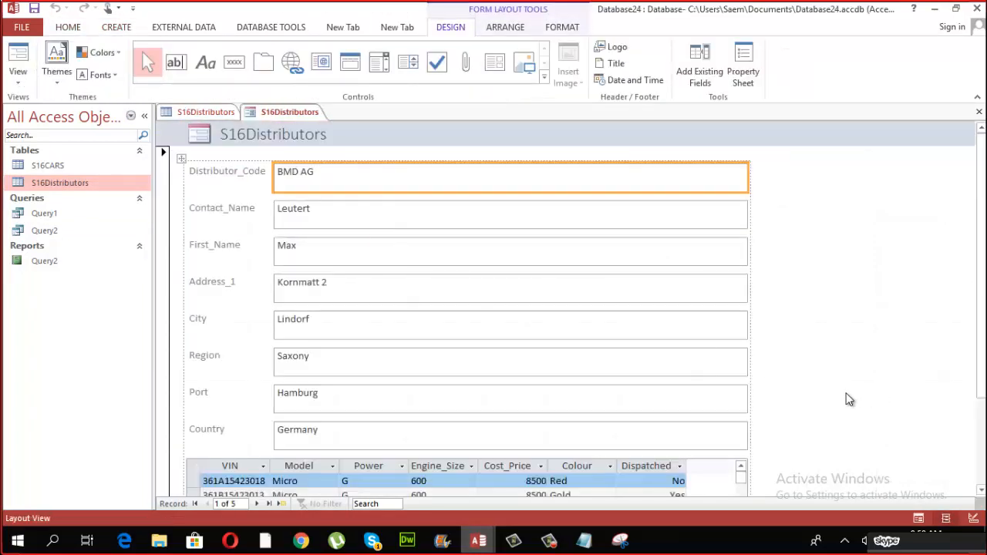
Open the S16Distributors form in Design View and extend its Detail section below the S16CARS subform to about 7.3 inches
scroll(848, 400, "down", 3)
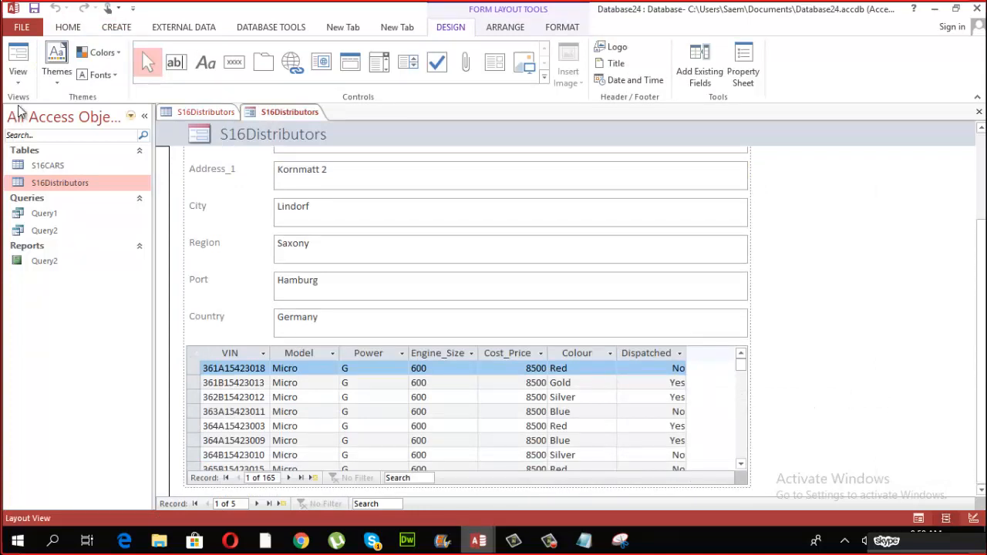
left_click(27, 83)
left_click(25, 166)
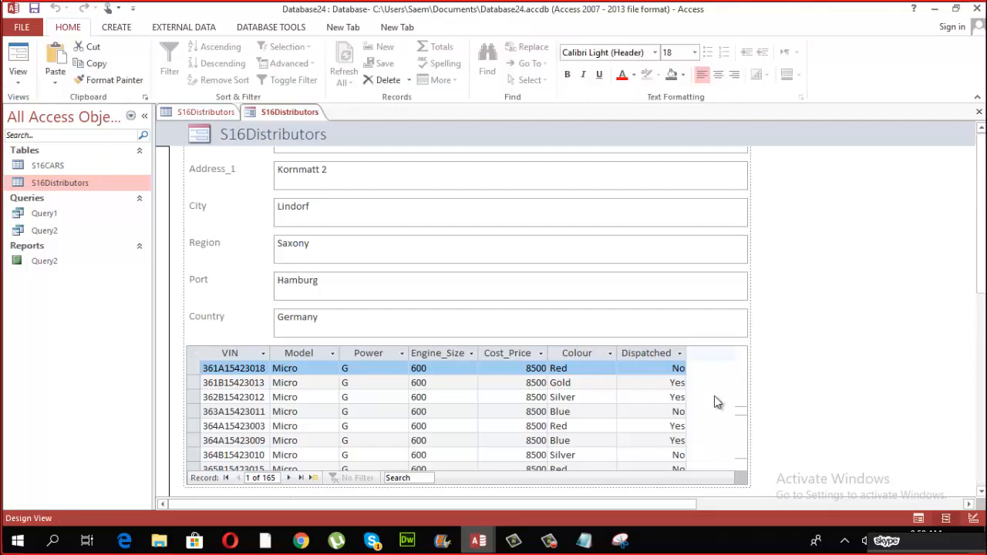
scroll(679, 455, "down", 5)
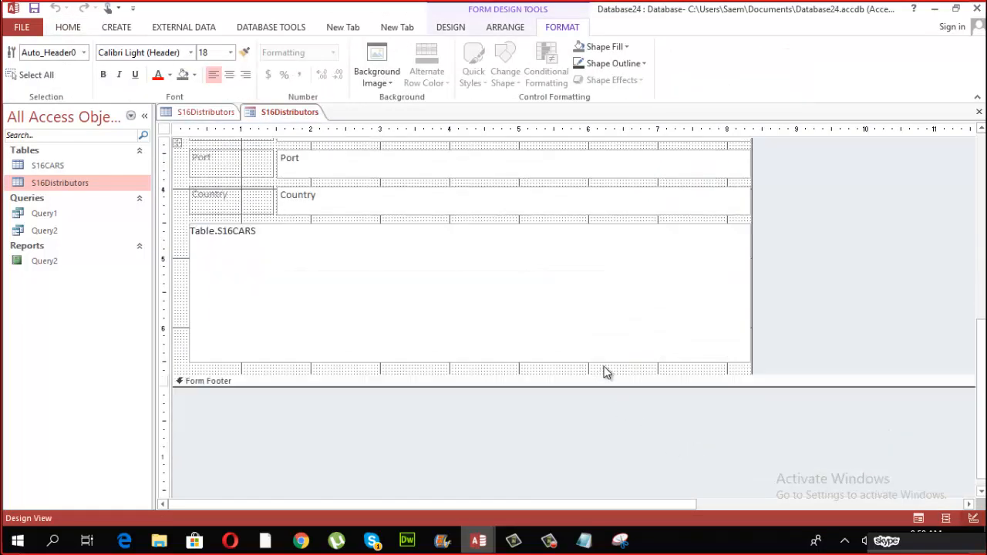
left_click_drag(606, 374, 607, 420)
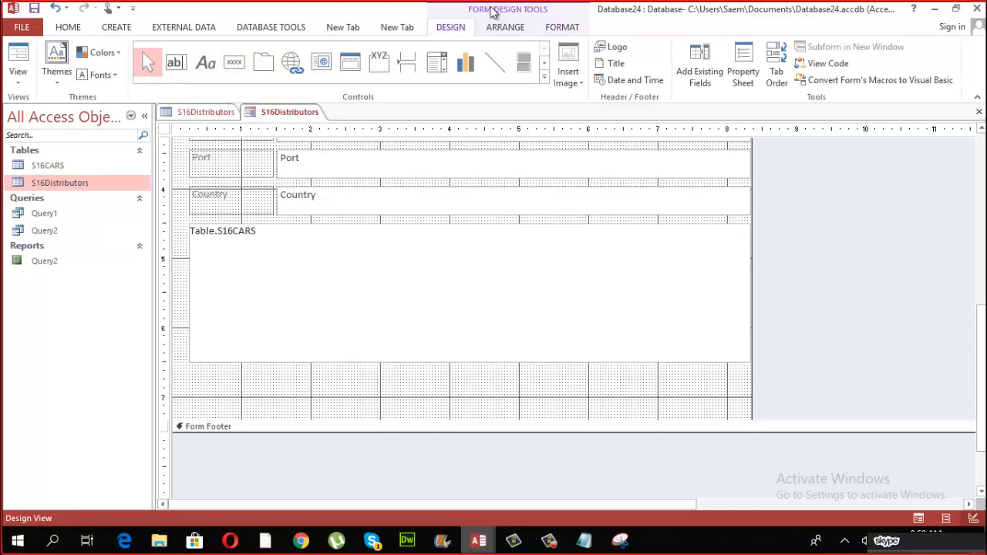
Add a command button below the subform with the Go To First Record action and the text First Record
left_click(234, 62)
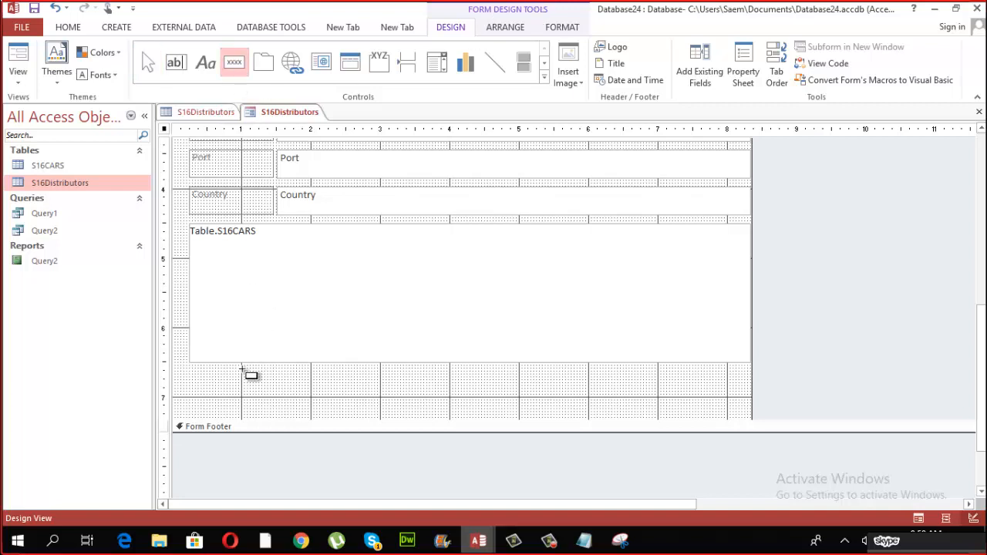
left_click_drag(242, 371, 319, 392)
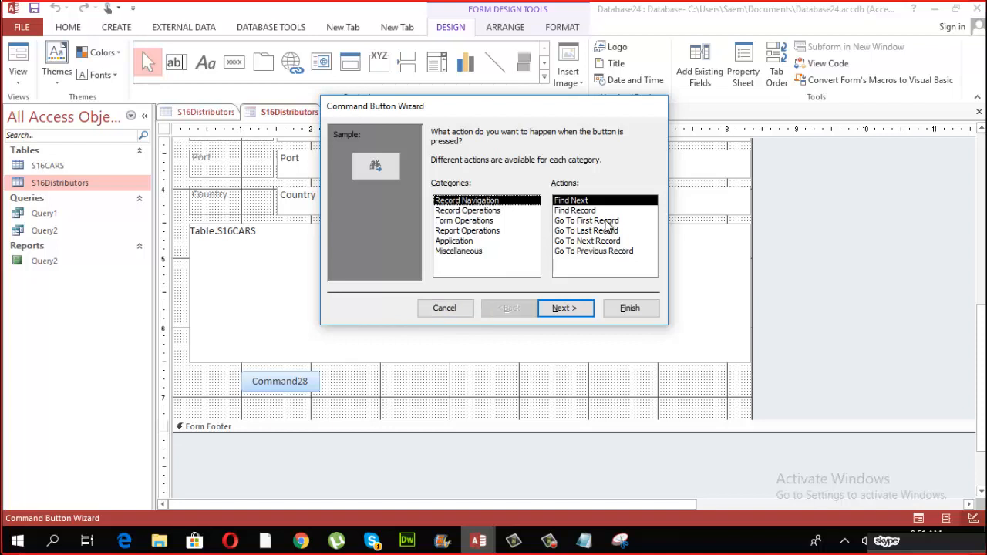
left_click(607, 221)
left_click(561, 309)
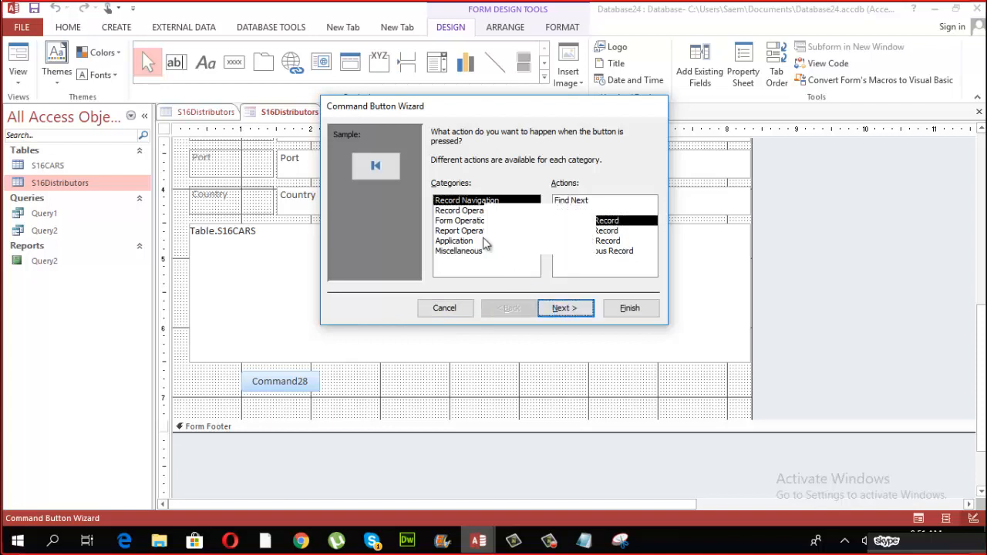
left_click(579, 309)
left_click(627, 309)
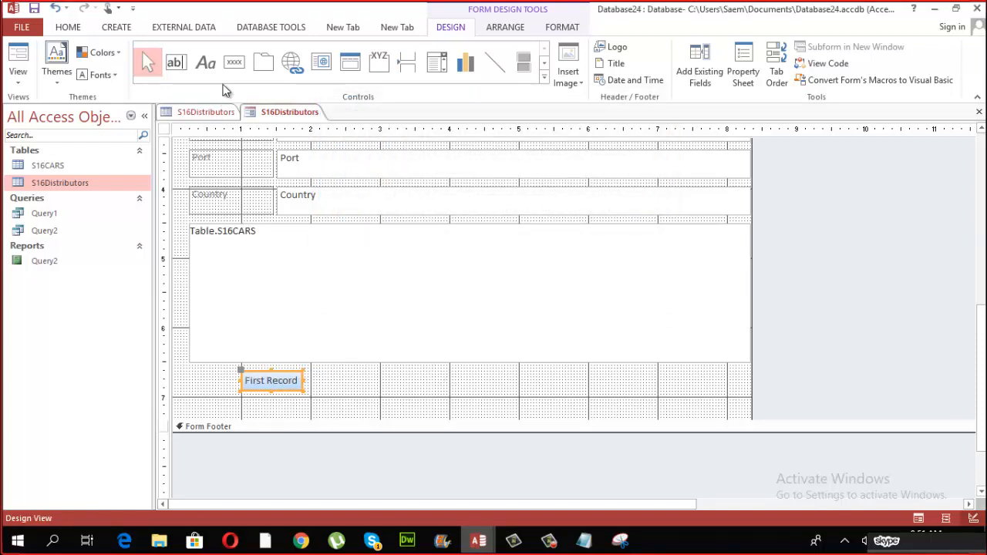
Add a command button beside First Record with the Go To Next Record action and the text Next Record
left_click(234, 62)
left_click_drag(302, 372, 357, 390)
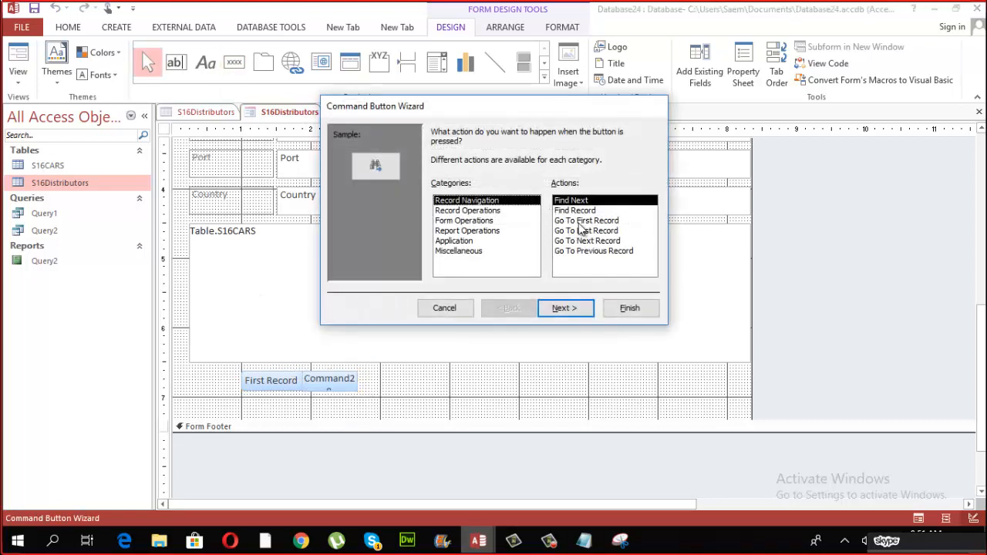
left_click(588, 242)
left_click(578, 309)
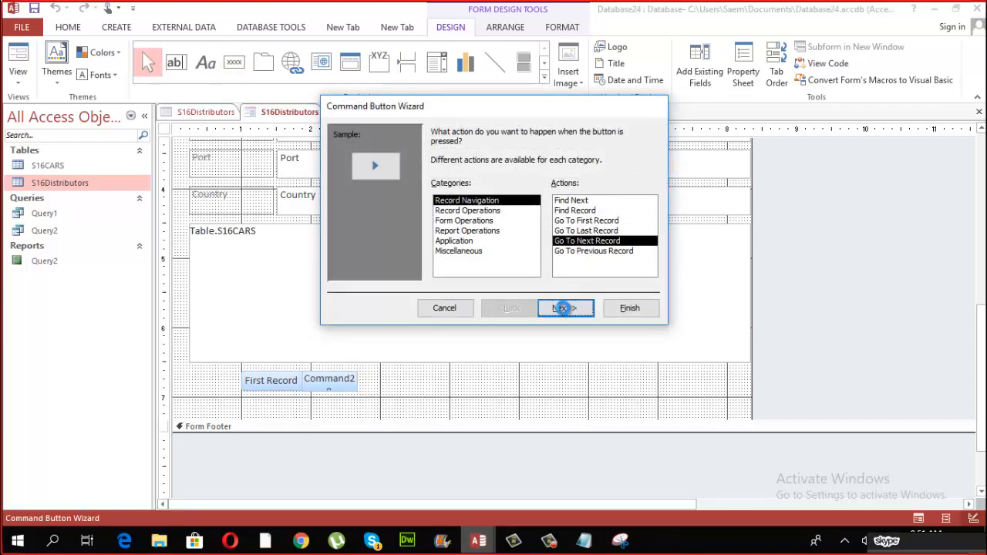
left_click(458, 192)
left_click(564, 308)
left_click(630, 308)
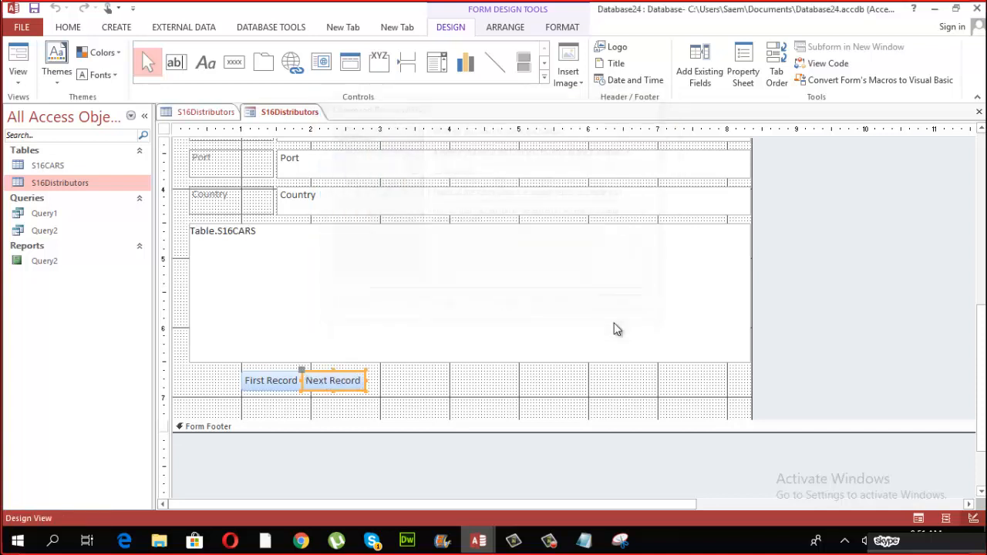
Display the form in Form View and test the Next Record button by moving through the distributor records
left_click(19, 81)
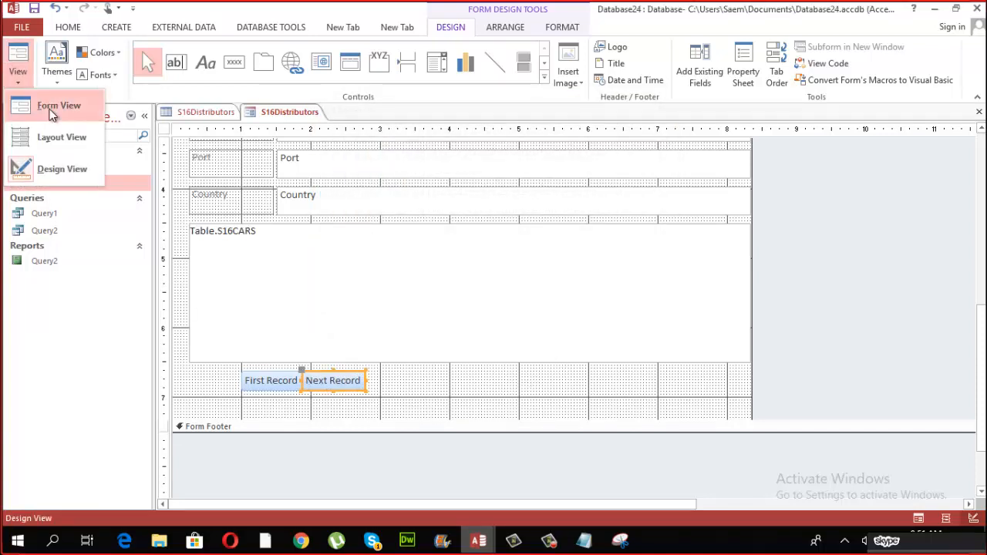
left_click(54, 104)
scroll(370, 432, "down", 3)
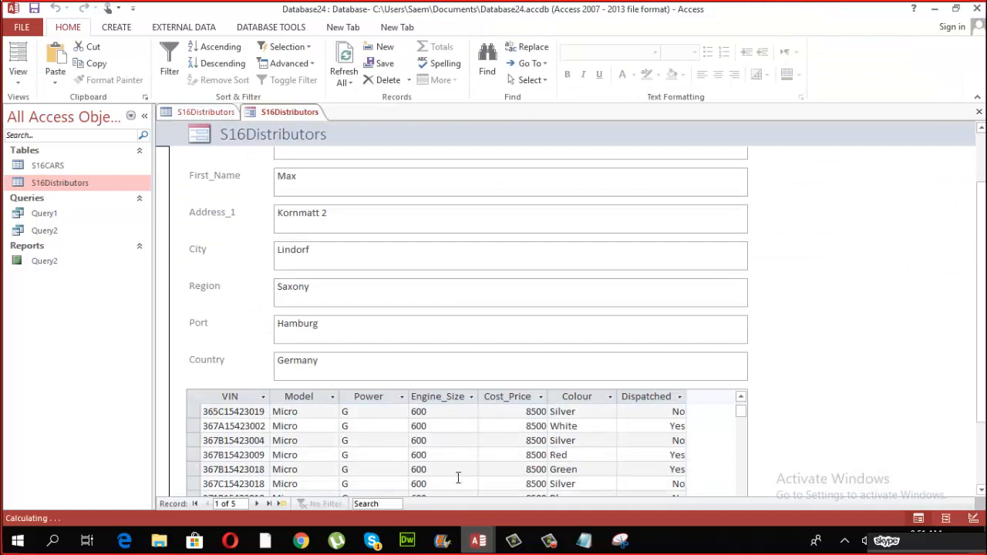
scroll(463, 371, "down", 3)
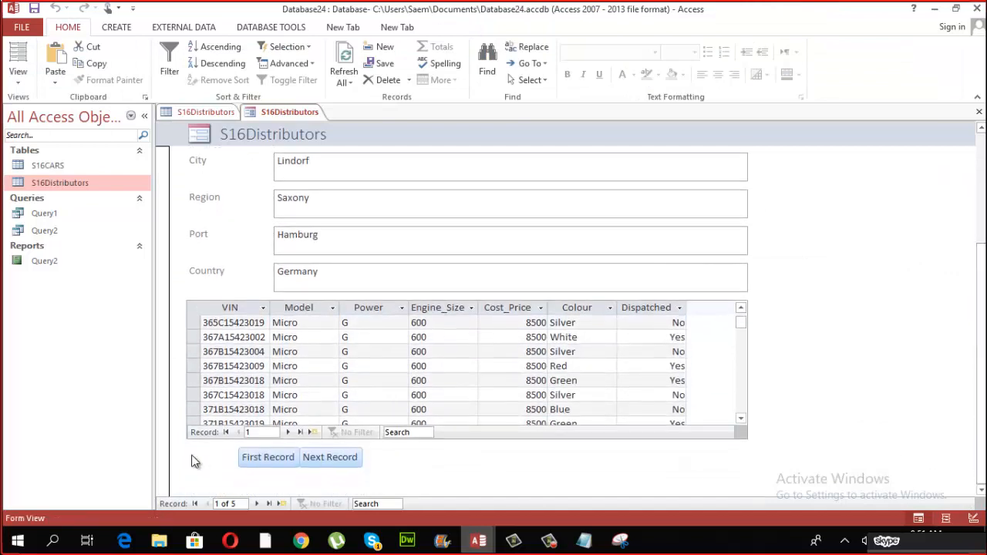
left_click(329, 457)
left_click(329, 458)
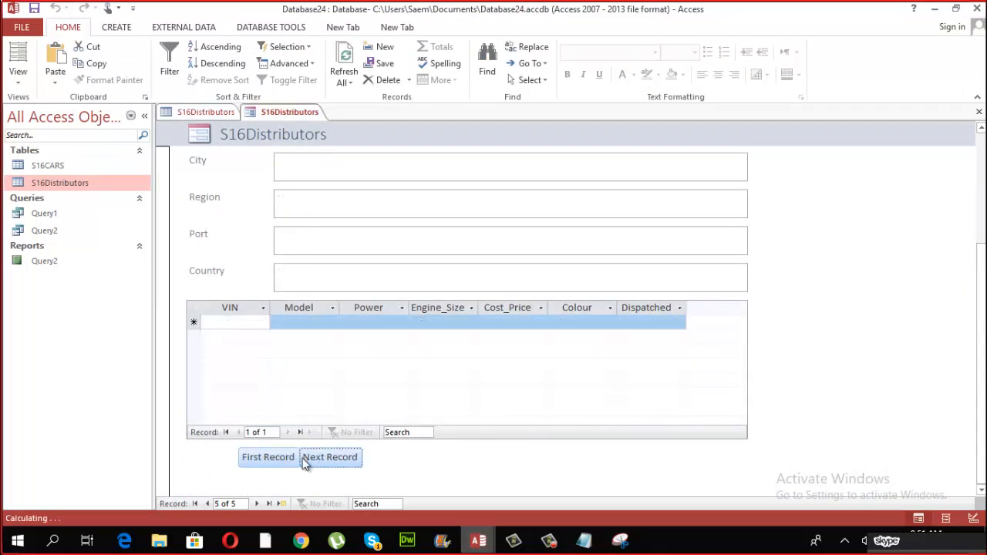
left_click(330, 457)
left_click(485, 221)
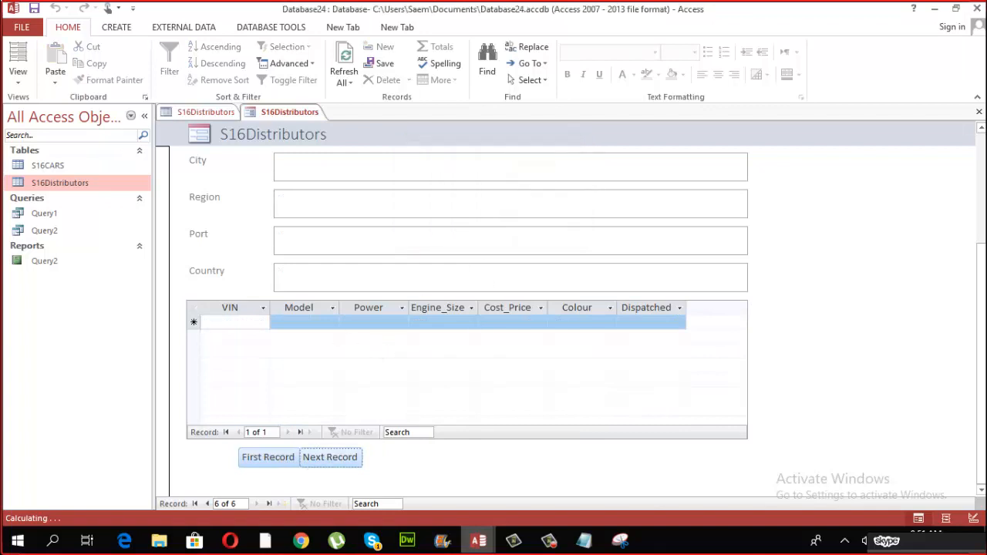
Return the form to Design View and widen it to about 9.8 inches
left_click(18, 73)
left_click(17, 173)
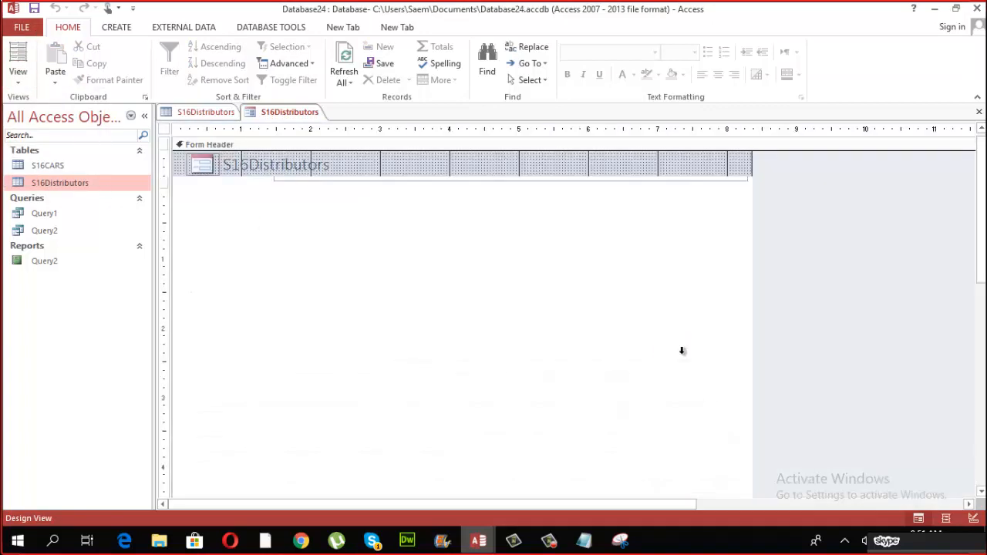
left_click_drag(755, 353, 844, 365)
Narrow all the field text boxes and the S16CARS subform together so they end at about 5.8 inches on the ruler
scroll(839, 365, "down", 2)
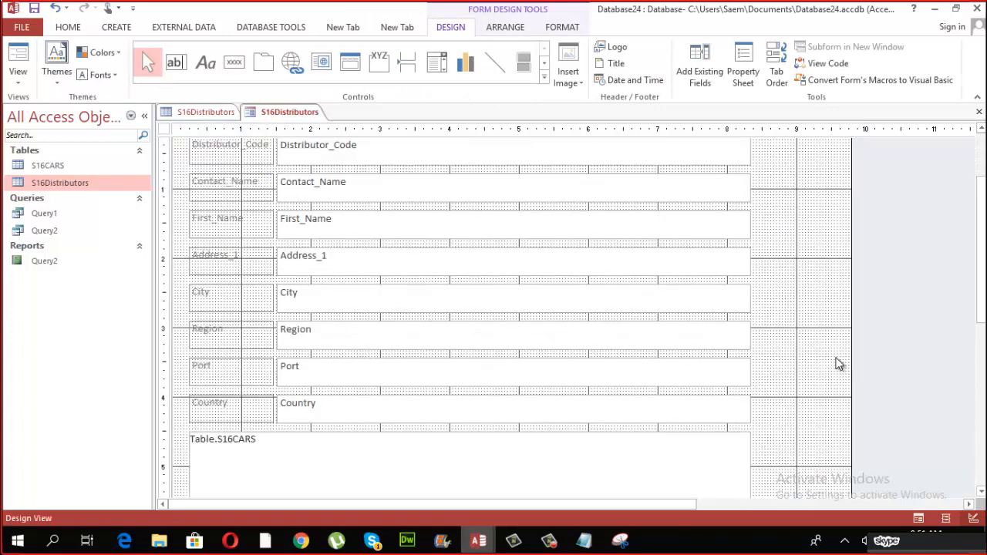
left_click_drag(777, 154, 702, 494)
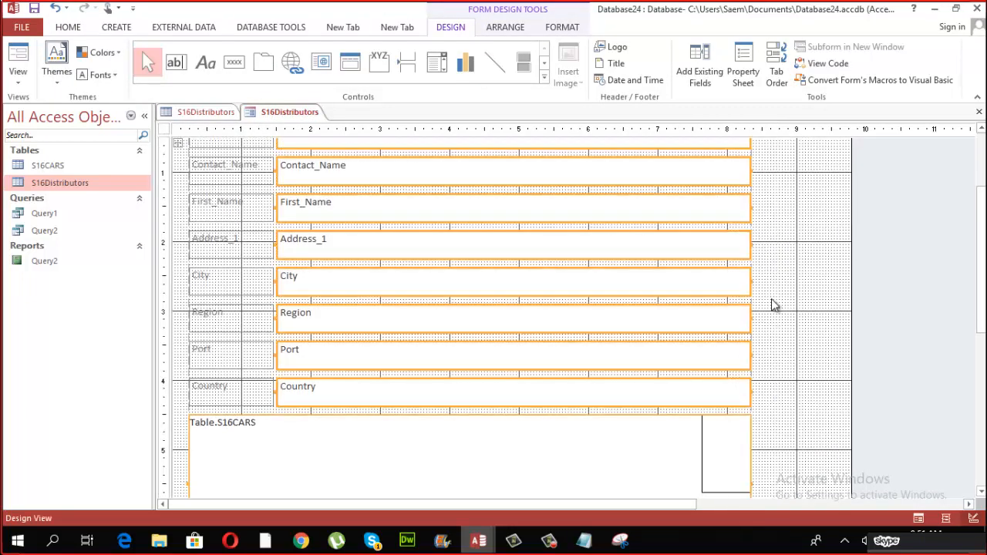
left_click_drag(747, 282, 577, 257)
left_click(762, 274)
Add a command button in the free space beside the First_Name field with the Add New Record action and the text Add Record
left_click(235, 62)
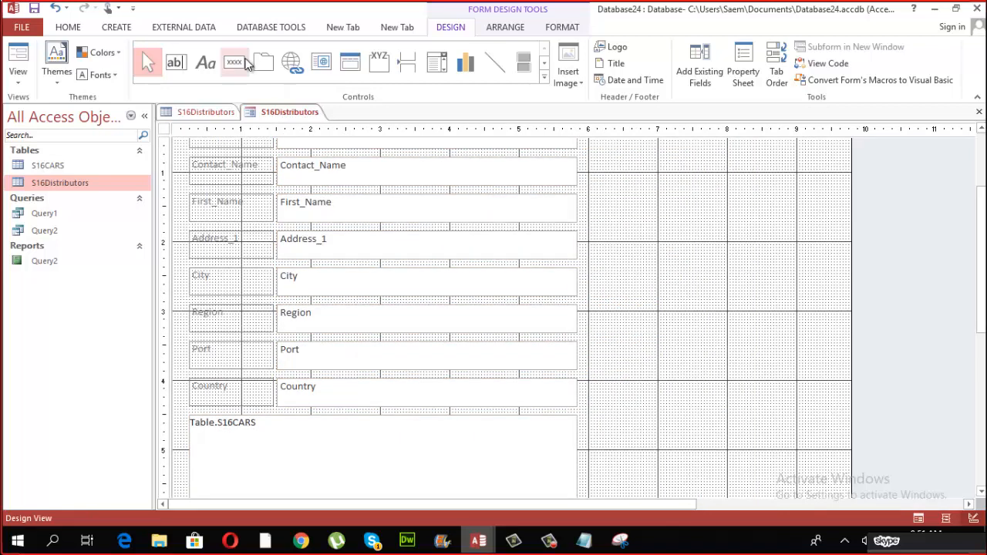
left_click_drag(640, 205, 731, 227)
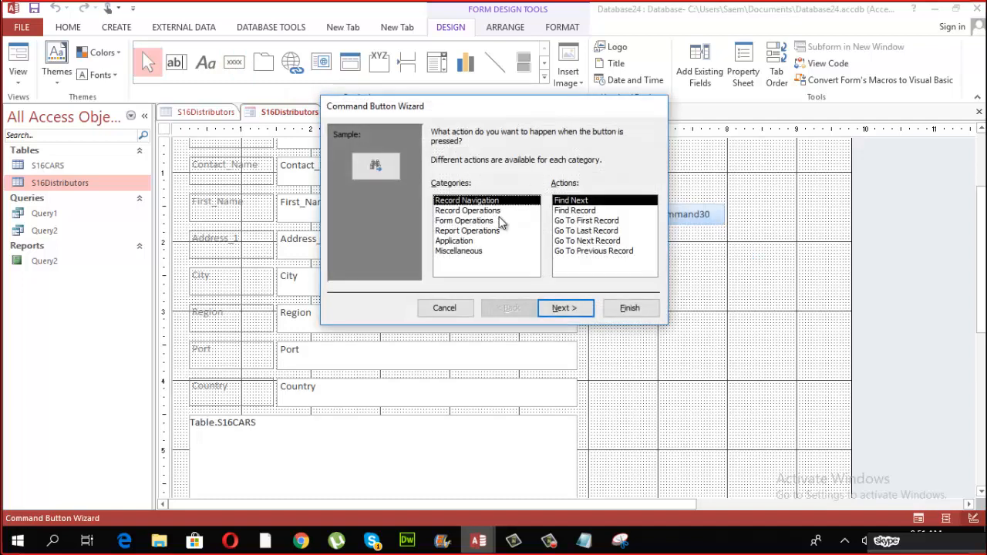
left_click(493, 211)
left_click(563, 307)
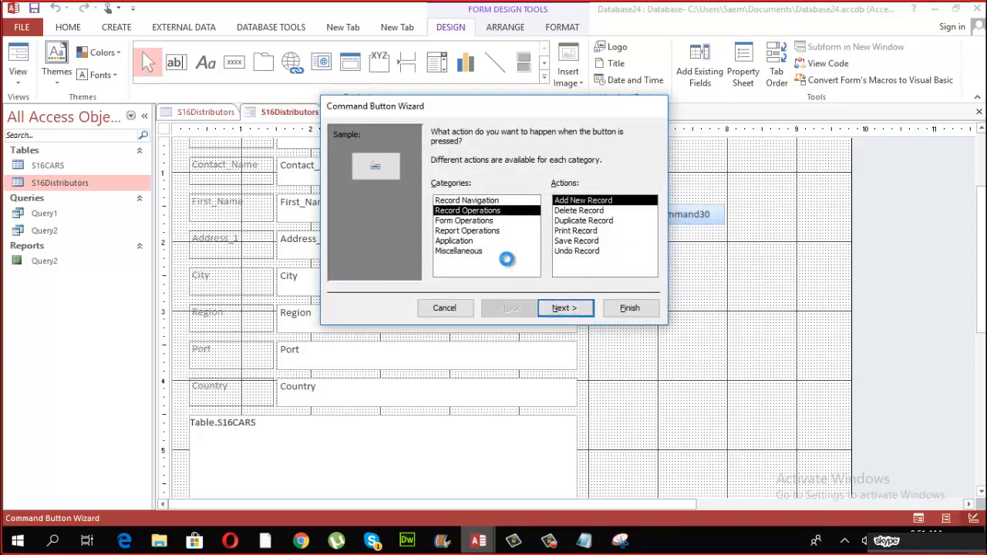
left_click(438, 190)
left_click(593, 308)
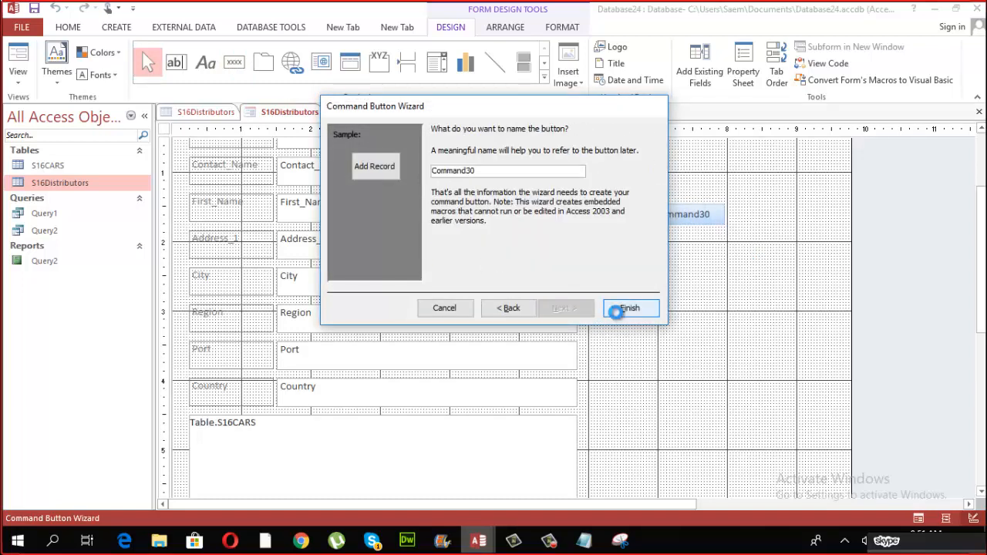
left_click(621, 309)
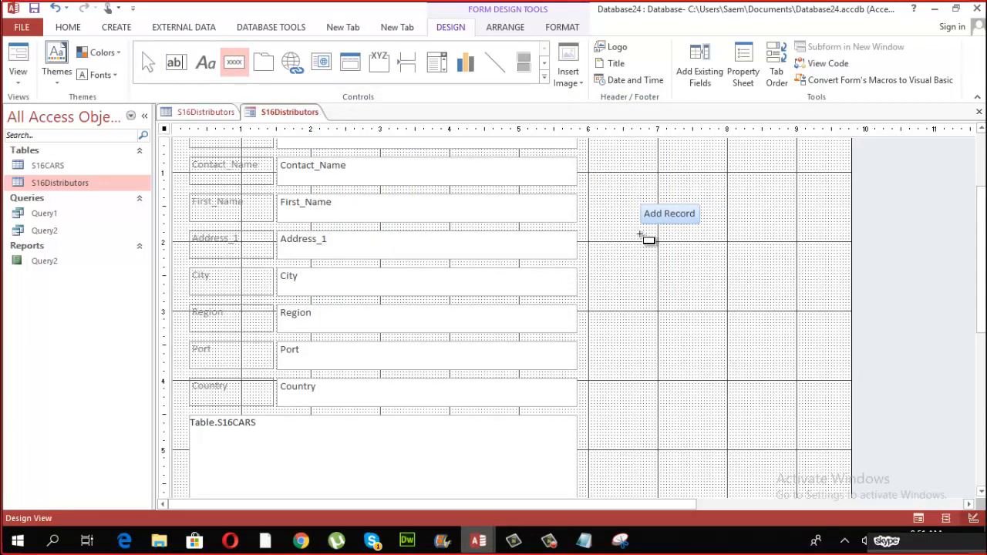
Add a command button below Add Record with the Delete Record action and the text Delete Record
left_click_drag(640, 236, 703, 255)
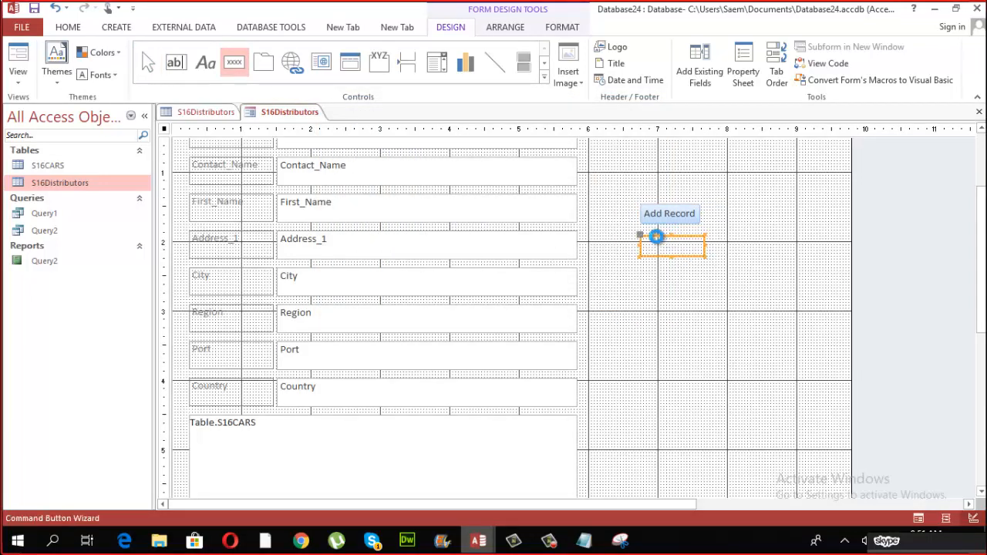
left_click(477, 211)
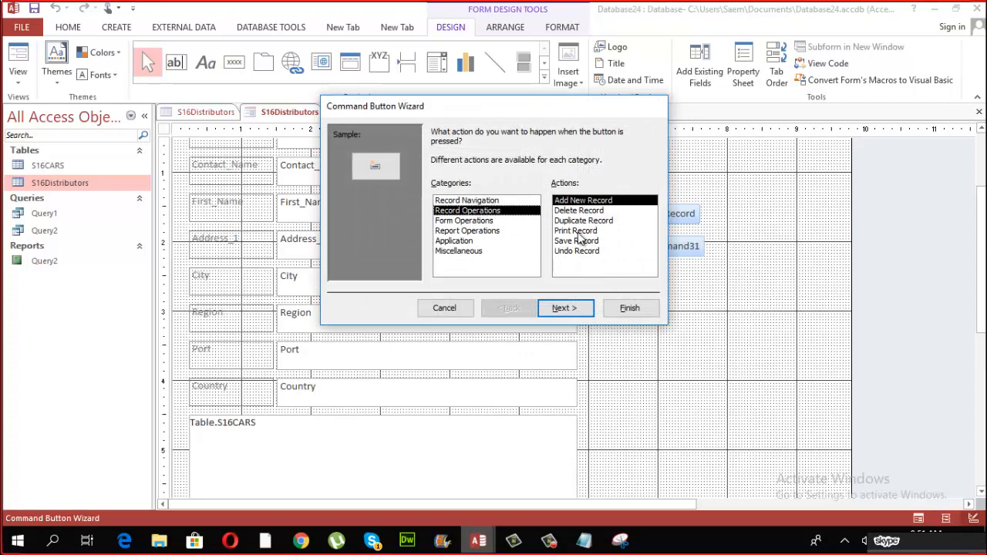
double_click(580, 201)
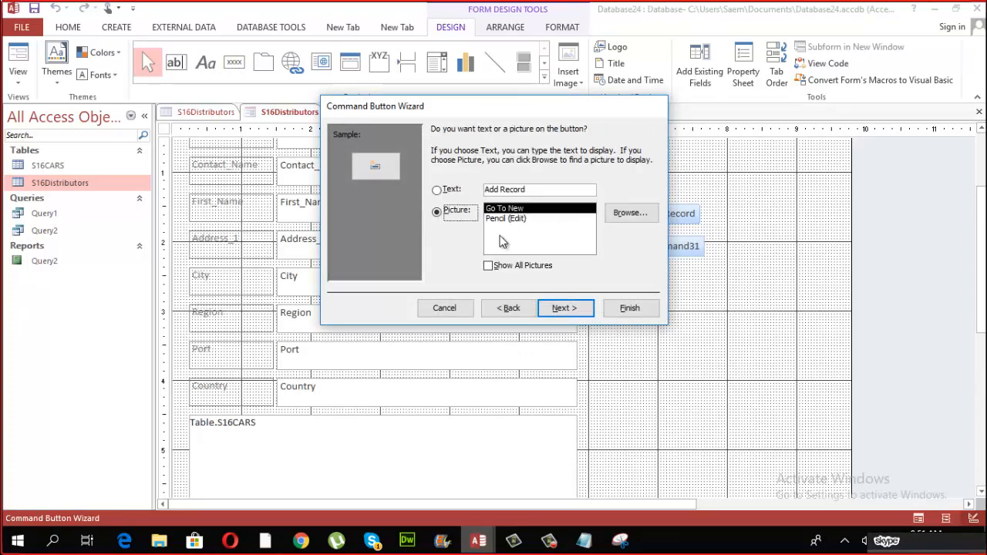
left_click(509, 306)
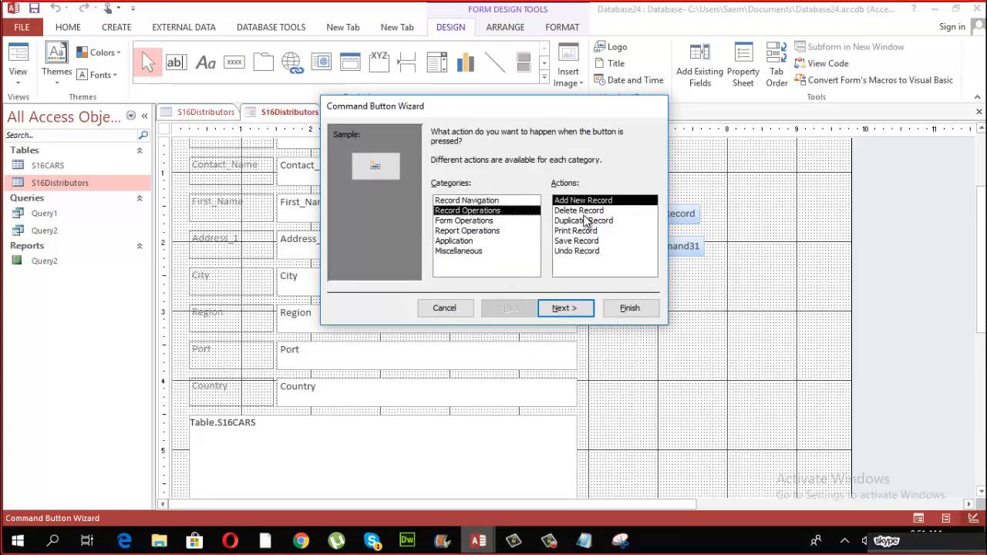
left_click(580, 211)
left_click(577, 307)
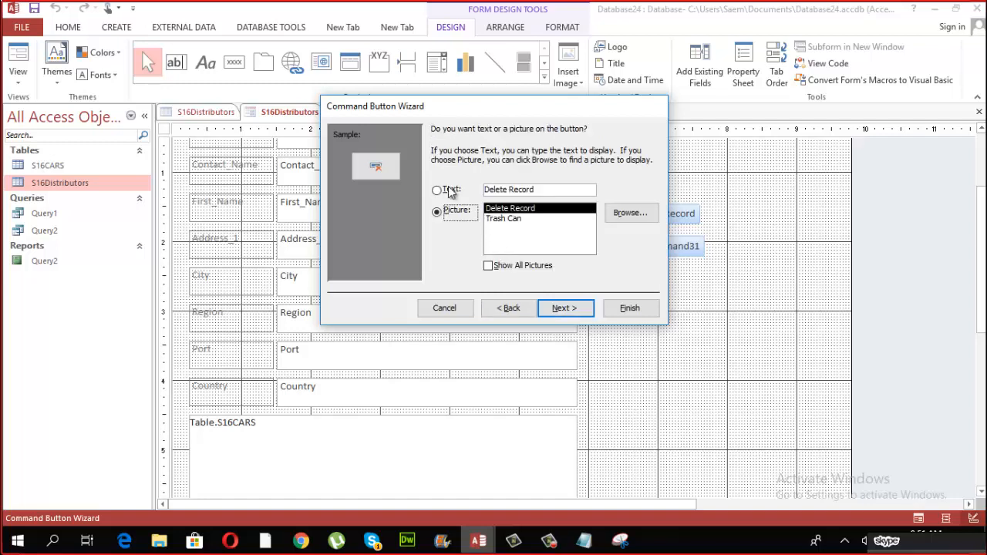
left_click(451, 190)
left_click(586, 309)
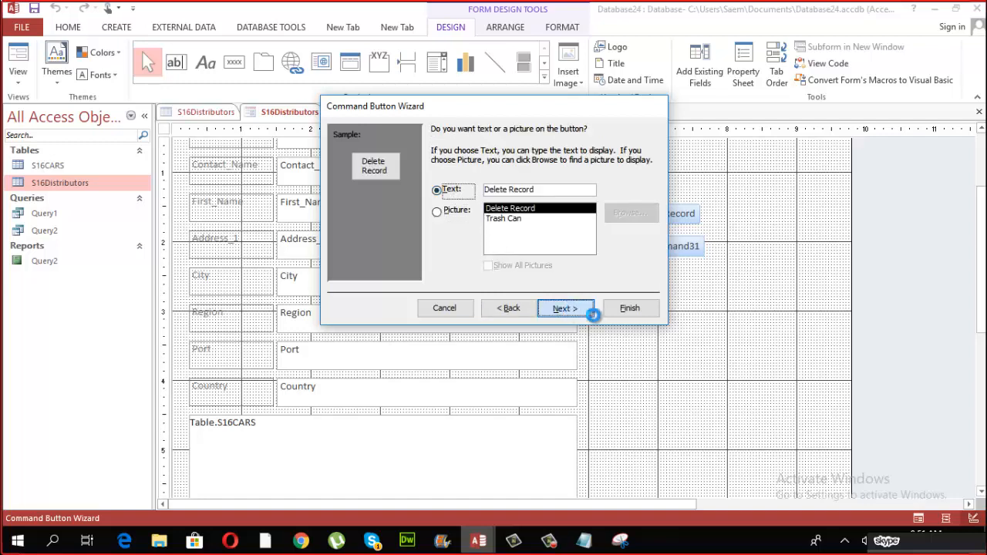
left_click(628, 309)
Widen the Add Record button to match the width of the Delete Record button
left_click(670, 220)
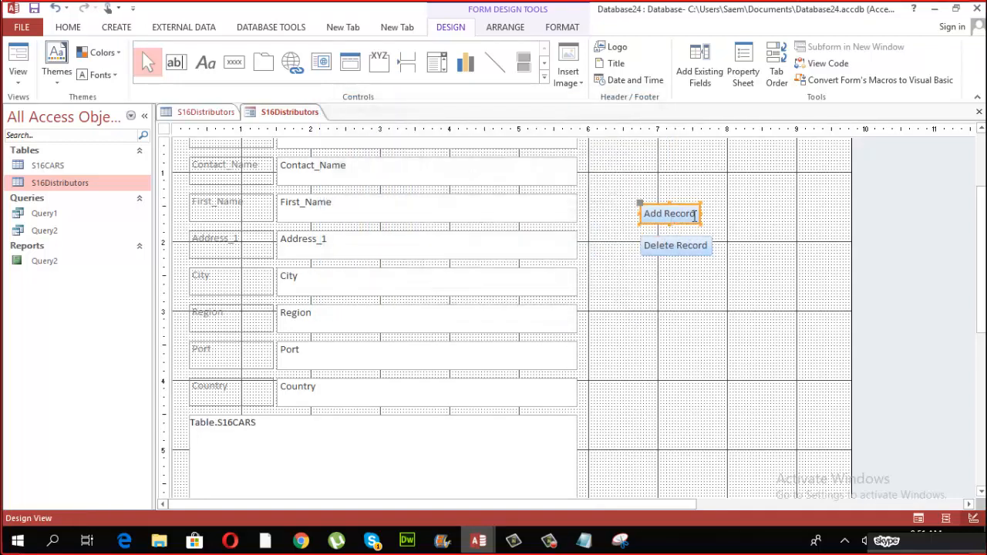
left_click_drag(698, 213, 709, 208)
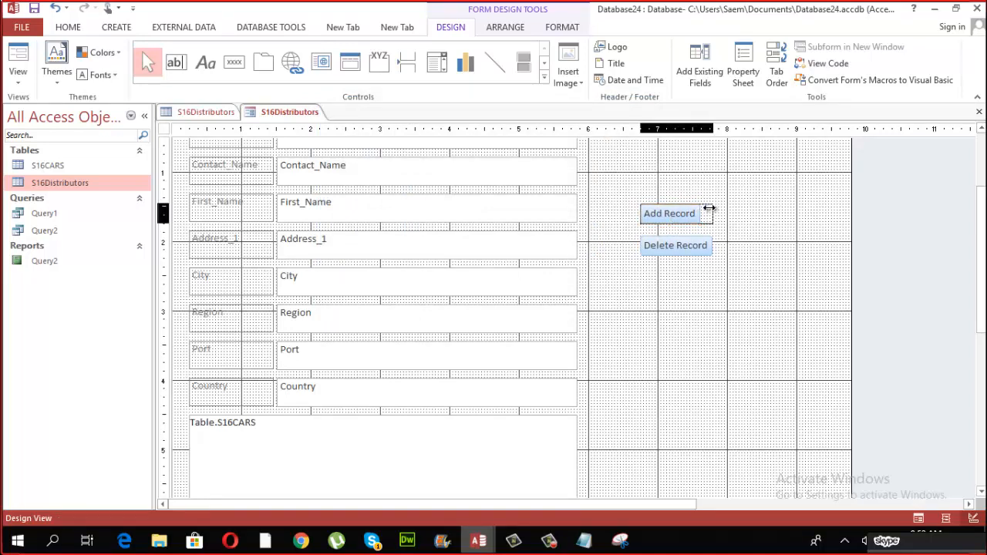
left_click(685, 314)
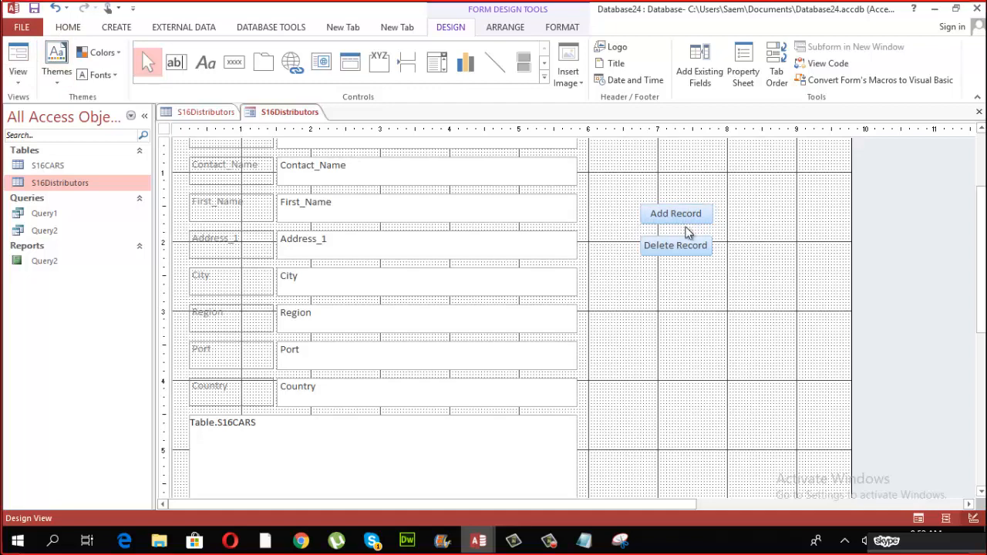
Display the form in Form View and check the layout of the fields, subform and command buttons
left_click(18, 78)
left_click(46, 104)
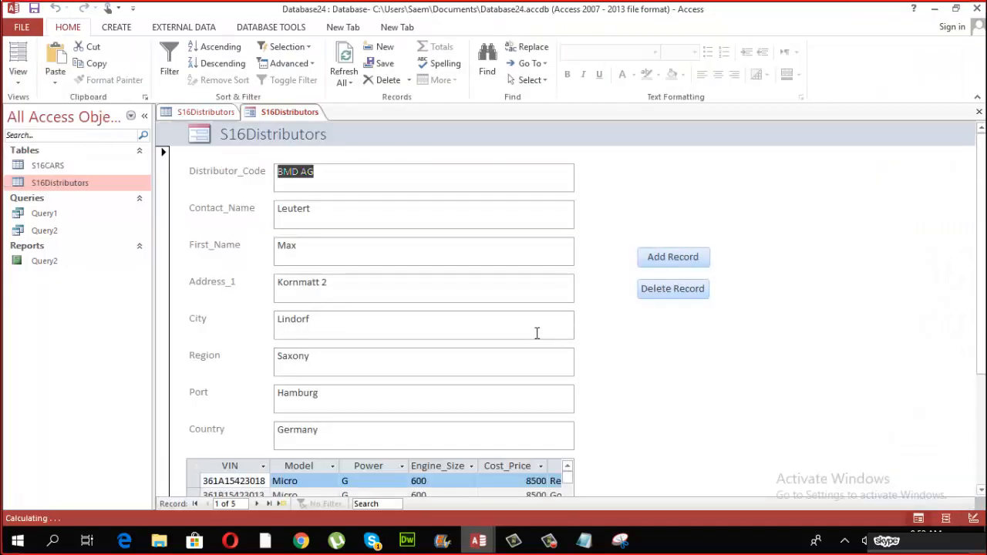
scroll(537, 333, "down", 3)
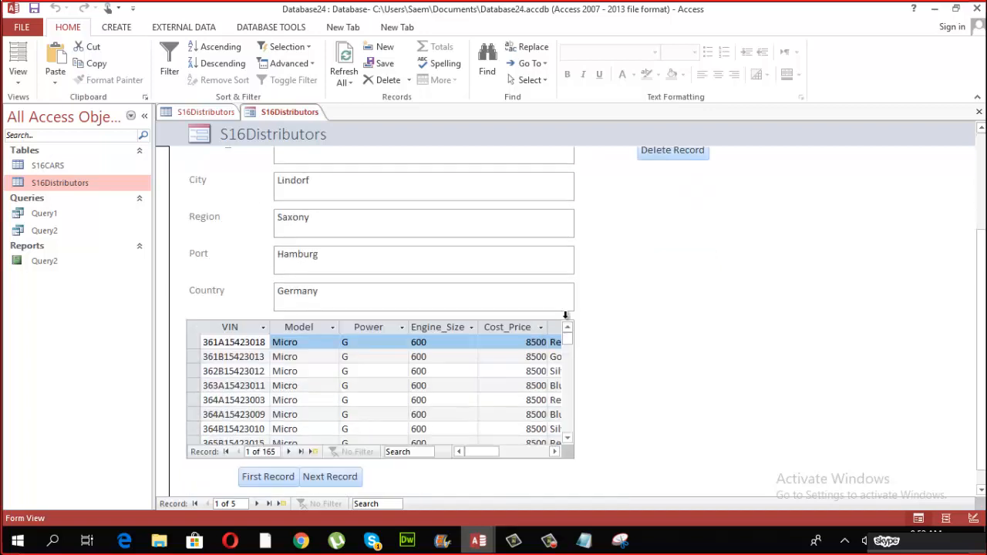
Check the country values in the S16Distributors table and close its datasheet
scroll(981, 268, "up", 3)
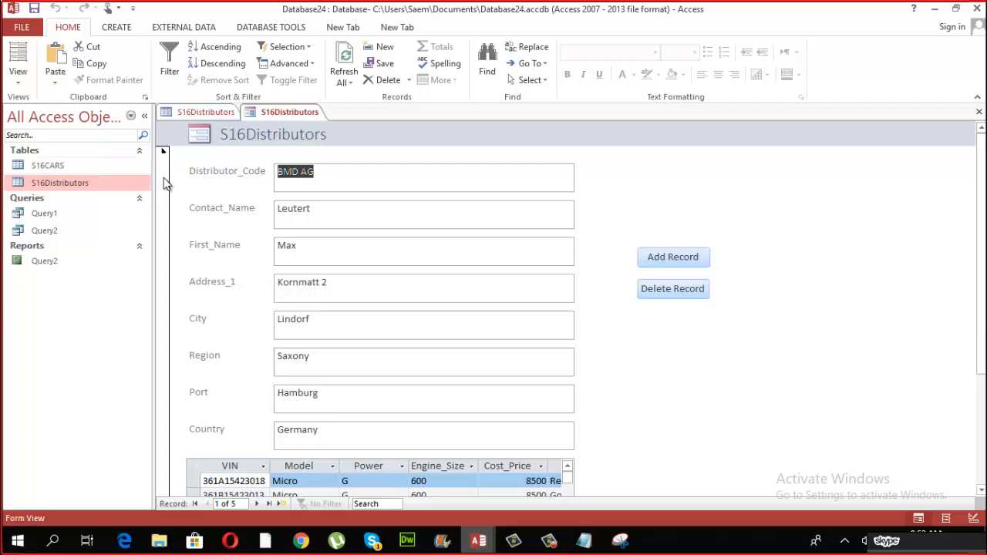
double_click(101, 183)
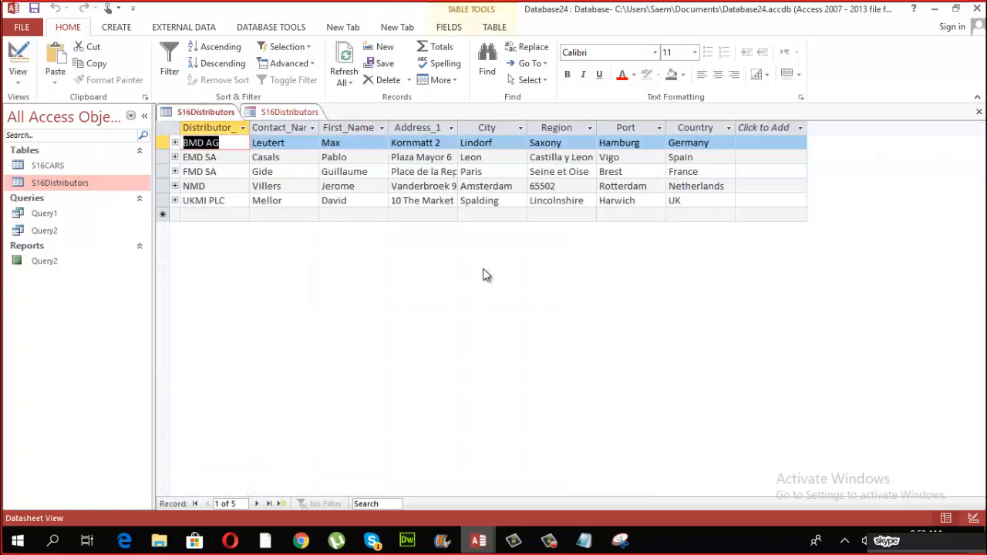
left_click(978, 113)
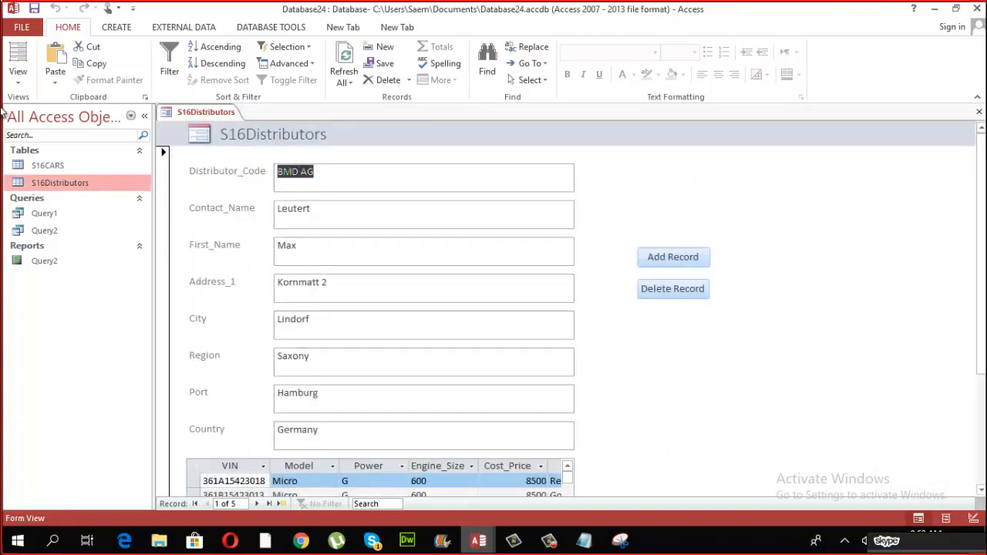
In Design View, draw an option group below the Delete Record button with the labels Spain, Brazil, UK and Whatever
left_click(20, 82)
left_click(47, 168)
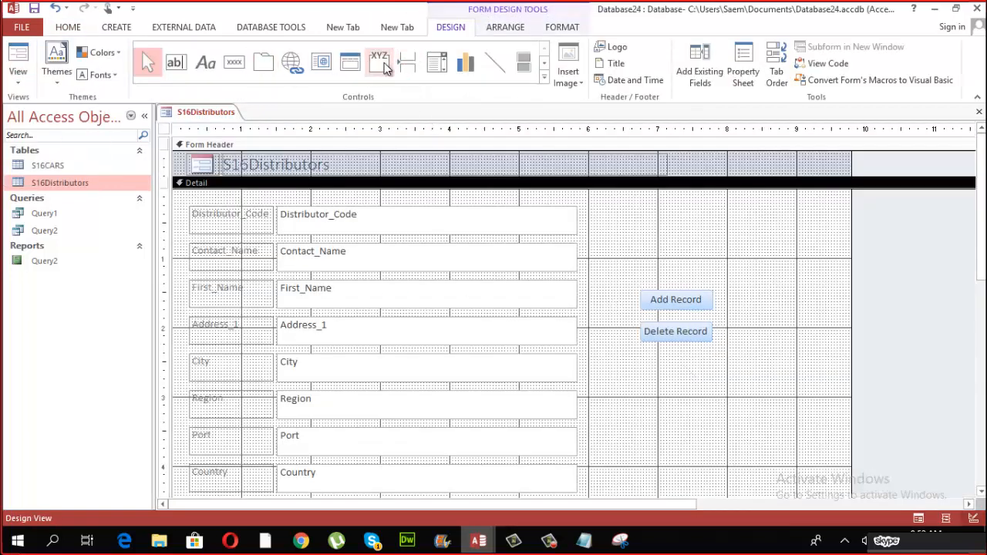
left_click(386, 68)
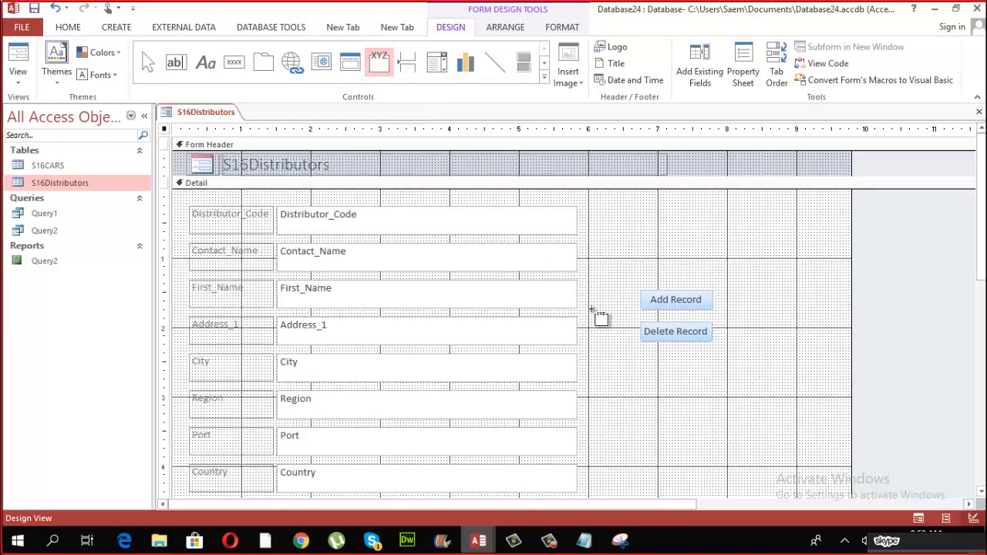
left_click_drag(629, 362, 723, 438)
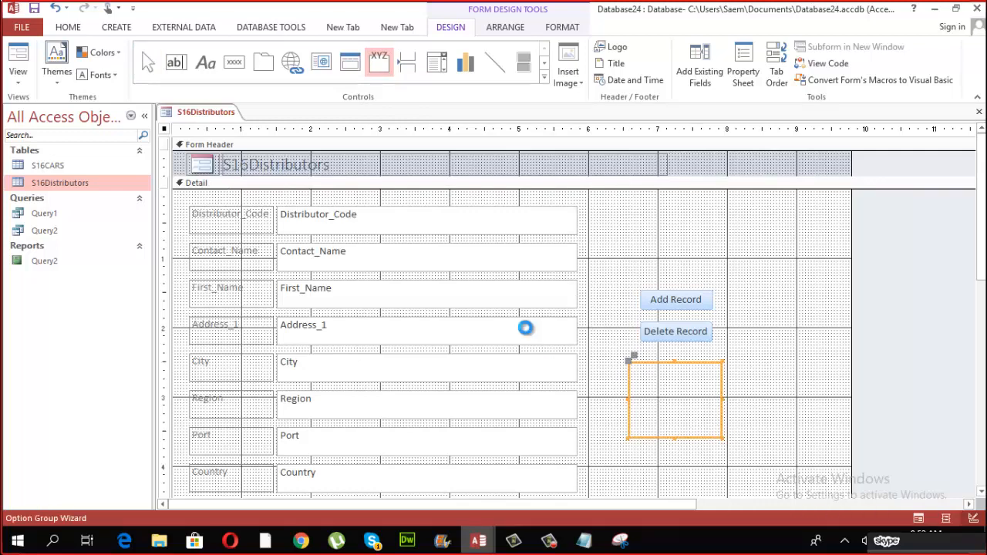
type("Spain")
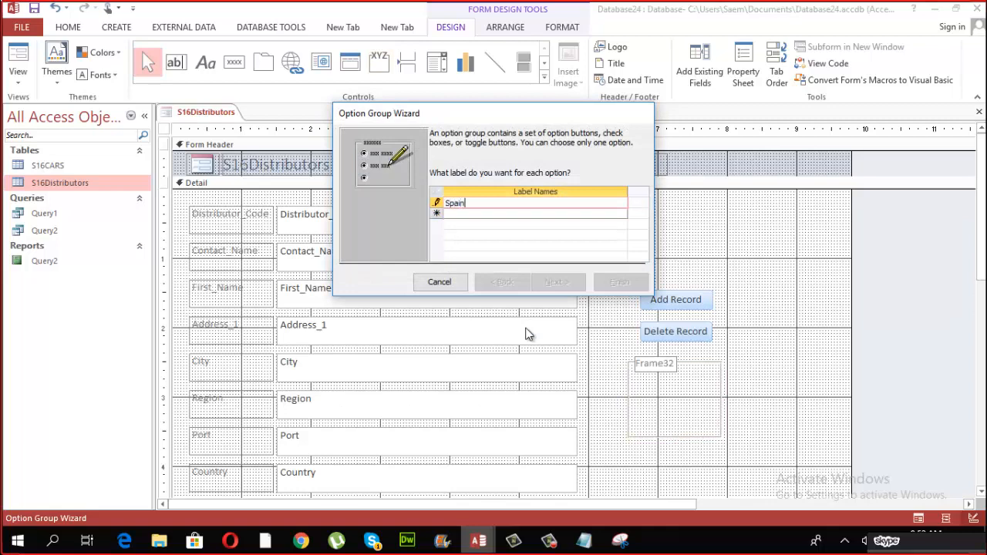
key("Return")
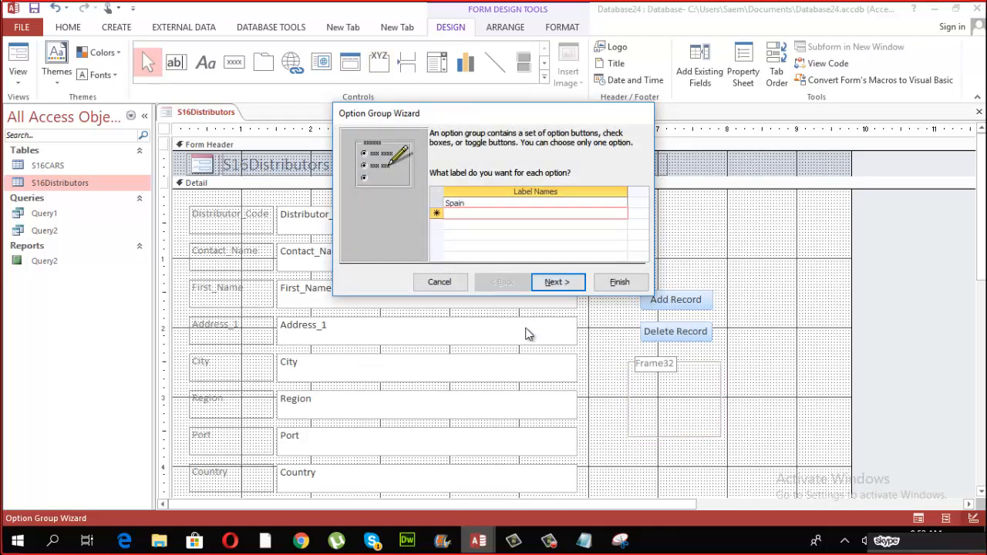
type("Braz")
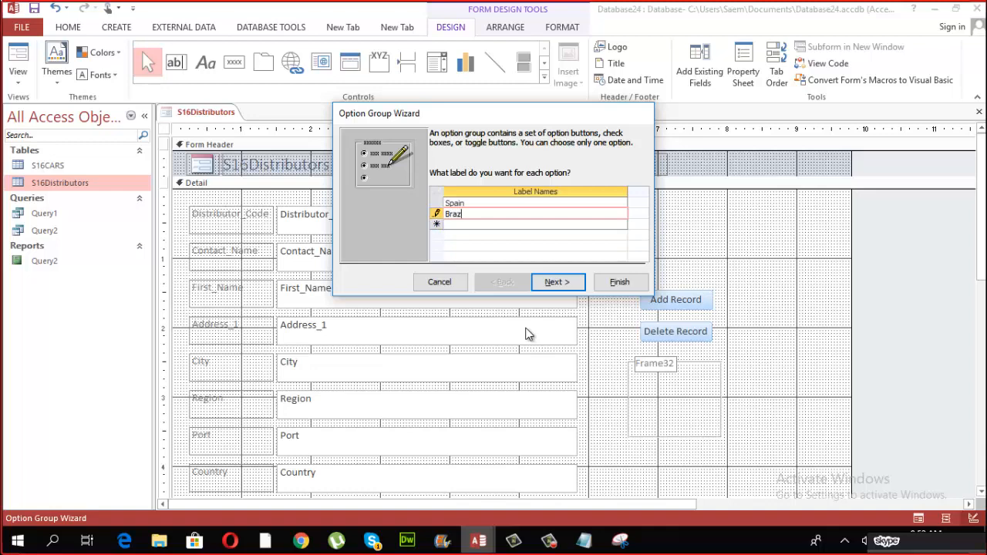
type("il")
key("Return")
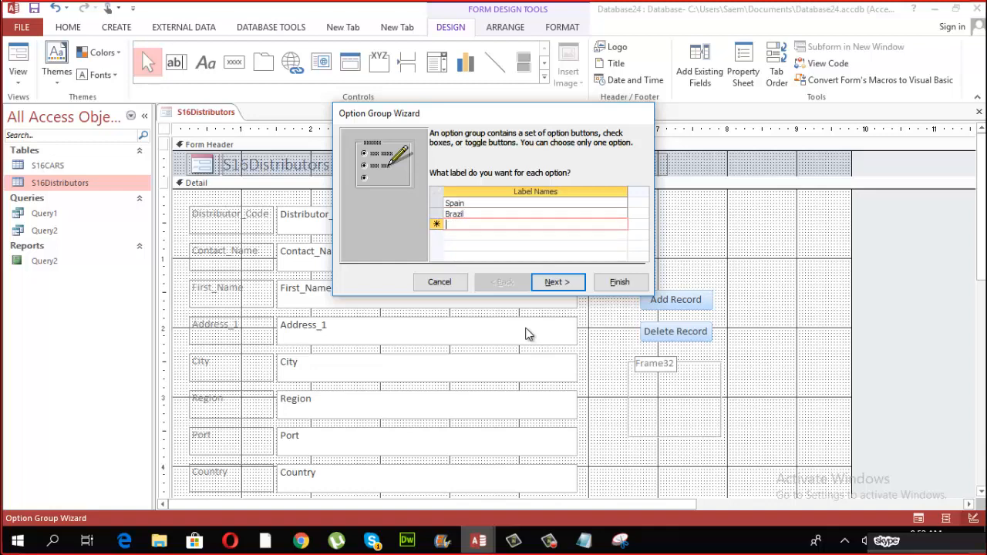
type("UK")
key("Return")
type("Whatever")
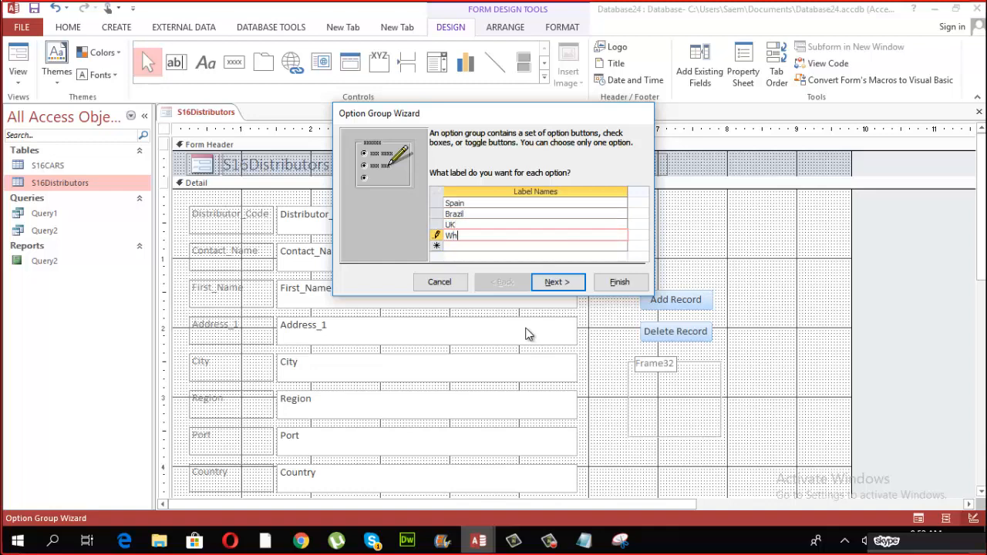
Store the selected option's value in the Country field, keep the other proposed settings and finish the option group
left_click(557, 282)
left_click(557, 282)
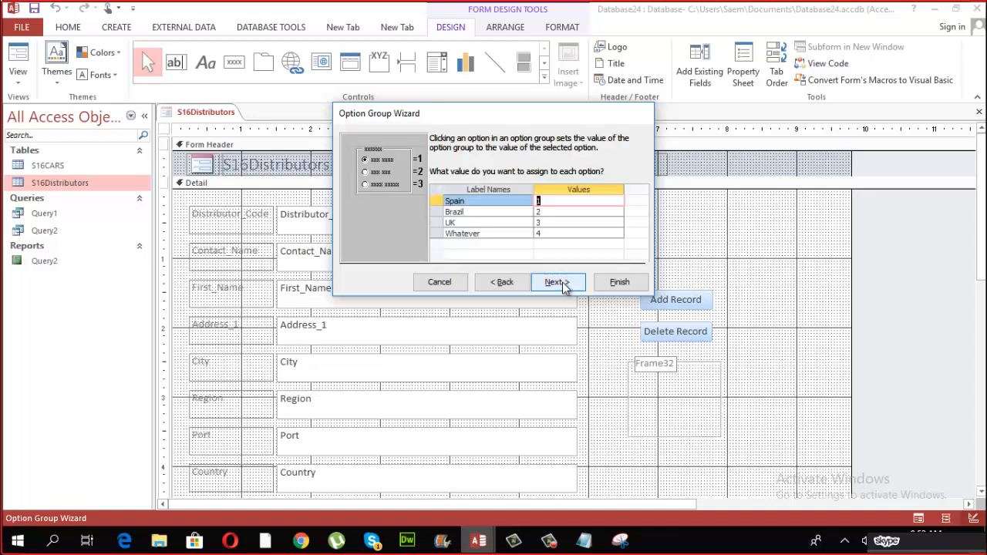
left_click(553, 284)
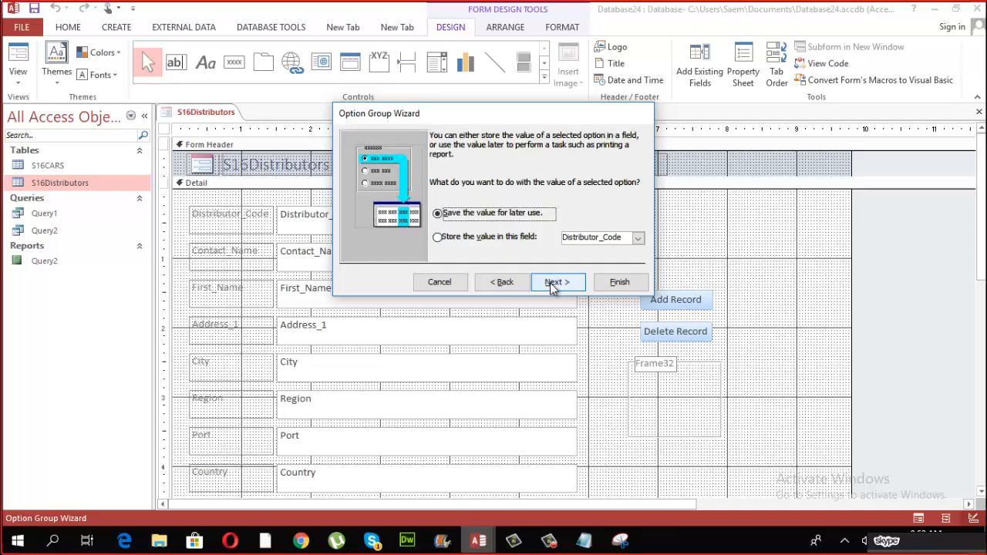
left_click(492, 238)
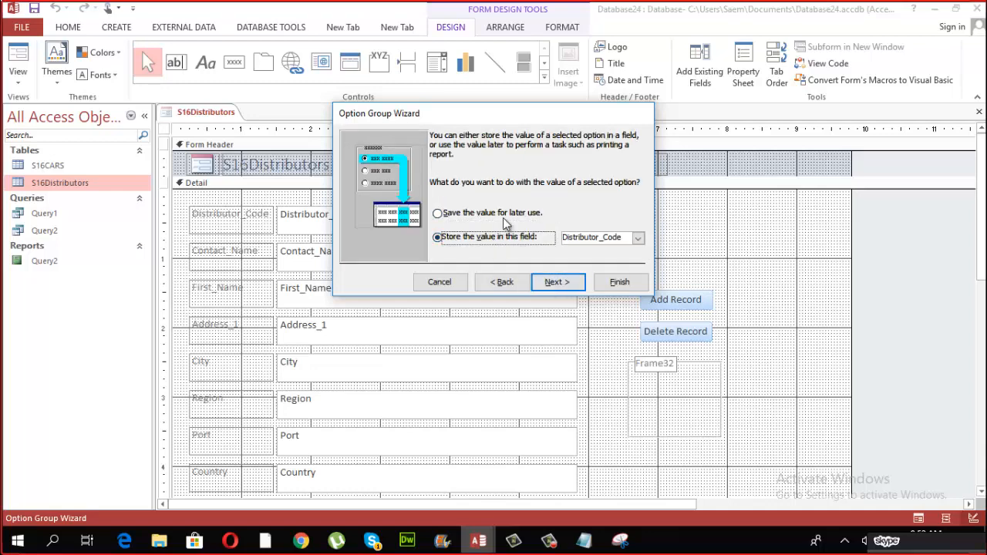
left_click(639, 238)
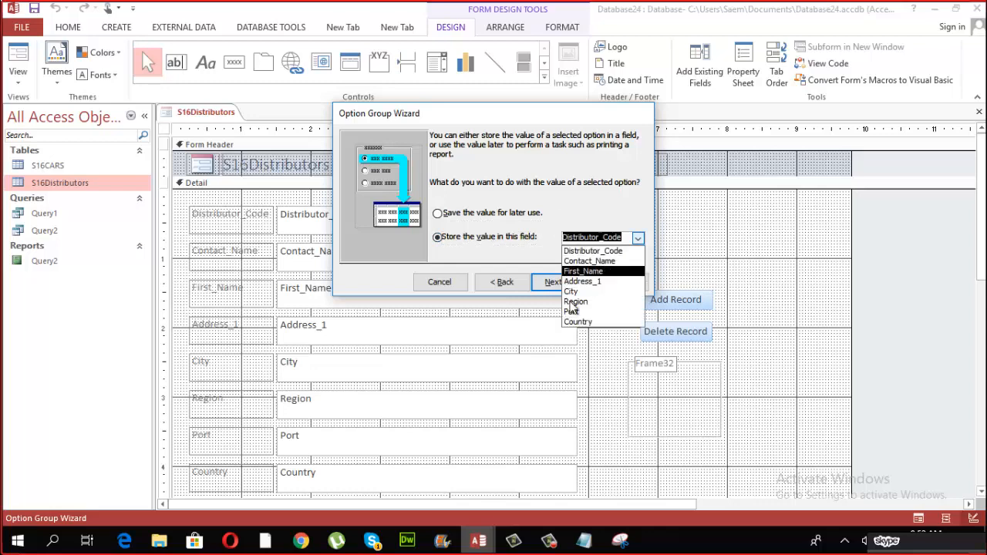
left_click(599, 321)
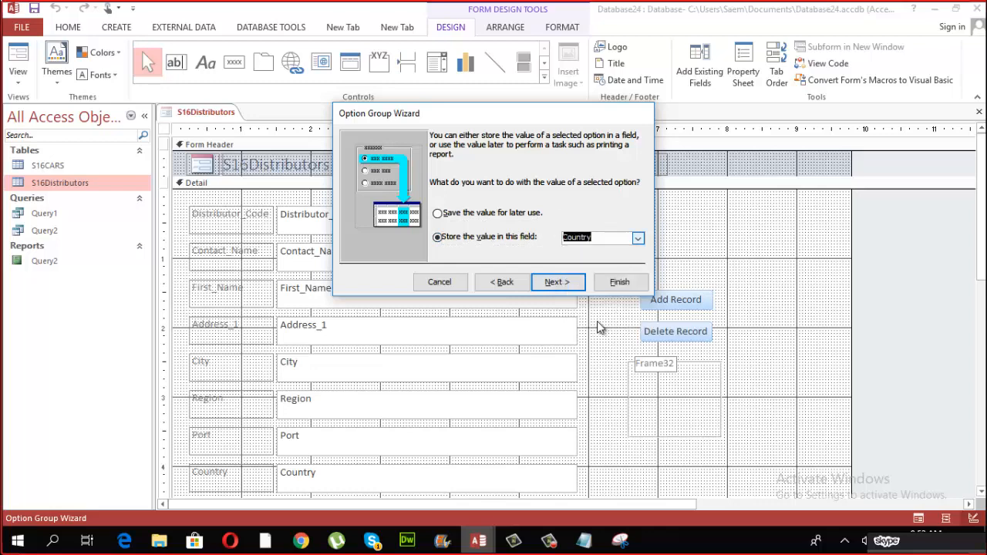
left_click(575, 284)
left_click(557, 283)
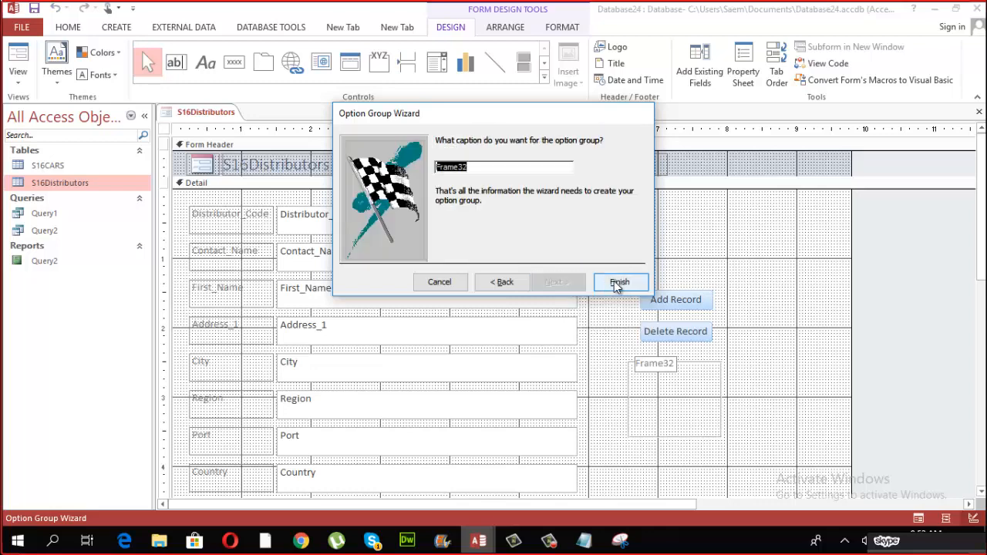
left_click(620, 282)
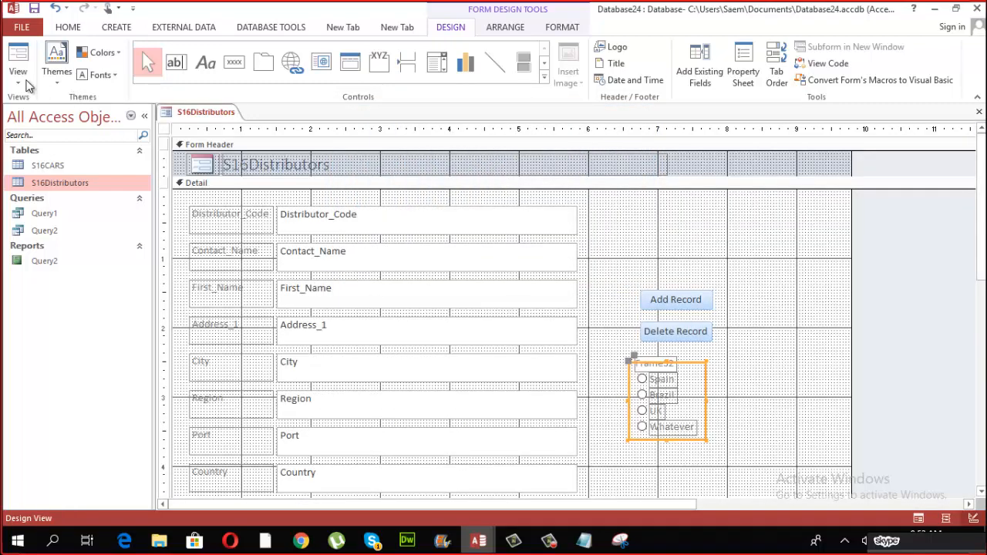
Make the option group's caption and its Spain, Brazil, UK and Whatever labels bold and black
left_click(68, 27)
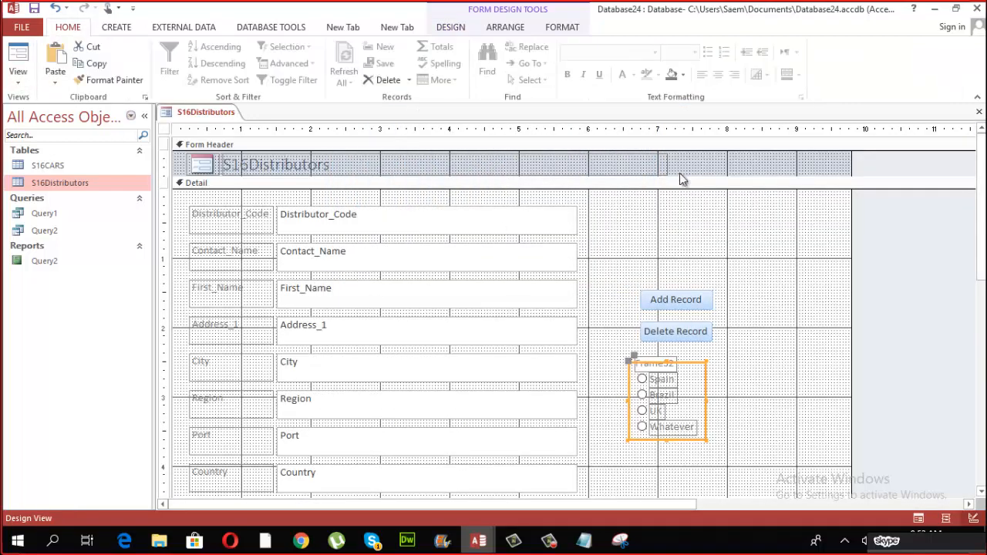
left_click_drag(744, 368, 663, 427)
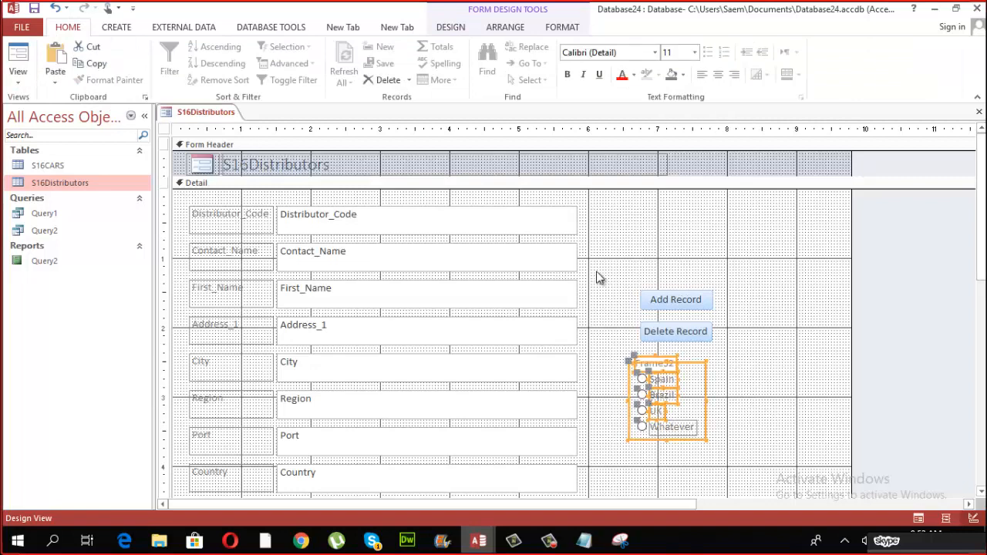
left_click(633, 74)
left_click(624, 93)
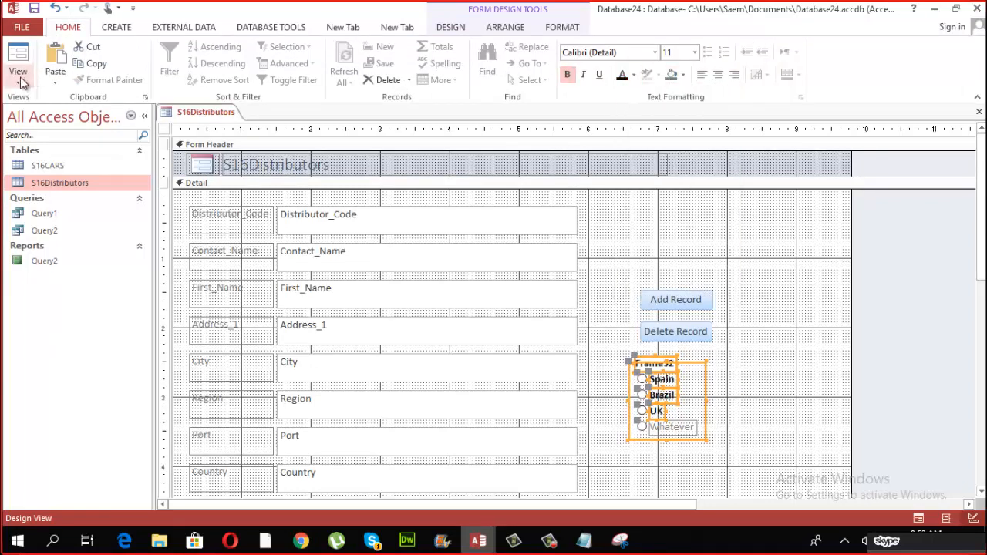
left_click(675, 427)
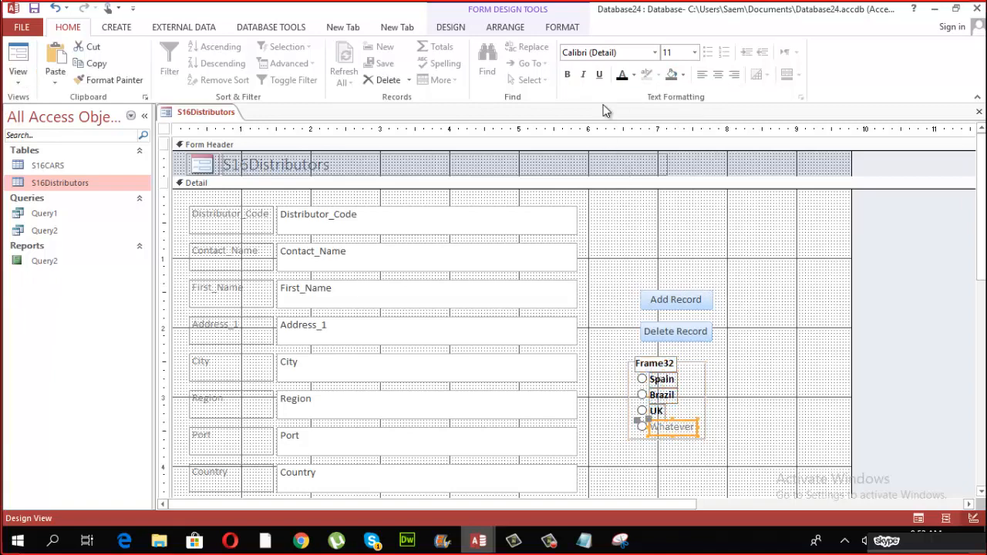
left_click(572, 75)
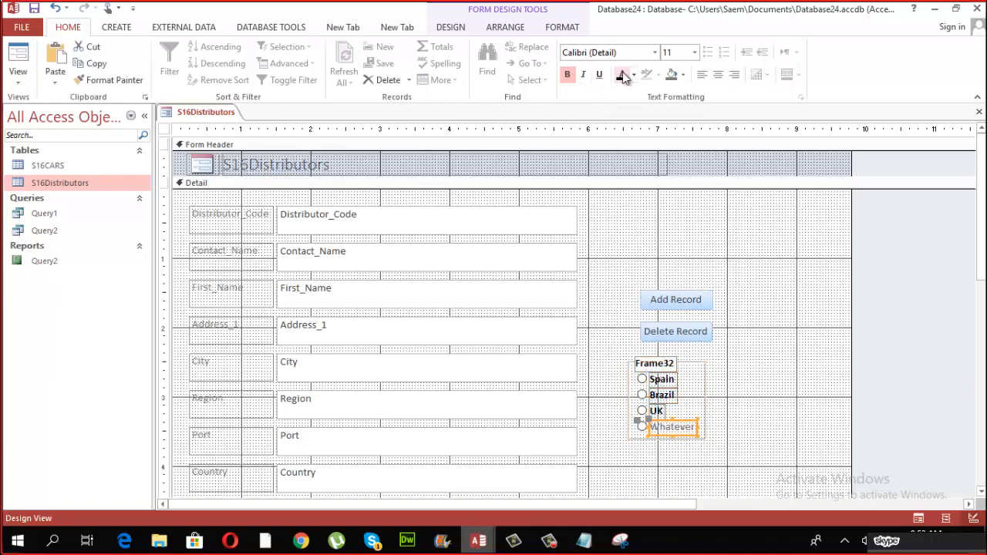
Display the form in Form View and try the Spain, Brazil and UK options to check their effect on the Country field, ending on UK
left_click(17, 81)
left_click(44, 103)
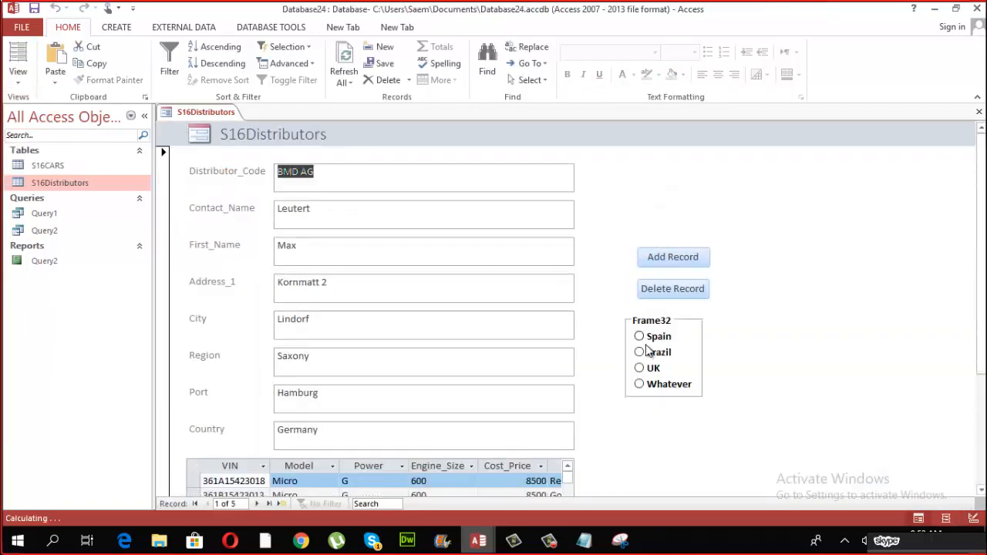
left_click(646, 338)
left_click(648, 353)
left_click(652, 369)
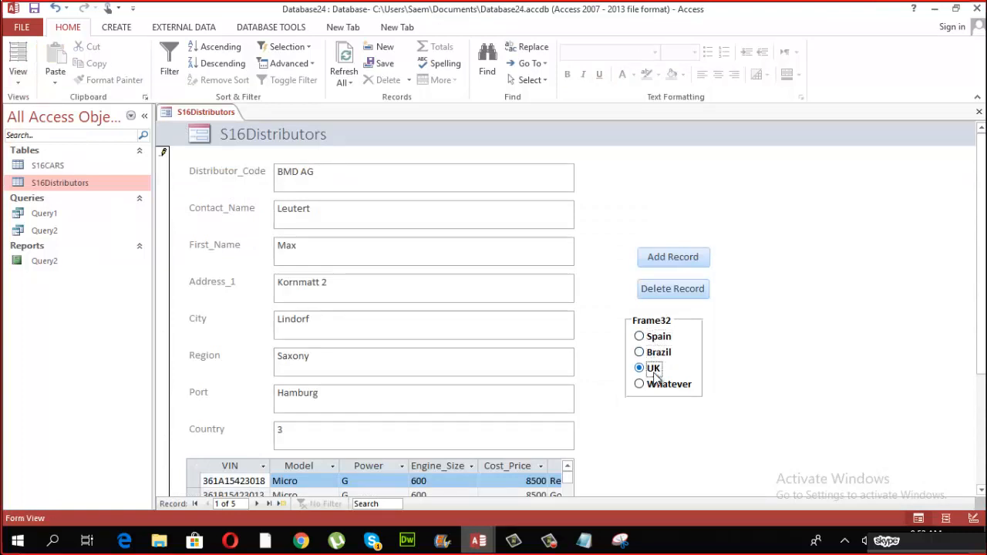
scroll(722, 370, "down", 3)
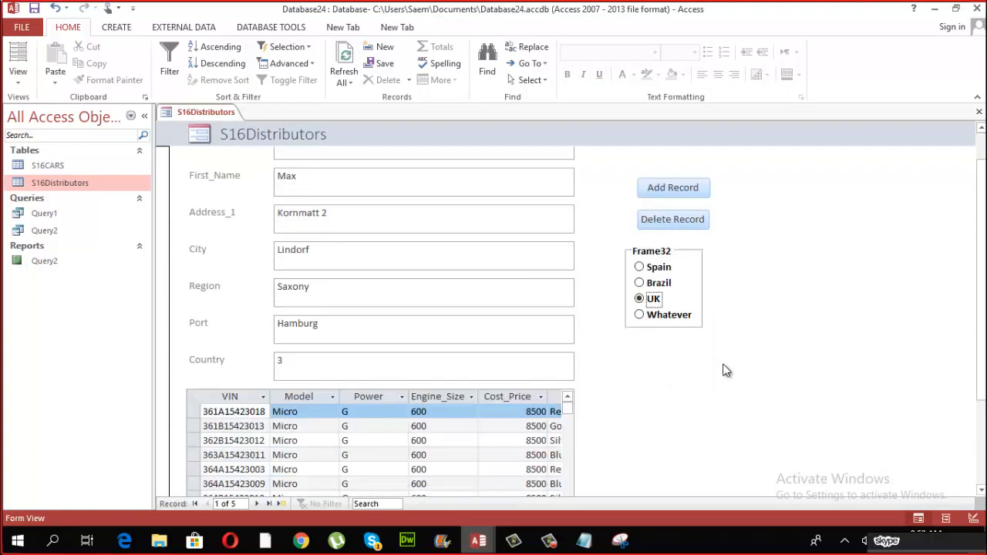
left_click(668, 287)
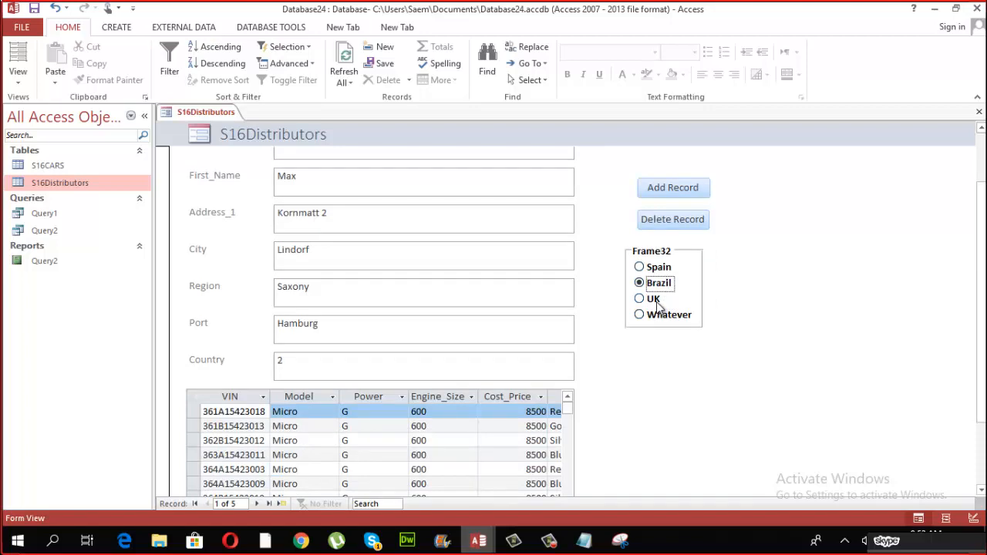
left_click(655, 301)
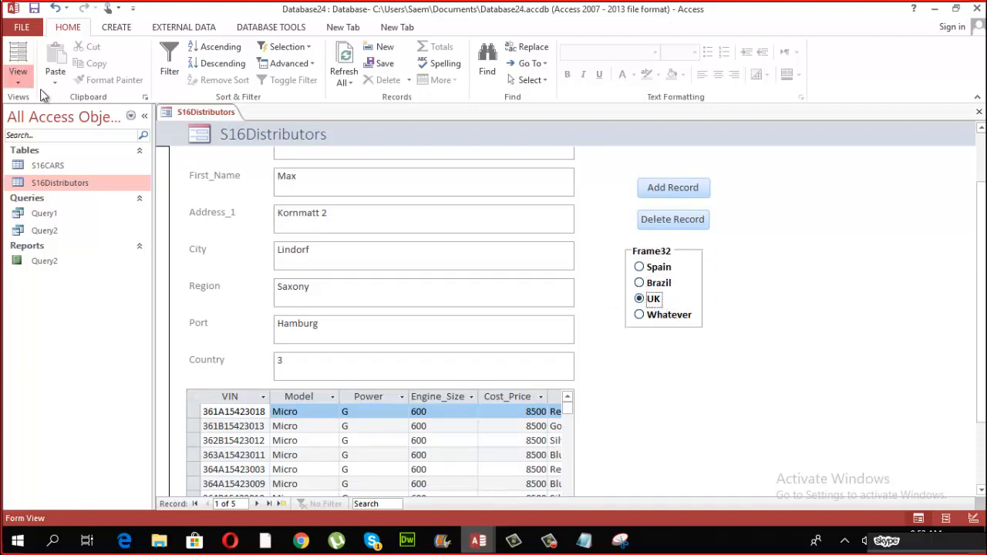
Return the form to Design View and delete the option group below the Delete Record button
left_click(18, 77)
left_click(44, 168)
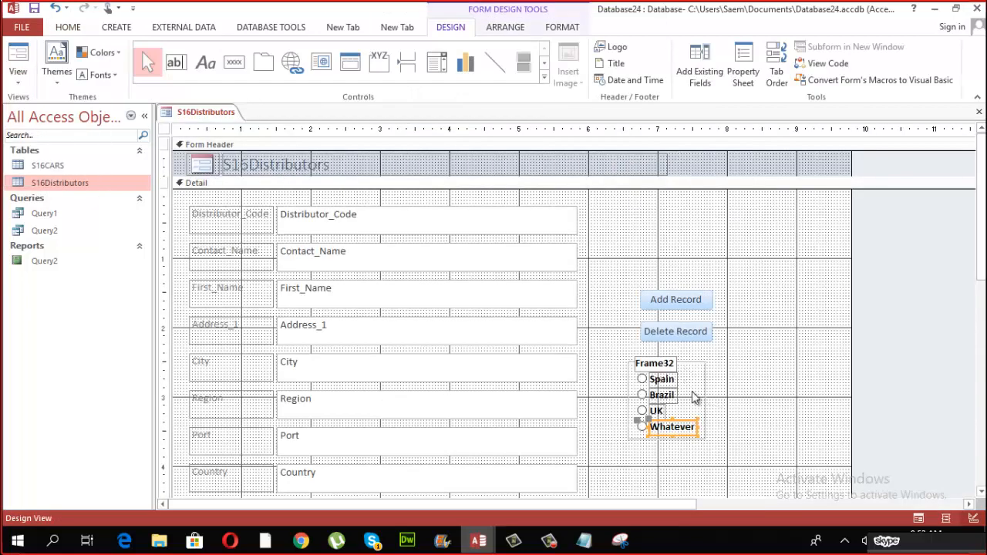
left_click(702, 396)
key("Delete")
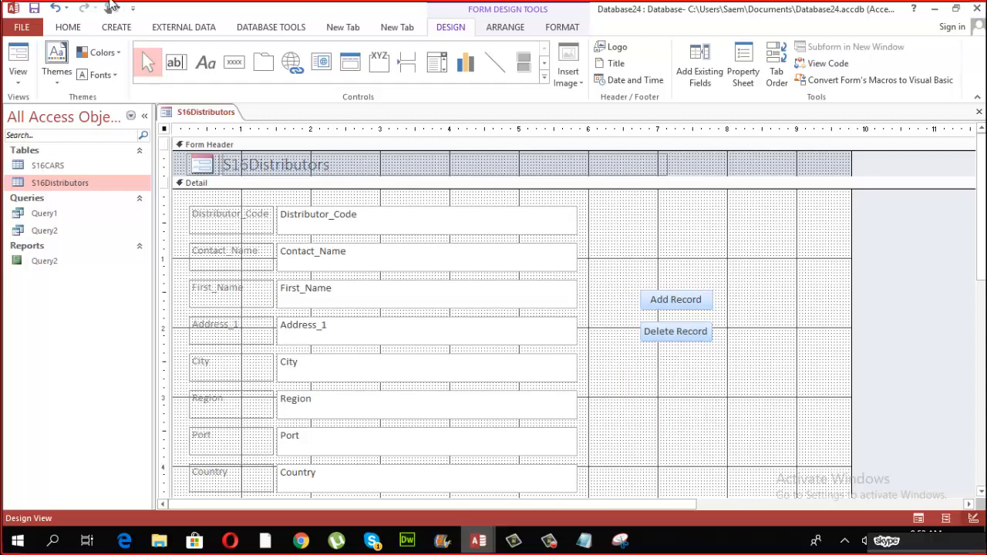
Draw a new option group below the Delete Record button with the placeholder labels dsfsdf, dsdfds, fsd, fds, fsdf and d
left_click(379, 65)
left_click_drag(635, 356, 728, 430)
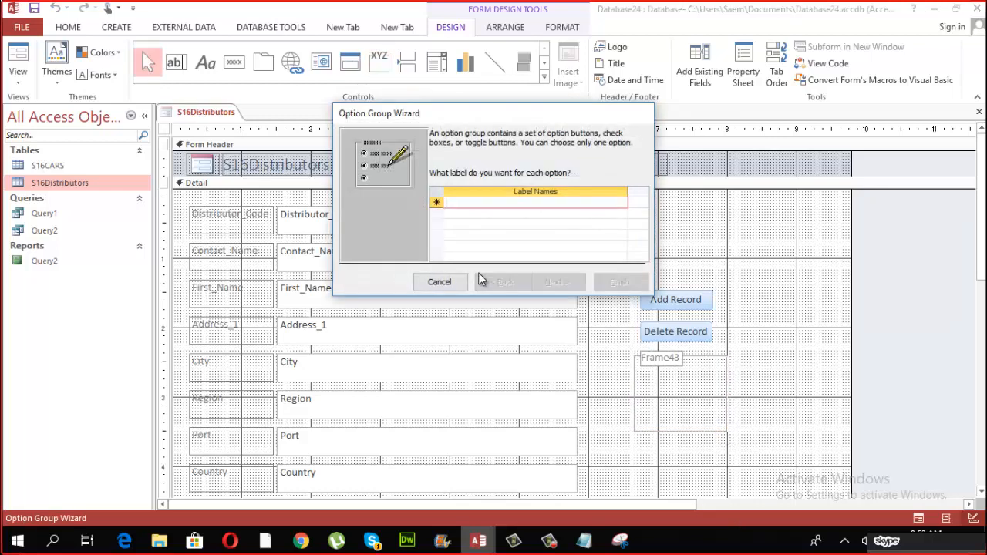
type("dsfsdf")
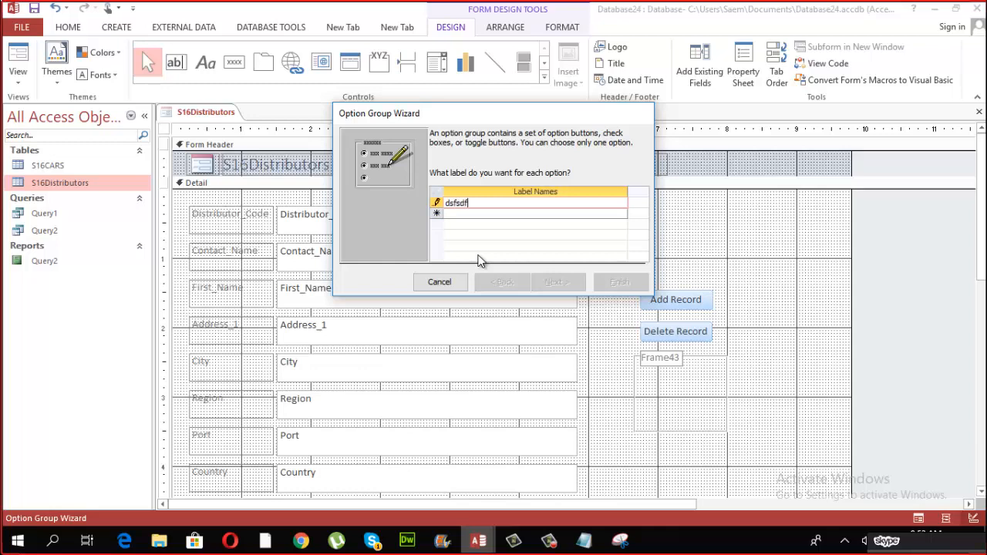
key("Return")
type("dsdfds")
key("Return")
type("fsd")
key("Return")
type("fds fsdf d")
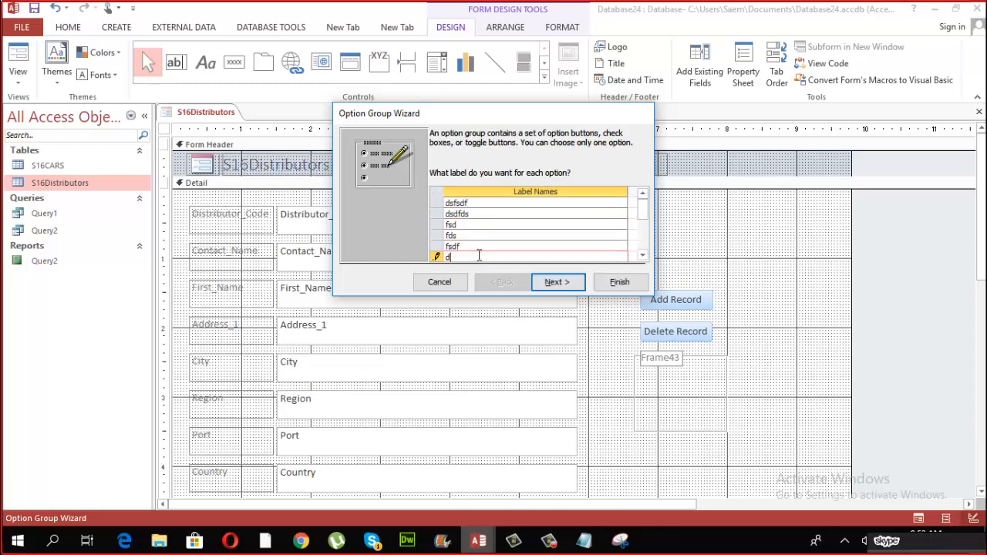
Complete the option group with dsfsdf as the default choice and its value stored in the Country field, keeping the remaining default settings
left_click(567, 285)
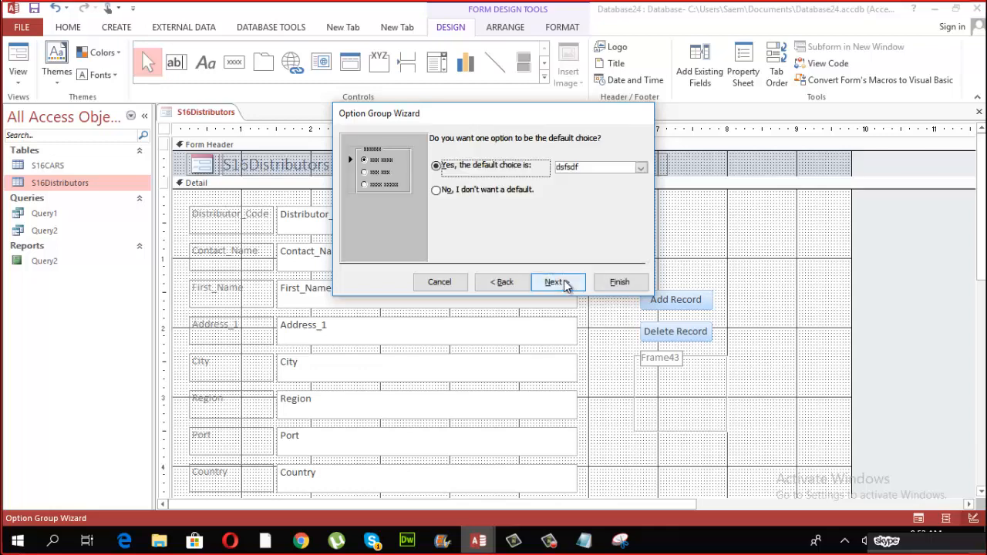
left_click(566, 284)
left_click(557, 283)
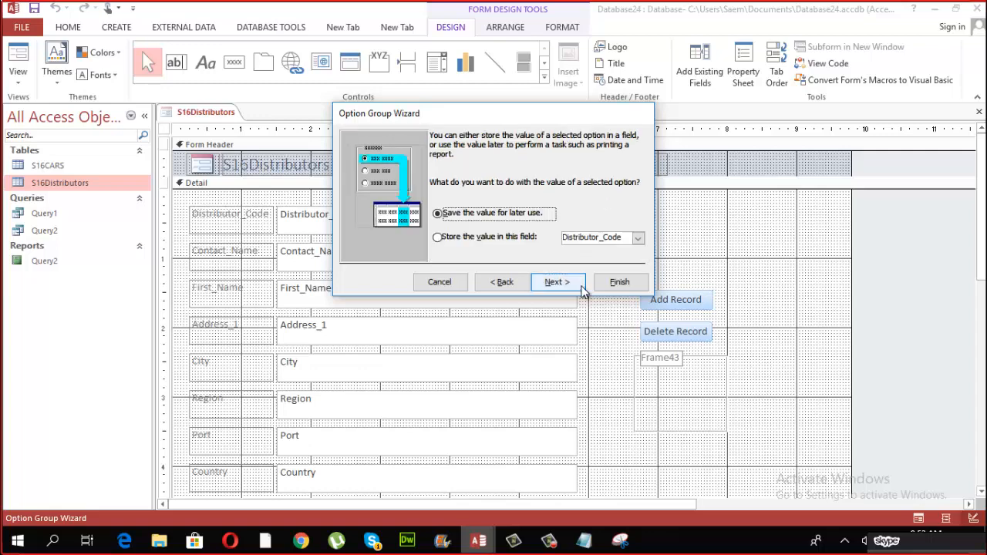
left_click(529, 237)
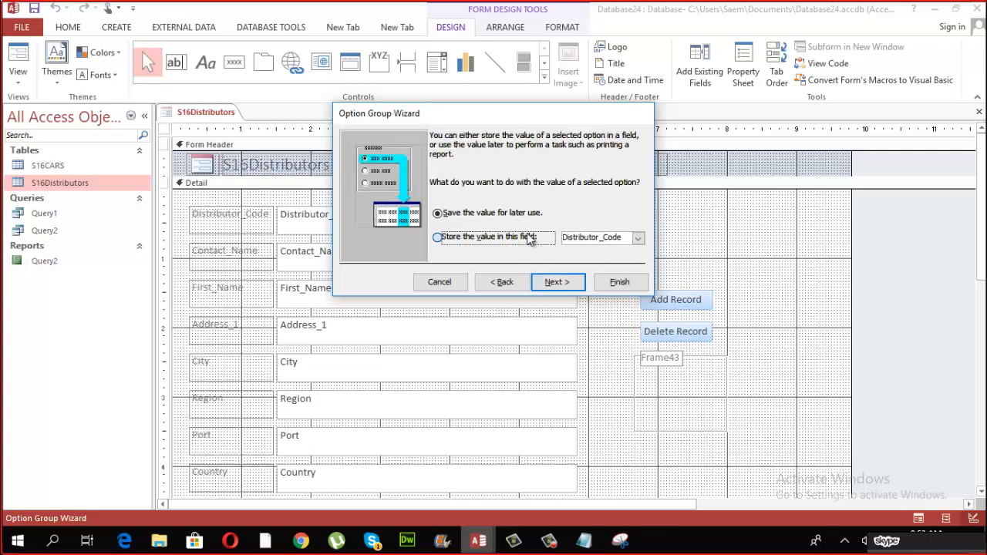
left_click(639, 240)
left_click(601, 322)
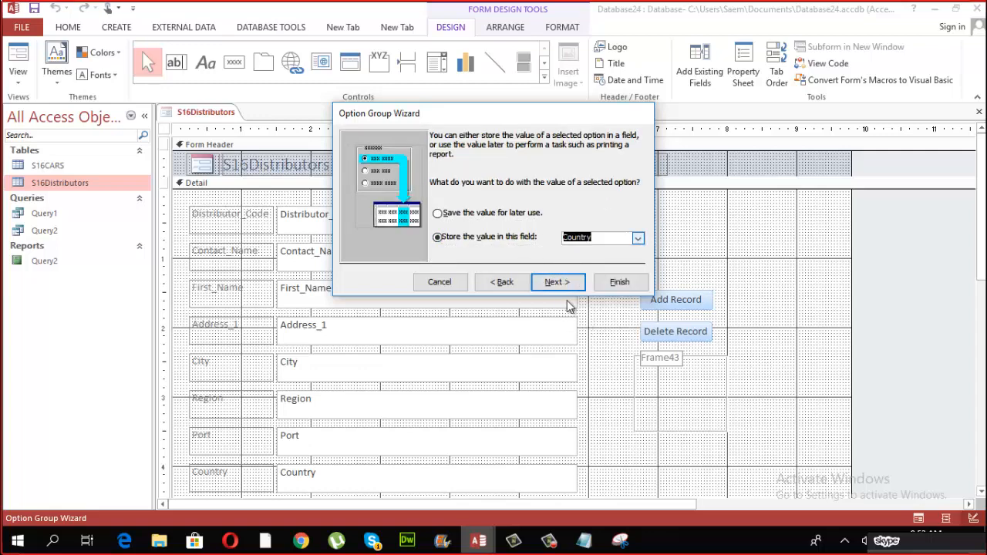
left_click(573, 284)
left_click(564, 282)
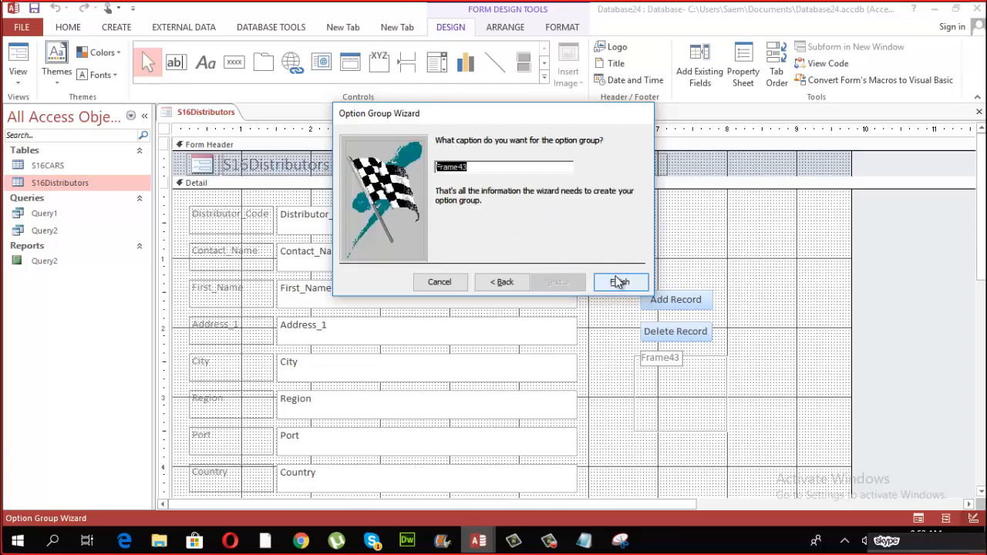
left_click(620, 281)
Display the form in Form View and try the fds, fsdf and dsdfds options, ending on dsdfds
left_click(17, 81)
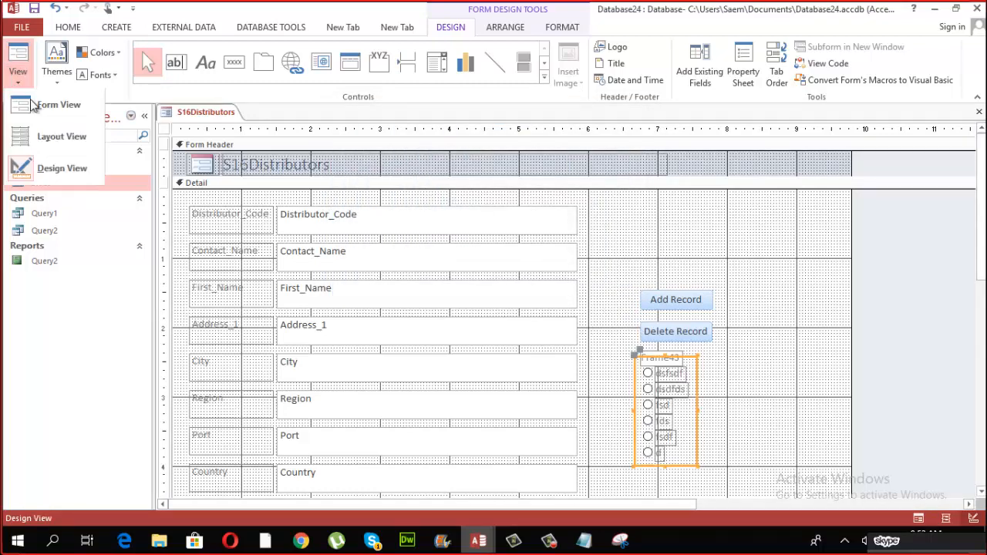
left_click(42, 109)
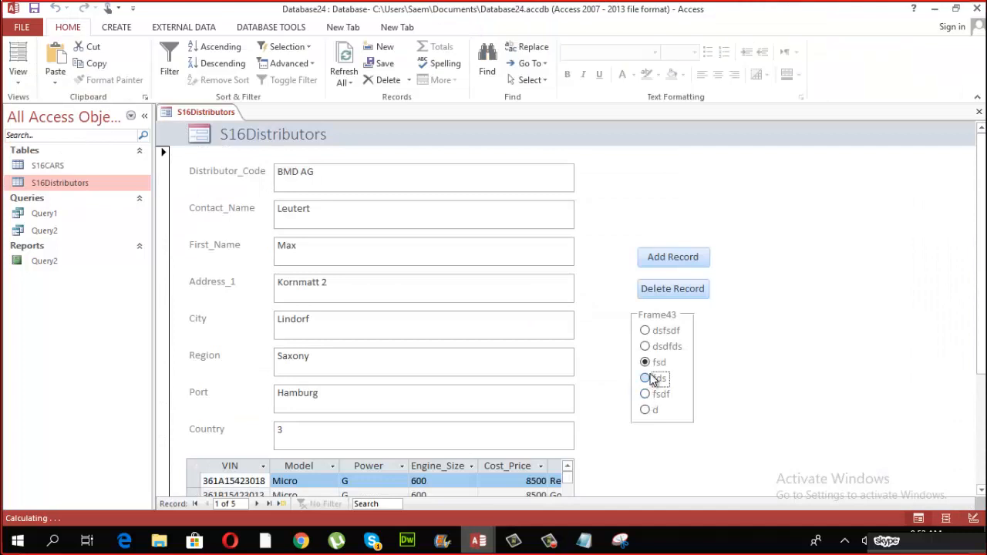
left_click(650, 378)
left_click(654, 394)
left_click(653, 349)
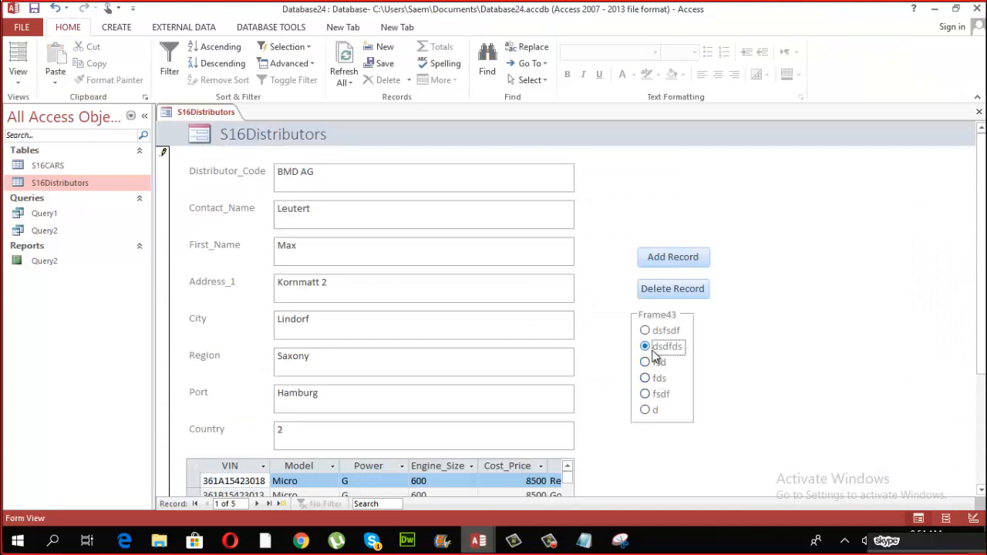
Return the form to Design View and delete the Contact_Name text box with its label
left_click(17, 81)
left_click(44, 166)
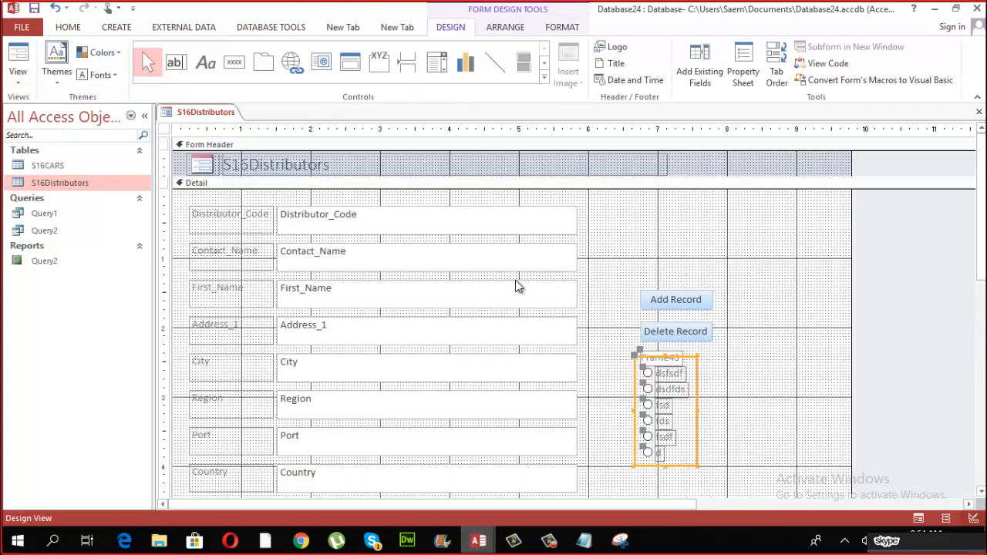
left_click(376, 263)
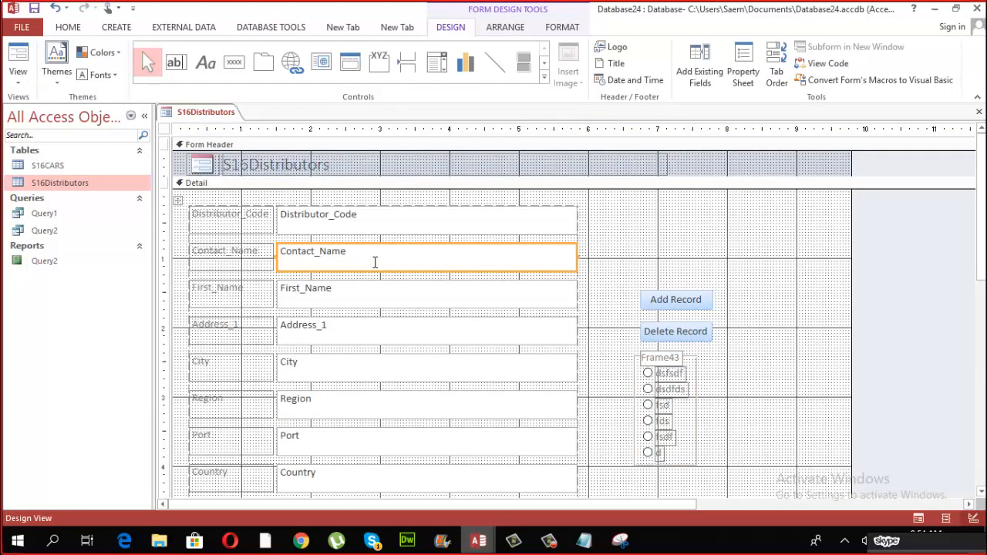
key("Delete")
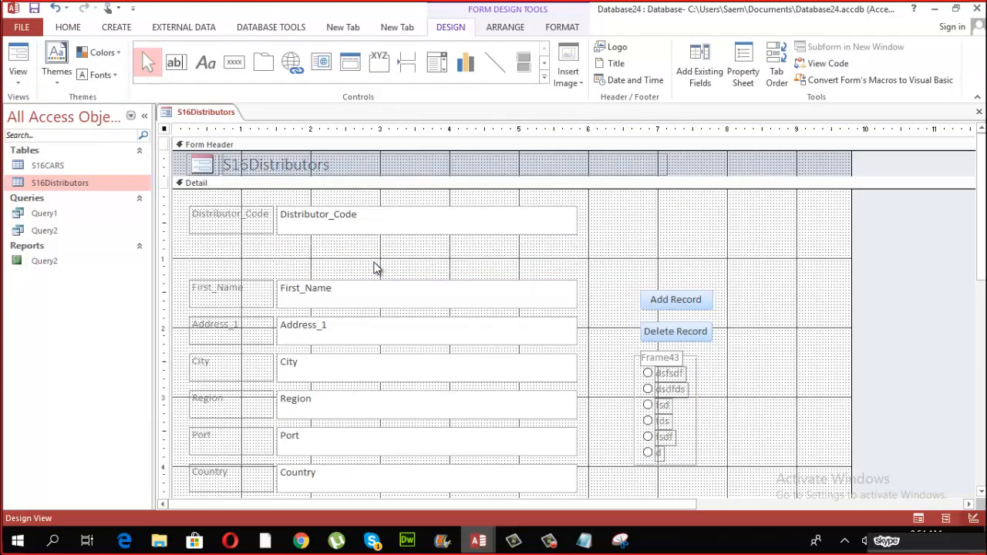
Draw a combo box in the gap between Distributor_Code and First_Name, listing the Contact_Name values from the S16Distributors table
left_click(446, 62)
left_click_drag(280, 247, 577, 271)
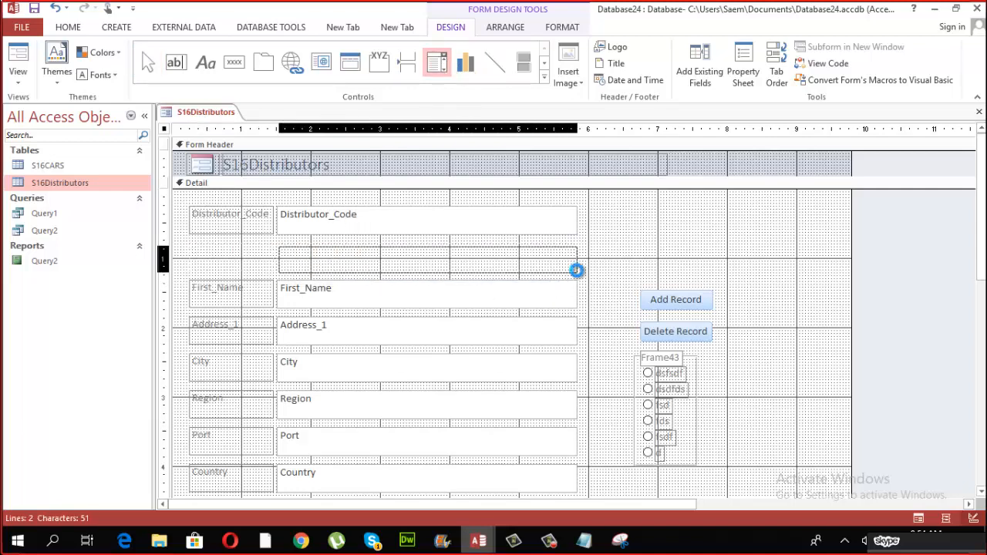
left_click(567, 319)
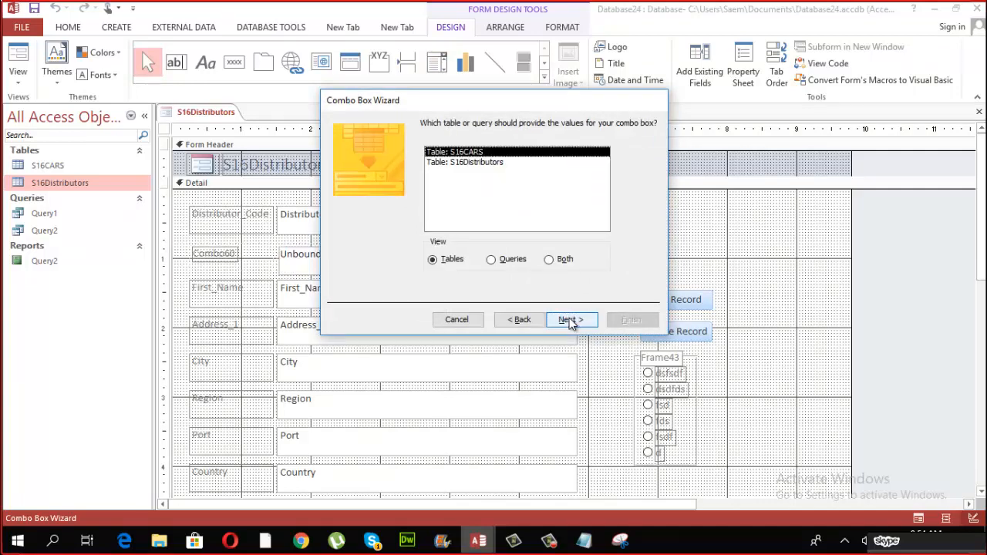
left_click(496, 163)
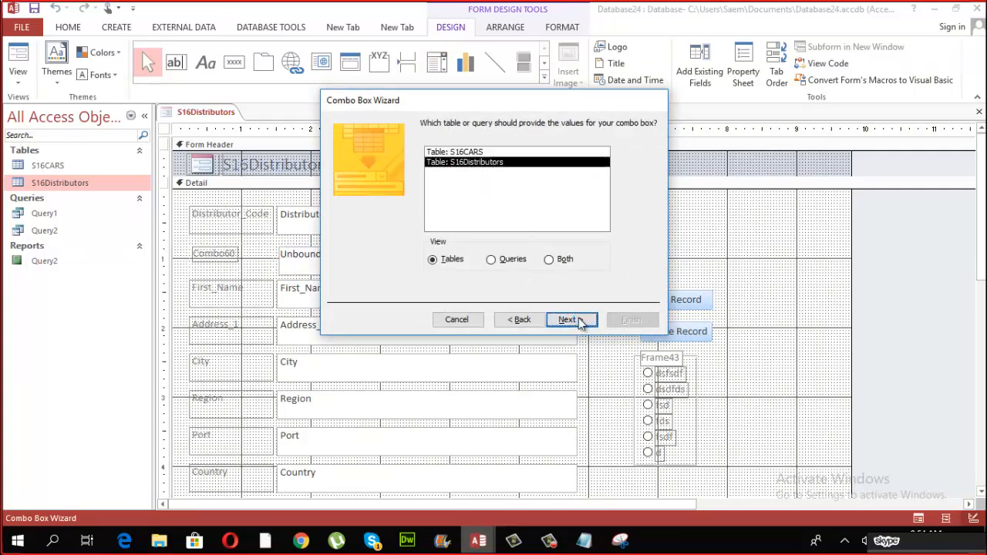
left_click(580, 322)
left_click(423, 230)
left_click(470, 225)
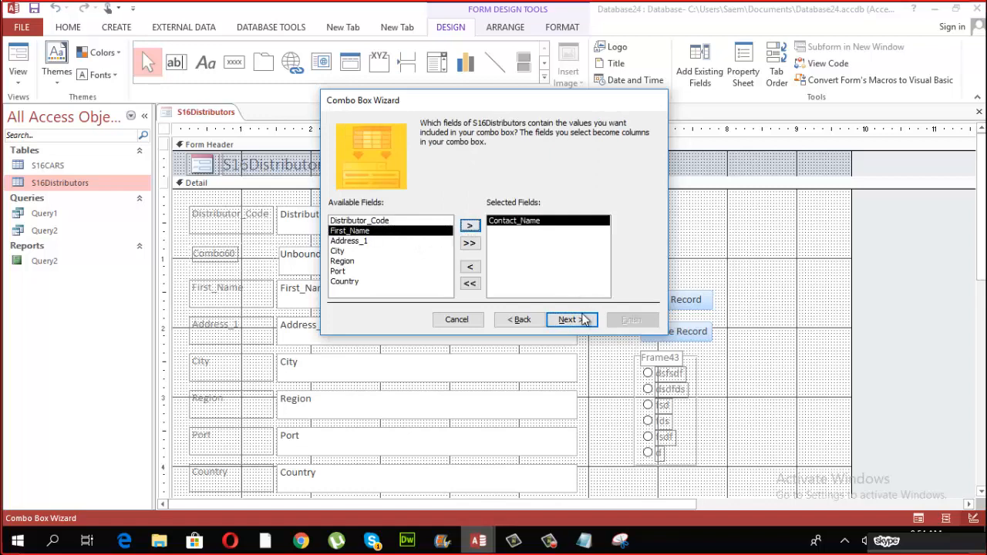
left_click(574, 319)
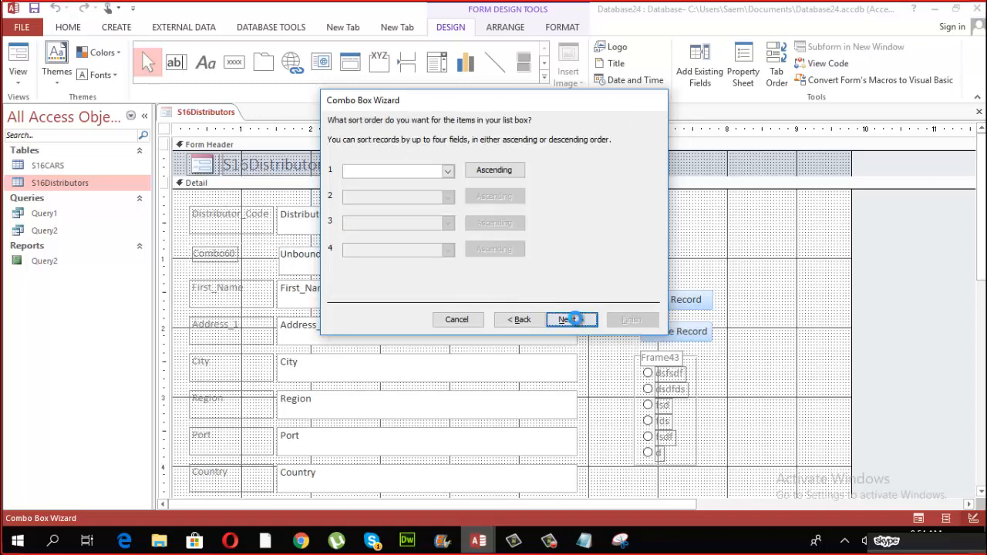
Leave the combo box list unsorted, store its selected value in the Contact_Name field, and finish it with the default label
left_click(575, 319)
left_click(571, 320)
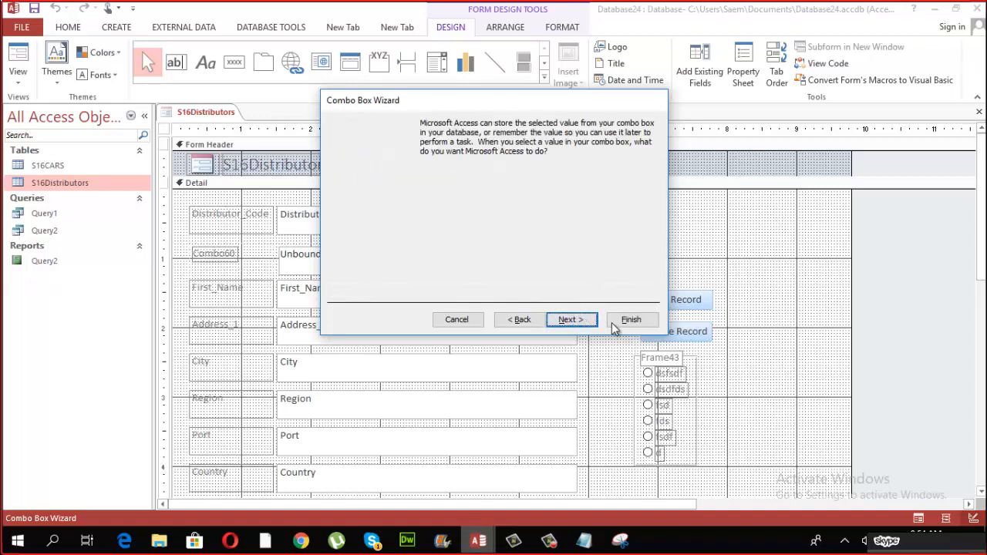
left_click(489, 191)
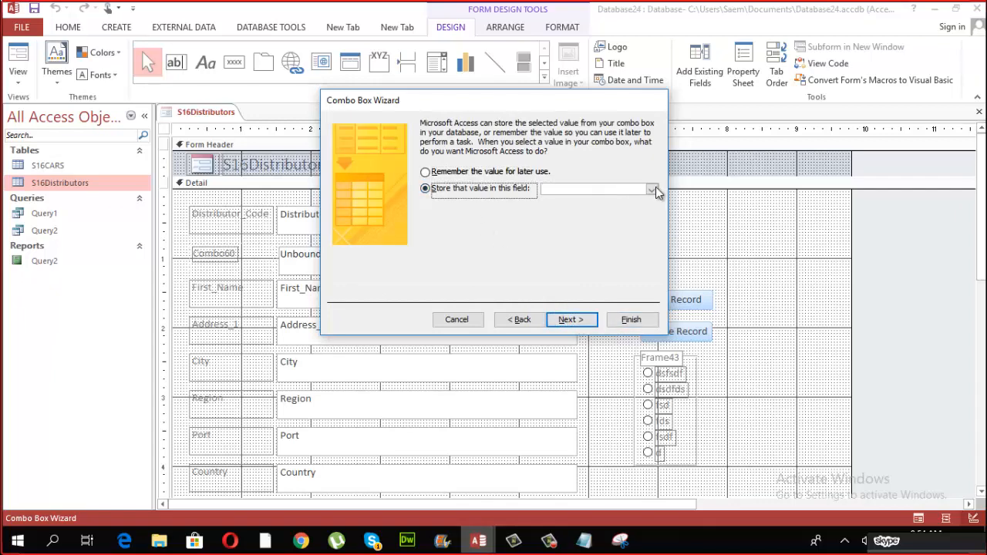
left_click(652, 190)
left_click(606, 212)
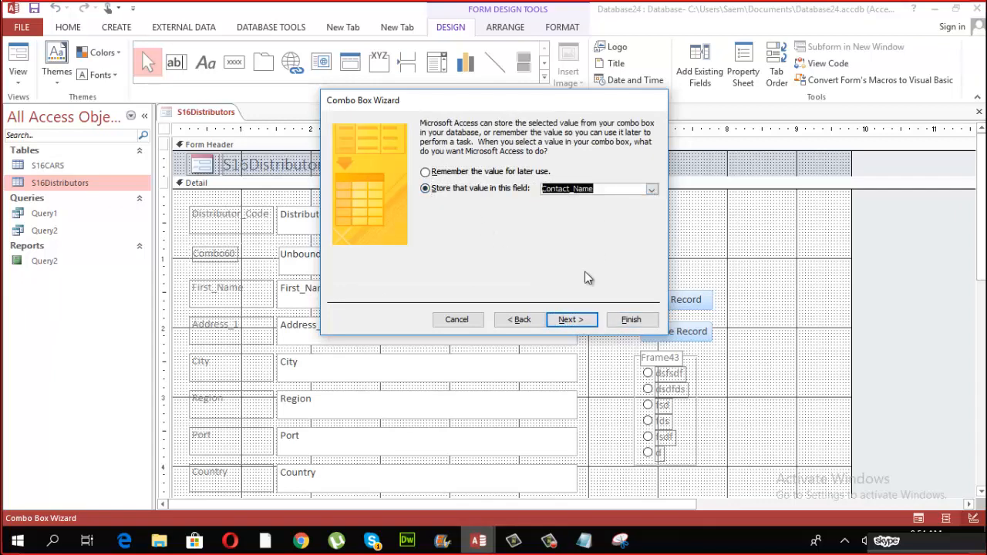
left_click(575, 320)
left_click(617, 321)
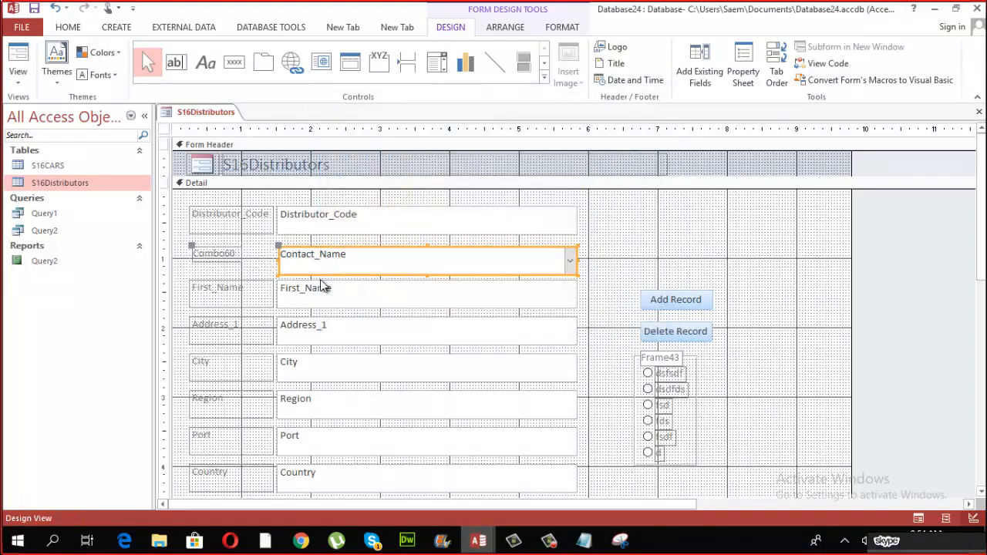
Display the form in Form View, choose the third and then the fourth contact in the new combo box, and return to Design View
left_click(20, 76)
left_click(43, 106)
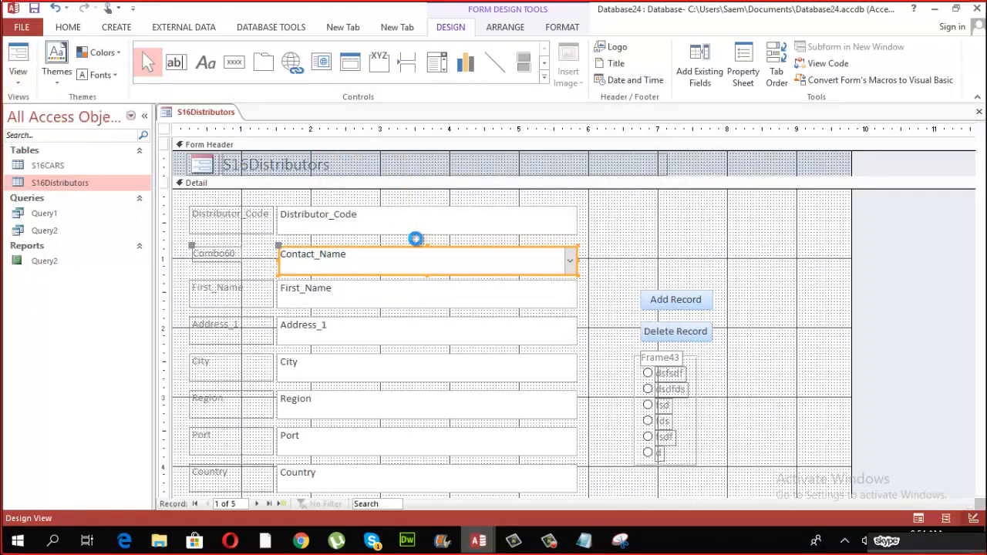
left_click(567, 222)
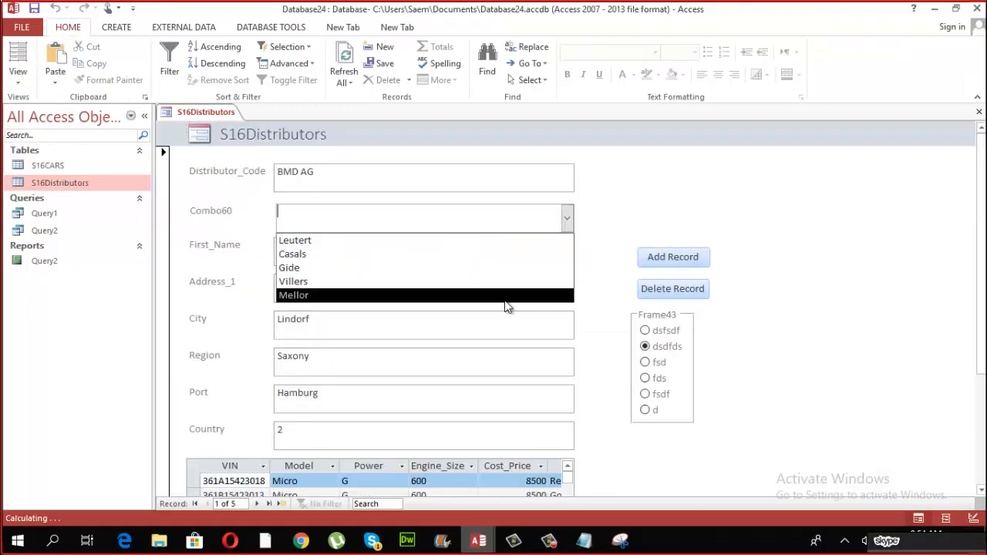
left_click(500, 267)
left_click(567, 221)
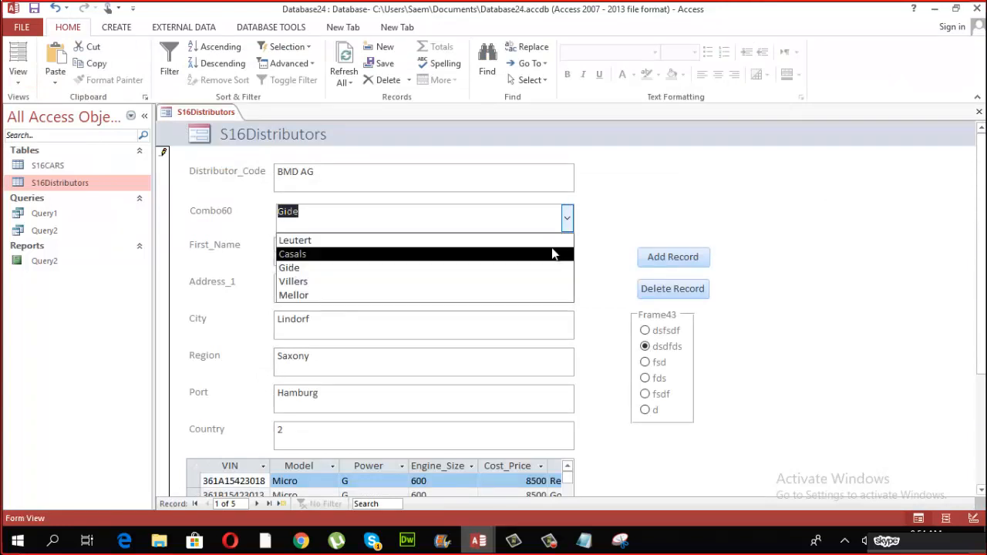
left_click(535, 282)
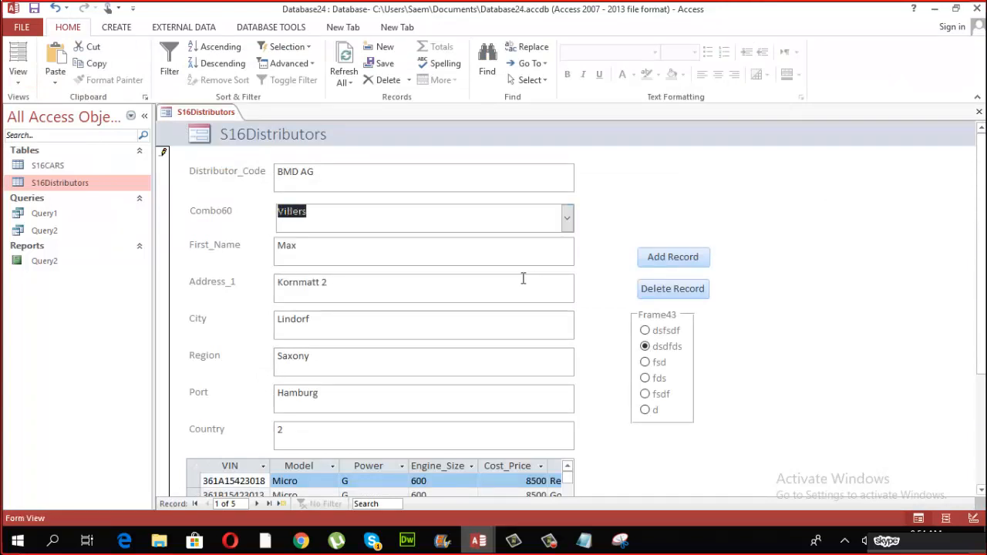
left_click(18, 82)
left_click(60, 171)
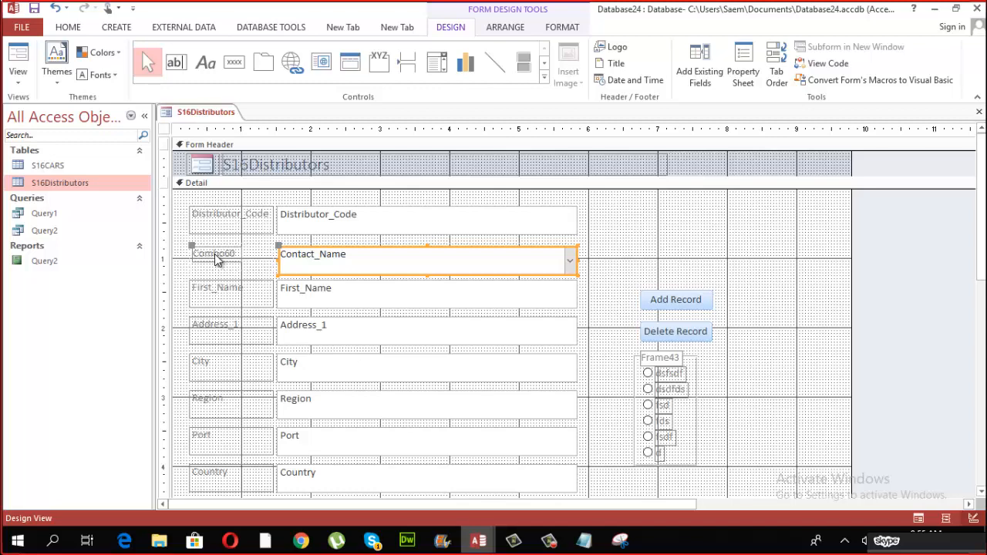
left_click(550, 542)
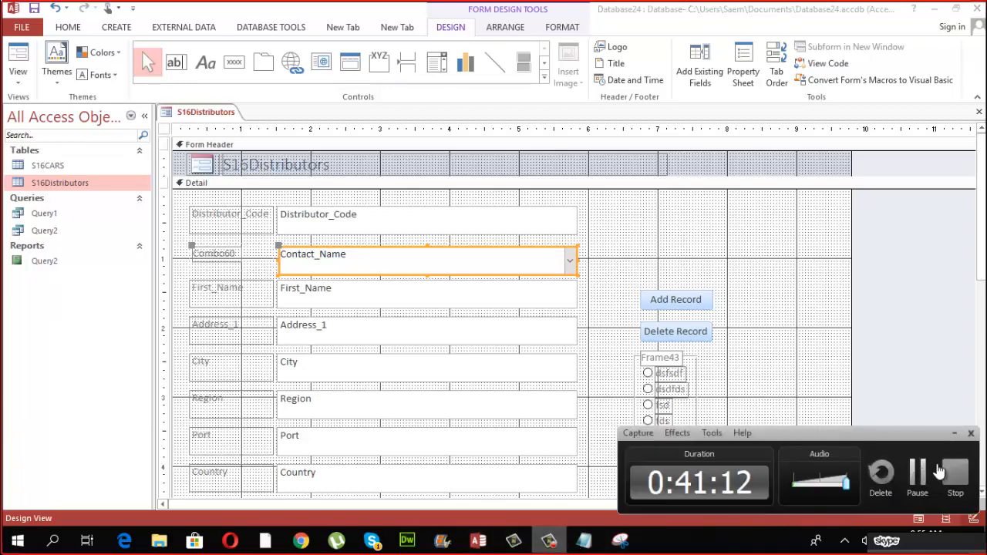